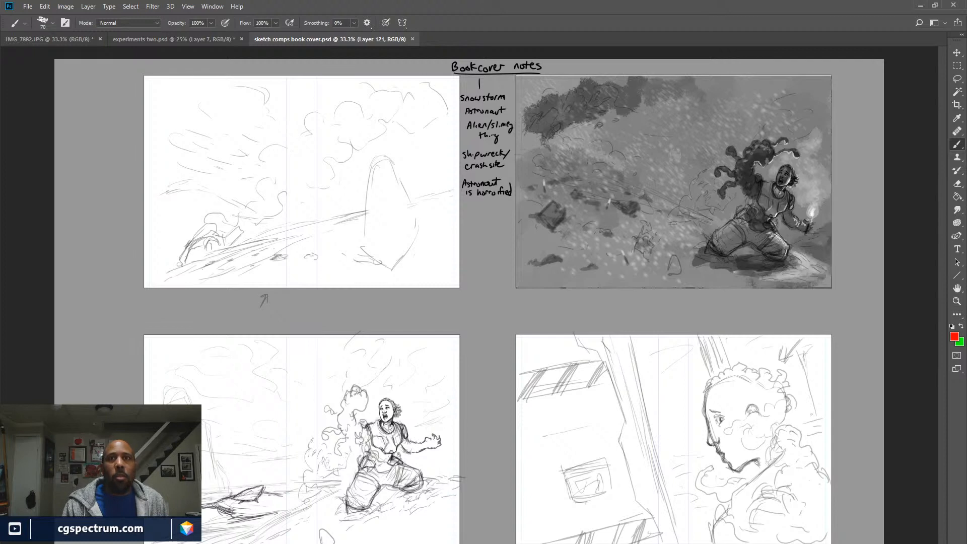
Show the red composition arrows on Layer 114 over the snowstorm sketch, then review the comps with the panels hidden.
key(shift+Tab)
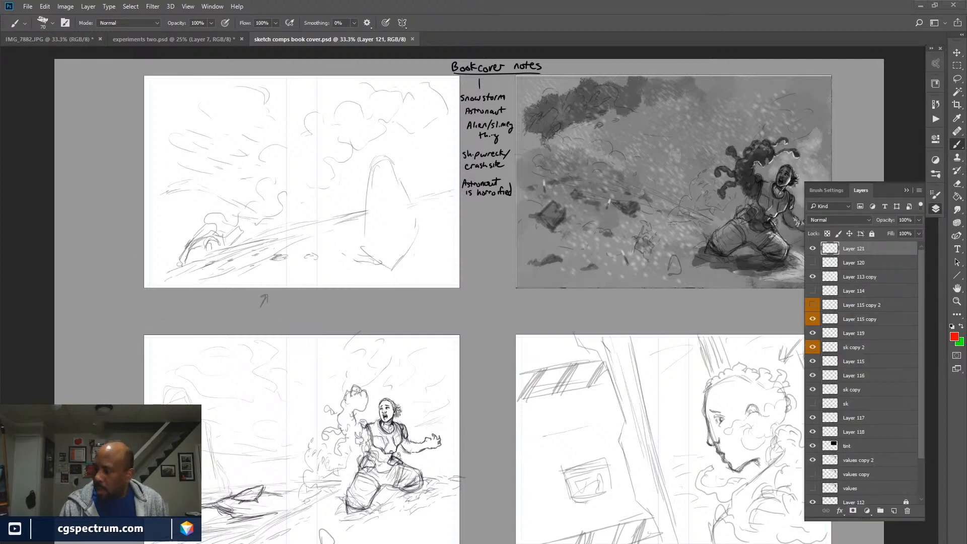
click(813, 291)
click(813, 277)
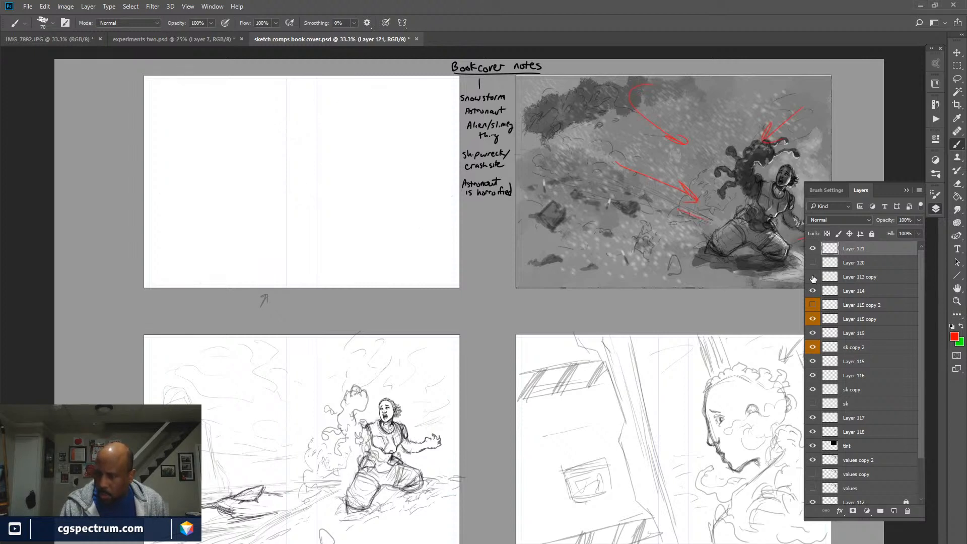
click(813, 278)
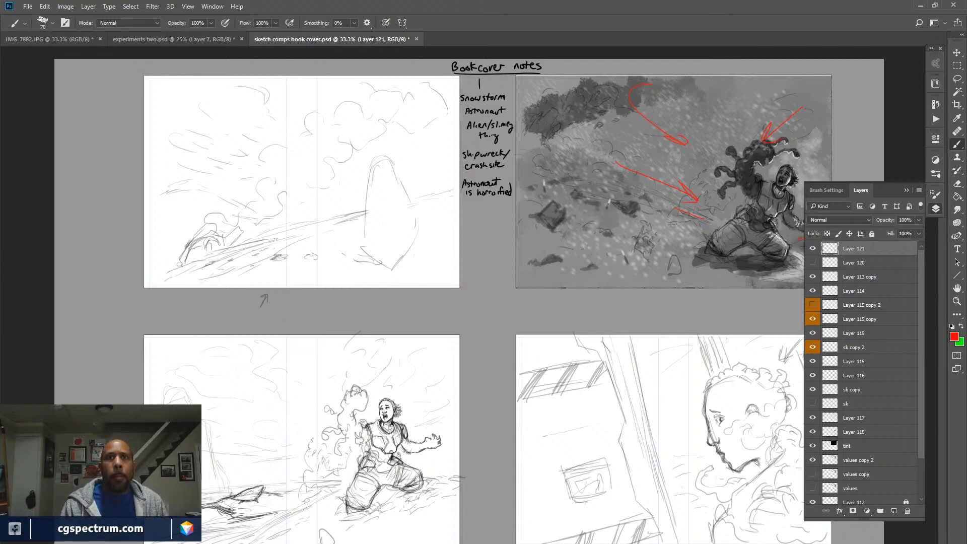
key(shift+Tab)
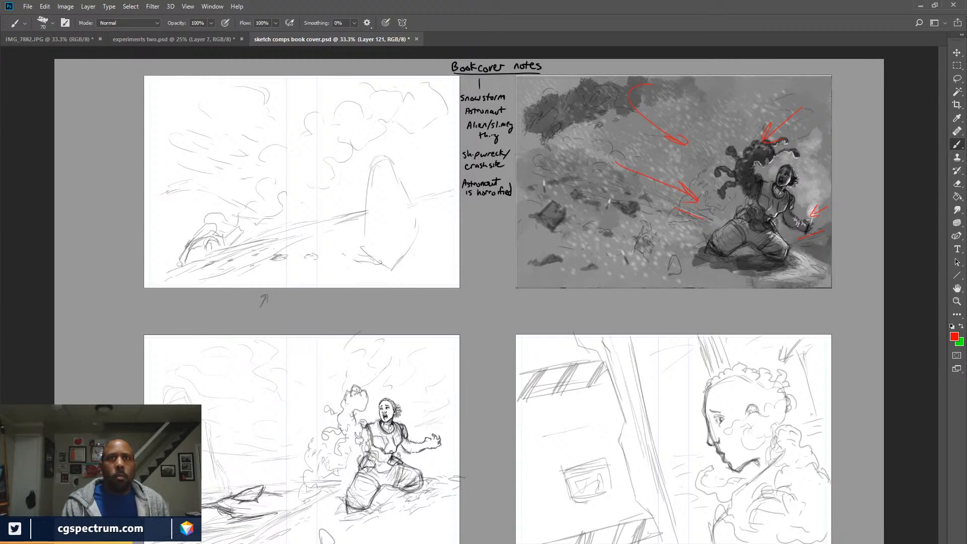
Hide the red composition arrows on Layer 114, keeping Layer 121 and Layer 113 copy shown.
key(F7)
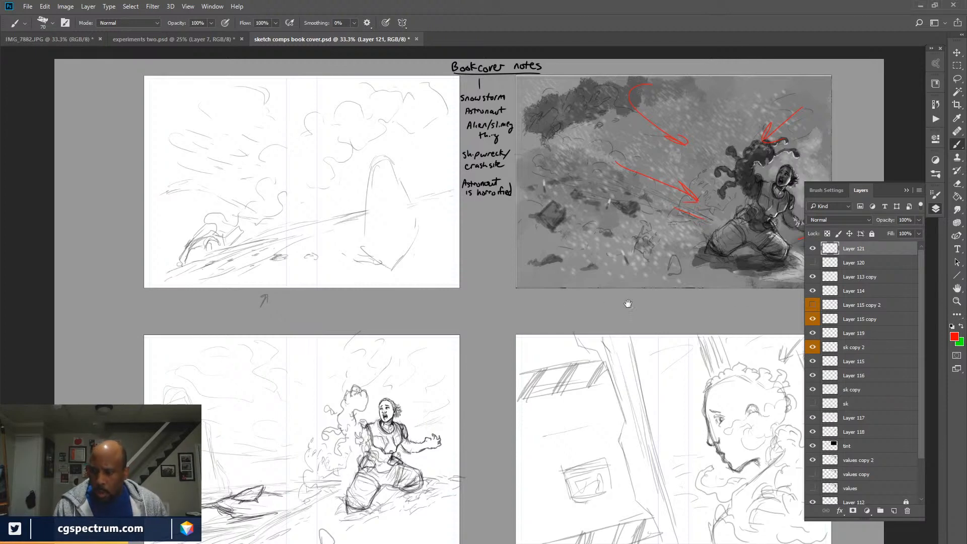
key(ctrl+plus)
drag(630, 305, 447, 422)
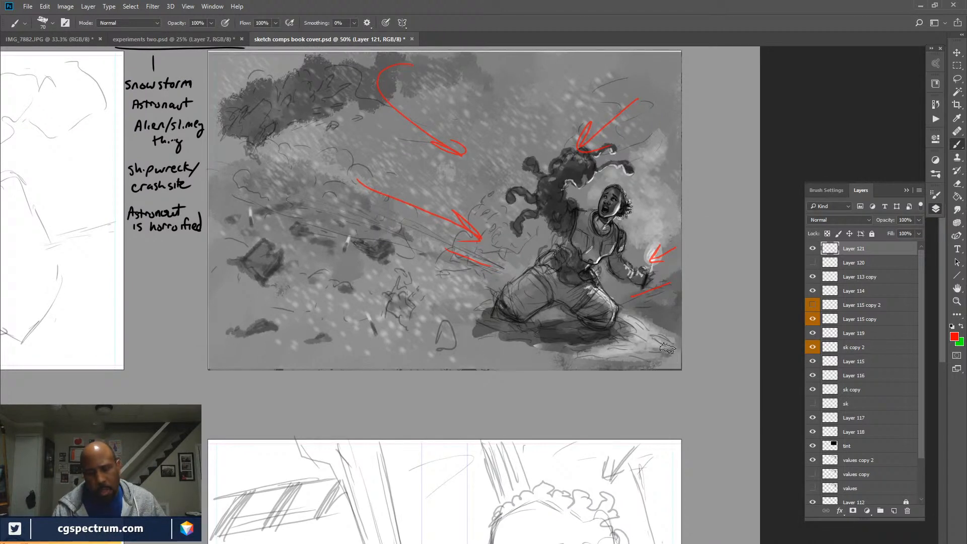
click(813, 276)
click(813, 291)
click(813, 290)
click(813, 249)
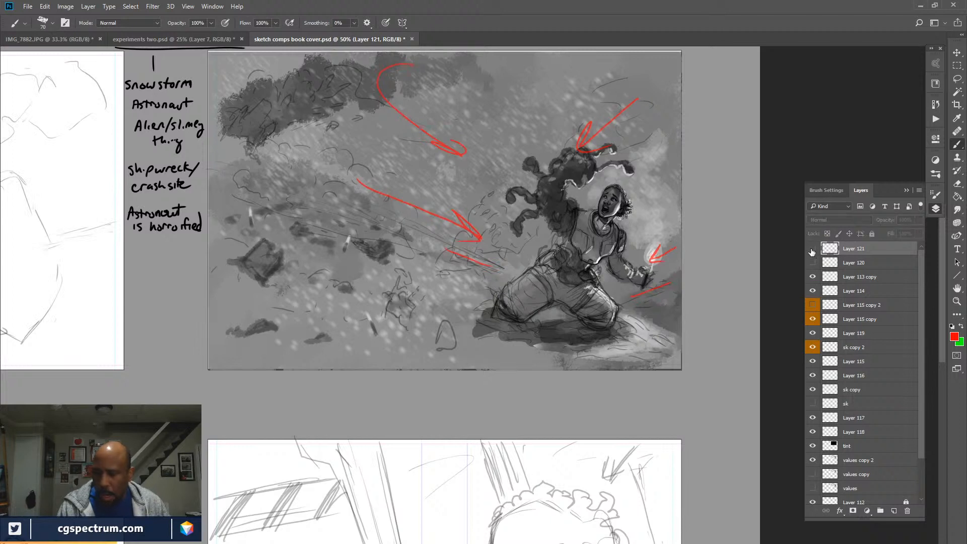
click(812, 249)
click(813, 248)
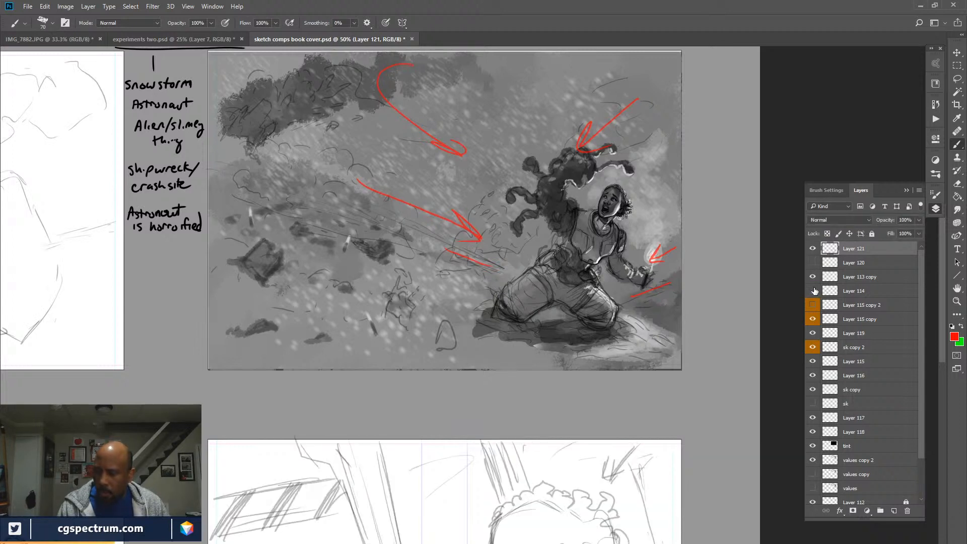
click(813, 291)
click(813, 249)
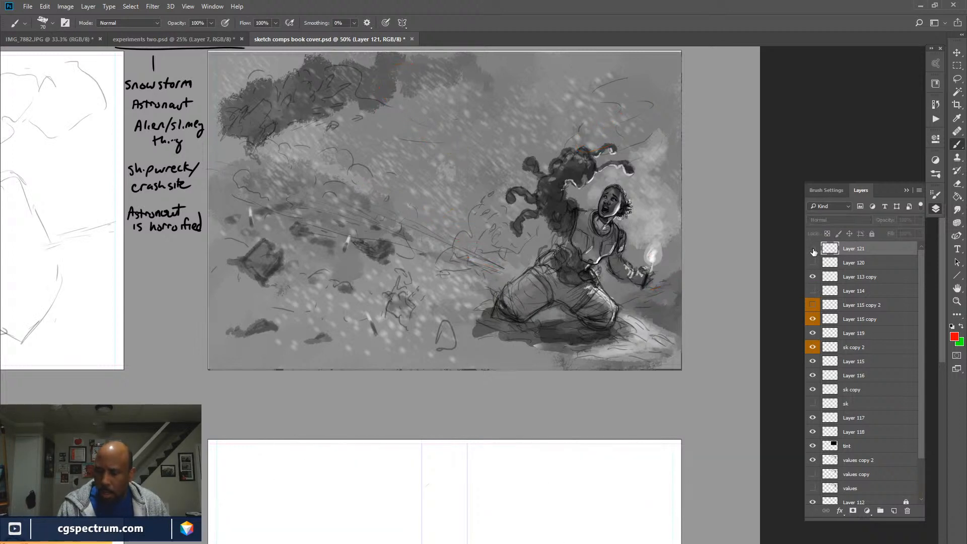
click(813, 249)
Hide Layer 113 copy, which holds the rough sketch of the neighbouring first comp.
mouse_move(484, 389)
mouse_down()
mouse_move(509, 388)
mouse_move(694, 271)
mouse_move(580, 352)
mouse_move(468, 393)
mouse_move(488, 390)
mouse_move(510, 434)
mouse_up()
drag(507, 432, 523, 423)
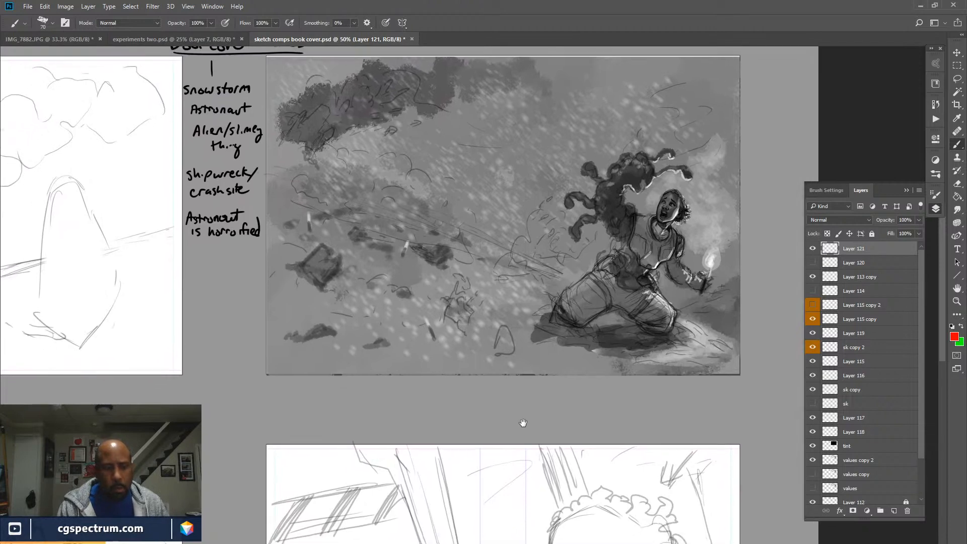
drag(438, 393, 650, 401)
mouse_move(512, 399)
mouse_down()
mouse_move(616, 389)
mouse_move(531, 388)
mouse_up()
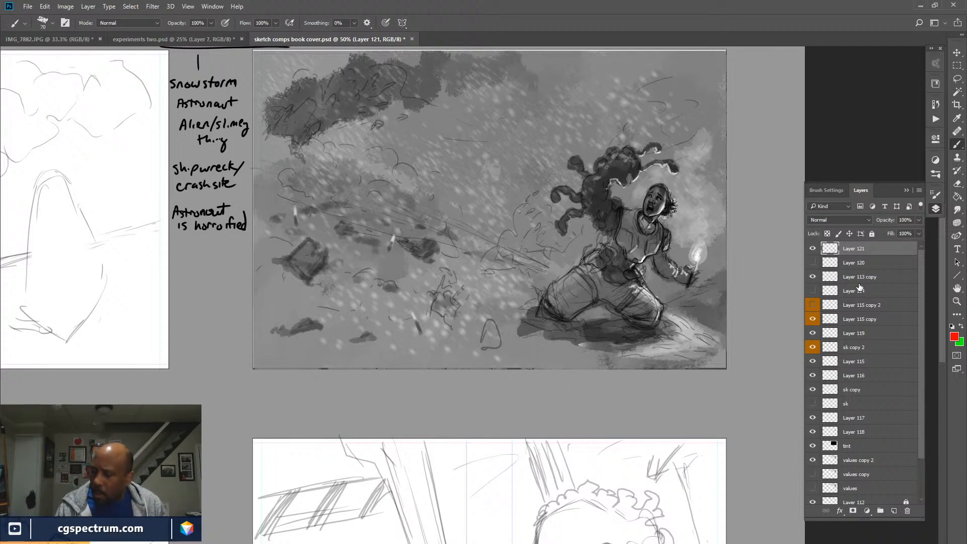
click(813, 279)
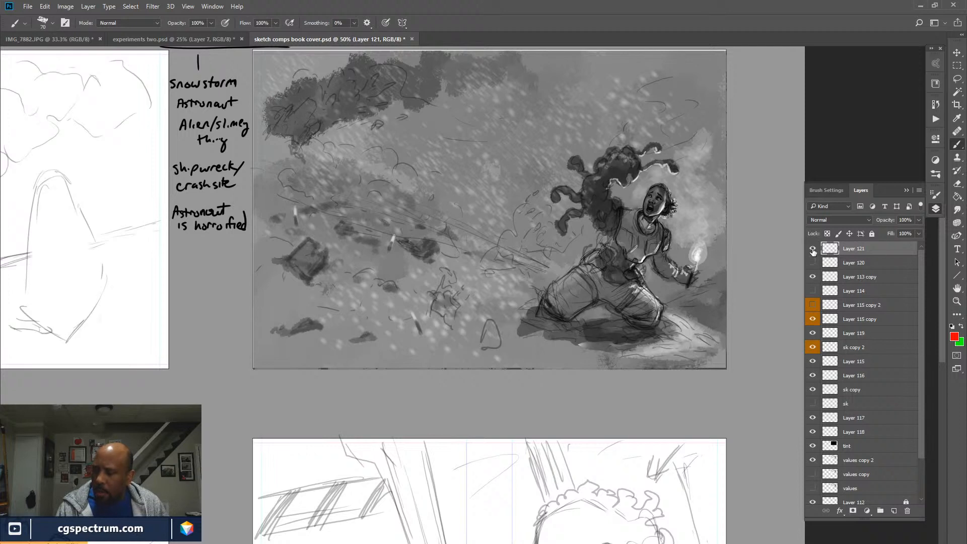
click(813, 250)
click(813, 251)
click(812, 277)
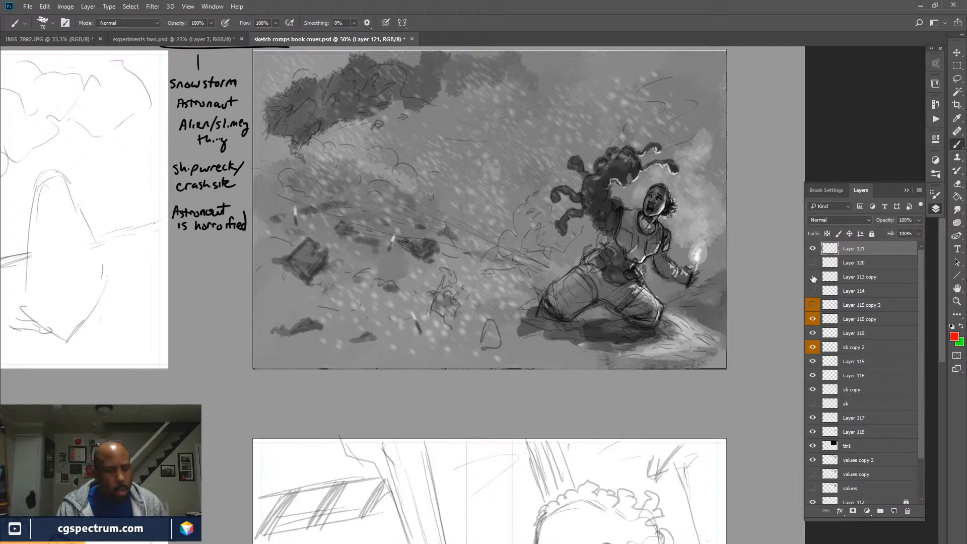
Examine what Layer 115 copy, Layer 119, sk copy 2 and sk contain by switching their visibility off and on.
click(813, 320)
click(812, 319)
click(813, 333)
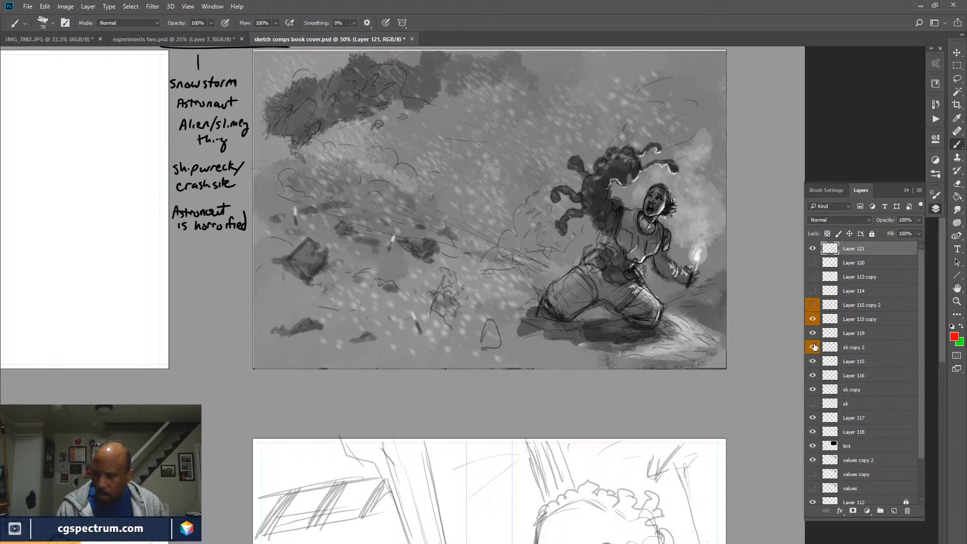
click(812, 347)
click(813, 334)
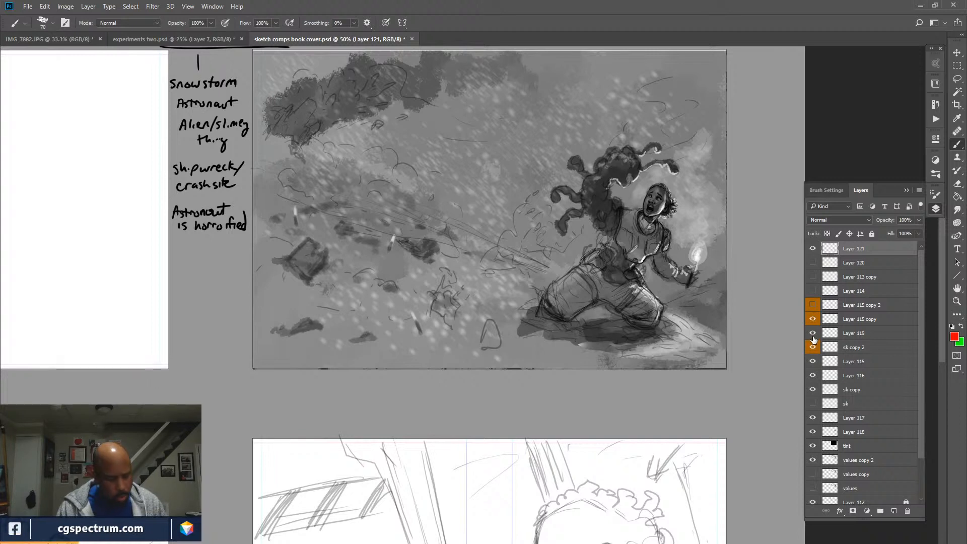
click(813, 346)
click(813, 334)
click(813, 334)
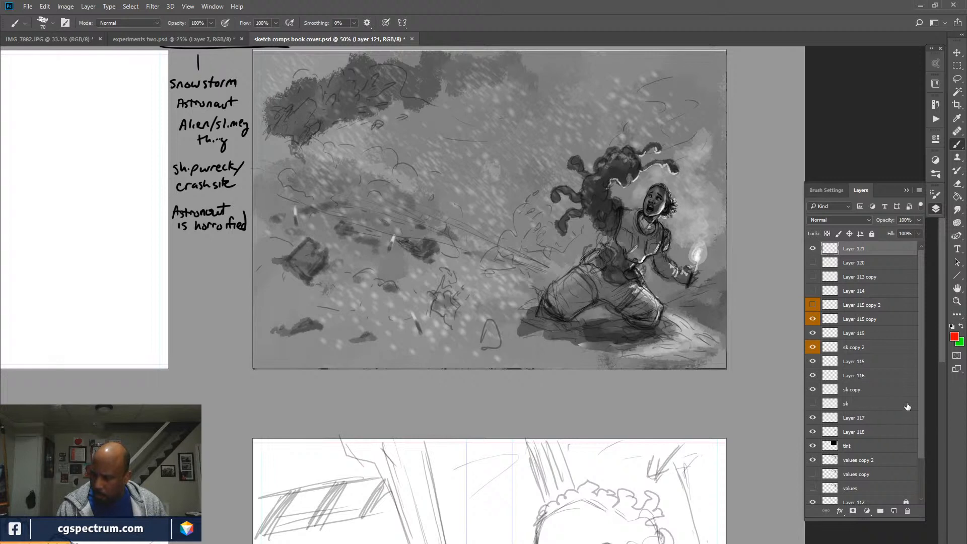
scroll(914, 443, down, 3)
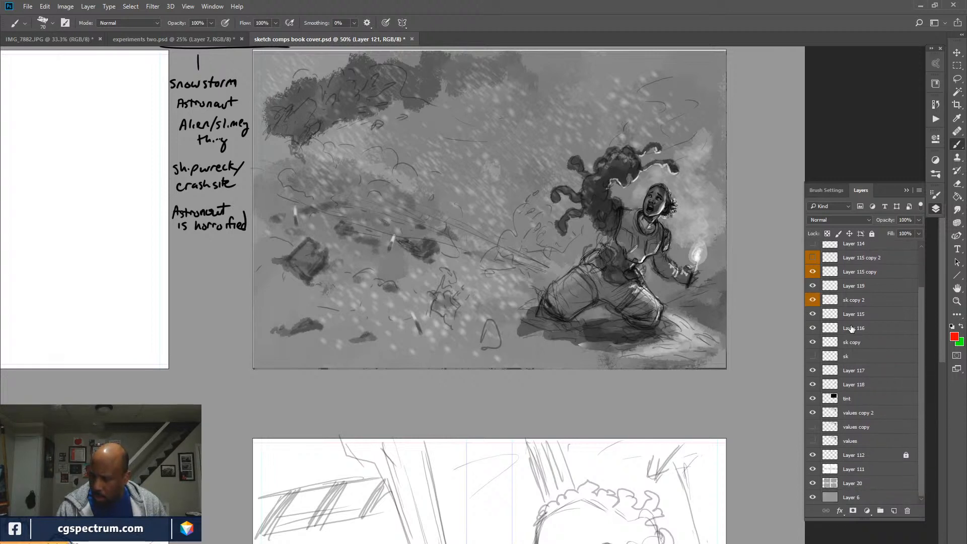
click(813, 357)
click(813, 357)
Label the layers from Layer 115 through values copy 2 green and group them.
click(814, 315)
click(856, 314)
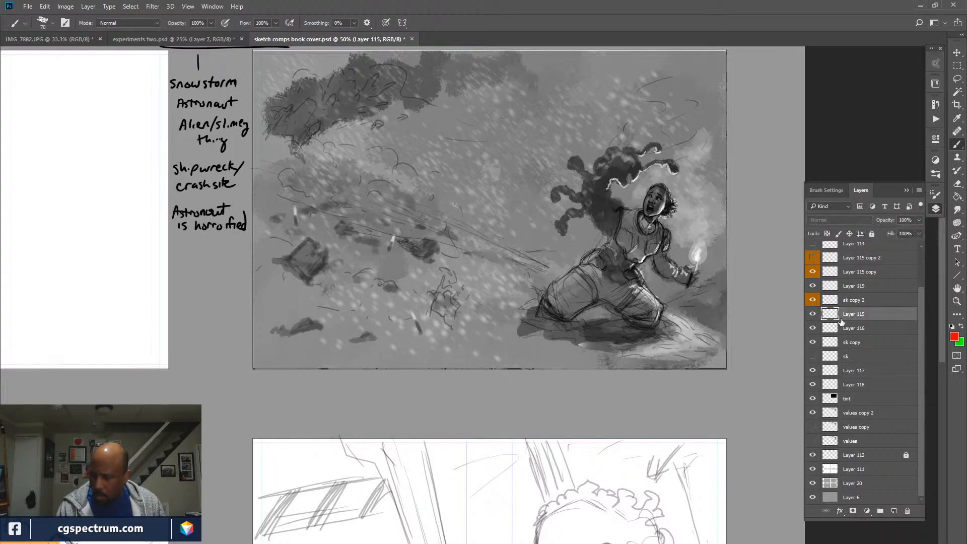
shift+click(868, 414)
right_click(814, 318)
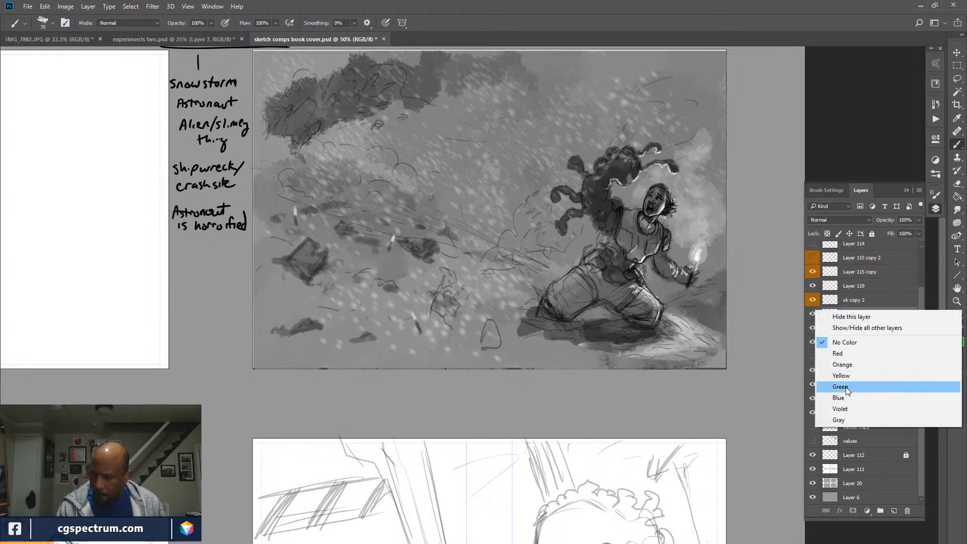
click(847, 387)
mouse_move(813, 315)
mouse_down()
mouse_move(815, 400)
mouse_move(814, 313)
mouse_up()
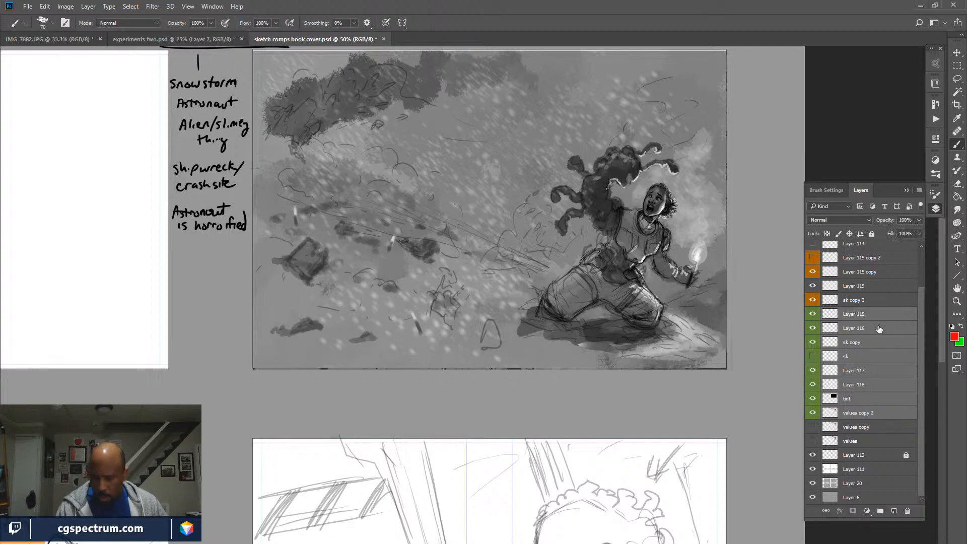
key(ctrl+g)
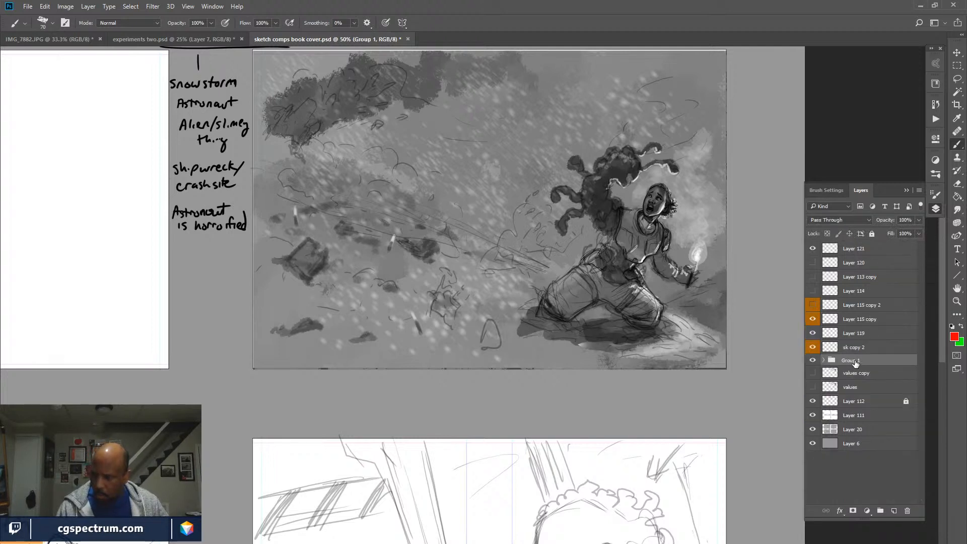
Expand the new group and hide its tint, values copy 2, Layer 118 and Layer 117 layers to leave the line sketch.
click(824, 360)
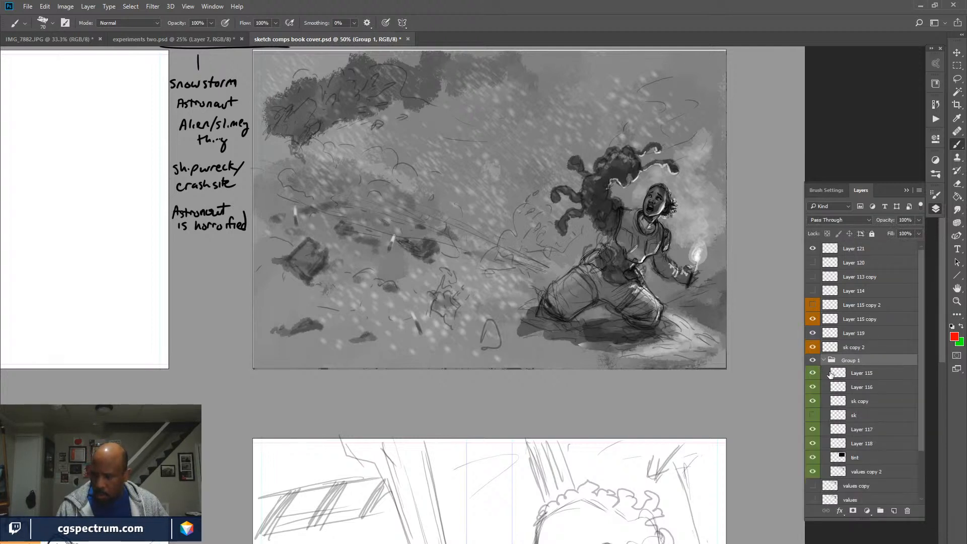
click(813, 457)
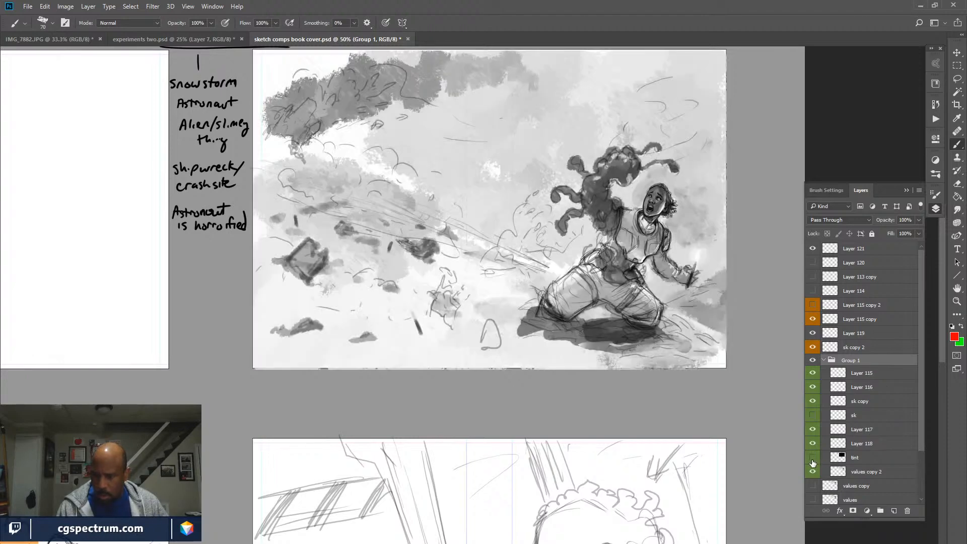
click(813, 472)
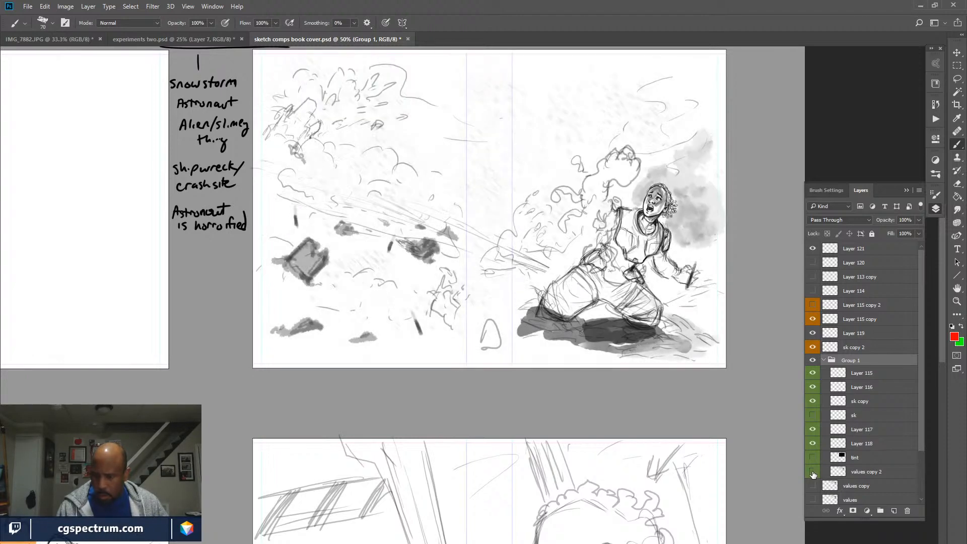
click(813, 444)
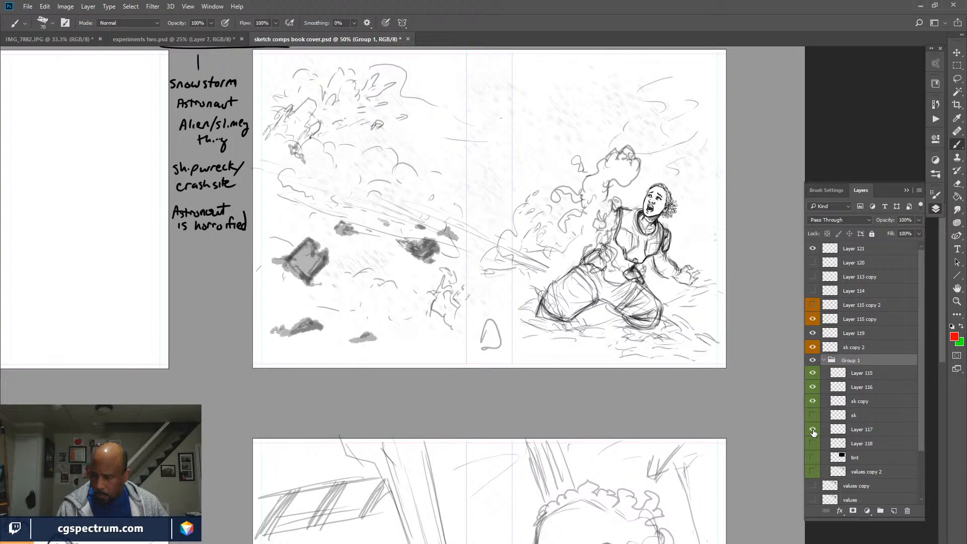
click(812, 401)
click(813, 401)
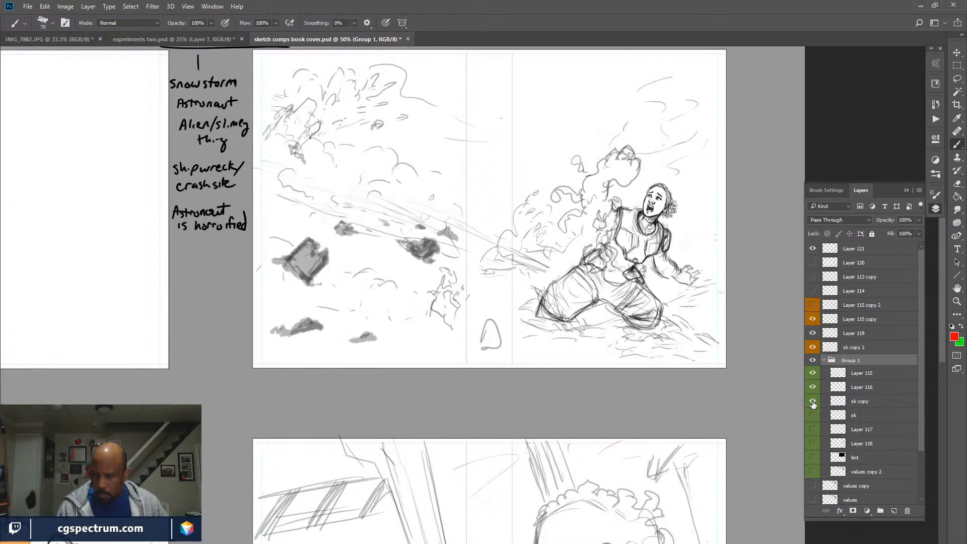
Duplicate the sk copy layer inside the group and hide the original.
click(859, 402)
click(814, 387)
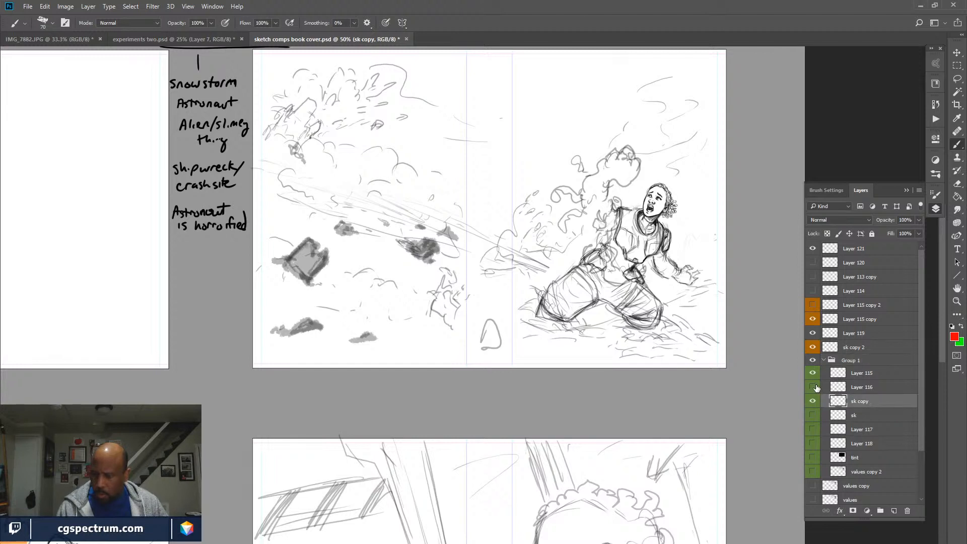
click(813, 387)
drag(881, 402, 880, 505)
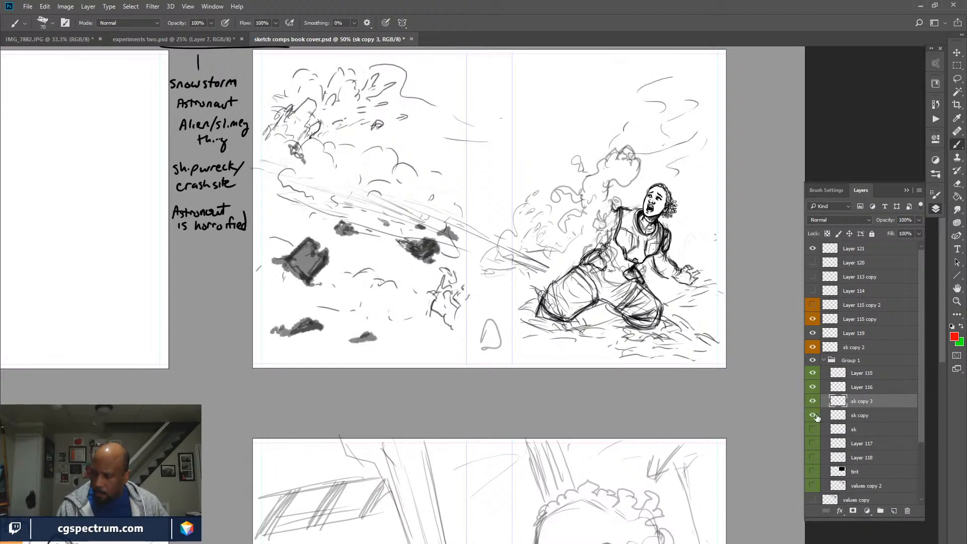
click(813, 416)
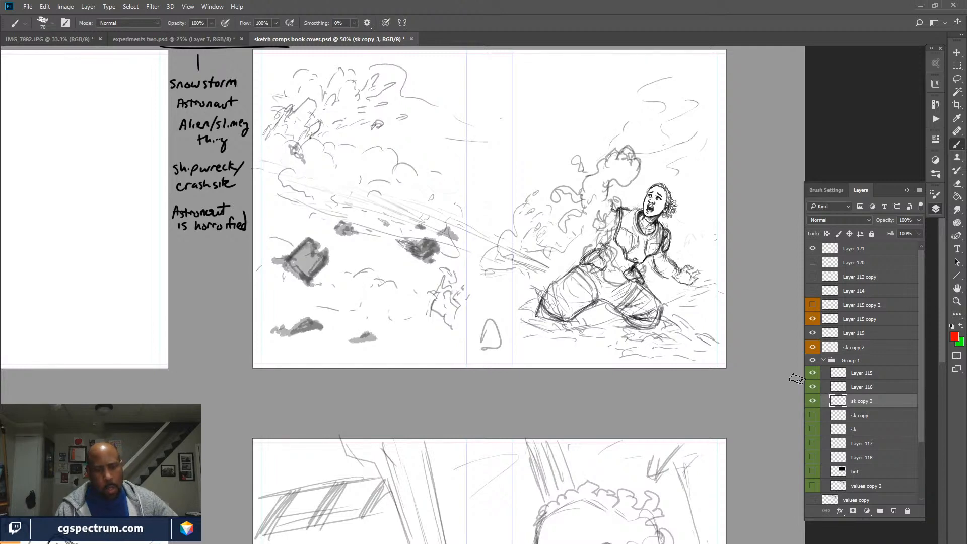
Erase the cloud and smoke lines above the crash trail on the sk copy 3 layer.
click(813, 402)
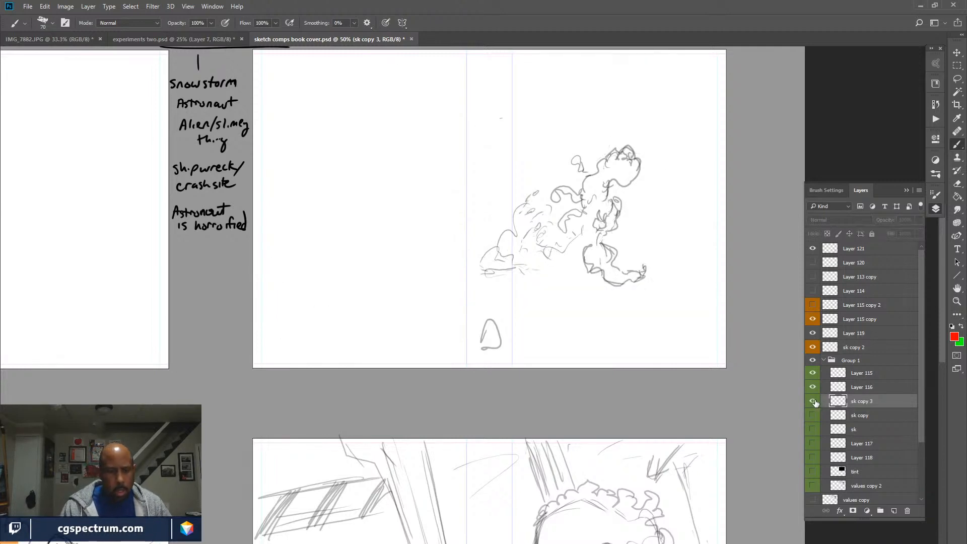
click(814, 402)
key(e)
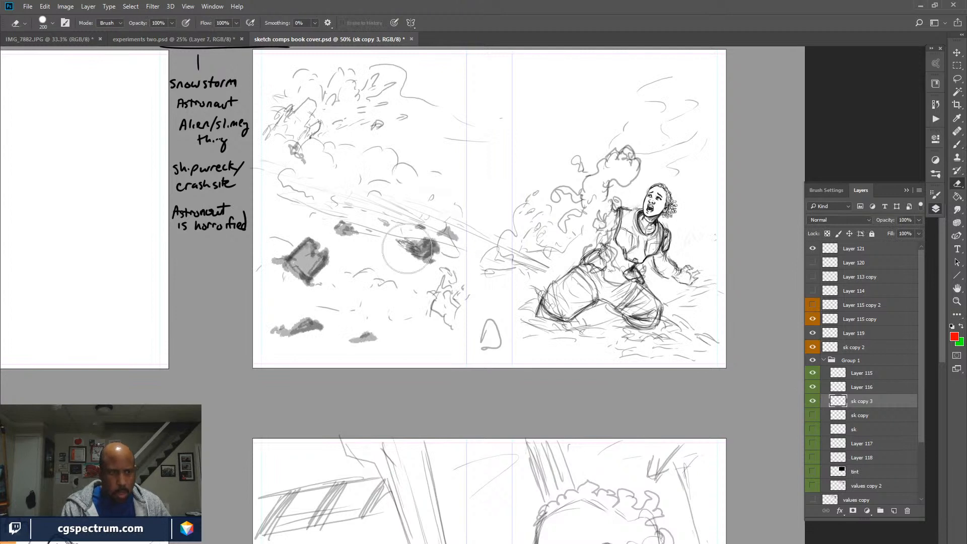
mouse_move(410, 108)
mouse_down()
mouse_move(356, 75)
mouse_move(301, 87)
mouse_move(295, 135)
mouse_move(371, 158)
mouse_move(300, 151)
mouse_move(408, 170)
mouse_up()
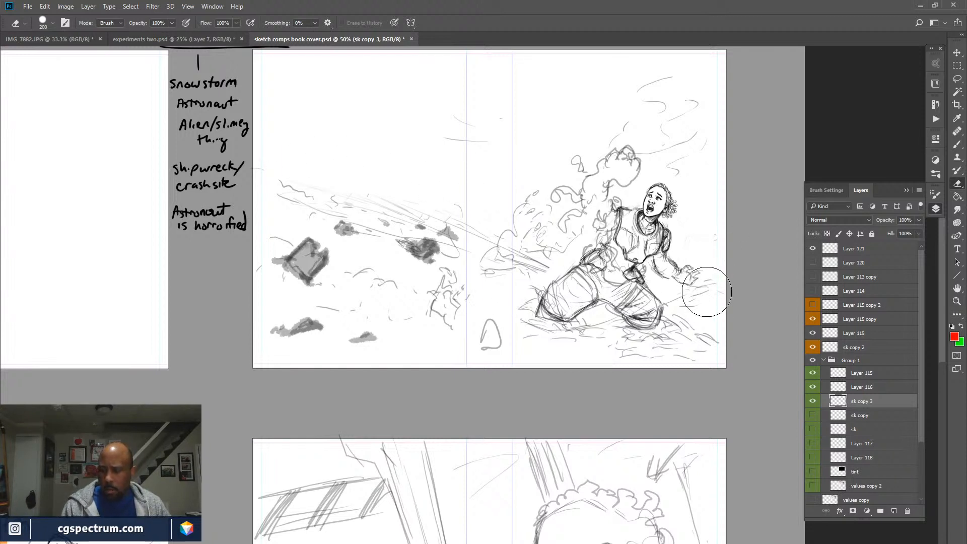
Erase the astronaut's outstretched forearm and hand on sk copy 3, reducing the eraser size to 45.
click(813, 401)
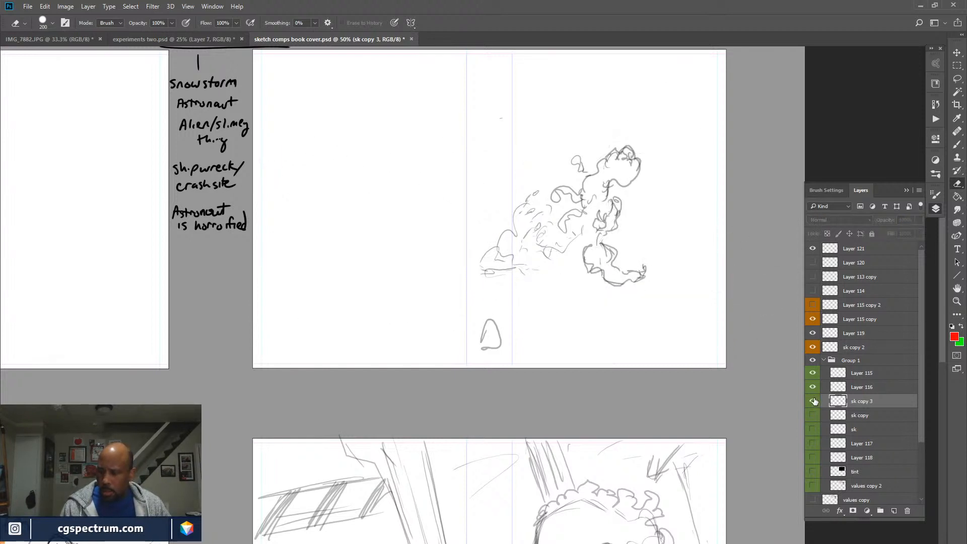
click(813, 401)
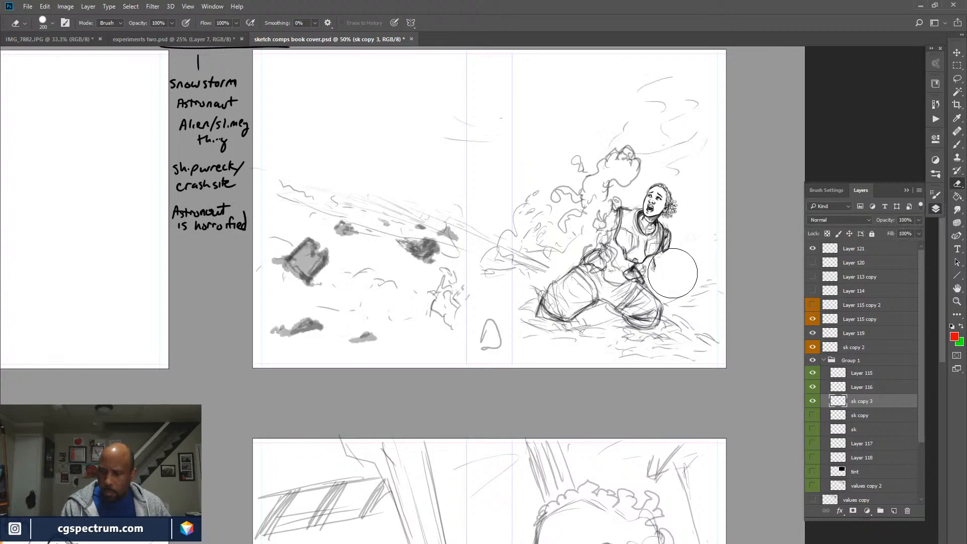
key(bracketleft)
key(bracketleft)
key(bracketleft)
key(bracketleft)
key(bracketleft)
key(bracketleft)
key(bracketleft)
key(bracketleft)
key(bracketleft)
key(bracketleft)
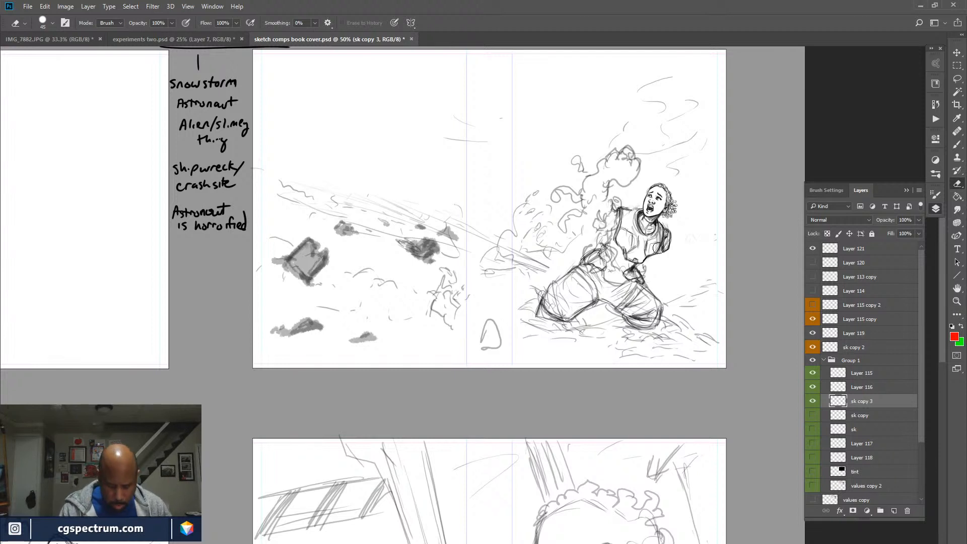
Choose the 5 px hard round brush and reset the drawing colours to black and white.
key(b)
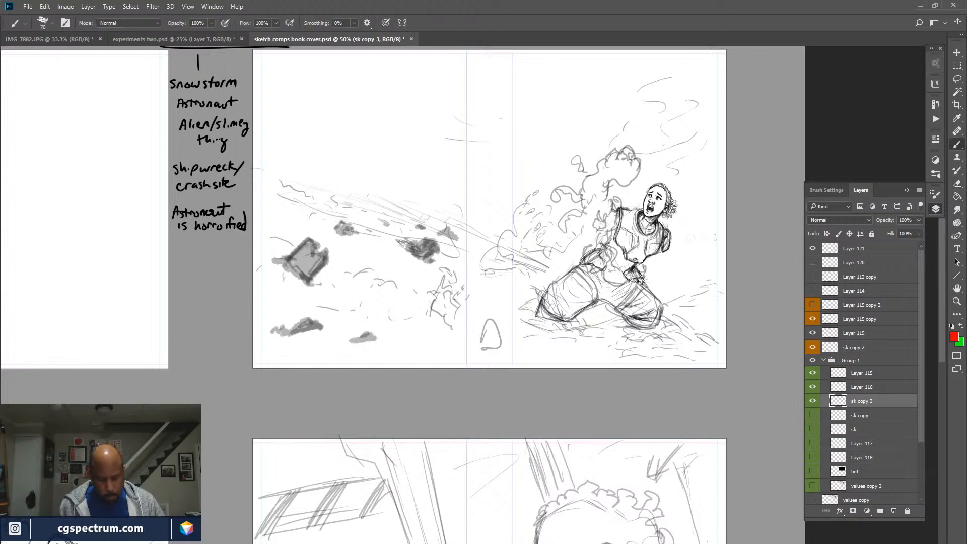
key(F5)
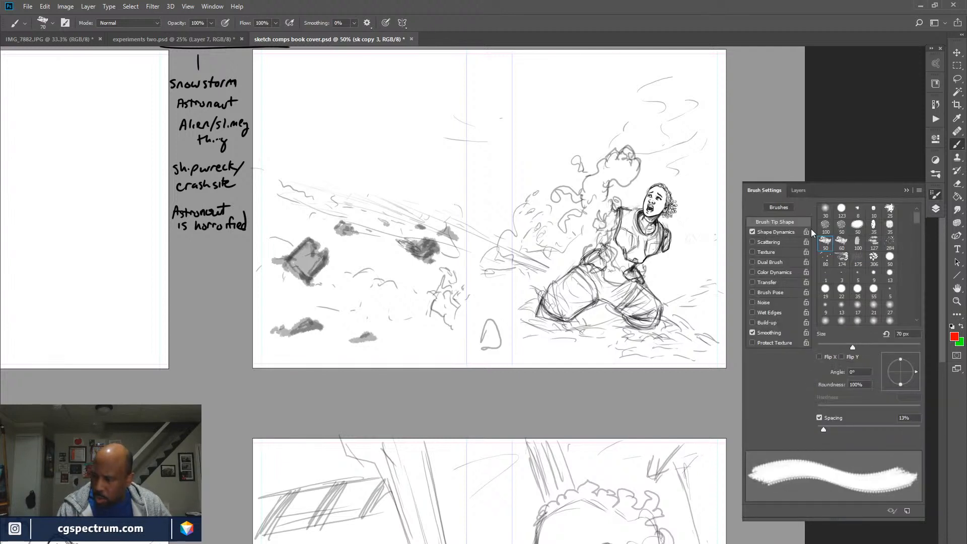
click(858, 273)
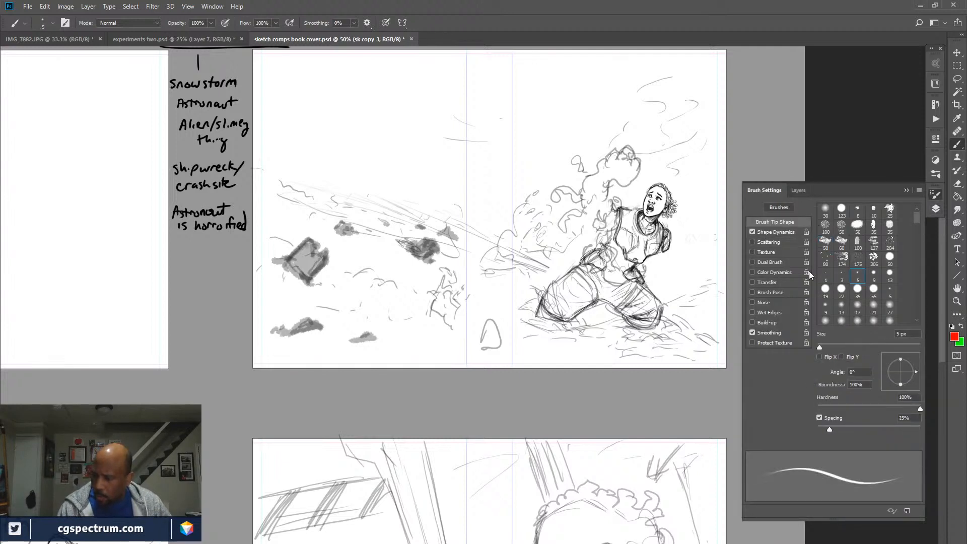
key(d)
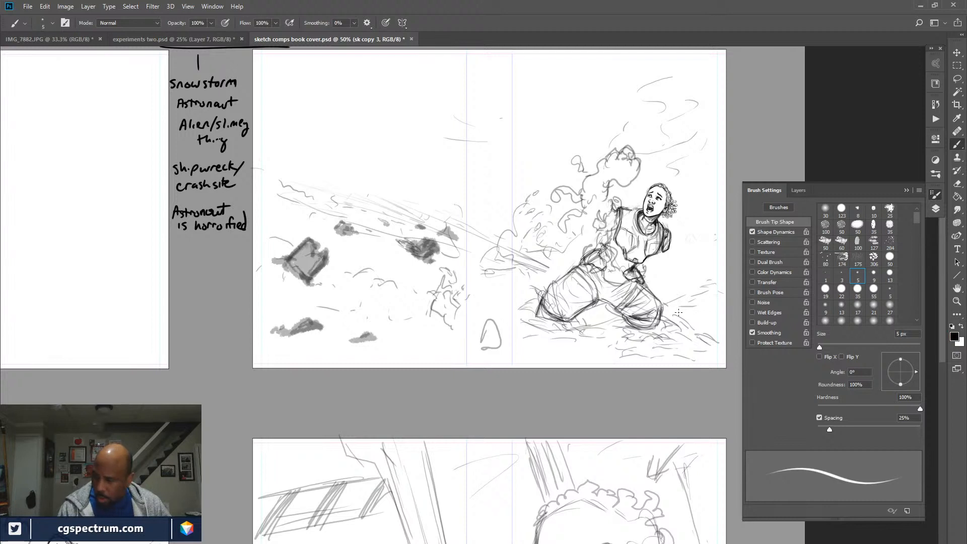
key(F5)
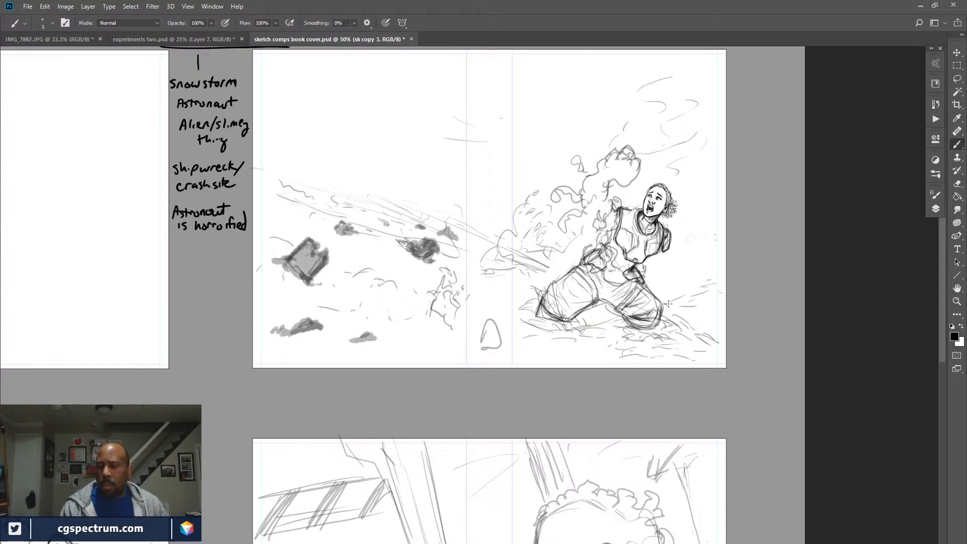
drag(640, 325, 694, 352)
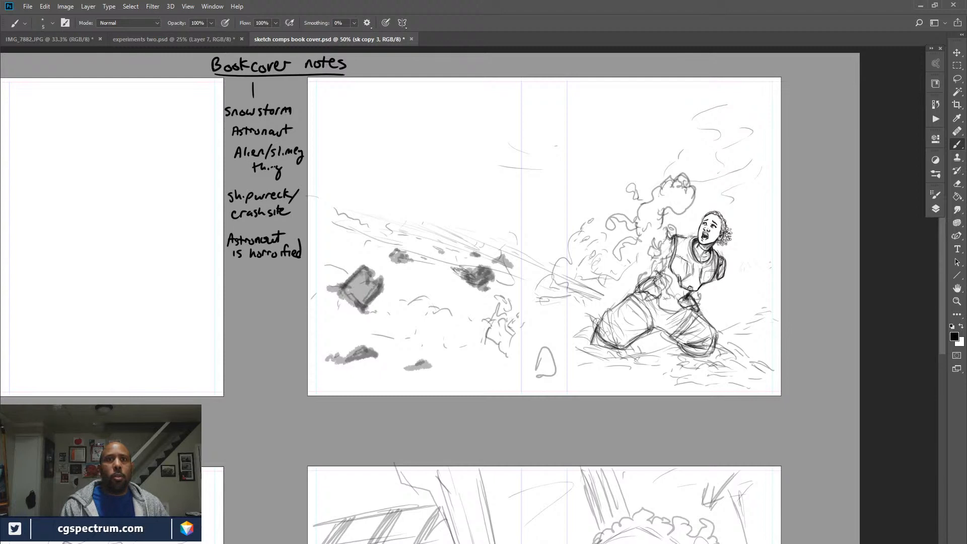
key(shift+Tab)
key(shift+Tab)
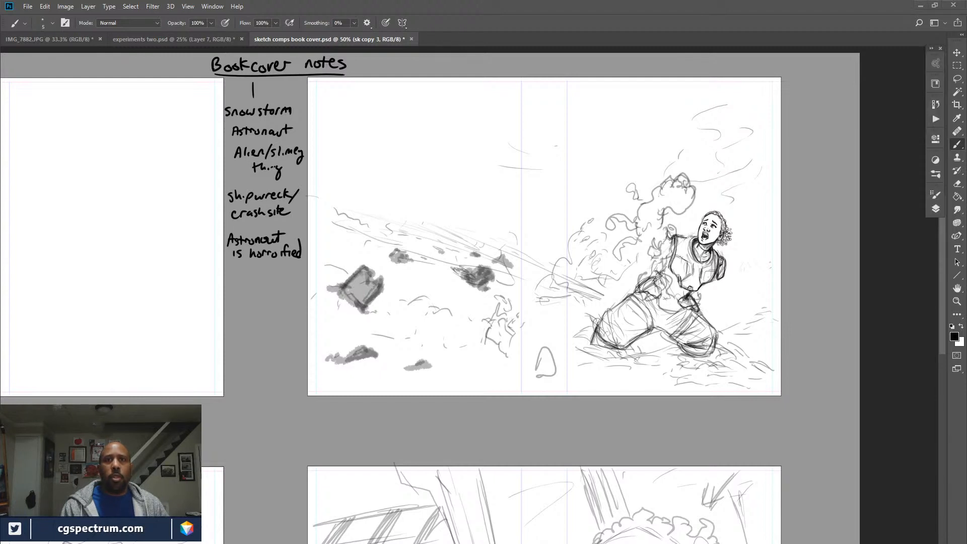
key(shift+Tab)
key(shift+Tab)
key(shift+Tab)
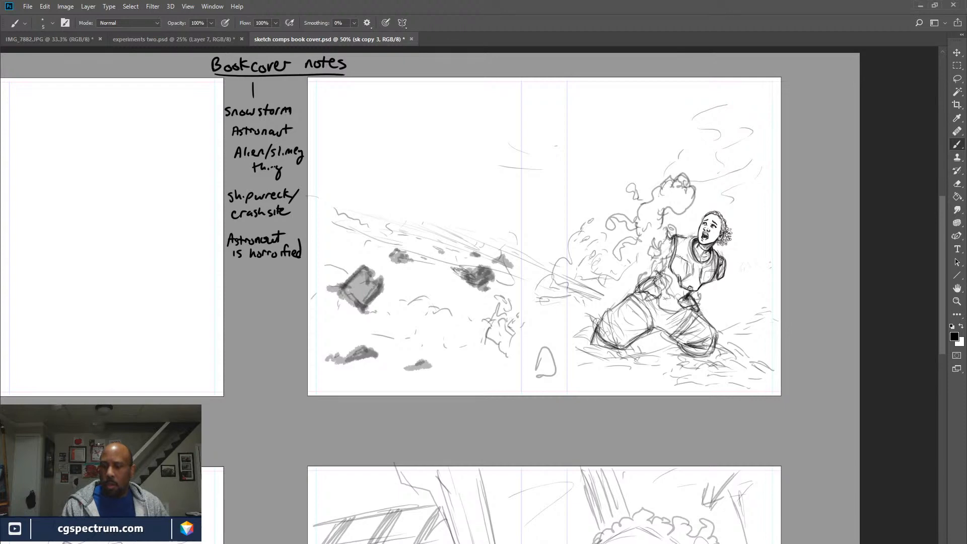
Set the brush opacity to 58%.
mouse_move(454, 393)
mouse_down()
mouse_move(638, 321)
mouse_move(625, 196)
mouse_move(642, 108)
mouse_move(631, 281)
mouse_move(568, 372)
mouse_move(506, 396)
mouse_up()
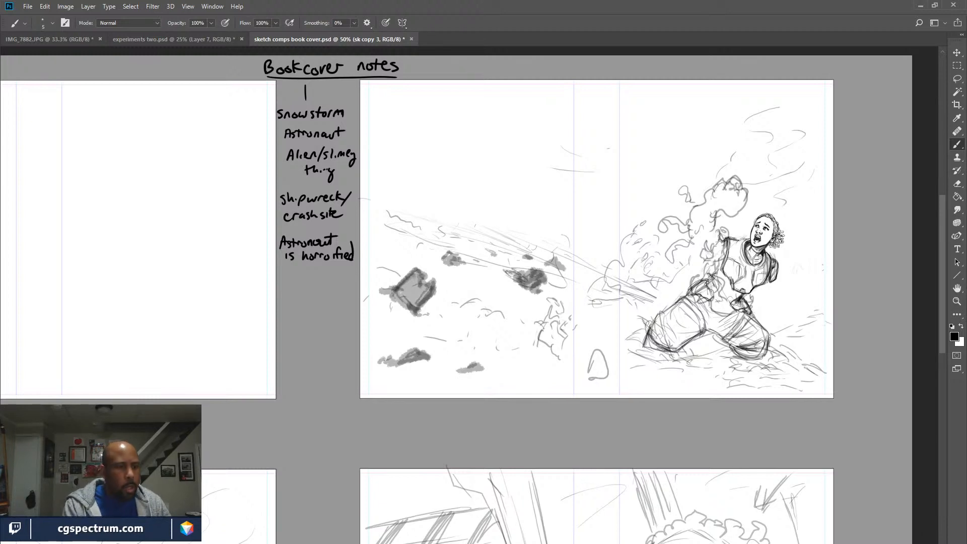
key(5)
key(8)
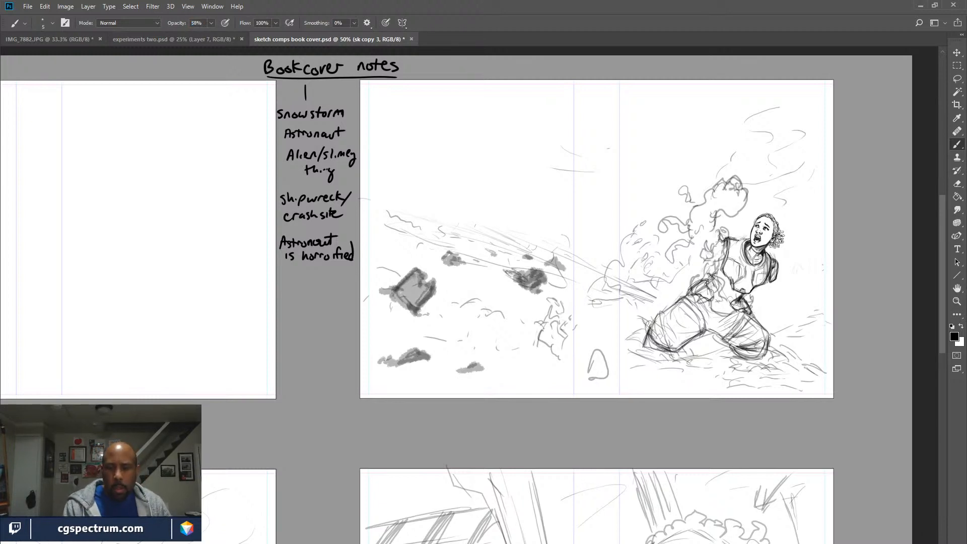
Try sketching a large rounded mound outline on sk copy 3, rising above the crash trail on the back cover.
mouse_move(414, 156)
mouse_down()
mouse_move(432, 133)
mouse_move(460, 135)
mouse_move(426, 121)
mouse_up()
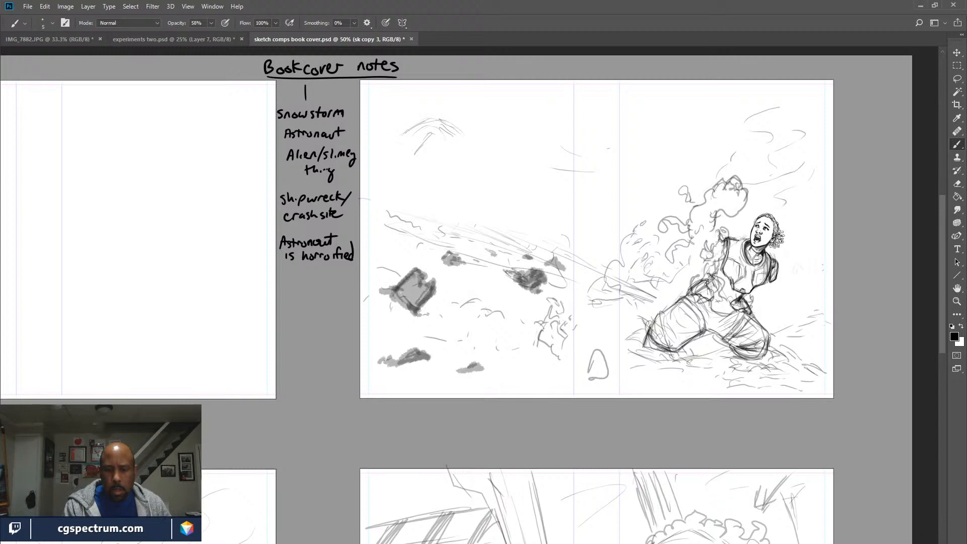
drag(469, 144, 477, 171)
drag(390, 143, 401, 135)
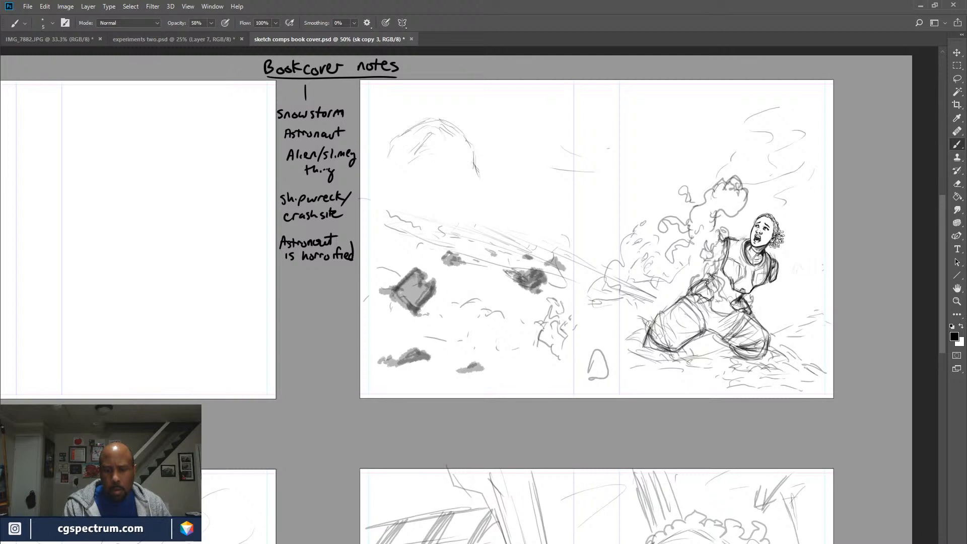
drag(486, 194, 493, 208)
drag(393, 146, 376, 187)
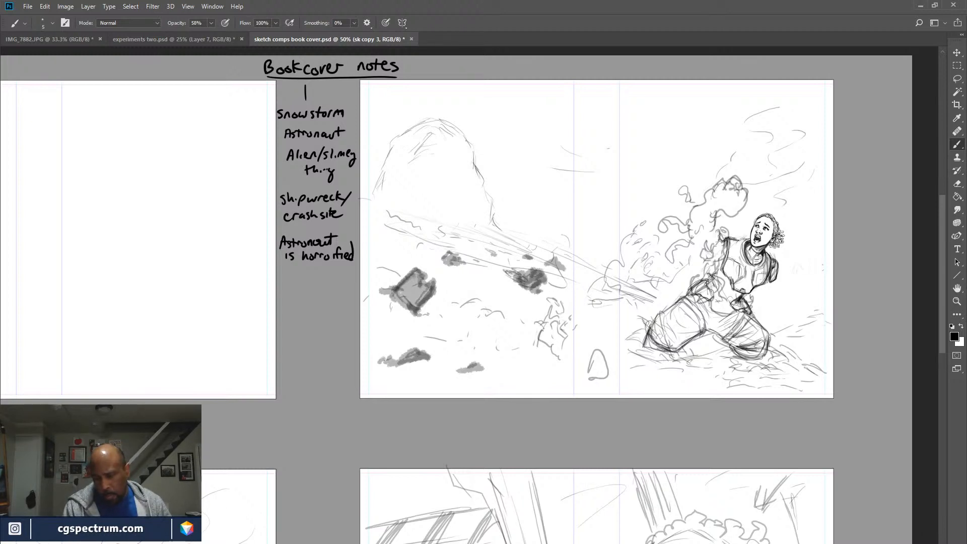
Erase the mound outline and the stray lines above the crash trail towards the spine, enlarging the eraser to 175.
key(e)
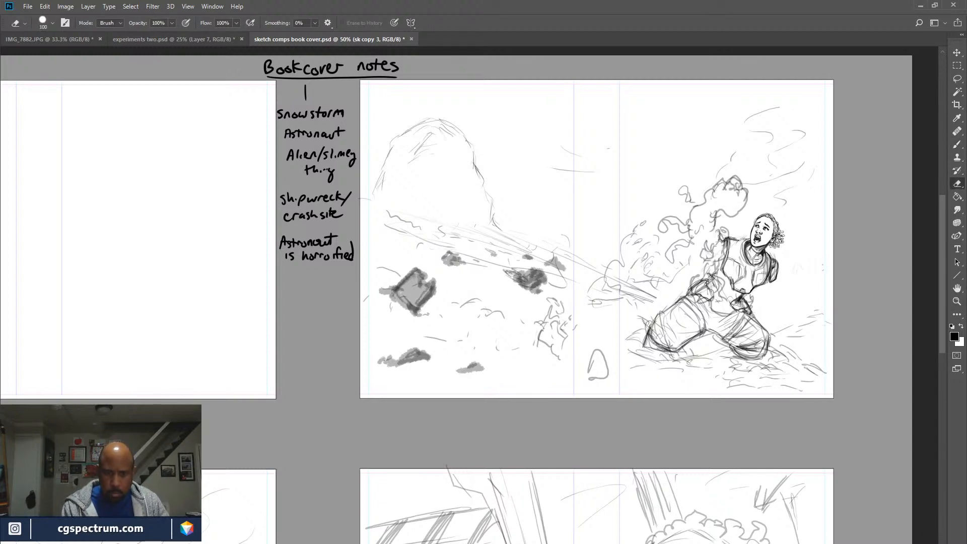
mouse_move(466, 126)
mouse_down()
mouse_move(388, 162)
mouse_move(378, 189)
mouse_move(481, 181)
mouse_move(499, 229)
mouse_up()
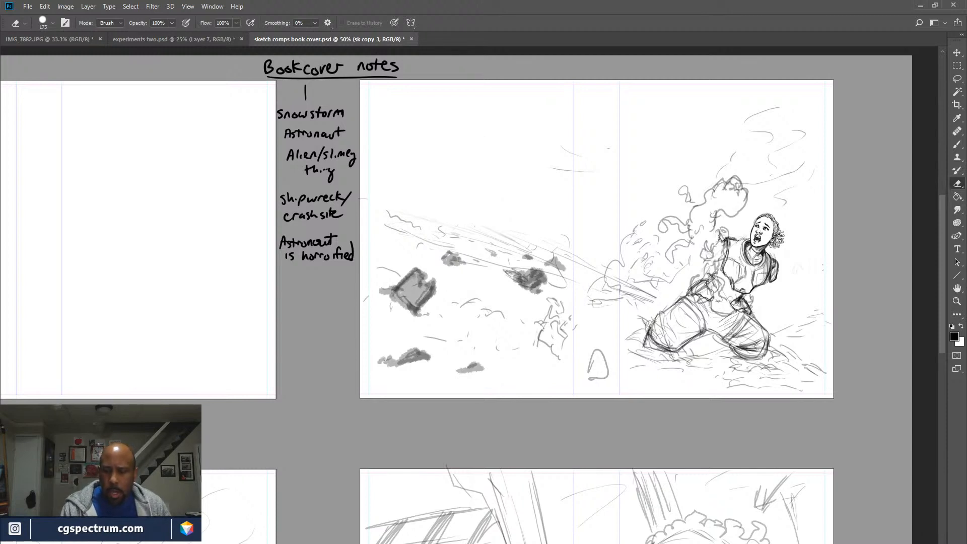
drag(551, 169, 595, 171)
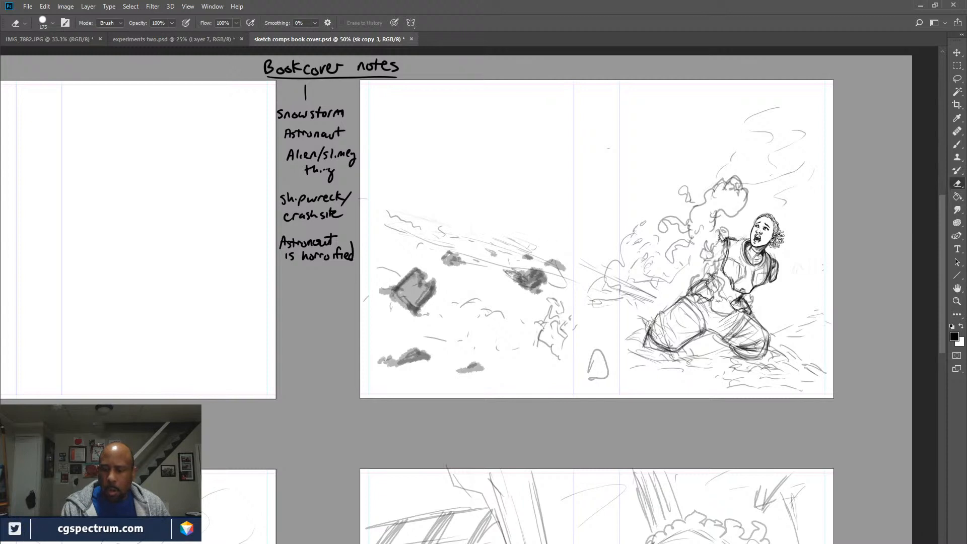
Rename Layer 115 as creature and the figure layer as fig, toggling layer visibility to check their contents.
key(b)
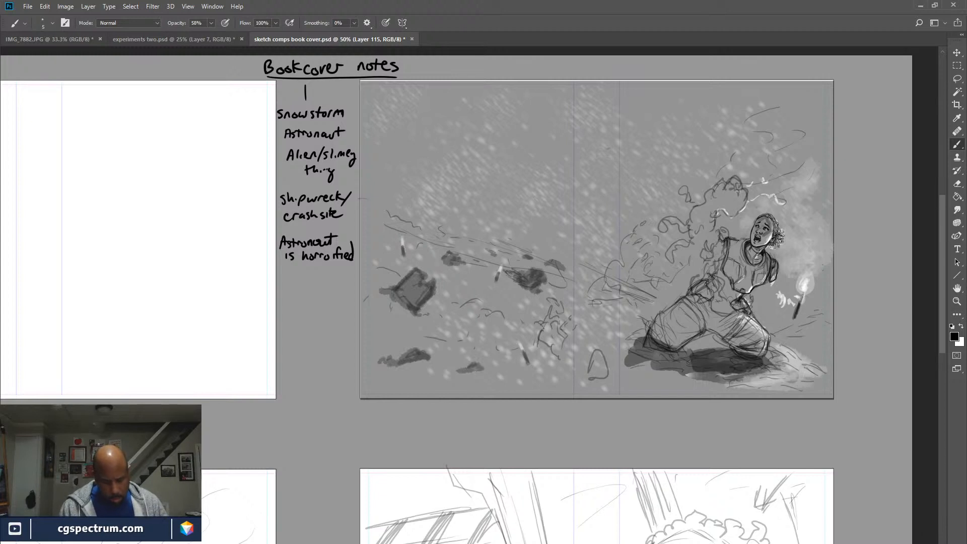
key(Return)
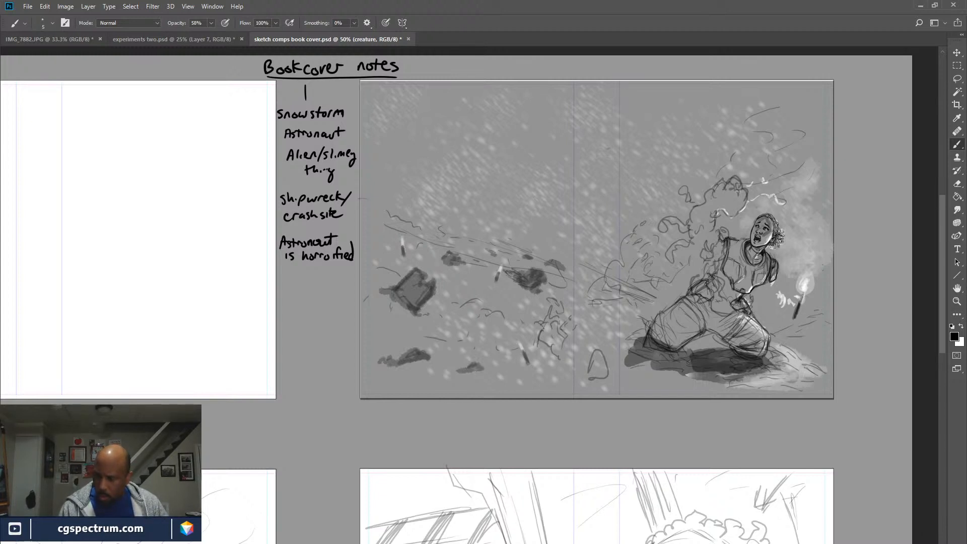
key(ctrl+comma)
key(ctrl+comma)
key(ctrl+comma)
key(ctrl+comma)
key(alt+bracketleft)
key(alt+bracketleft)
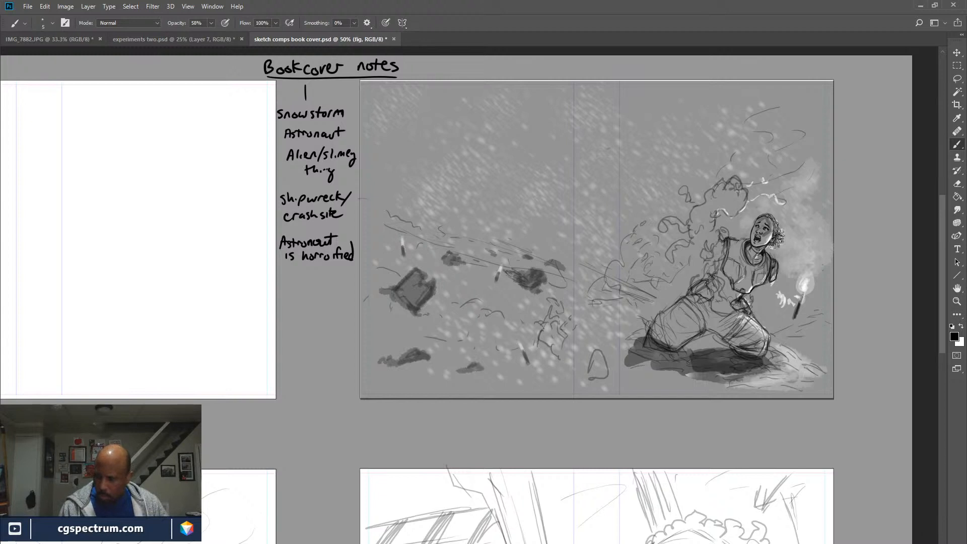
Toggle the falling snow and light effects to identify their layers, and rename Layer 117 as snow.
key(ctrl+comma)
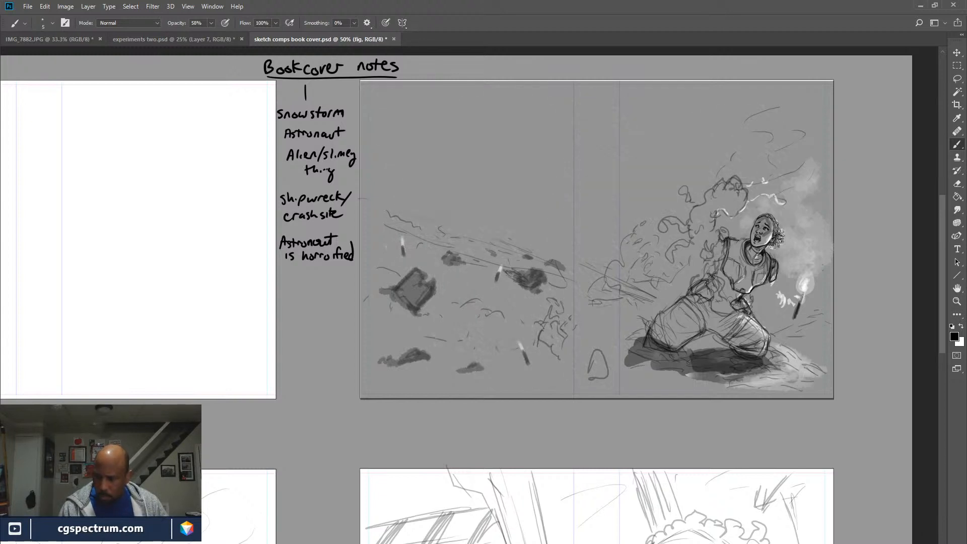
key(ctrl+comma)
key(alt+bracketright)
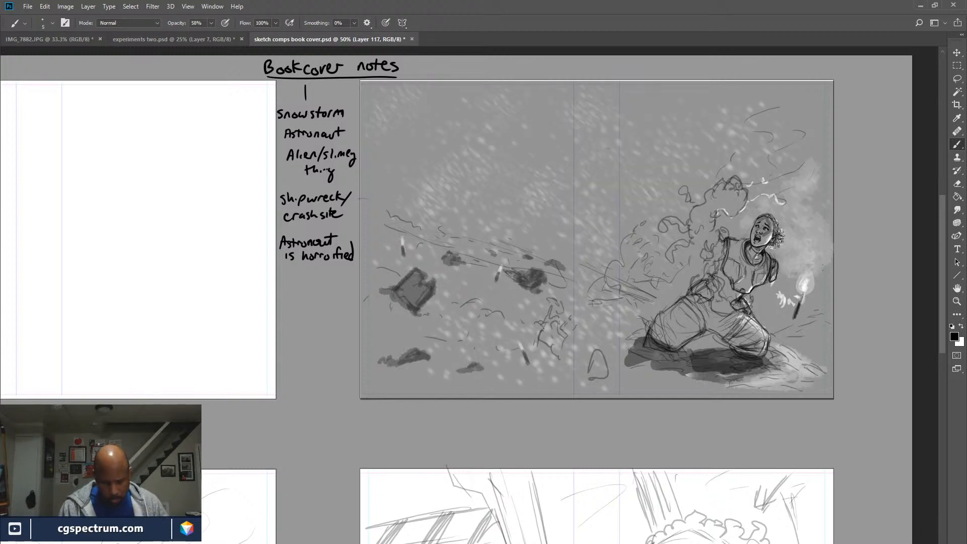
key(alt+bracketright)
key(ctrl+comma)
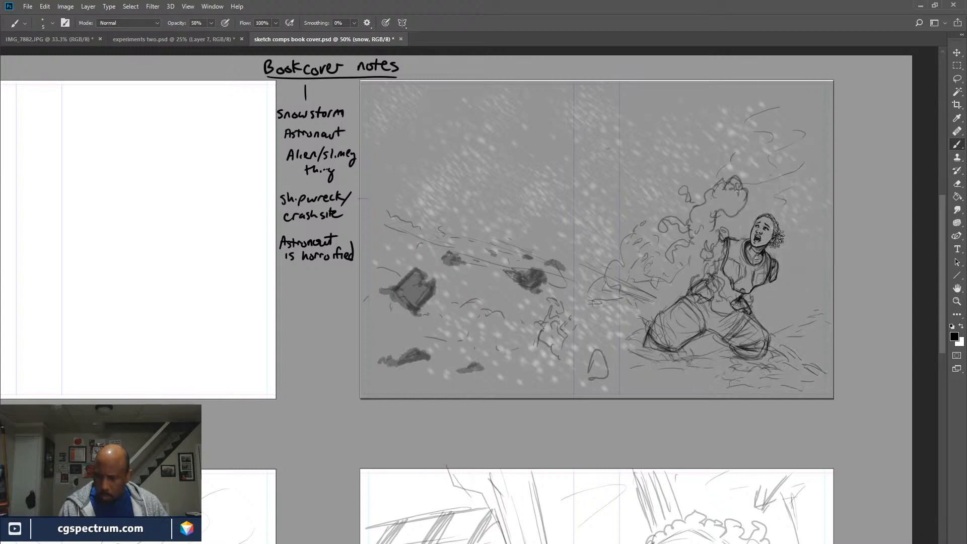
key(ctrl+comma)
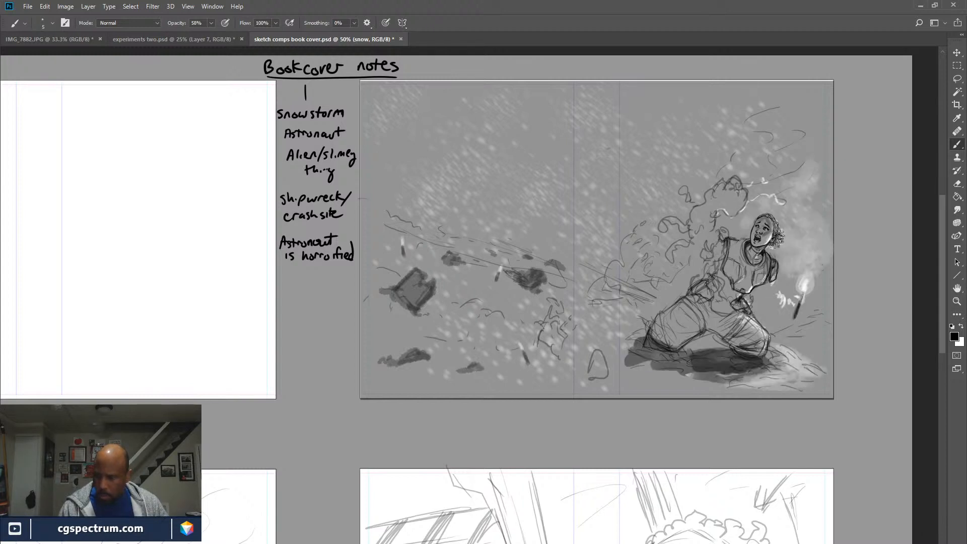
Toggle Layer 118 to compare the comp with and without its light effects, leave it hidden and rename it flare.
key(alt+bracketright)
key(ctrl+comma)
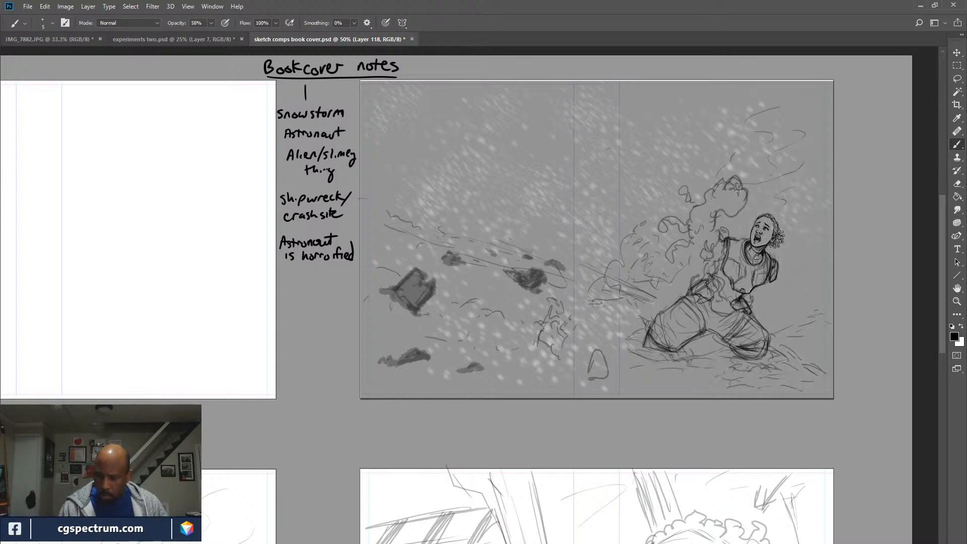
key(ctrl+comma)
key(ctrl+comma)
key(ctrl+comma)
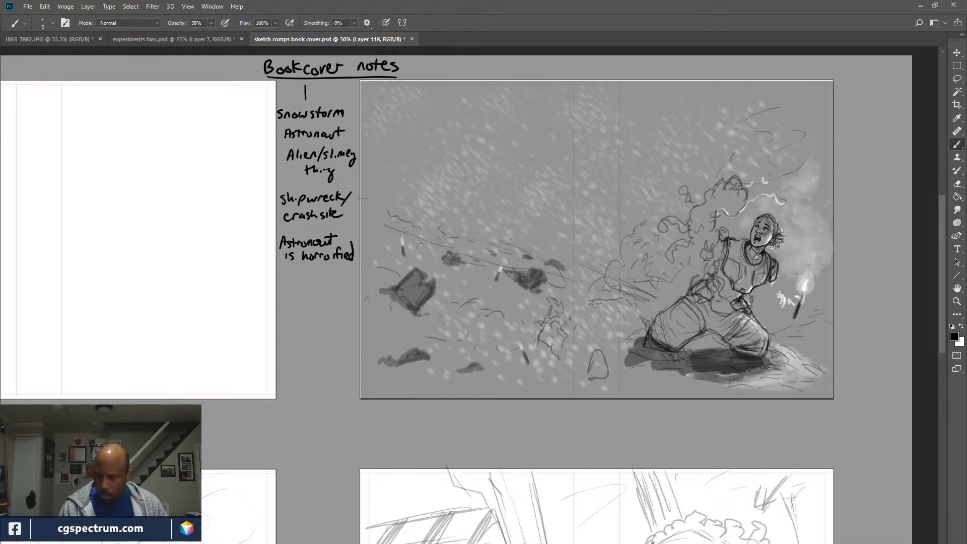
key(ctrl+comma)
key(ctrl+comma)
key(ctrl+comma)
key(ctrl+comma)
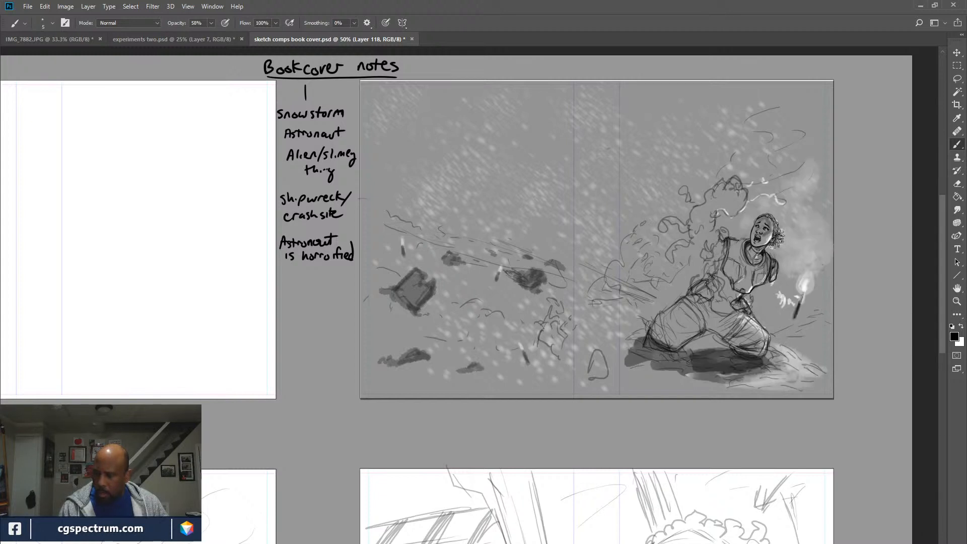
key(ctrl+comma)
key(ctrl+comma)
key(ctrl+comma)
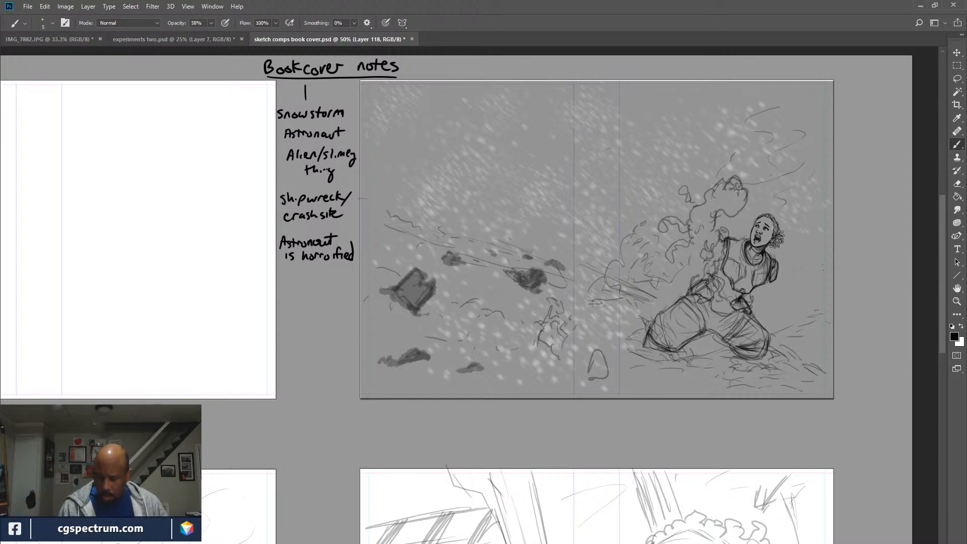
key(alt+bracketright)
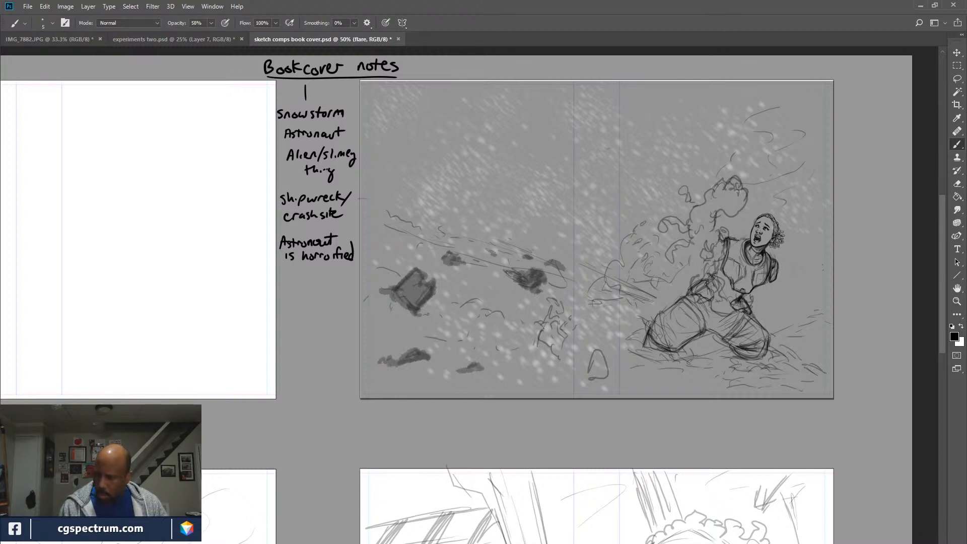
On new Layer 122, sketch the astronaut's forearm and hand gripping a large gun pointed towards the front cover's outer edge.
key(alt+bracketright)
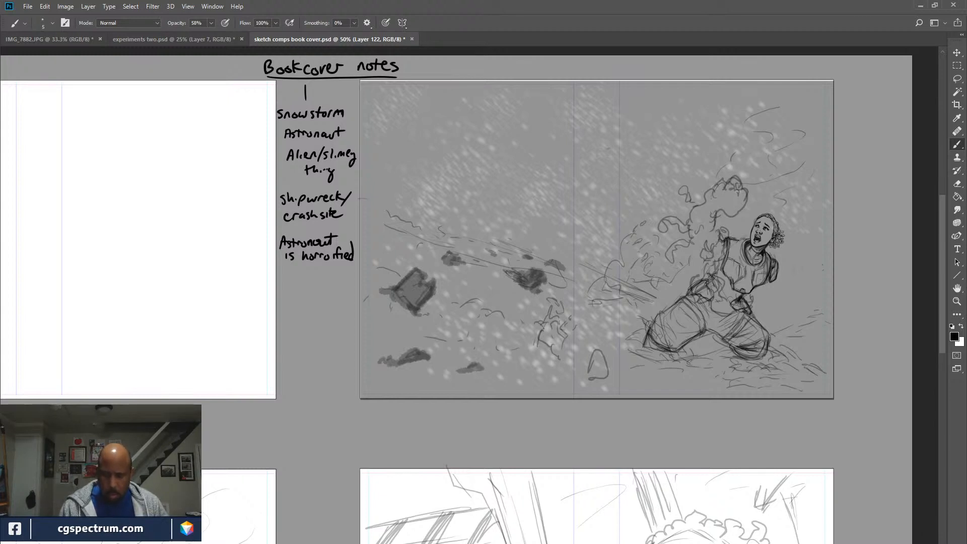
key(ctrl+plus)
drag(705, 282, 424, 238)
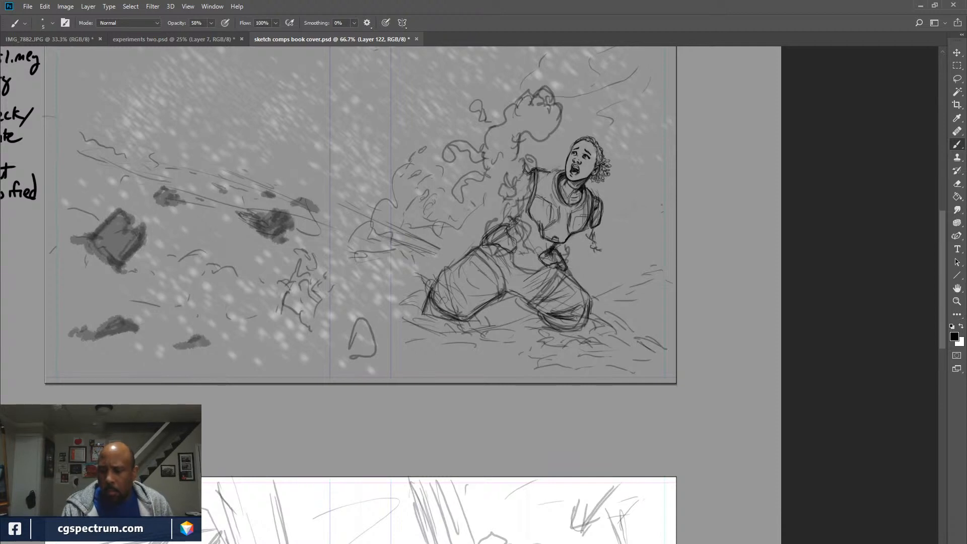
mouse_move(598, 249)
mouse_down()
mouse_move(612, 249)
mouse_move(579, 259)
mouse_up()
mouse_move(567, 249)
mouse_down()
mouse_move(586, 269)
mouse_move(613, 256)
mouse_move(590, 268)
mouse_move(610, 271)
mouse_up()
mouse_move(612, 246)
mouse_down()
mouse_move(621, 250)
mouse_move(573, 273)
mouse_up()
mouse_move(578, 245)
mouse_down()
mouse_move(618, 246)
mouse_move(620, 261)
mouse_up()
mouse_move(621, 246)
mouse_down()
mouse_move(659, 218)
mouse_move(682, 221)
mouse_move(684, 231)
mouse_move(690, 218)
mouse_move(663, 246)
mouse_up()
mouse_move(678, 234)
mouse_down()
mouse_move(689, 221)
mouse_move(688, 235)
mouse_up()
drag(684, 246, 656, 255)
mouse_move(650, 254)
mouse_down()
mouse_move(632, 260)
mouse_move(640, 265)
mouse_move(617, 254)
mouse_move(636, 257)
mouse_move(610, 277)
mouse_move(585, 266)
mouse_move(577, 275)
mouse_up()
drag(577, 276, 568, 254)
mouse_move(569, 254)
mouse_down()
mouse_move(688, 212)
mouse_move(693, 225)
mouse_move(670, 253)
mouse_up()
mouse_move(683, 221)
mouse_down()
mouse_move(670, 255)
mouse_move(644, 260)
mouse_move(626, 249)
mouse_move(607, 276)
mouse_up()
mouse_move(609, 259)
mouse_down()
mouse_move(600, 274)
mouse_move(567, 271)
mouse_up()
drag(587, 240, 566, 250)
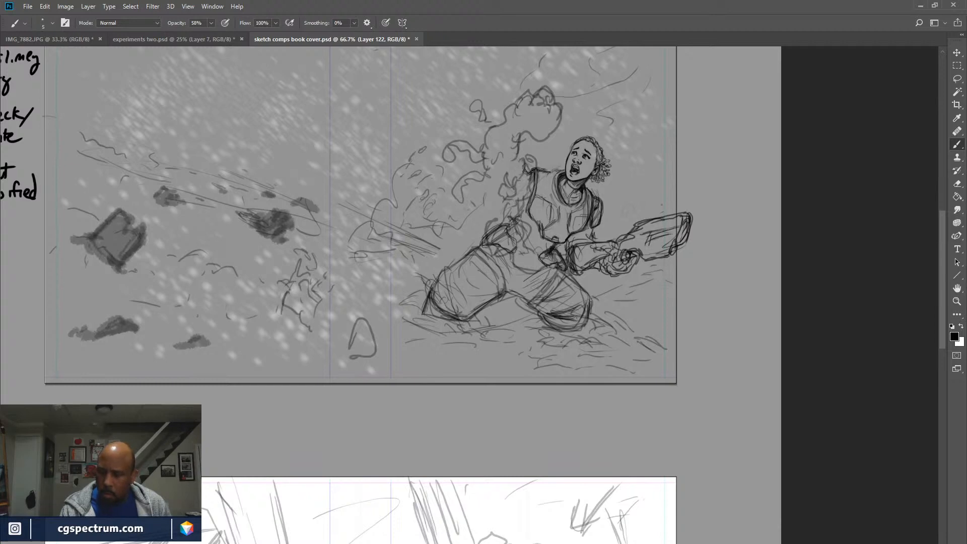
mouse_move(673, 237)
mouse_down()
mouse_move(664, 250)
mouse_move(686, 239)
mouse_up()
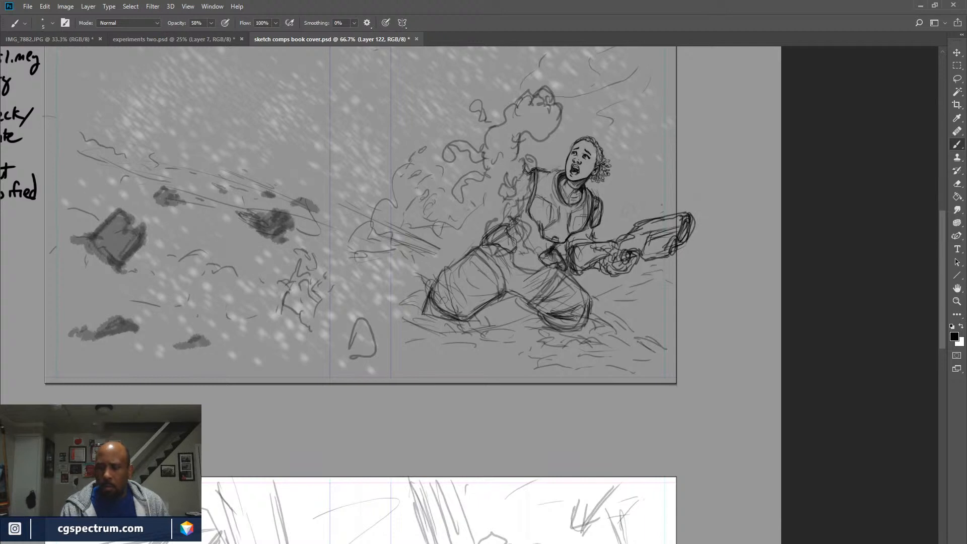
Paint a solid red patch on Layer 121 below the kneeling astronaut, using a size 125 brush at 100% opacity.
drag(407, 226, 493, 259)
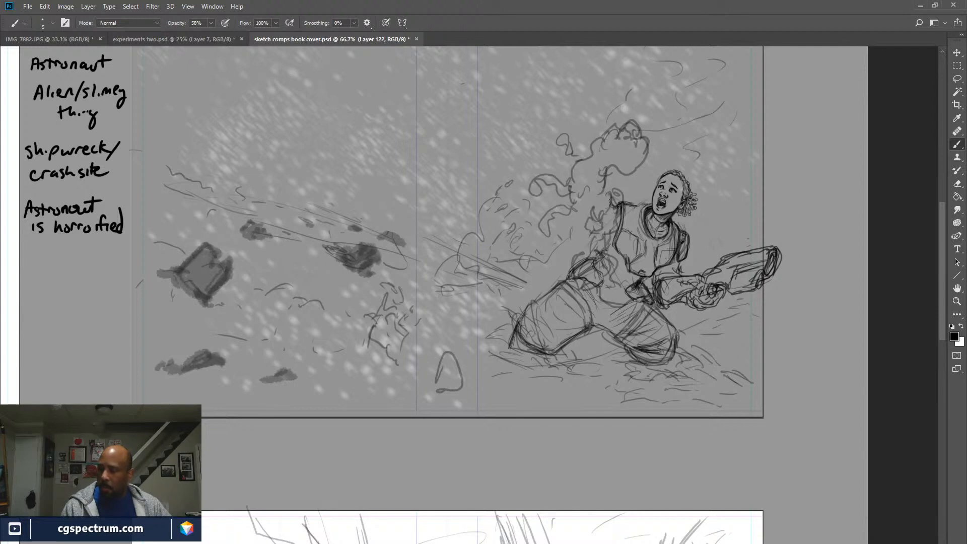
key(x)
key(i)
key(b)
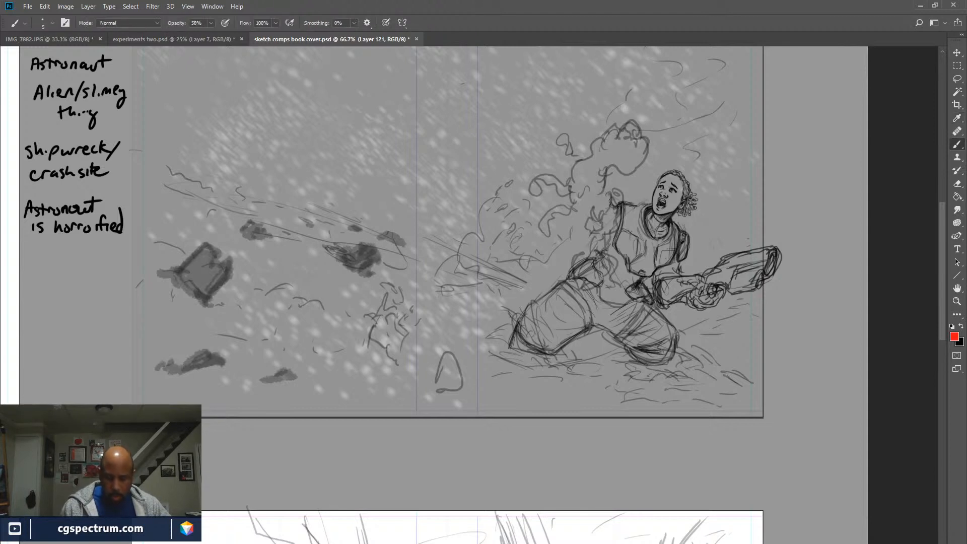
key(bracketright)
key(bracketright)
key(bracketright)
key(bracketright)
key(bracketright)
key(bracketright)
key(bracketright)
key(bracketright)
key(bracketright)
key(bracketright)
key(bracketright)
key(bracketright)
key(bracketright)
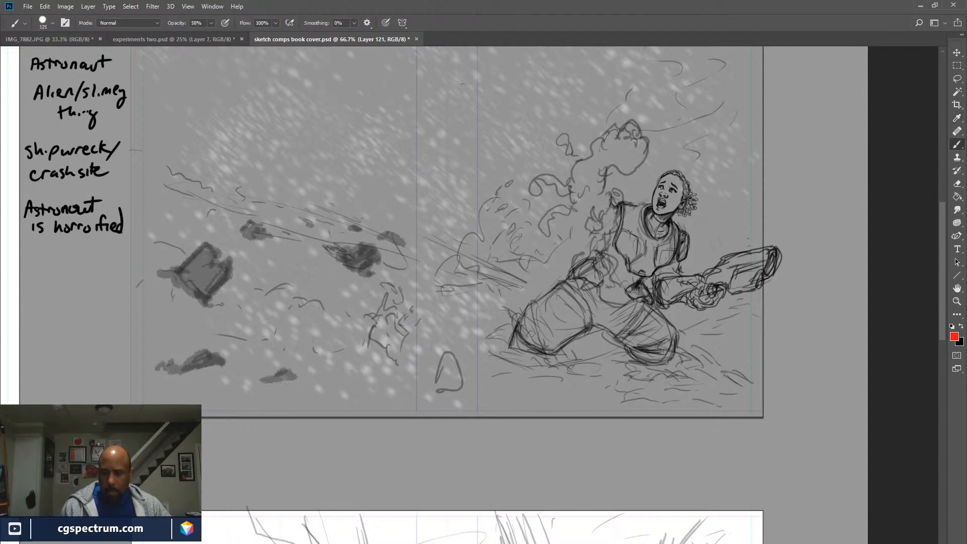
mouse_move(594, 386)
mouse_down()
mouse_move(519, 433)
mouse_move(620, 383)
mouse_move(579, 446)
mouse_up()
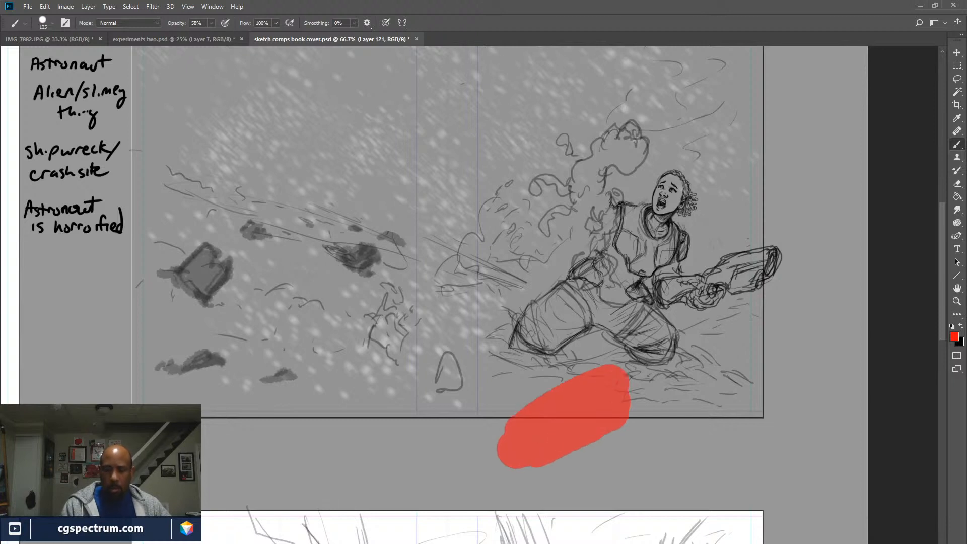
key(0)
mouse_move(605, 406)
mouse_down()
mouse_move(505, 442)
mouse_move(664, 417)
mouse_move(595, 447)
mouse_up()
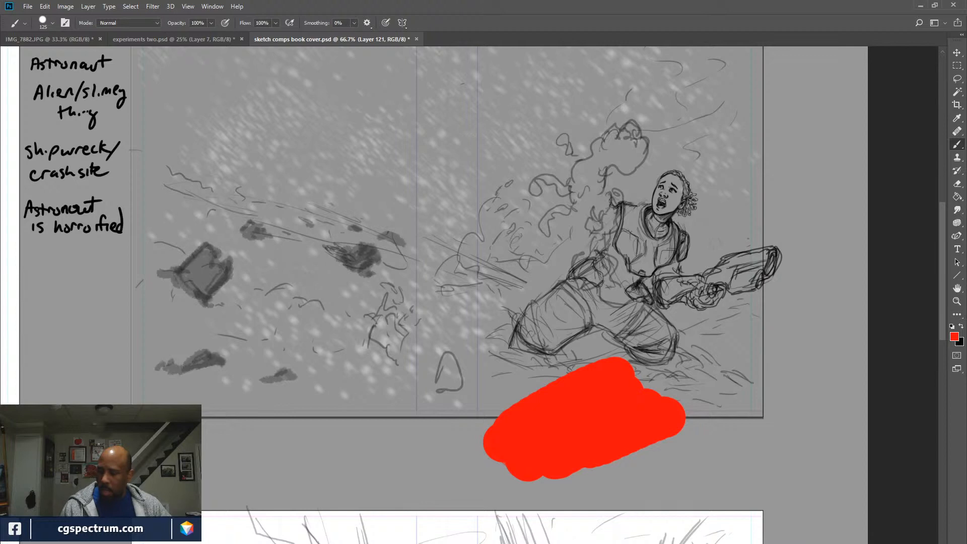
Send the red patch's layer behind the line art and try moving it up under the astronaut's legs.
key(ctrl+[)
key(v)
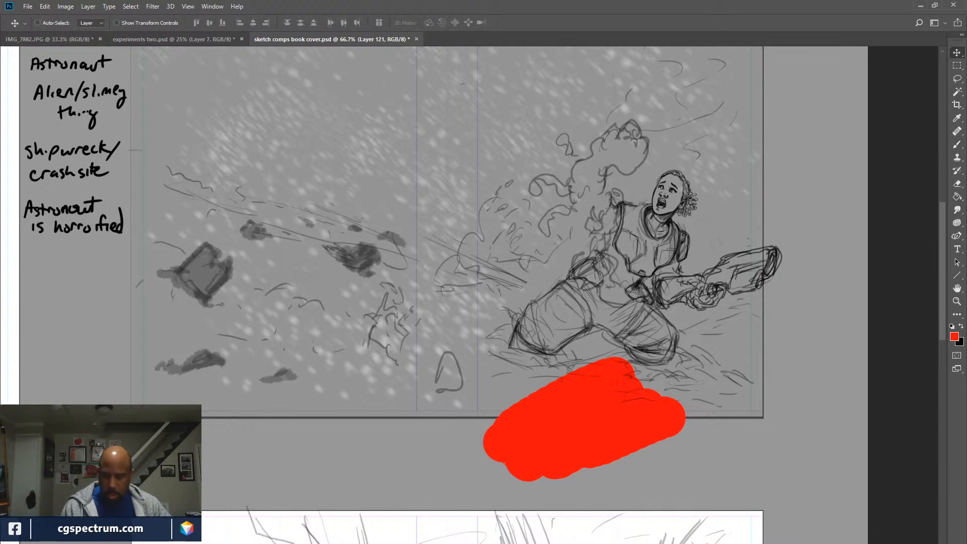
drag(584, 418, 617, 335)
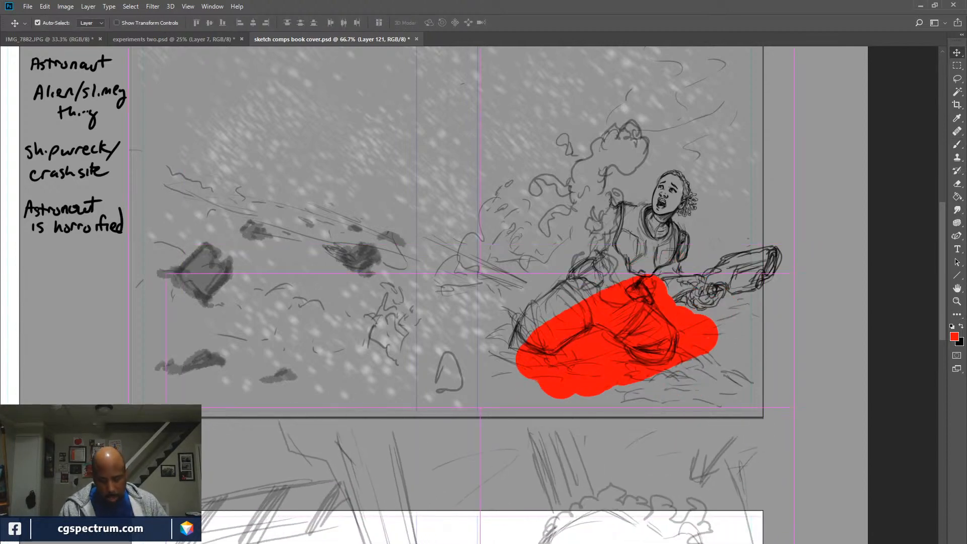
key(ctrl+z)
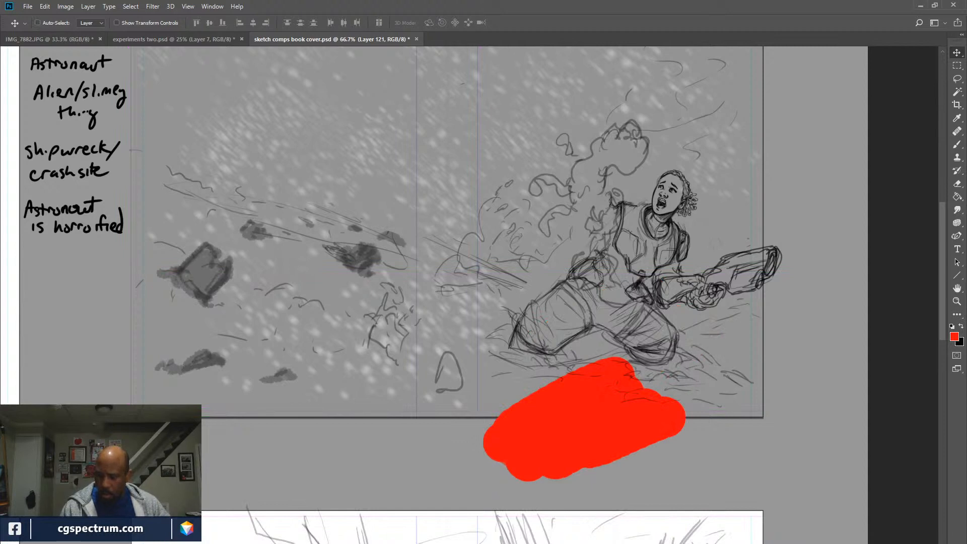
Select the red patch with a rectangular marquee, isolate it on its own Layer 123 and clear the selection.
key(ctrl+comma)
key(ctrl+comma)
key(m)
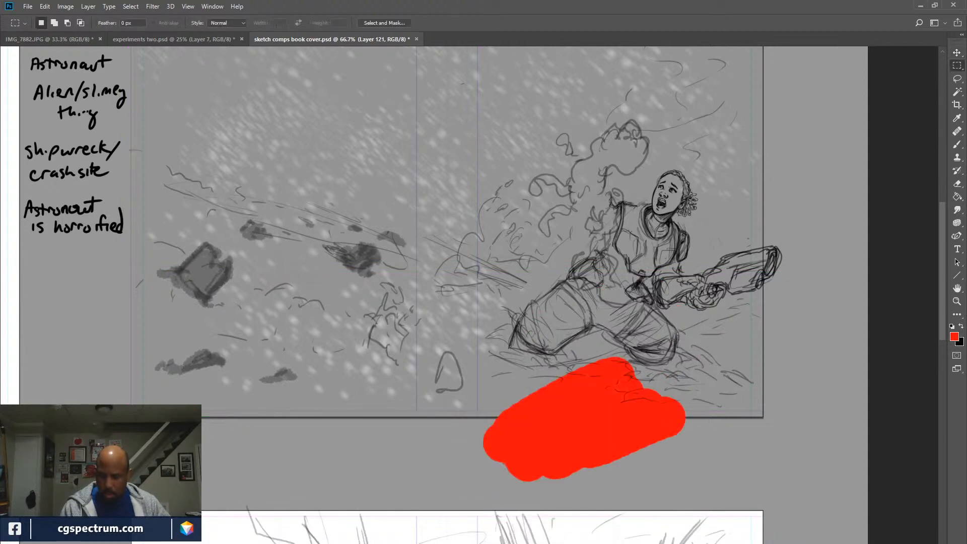
drag(730, 314, 446, 496)
key(ctrl+d)
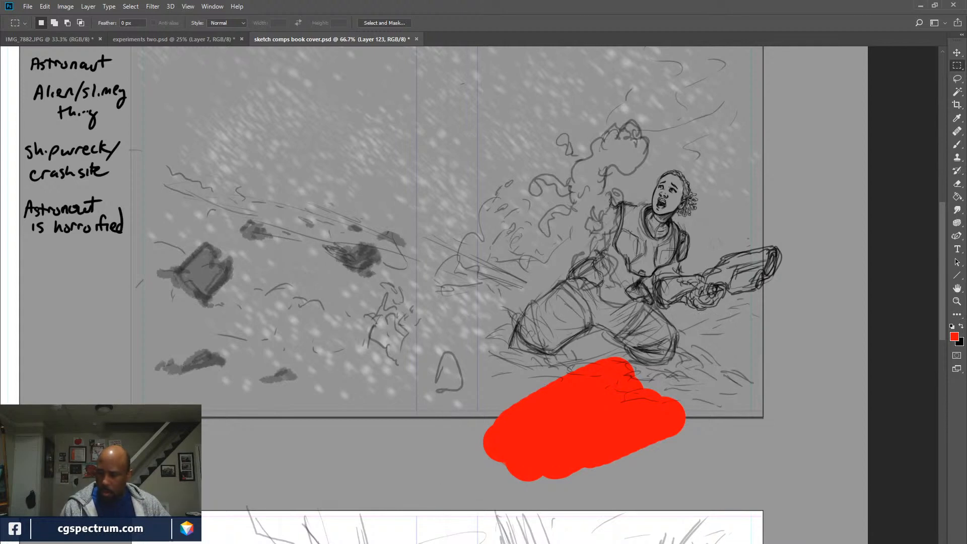
Extend the red paint on Layer 123 across the astronaut's front leg, torso and gun.
key(b)
mouse_move(655, 373)
mouse_down()
mouse_move(647, 315)
mouse_move(680, 237)
mouse_move(627, 254)
mouse_up()
mouse_move(673, 297)
mouse_down()
mouse_move(738, 287)
mouse_move(712, 269)
mouse_up()
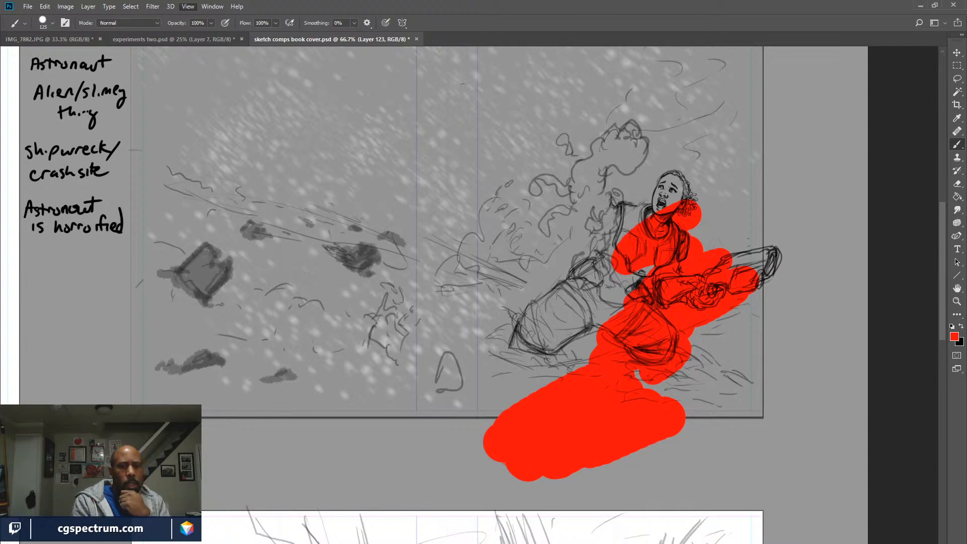
Toggle the Dot Gain 20% proof colours to compare the red paint with its greyscale value.
key(i)
key(ctrl+y)
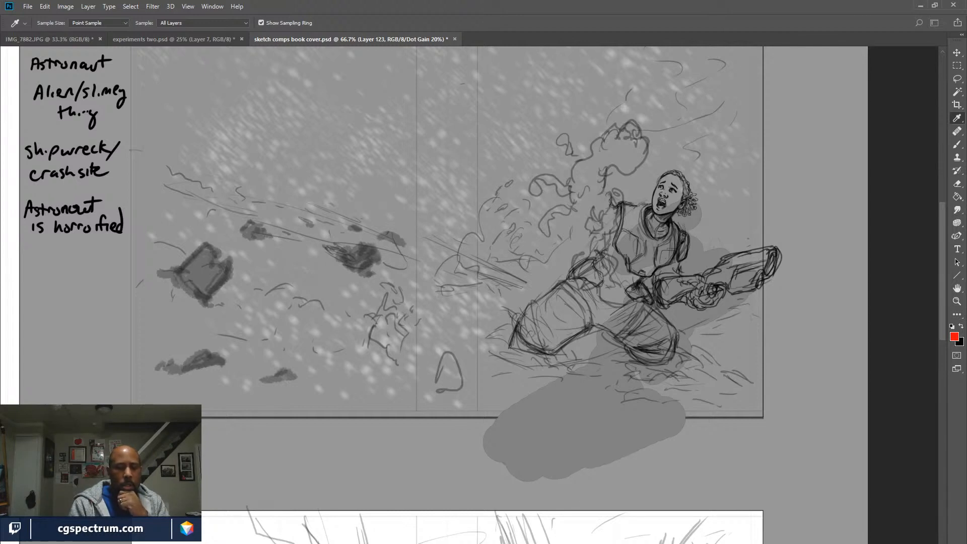
key(b)
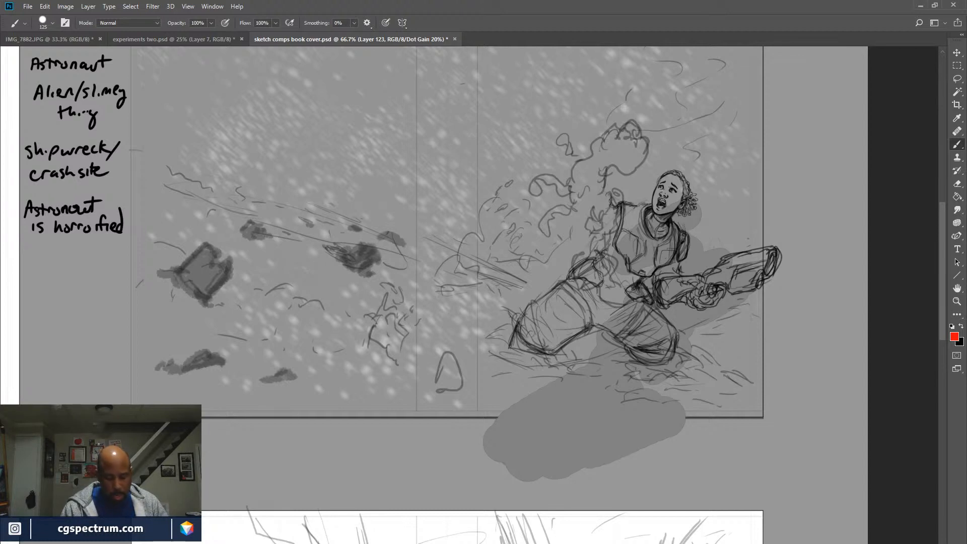
key(ctrl+y)
key(ctrl+y)
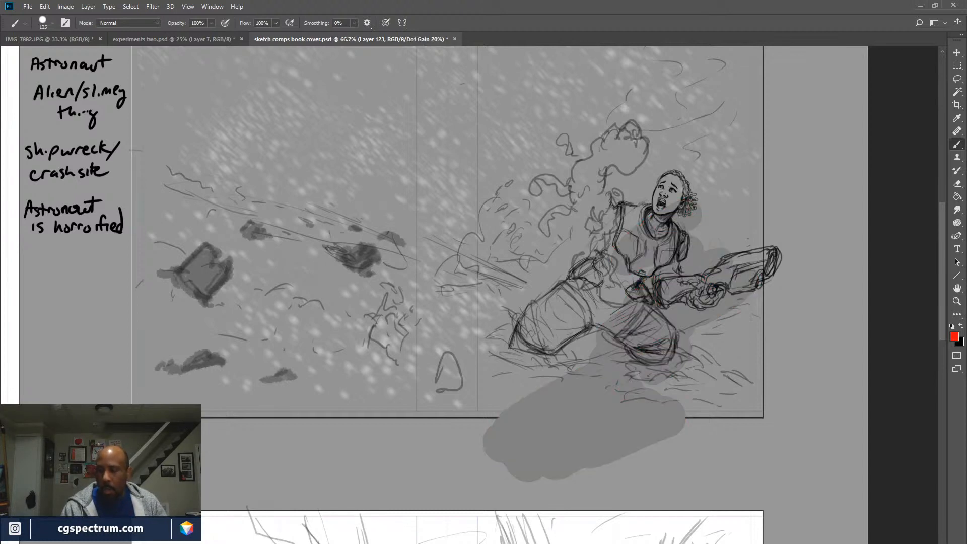
key(ctrl+y)
key(ctrl+y)
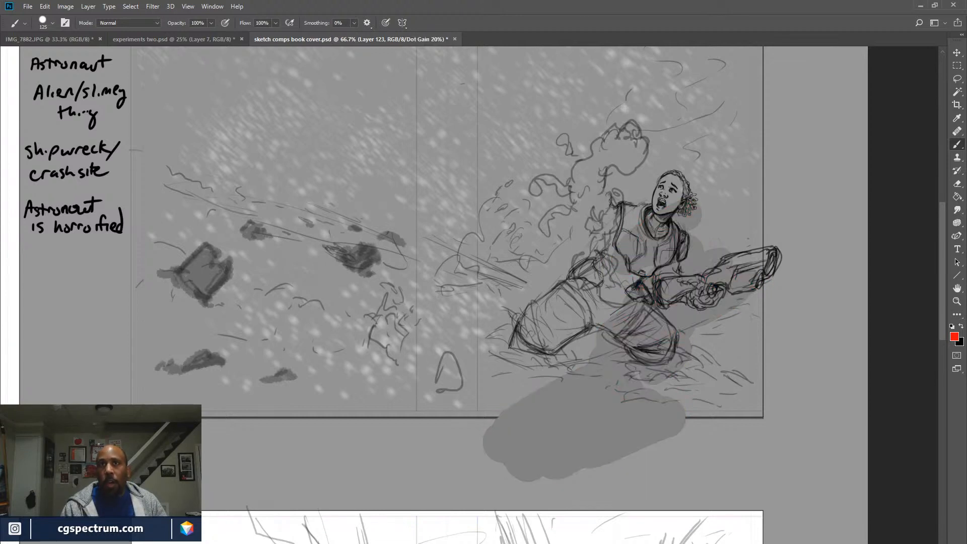
key(ctrl+y)
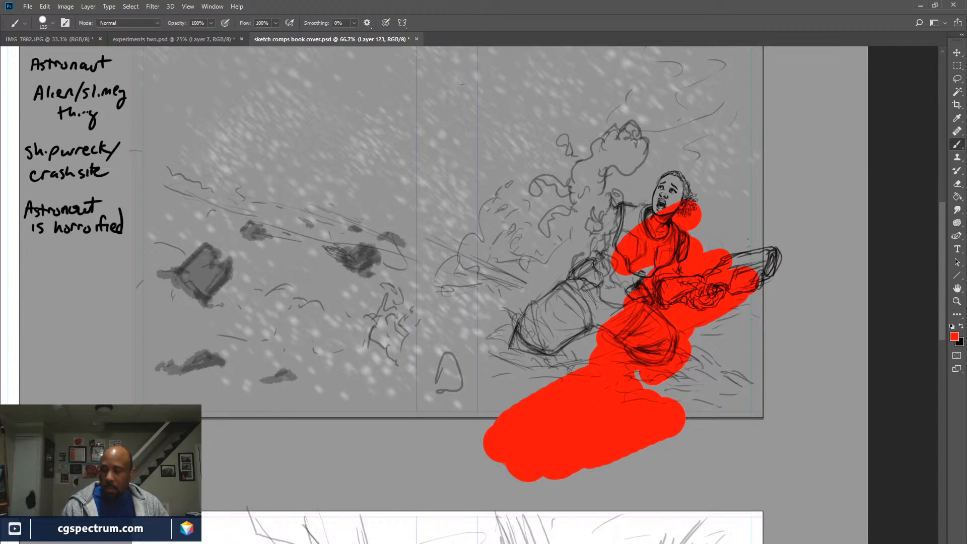
Remove the red test paint from behind the astronaut.
key(h)
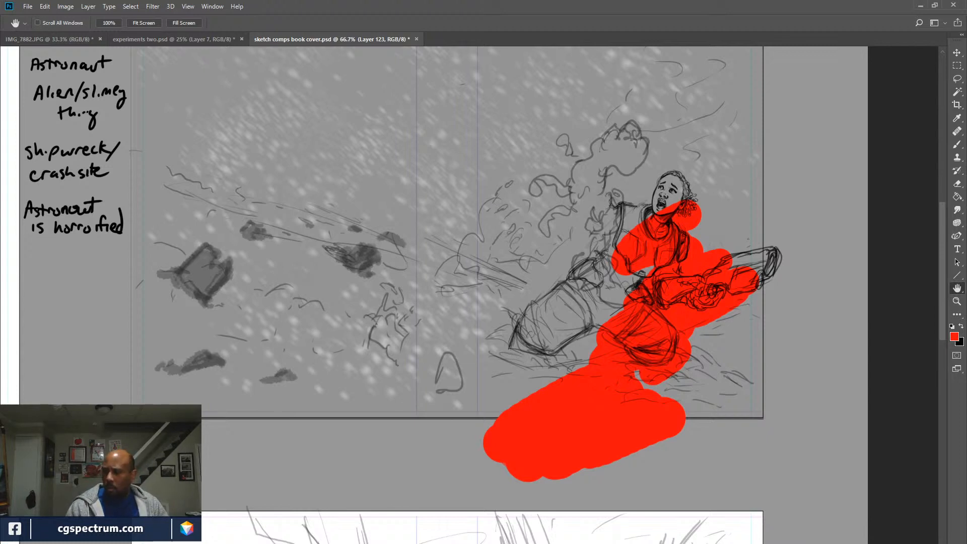
key(ctrl+z)
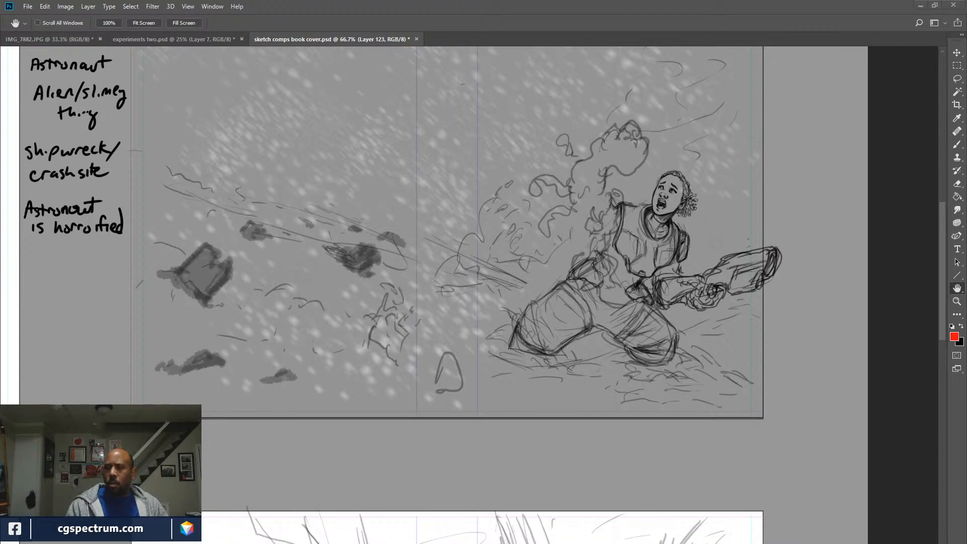
Compare the line work on the fig, sk copy and sk copy 3 layers in the flare version of the comp.
drag(554, 282, 553, 283)
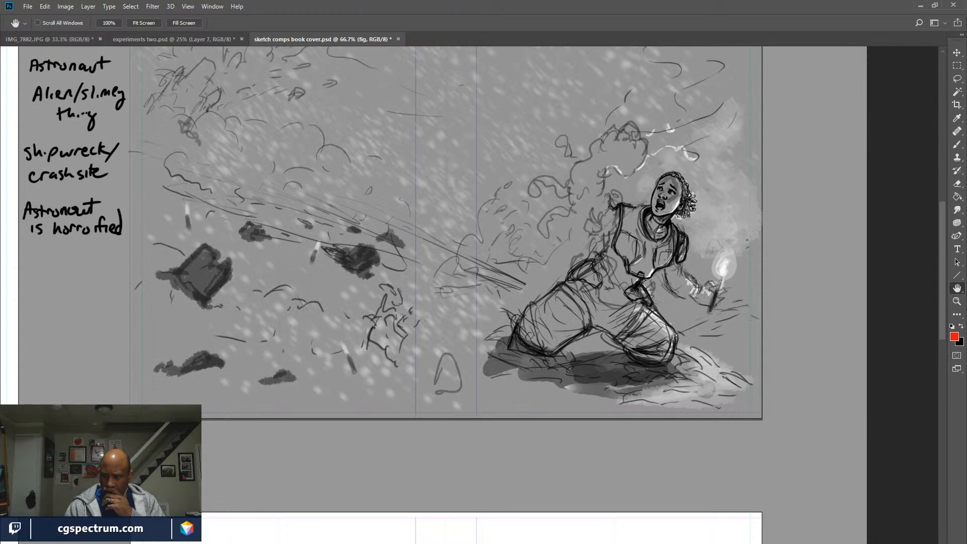
key(ctrl+z)
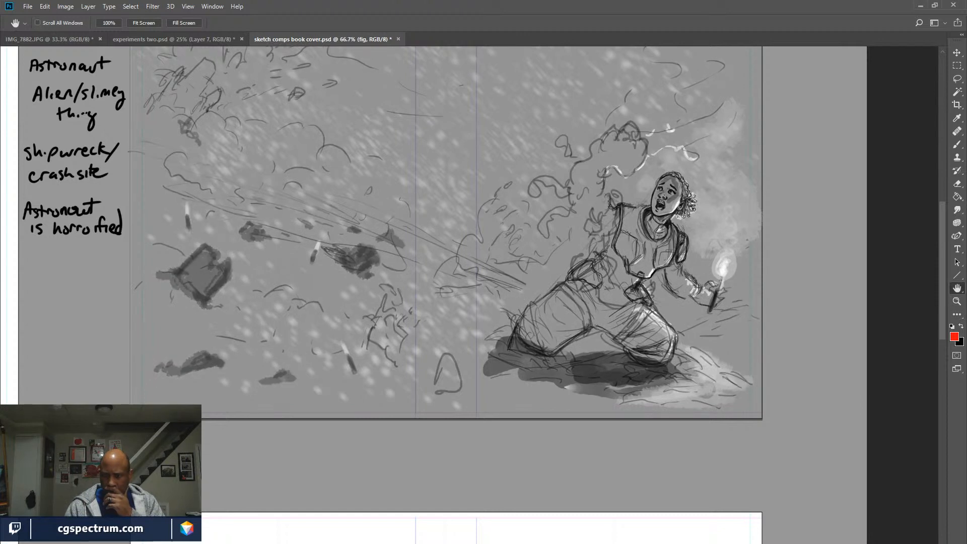
key(ctrl+shift+z)
key(ctrl+z)
key(alt+bracketleft)
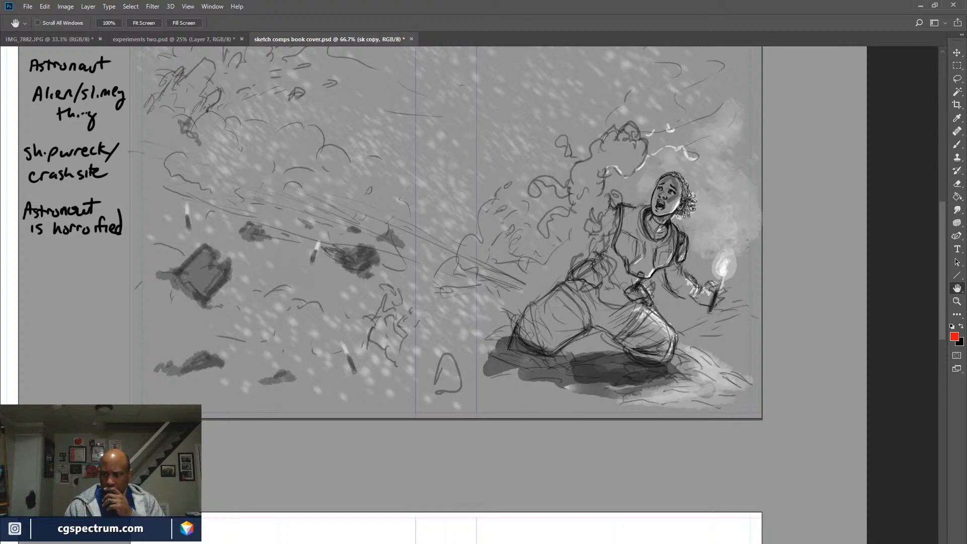
key(ctrl+shift+z)
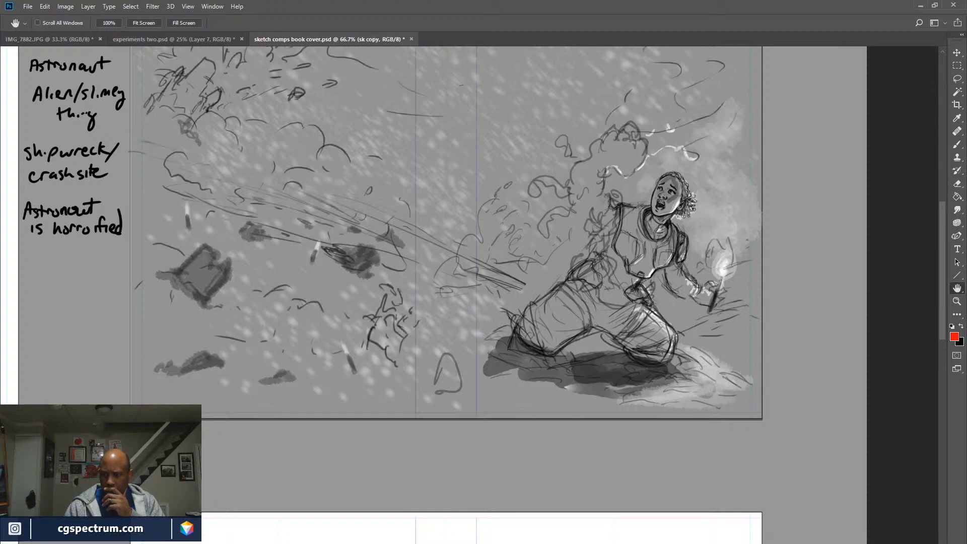
key(ctrl+z)
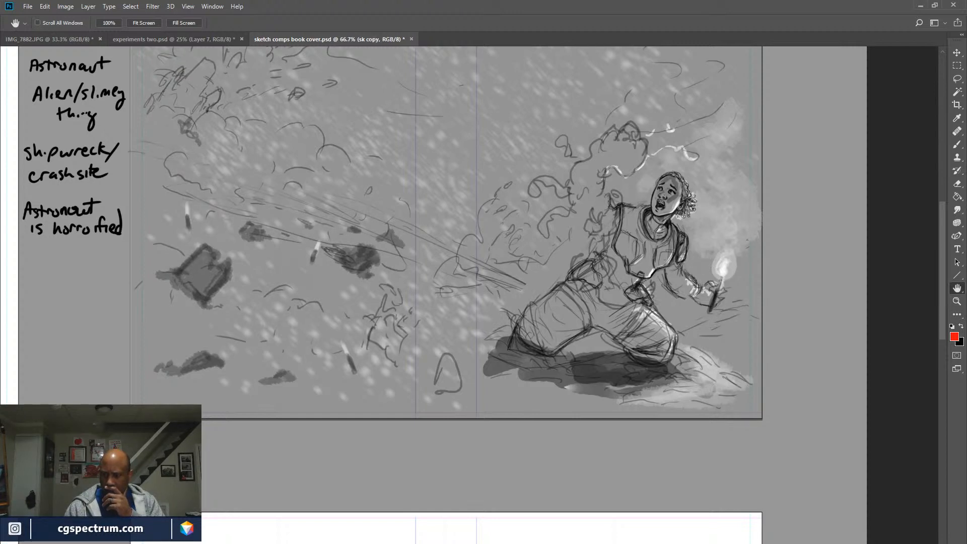
key(ctrl+shift+z)
key(ctrl+z)
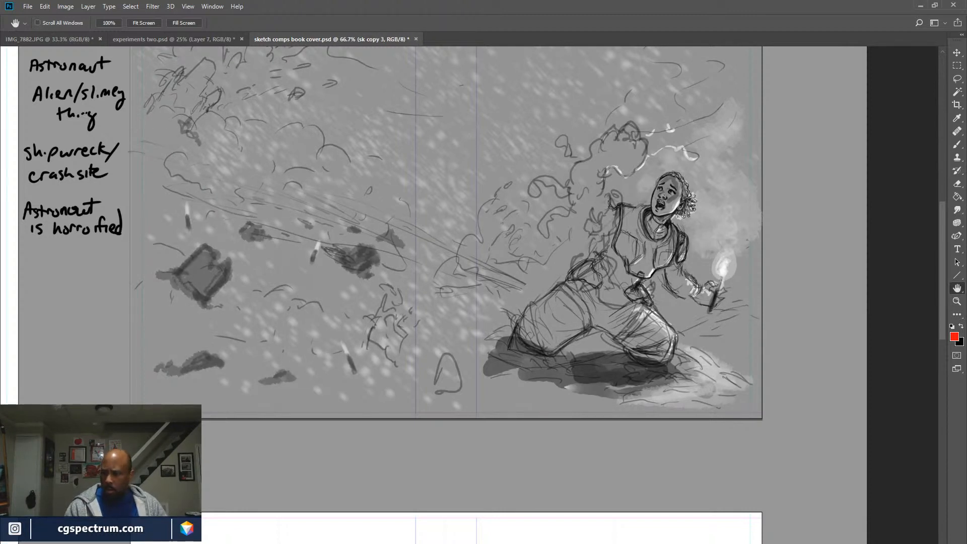
key(ctrl+z)
key(ctrl+shift+z)
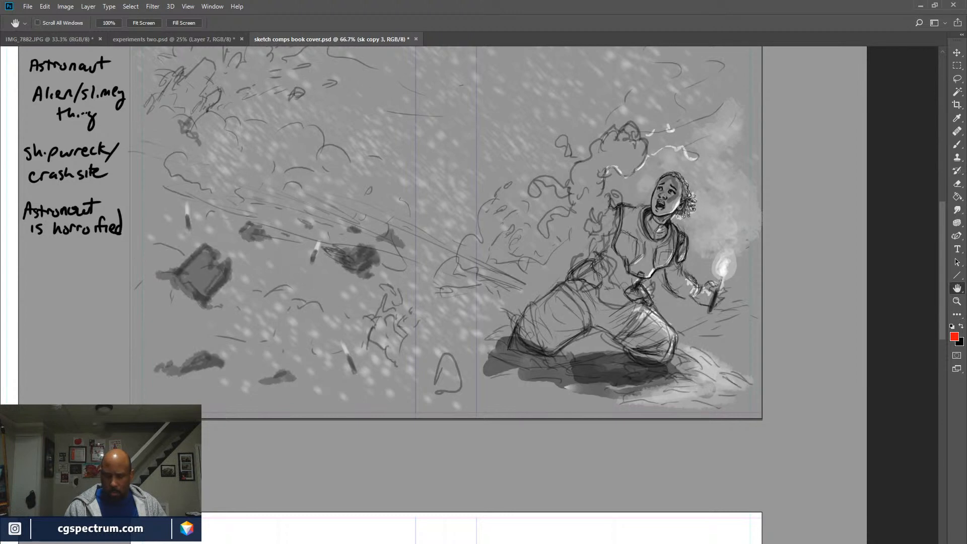
Examine the astronaut holding the flare up close, toggling the sk copy 3 layer's visibility.
key(ctrl+plus)
key(ctrl+plus)
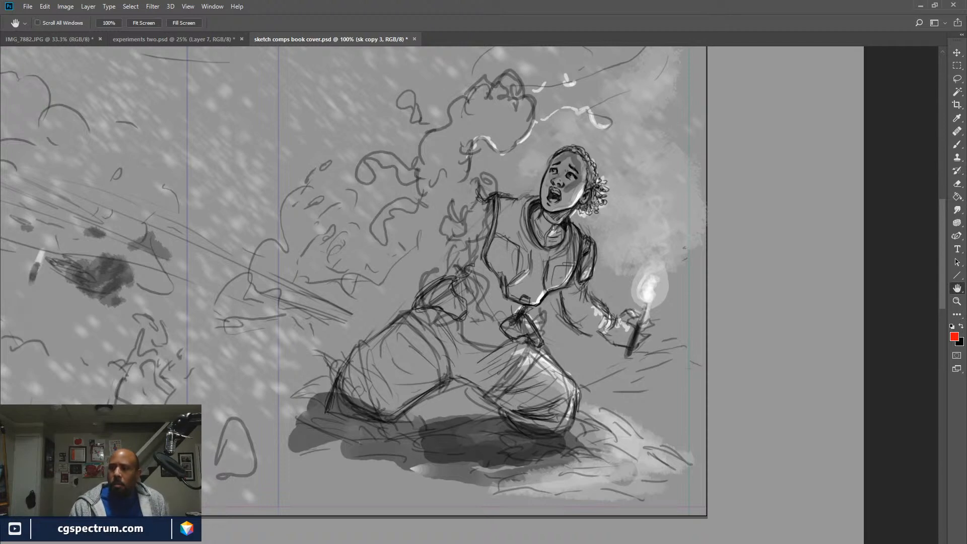
drag(503, 272, 527, 316)
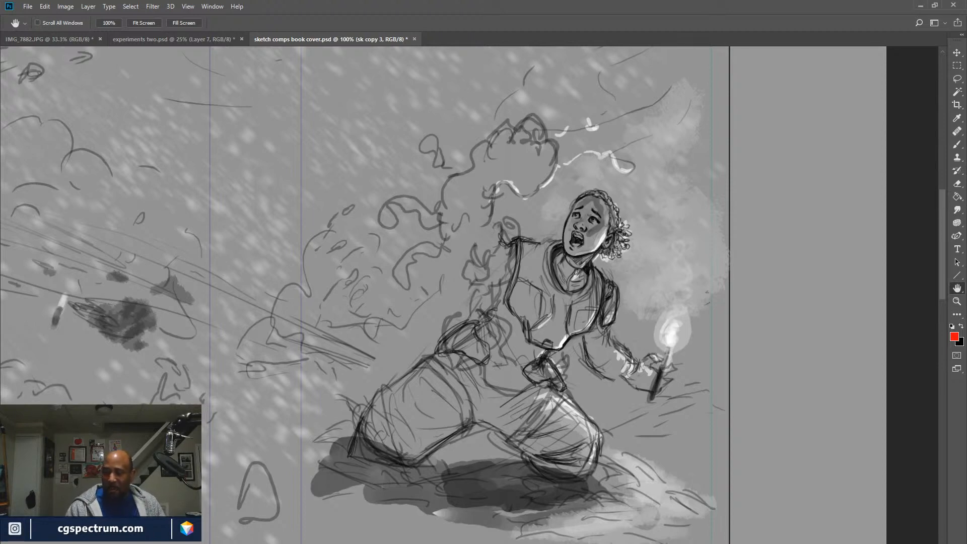
key(ctrl+comma)
key(ctrl+comma)
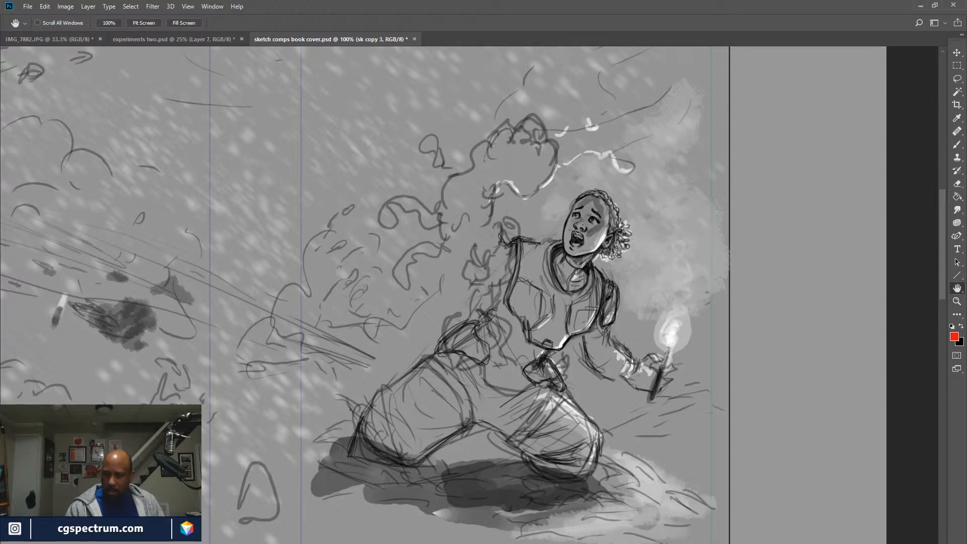
key(ctrl+comma)
key(ctrl+comma)
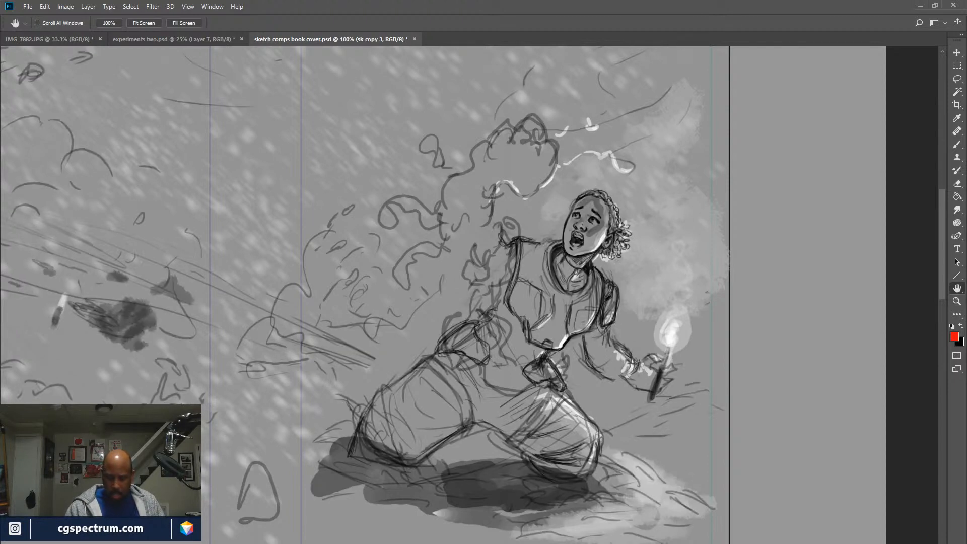
Lasso the crashed ship and smoke sketch across the upper back cover on sk copy 3 and delete it.
key(ctrl+minus)
key(ctrl+minus)
key(l)
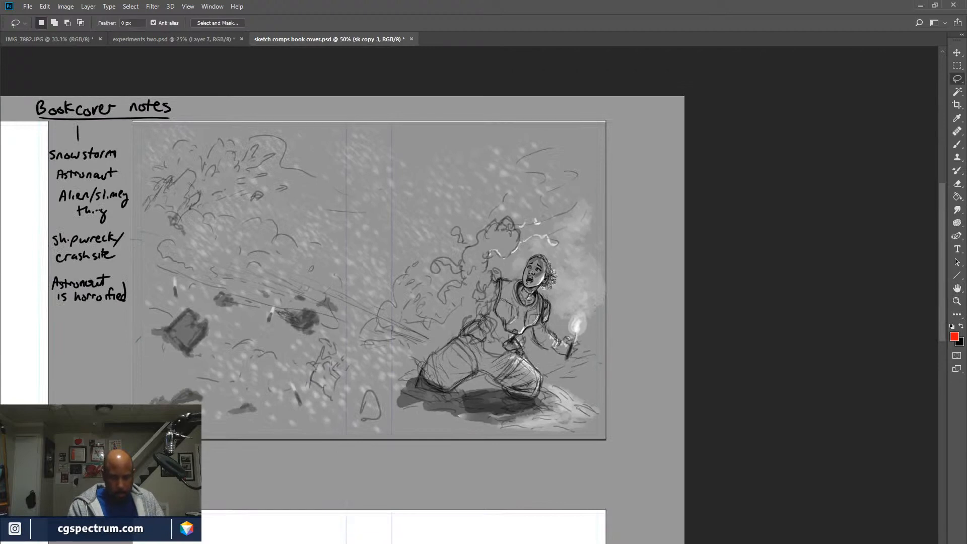
mouse_move(353, 239)
mouse_down()
mouse_move(362, 148)
mouse_move(154, 130)
mouse_move(149, 274)
mouse_move(163, 255)
mouse_move(297, 274)
mouse_move(359, 236)
mouse_up()
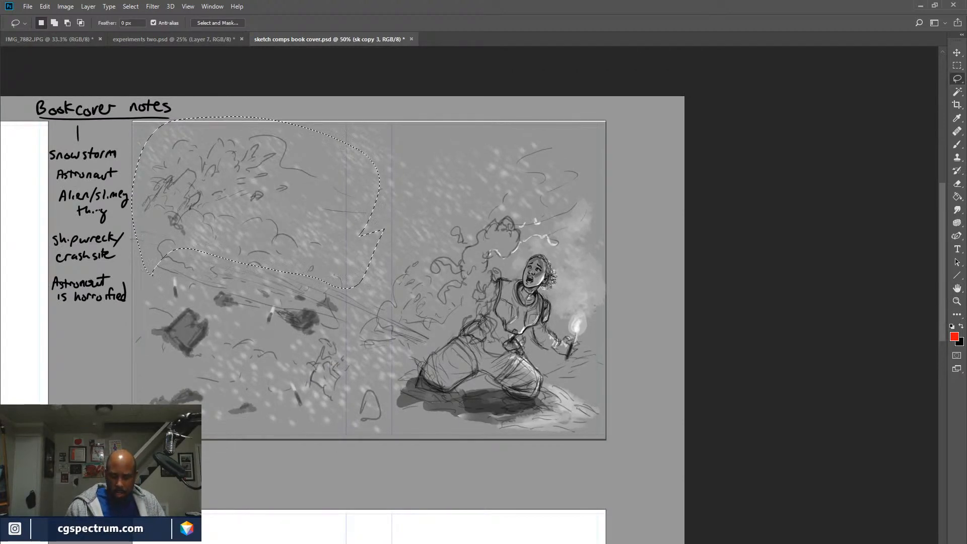
key(Delete)
key(ctrl+d)
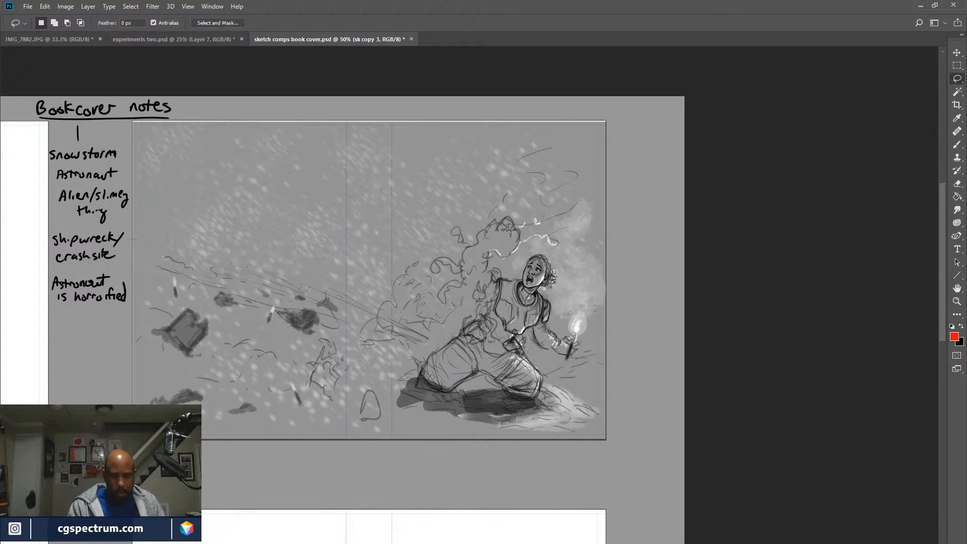
Ready a small black brush on sk copy 3 and check which lines it holds by toggling the layer's visibility.
key(b)
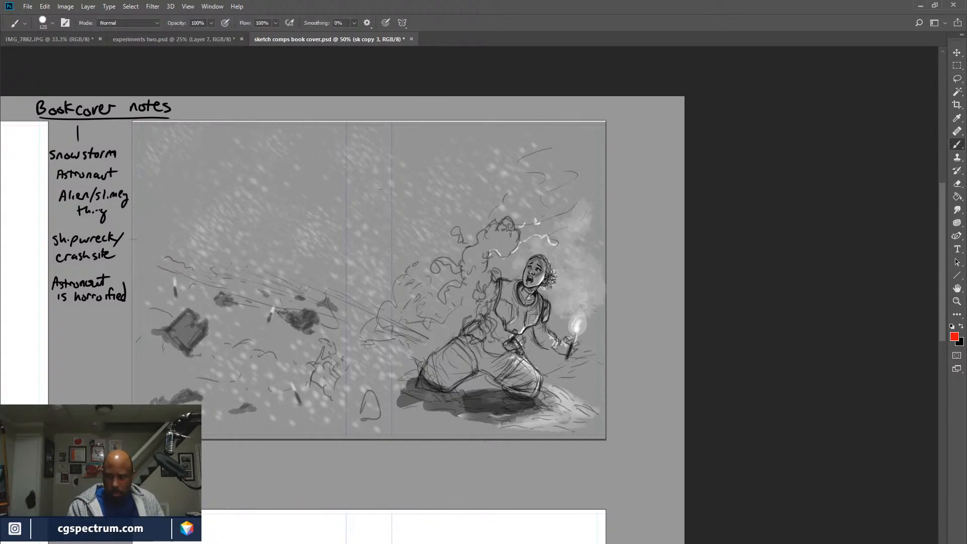
key(x)
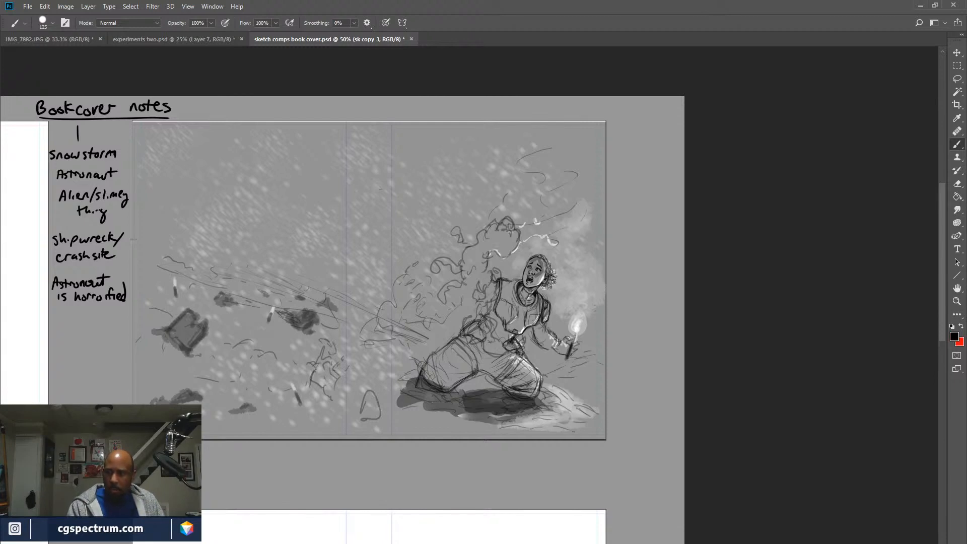
key(space)
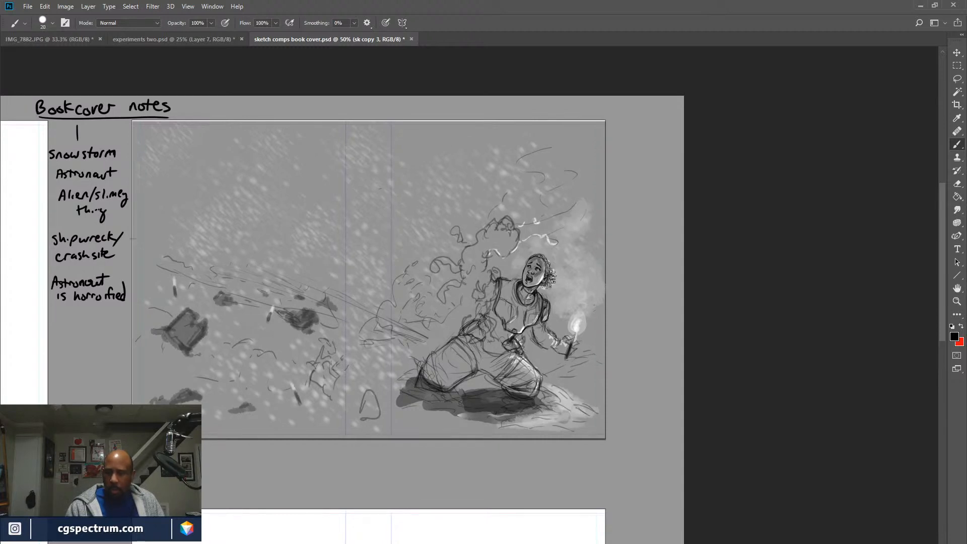
key(bracketleft)
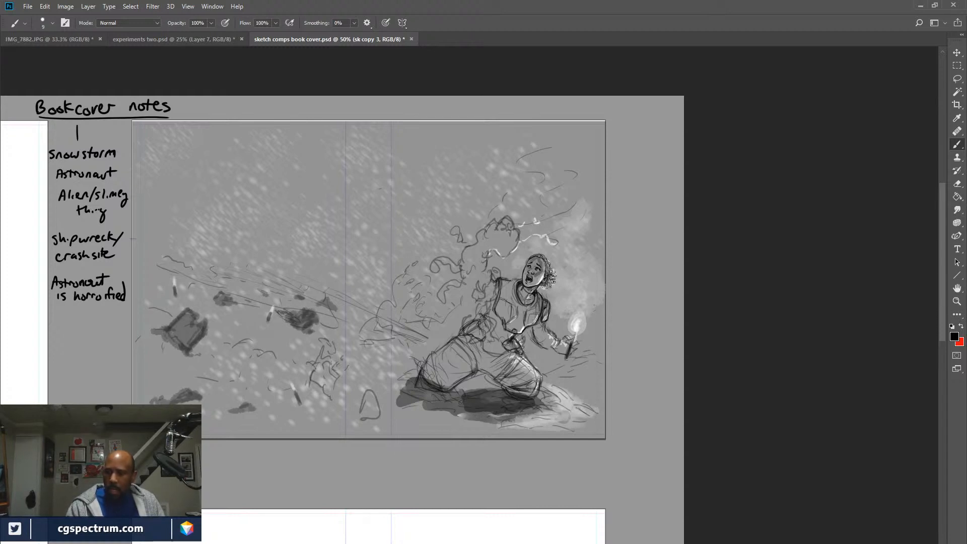
key(ctrl+comma)
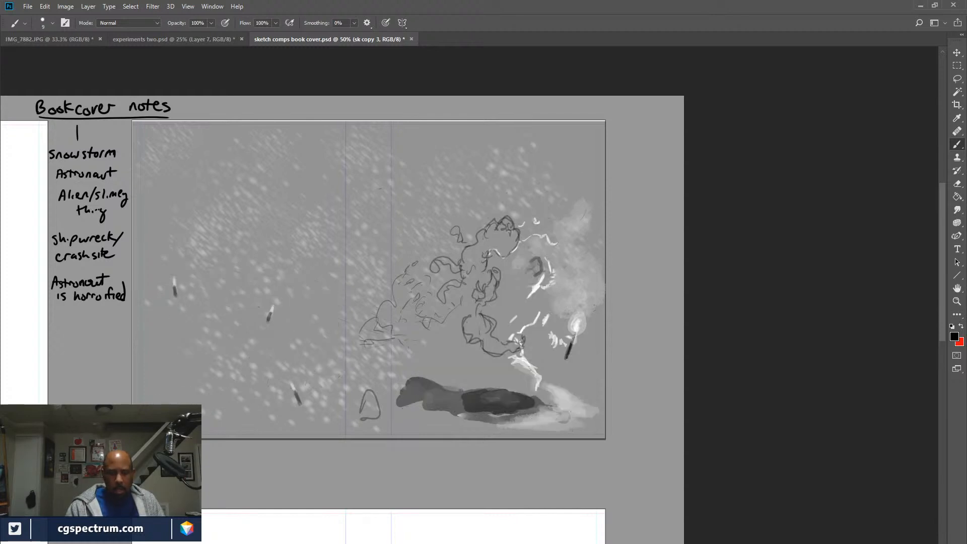
key(ctrl+comma)
Erase the old chest armour outline from the astronaut's shoulder down the torso side and along the breastplate's lower edge.
key(ctrl+1)
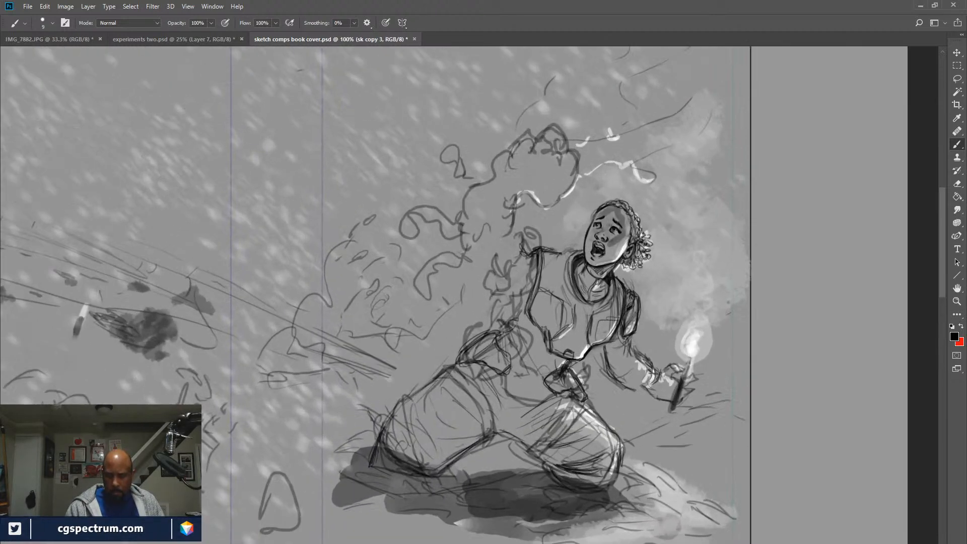
key(e)
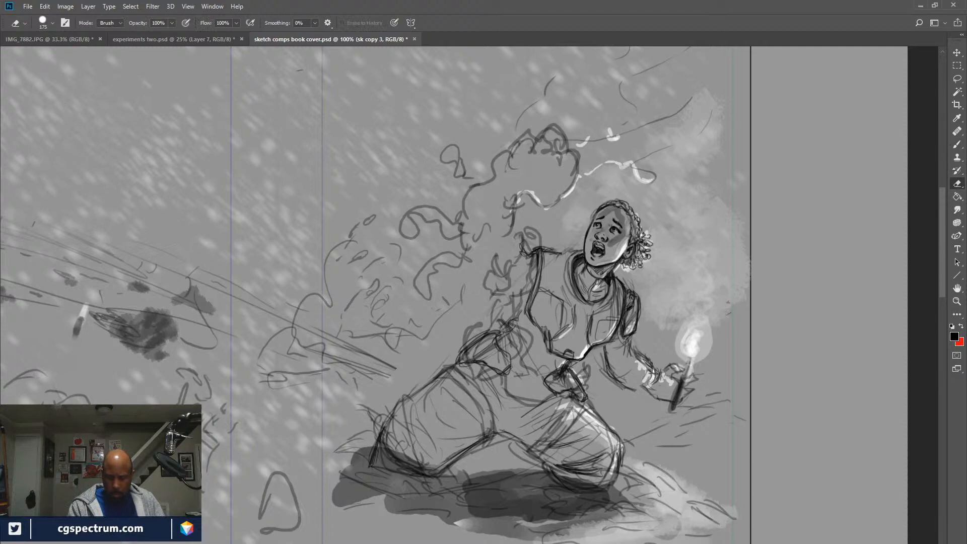
key(bracketleft)
key(bracketleft)
key(bracketleft)
key(bracketleft)
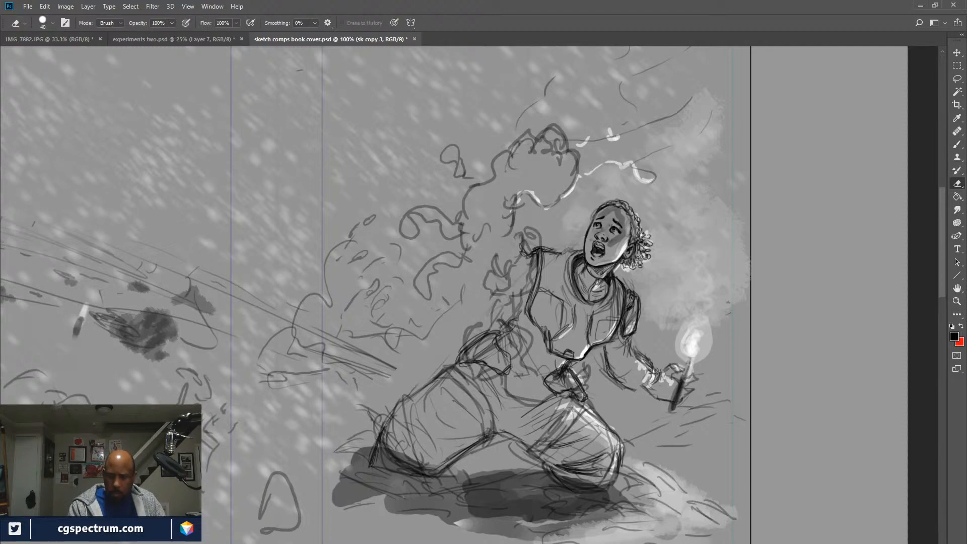
mouse_move(544, 248)
mouse_down()
mouse_move(530, 321)
mouse_move(540, 330)
mouse_up()
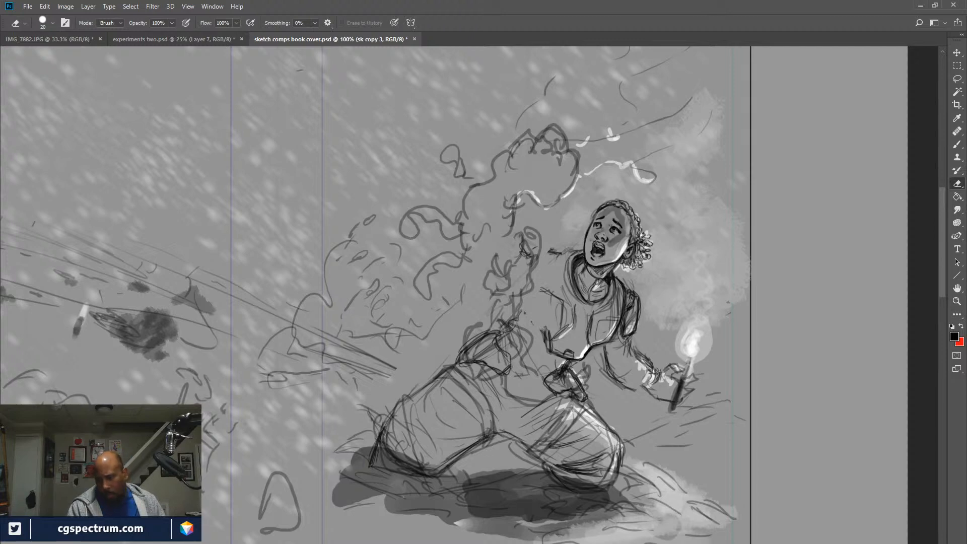
drag(624, 281, 623, 320)
drag(605, 342, 577, 360)
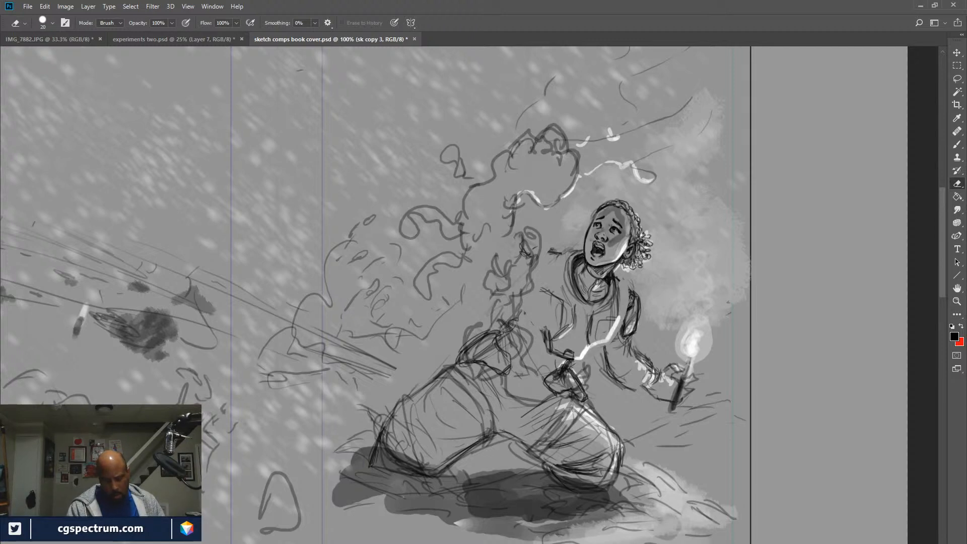
Redraw the chest armour as curved vest lines from the shoulders to the waist with a fine black brush at 63% opacity.
key(b)
key(bracketleft)
key(bracketleft)
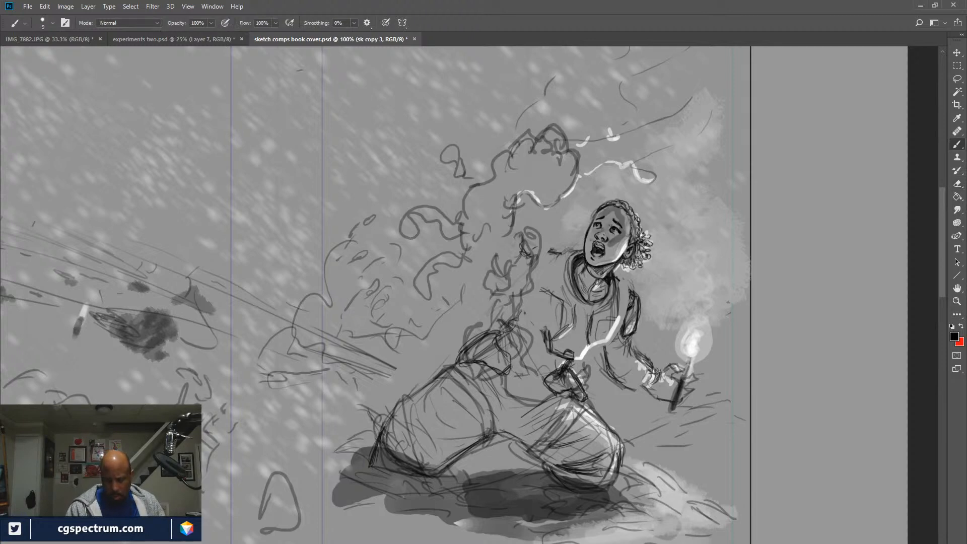
key(bracketleft)
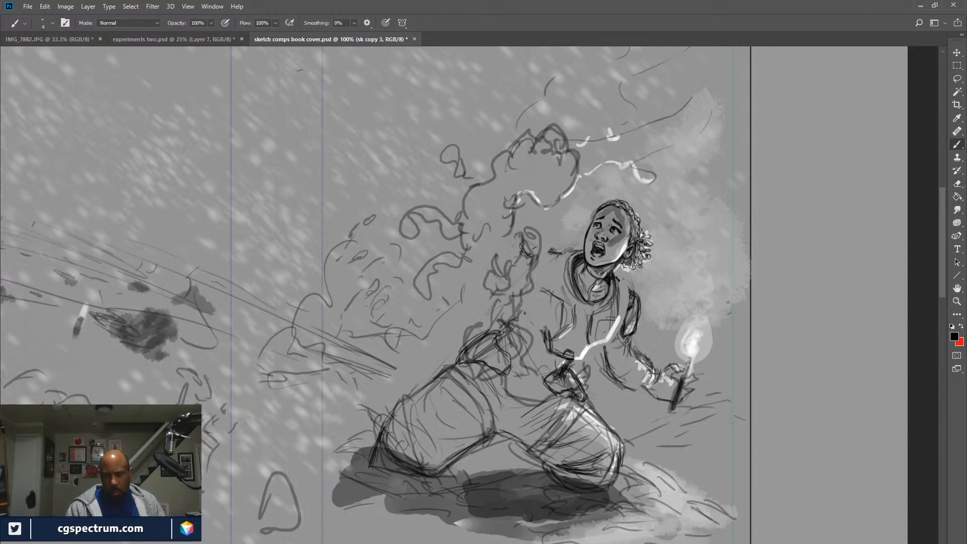
drag(561, 253, 554, 266)
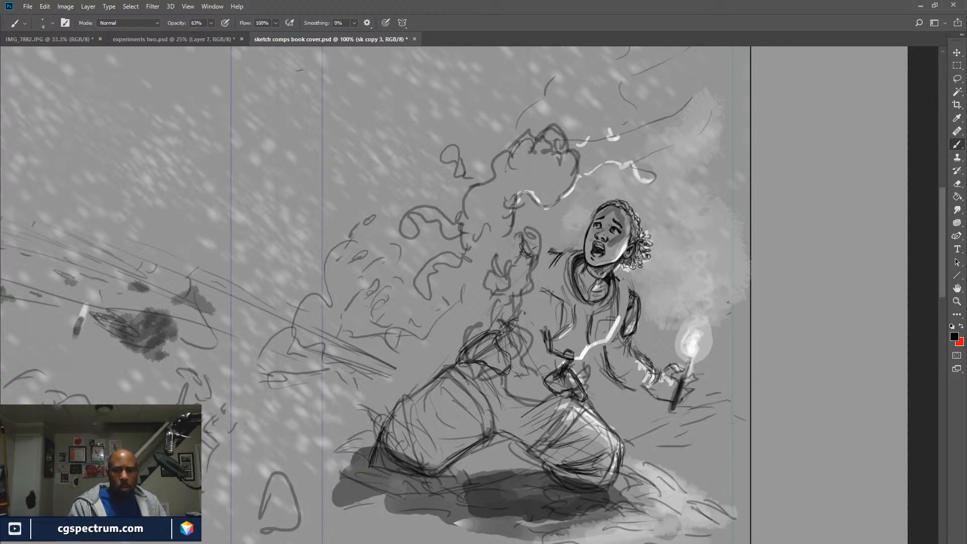
key(6)
key(3)
mouse_move(564, 249)
mouse_down()
mouse_move(551, 256)
mouse_move(546, 288)
mouse_move(566, 322)
mouse_up()
drag(565, 323, 551, 337)
drag(556, 254, 548, 267)
drag(560, 252, 578, 248)
drag(618, 282, 584, 358)
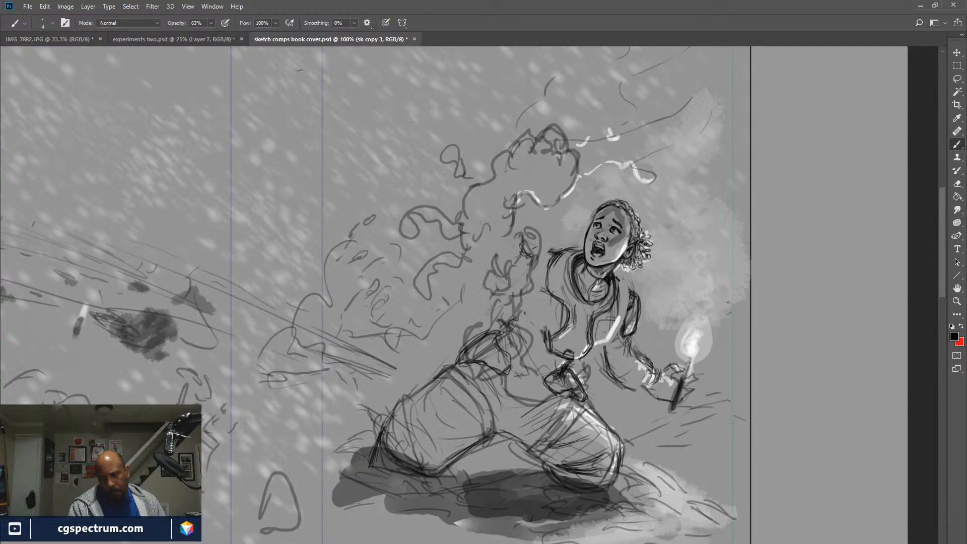
Sketch the outer torso side and both shoulder contours around the astronaut's vest.
drag(541, 296, 538, 328)
drag(533, 300, 542, 332)
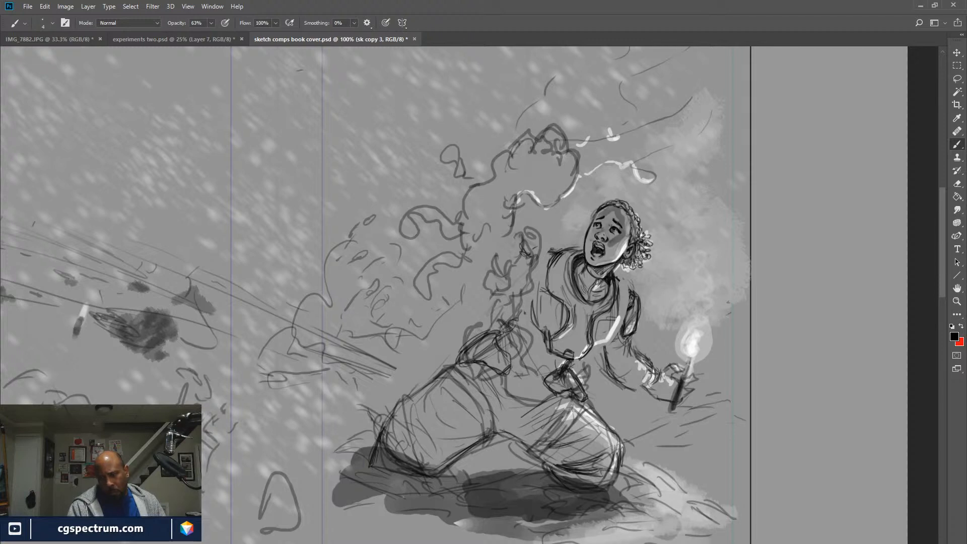
mouse_move(549, 252)
mouse_down()
mouse_move(537, 260)
mouse_move(544, 283)
mouse_move(532, 298)
mouse_up()
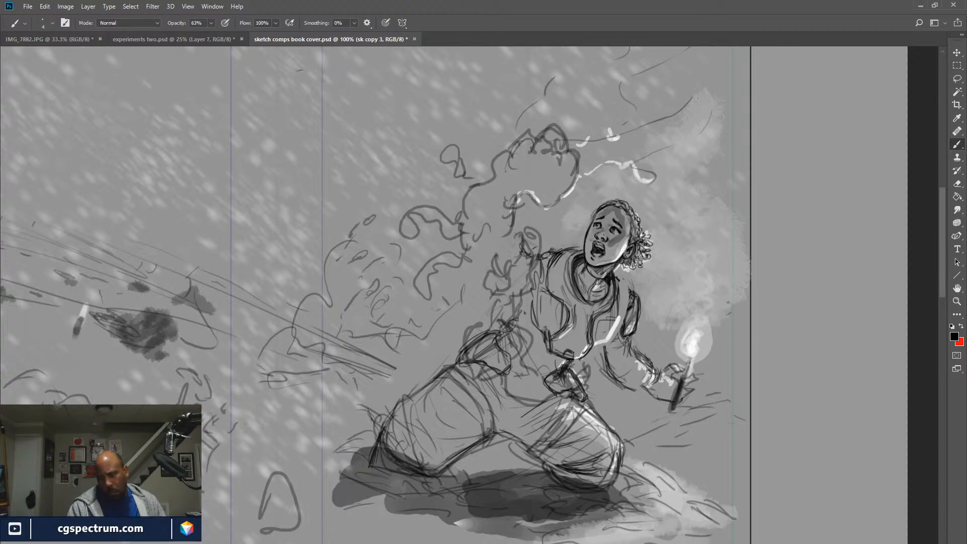
drag(616, 307, 605, 334)
drag(613, 314, 604, 339)
drag(624, 288, 626, 298)
mouse_move(621, 290)
mouse_down()
mouse_move(625, 306)
mouse_move(628, 299)
mouse_up()
mouse_move(629, 287)
mouse_down()
mouse_move(616, 321)
mouse_move(620, 292)
mouse_up()
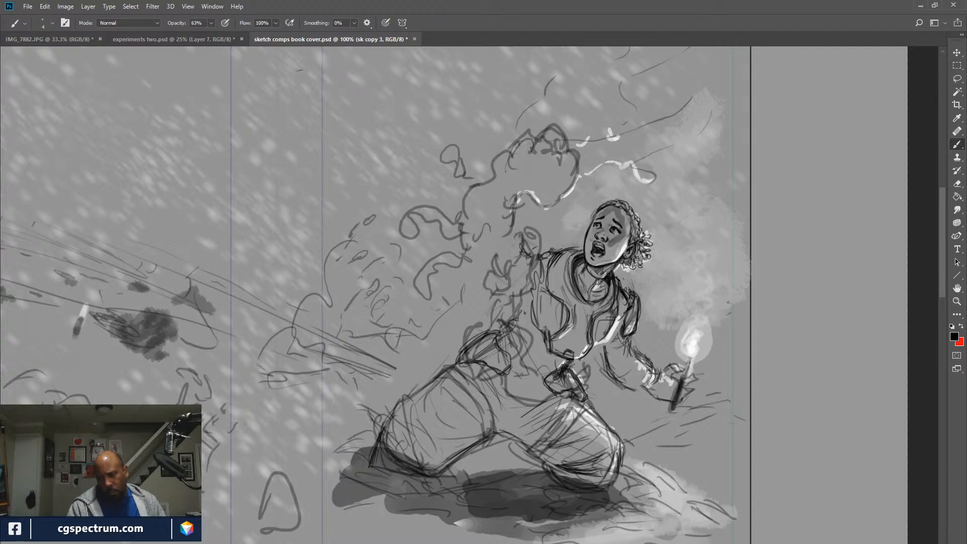
Define the sleeve of the arm holding the flare and the waist buckle, comparing with the layer hidden.
drag(615, 340, 605, 356)
mouse_move(601, 344)
mouse_down()
mouse_move(630, 355)
mouse_move(630, 389)
mouse_move(641, 388)
mouse_up()
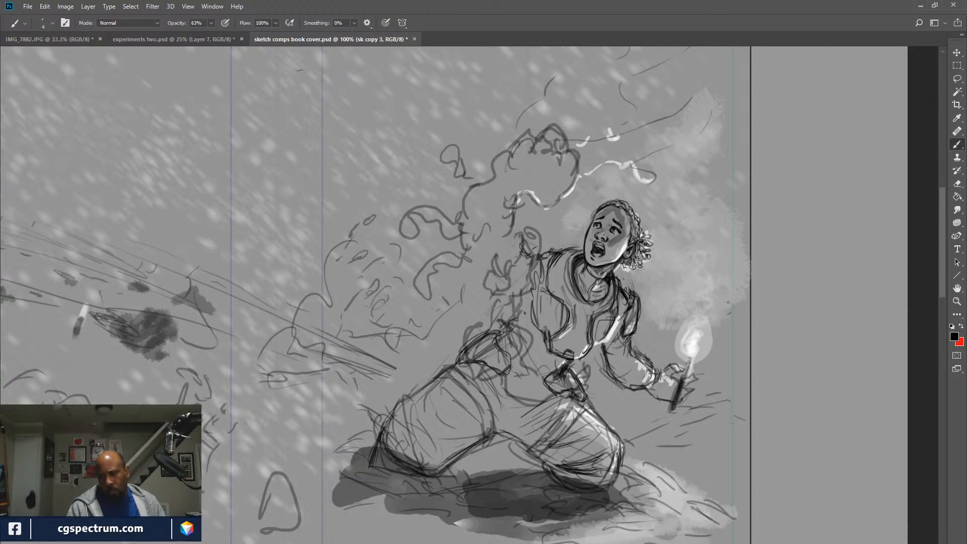
drag(568, 360, 578, 368)
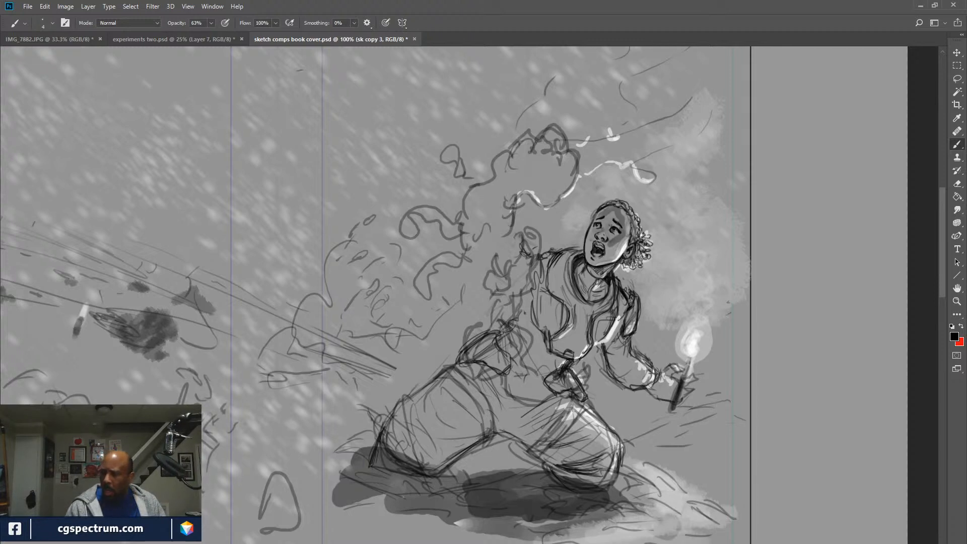
key(ctrl+comma)
key(ctrl+comma)
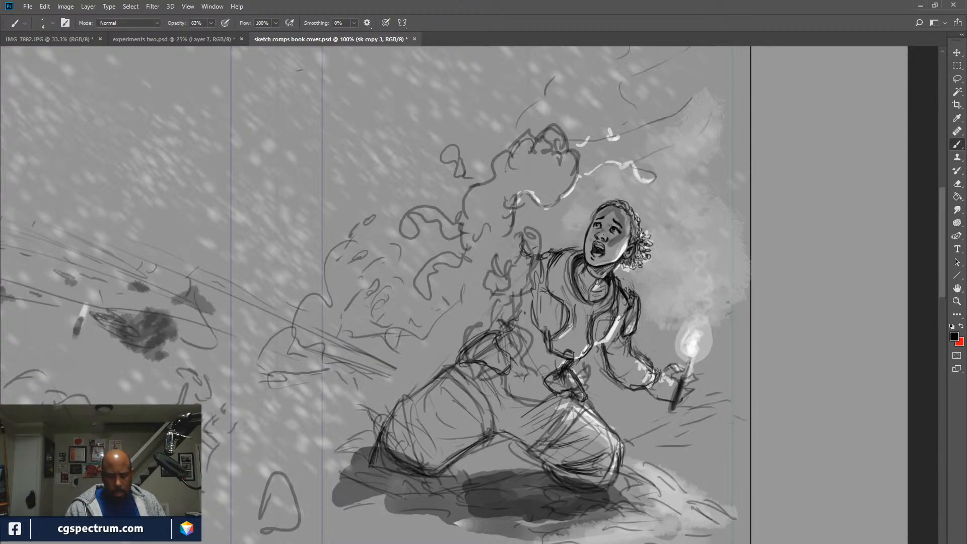
Erase the vest lines across the astronaut's chest and torso with an eraser of size 50.
key(e)
key(bracketright)
key(bracketright)
key(bracketright)
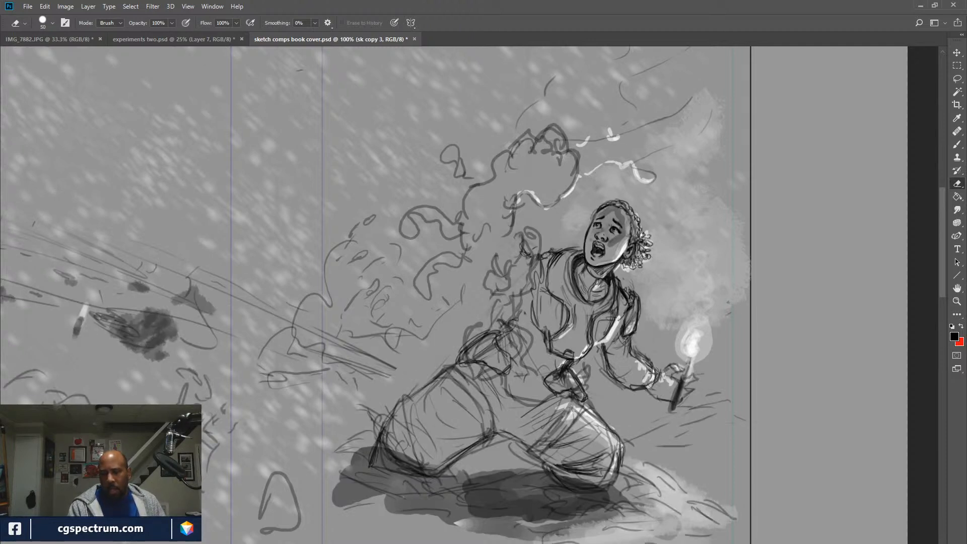
mouse_move(575, 252)
mouse_down()
mouse_move(544, 277)
mouse_move(542, 289)
mouse_move(567, 322)
mouse_move(550, 354)
mouse_up()
drag(578, 301, 571, 293)
mouse_move(539, 290)
mouse_down()
mouse_move(540, 330)
mouse_move(532, 282)
mouse_up()
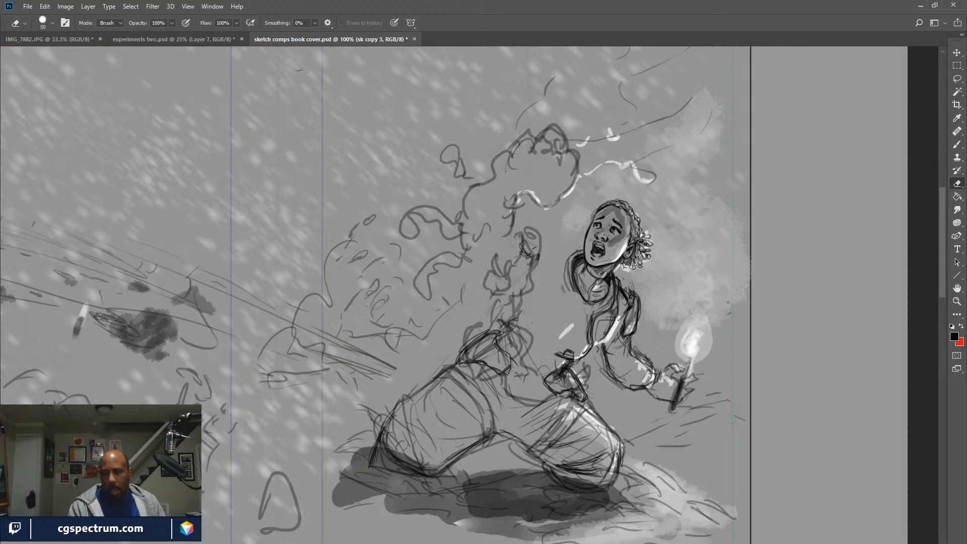
mouse_move(589, 312)
mouse_down()
mouse_move(599, 327)
mouse_move(589, 330)
mouse_move(617, 289)
mouse_move(610, 329)
mouse_move(588, 348)
mouse_move(597, 349)
mouse_up()
drag(574, 348, 582, 356)
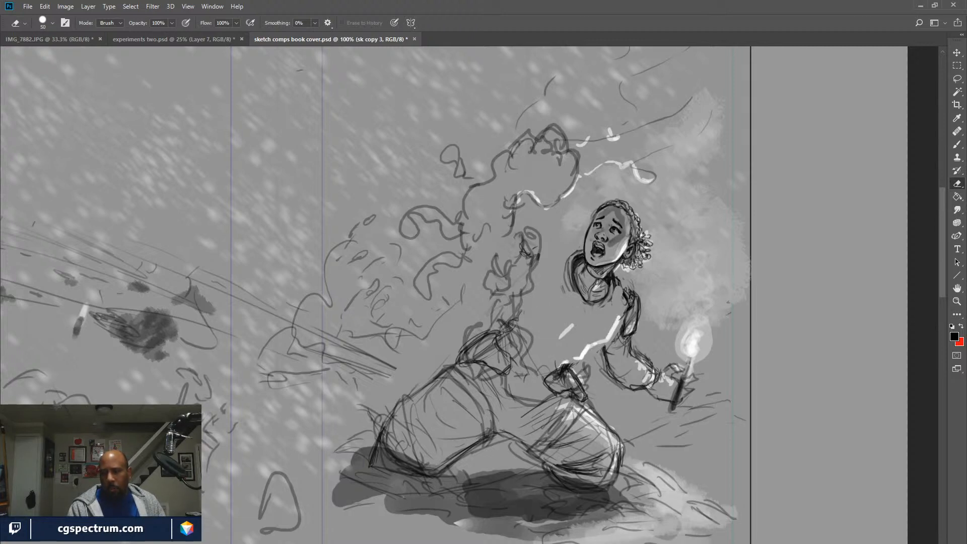
Redraw the collar and sketch a rounded breastplate sweeping from the shoulders down to a curved lower edge at the waist.
drag(562, 293, 566, 283)
drag(626, 282, 632, 286)
key(b)
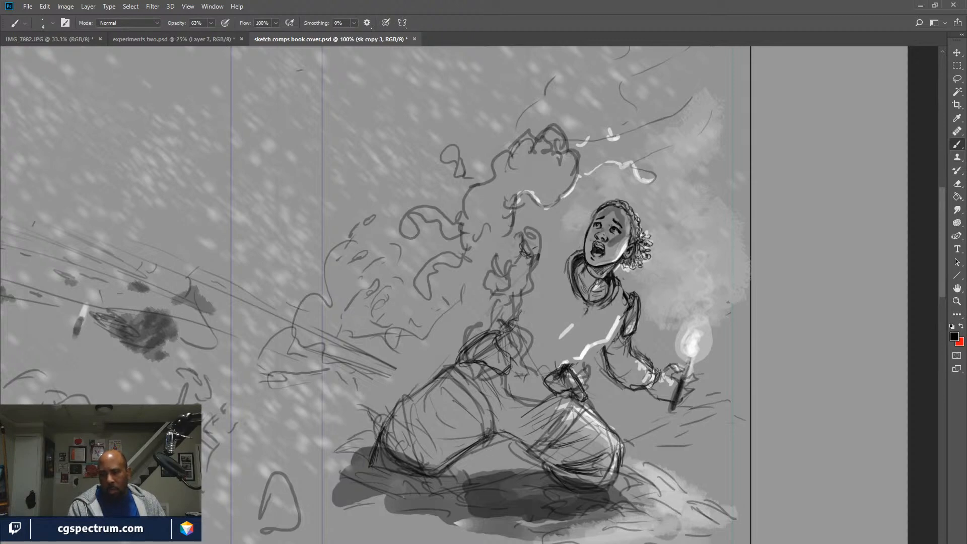
drag(592, 313, 549, 366)
mouse_move(625, 306)
mouse_down()
mouse_move(617, 321)
mouse_move(574, 335)
mouse_up()
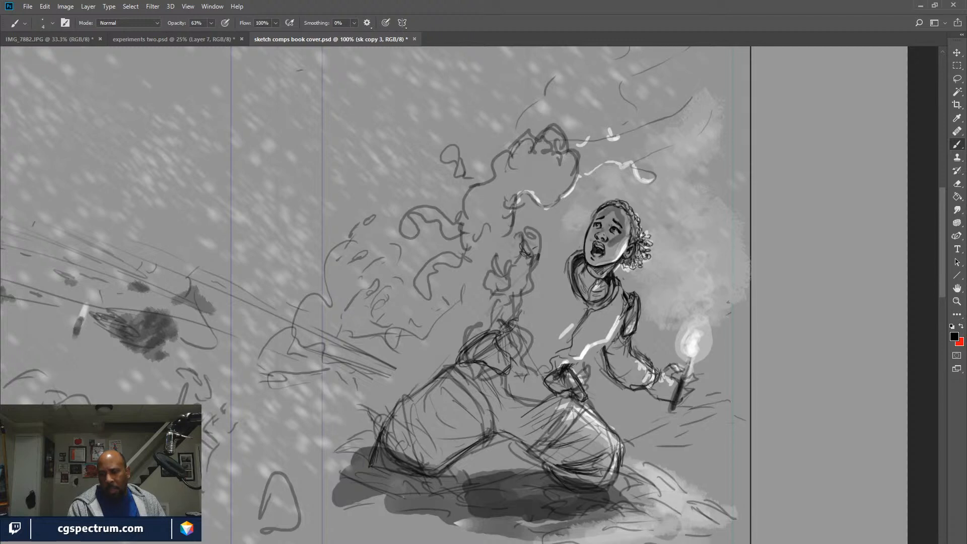
mouse_move(625, 309)
mouse_down()
mouse_move(596, 353)
mouse_move(564, 359)
mouse_move(543, 342)
mouse_up()
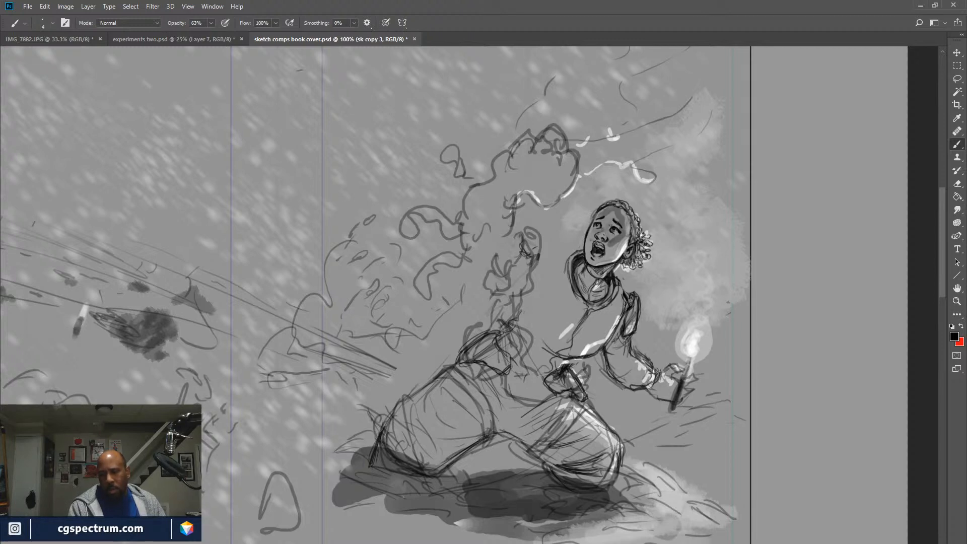
mouse_move(615, 331)
mouse_down()
mouse_move(583, 355)
mouse_move(595, 341)
mouse_move(548, 349)
mouse_move(539, 338)
mouse_up()
mouse_move(552, 254)
mouse_down()
mouse_move(574, 244)
mouse_move(557, 272)
mouse_move(541, 256)
mouse_move(533, 320)
mouse_up()
mouse_move(544, 285)
mouse_down()
mouse_move(536, 318)
mouse_move(526, 309)
mouse_move(540, 338)
mouse_up()
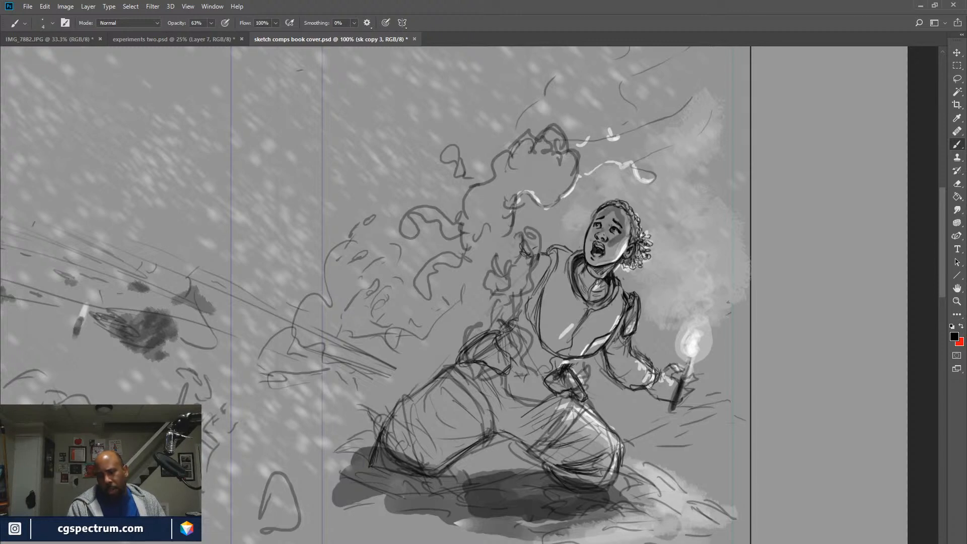
drag(603, 344, 594, 354)
Reinforce the shoulder, back and waist contours around the breastplate and add fold lines in the suit below it.
mouse_move(534, 318)
mouse_down()
mouse_move(543, 349)
mouse_move(567, 368)
mouse_move(515, 317)
mouse_up()
drag(527, 309, 508, 328)
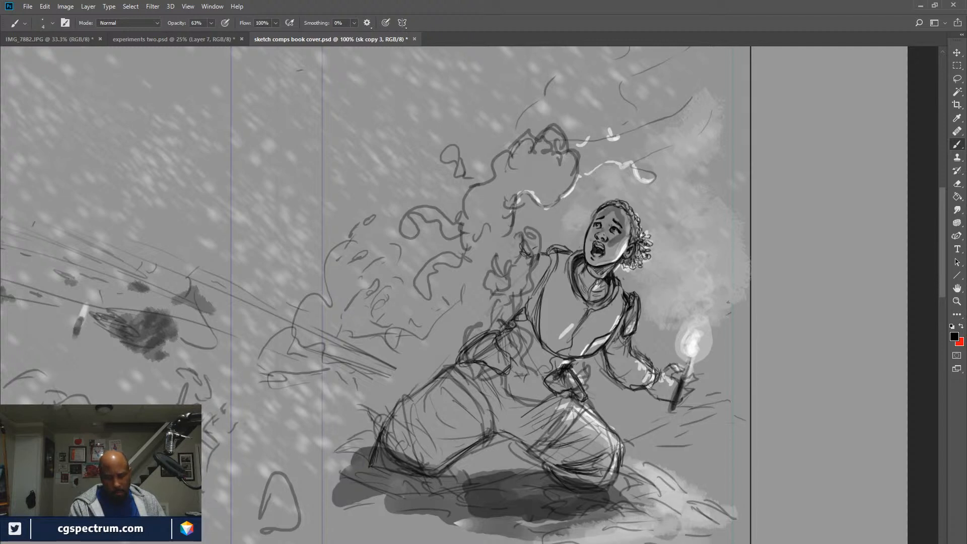
key(e)
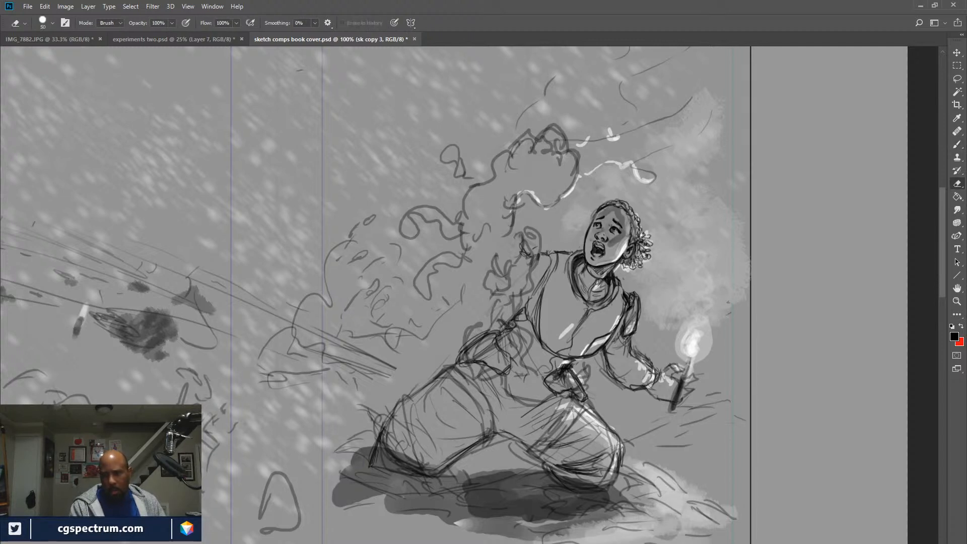
key(b)
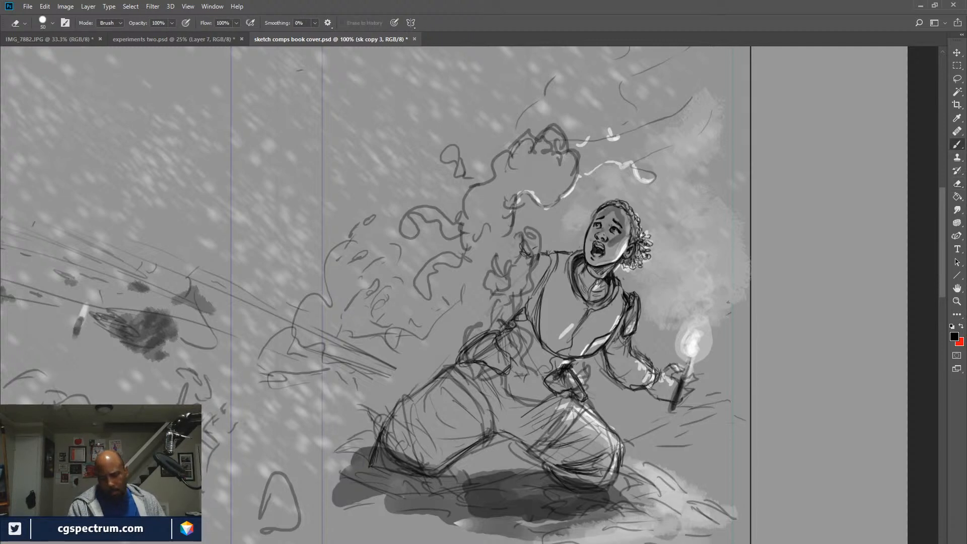
mouse_move(547, 251)
mouse_down()
mouse_move(572, 252)
mouse_move(541, 259)
mouse_move(526, 299)
mouse_move(535, 295)
mouse_up()
mouse_move(609, 338)
mouse_down()
mouse_move(598, 351)
mouse_move(554, 354)
mouse_move(524, 306)
mouse_up()
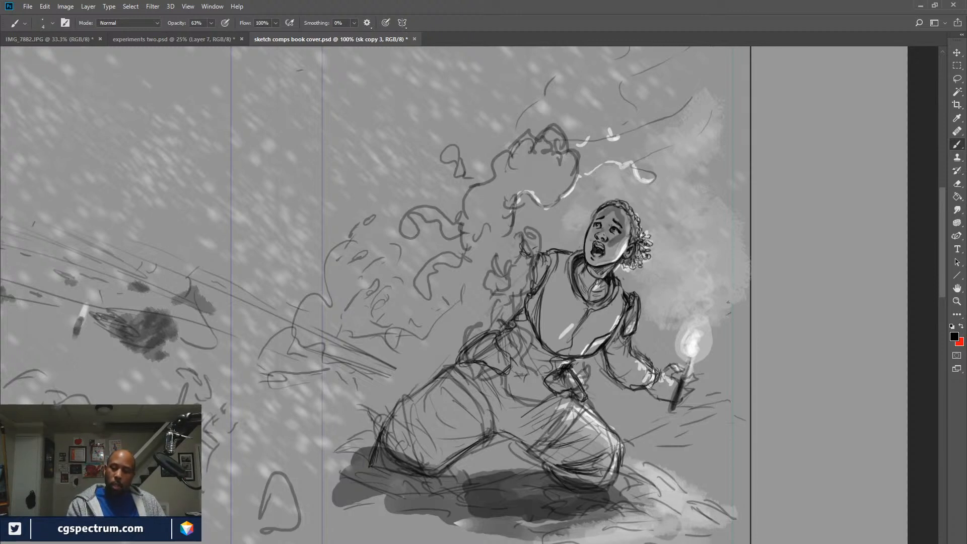
mouse_move(528, 343)
mouse_down()
mouse_move(563, 359)
mouse_move(512, 369)
mouse_up()
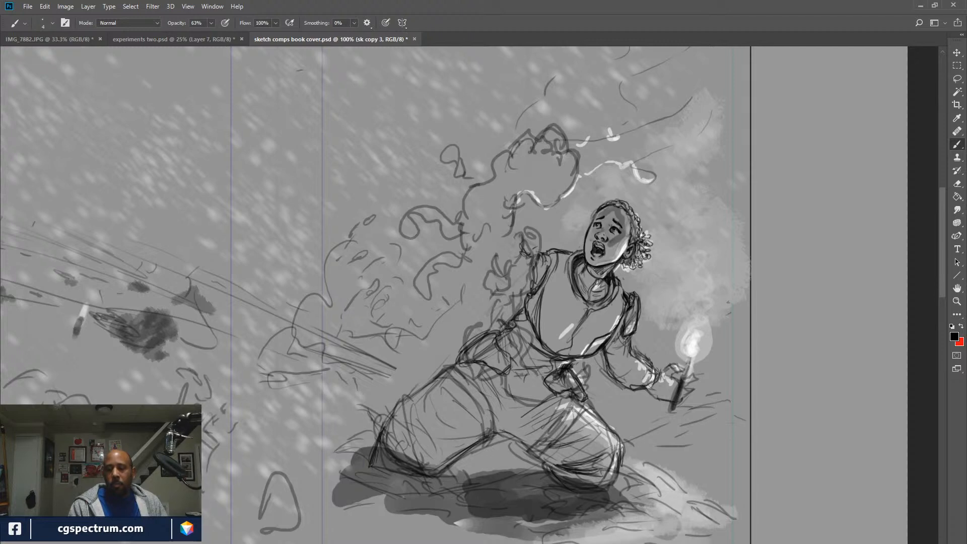
Define the astronaut's raised hand and draw lumpy, bulging contours along the alien tentacle rising beside it.
drag(529, 239, 538, 254)
mouse_move(531, 265)
mouse_down()
mouse_move(515, 292)
mouse_move(492, 293)
mouse_move(477, 260)
mouse_move(482, 275)
mouse_move(491, 263)
mouse_move(463, 270)
mouse_move(483, 270)
mouse_move(460, 230)
mouse_move(459, 197)
mouse_move(469, 215)
mouse_move(493, 177)
mouse_up()
drag(490, 166, 500, 153)
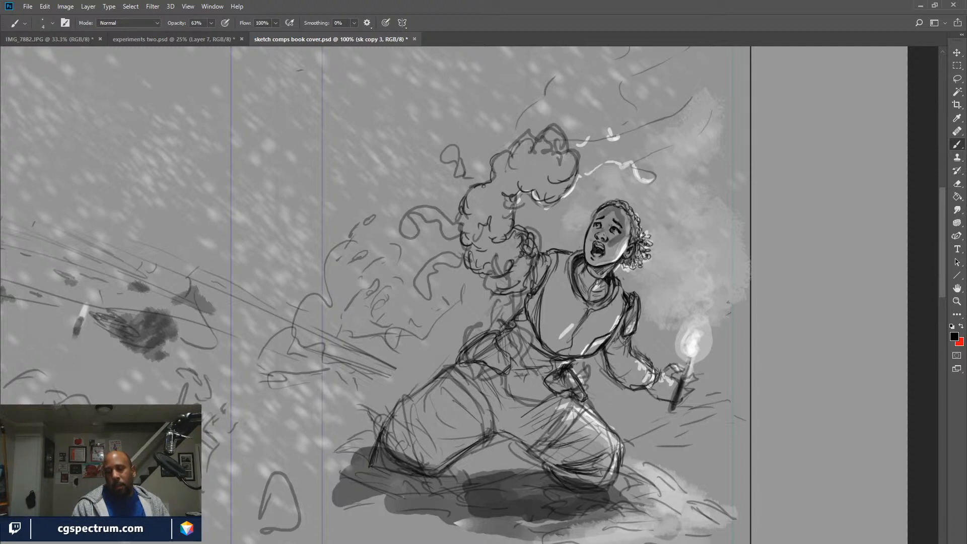
Strengthen the outline from the astronaut's back down to the knee and add fold lines across both thighs.
drag(520, 315, 398, 414)
mouse_move(398, 408)
mouse_down()
mouse_move(398, 453)
mouse_move(397, 440)
mouse_up()
mouse_move(401, 440)
mouse_down()
mouse_move(439, 461)
mouse_move(482, 442)
mouse_move(535, 437)
mouse_up()
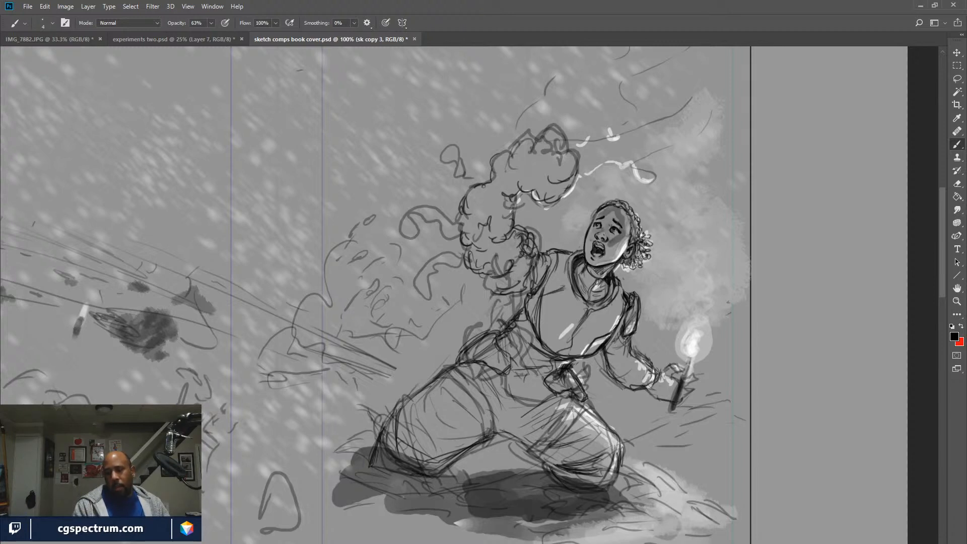
Add panel seams and detail lines across the front of the breastplate.
mouse_move(536, 325)
mouse_down()
mouse_move(567, 309)
mouse_move(559, 313)
mouse_move(570, 327)
mouse_move(608, 315)
mouse_up()
drag(599, 338, 601, 324)
drag(550, 345, 577, 327)
mouse_move(560, 338)
mouse_down()
mouse_move(576, 327)
mouse_move(580, 346)
mouse_up()
mouse_move(580, 331)
mouse_down()
mouse_move(552, 392)
mouse_move(597, 311)
mouse_move(571, 334)
mouse_move(584, 349)
mouse_up()
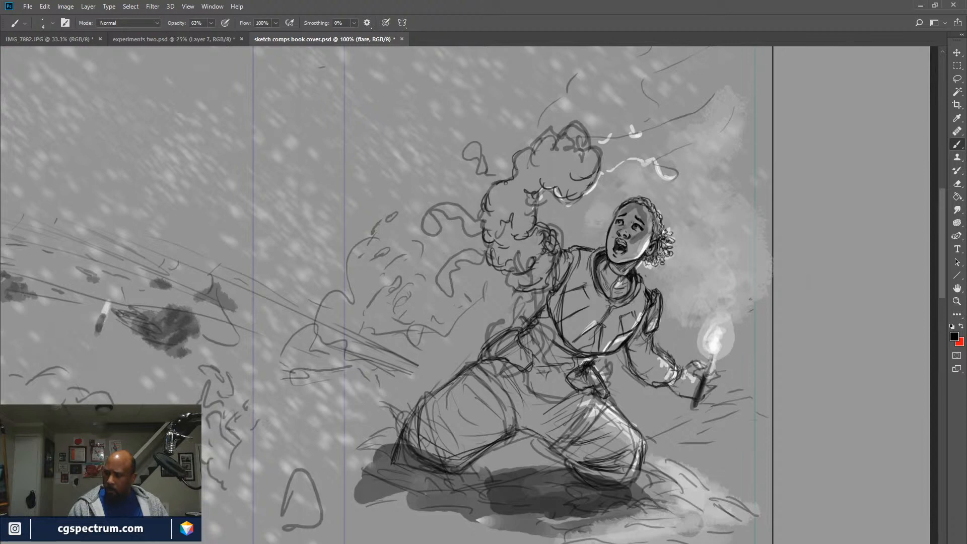
Compare the cover sketch with and without the flare and its lighting tones, leaving them hidden.
key(ctrl+comma)
key(ctrl+comma)
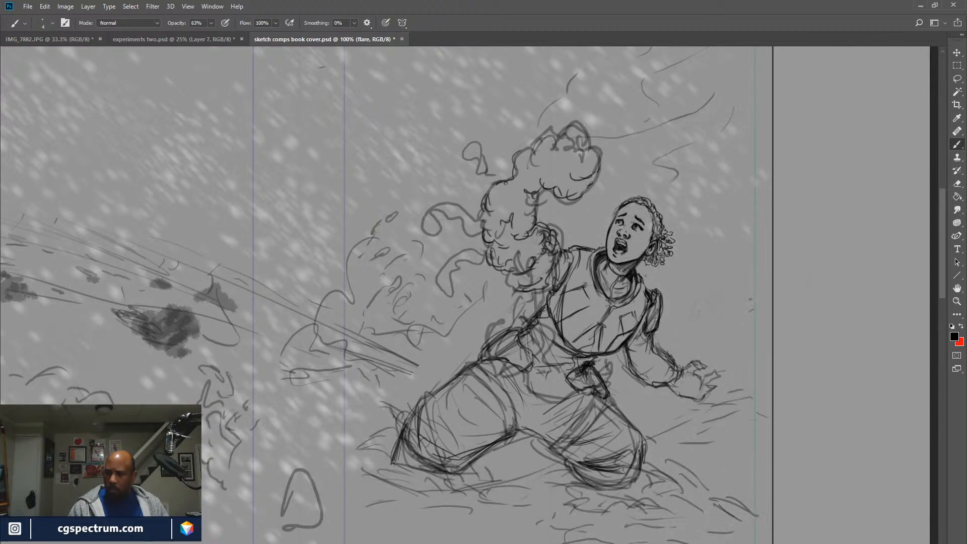
key(ctrl+comma)
key(ctrl+comma)
key(ctrl+comma)
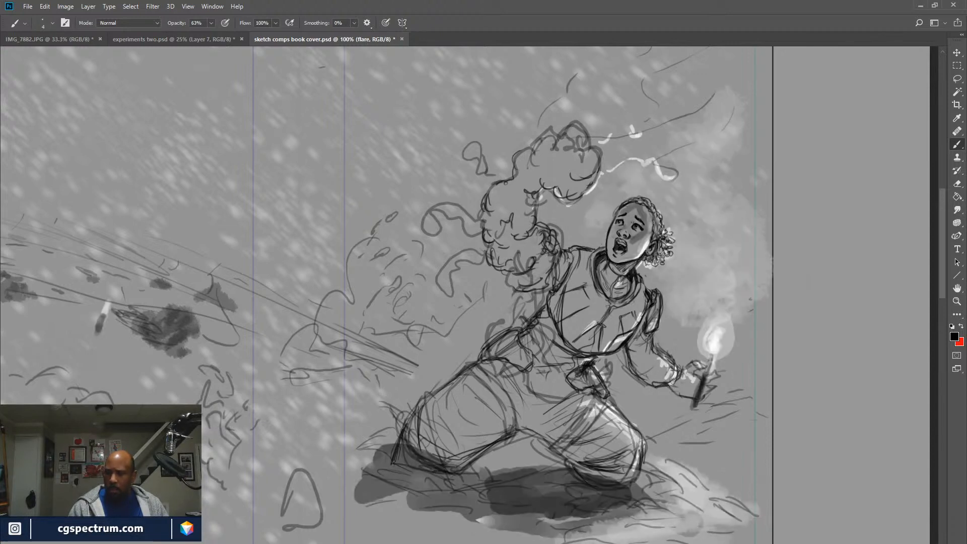
key(ctrl+comma)
key(ctrl+comma)
key(ctrl+comma)
key(ctrl+comma)
key(ctrl+comma)
key(ctrl+comma)
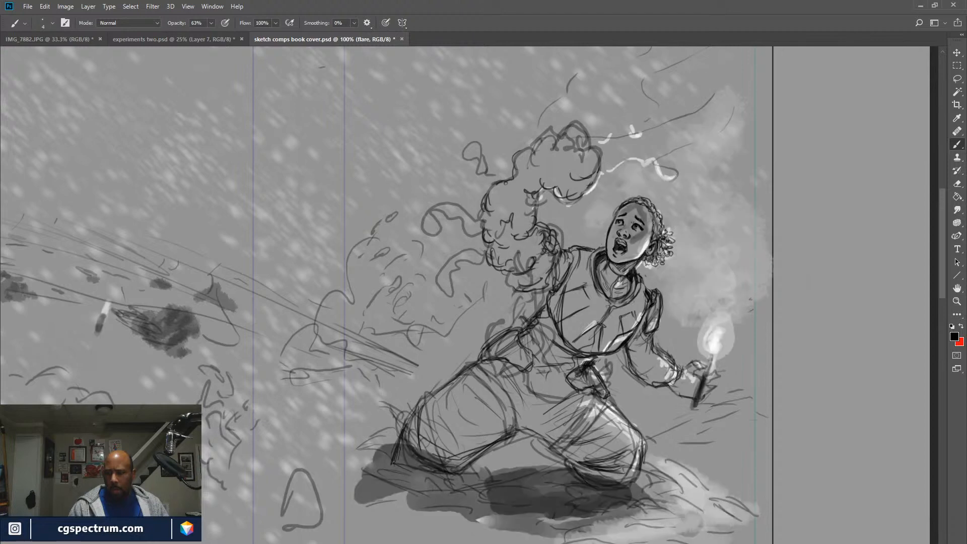
key(ctrl+comma)
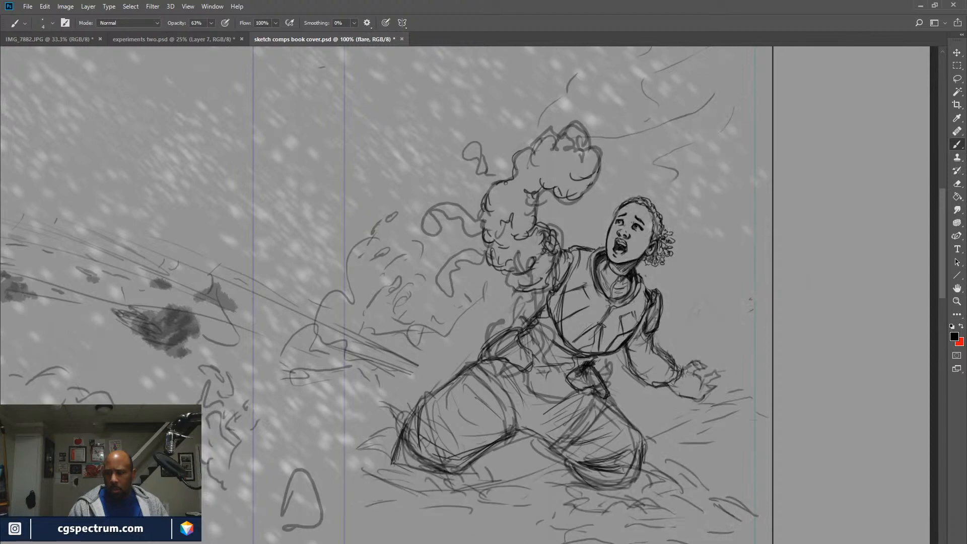
Compare the astronaut's lowered arm with and without the large weapon, leaving the weapon version hidden.
key(ctrl+comma)
key(ctrl+comma)
key(ctrl+comma)
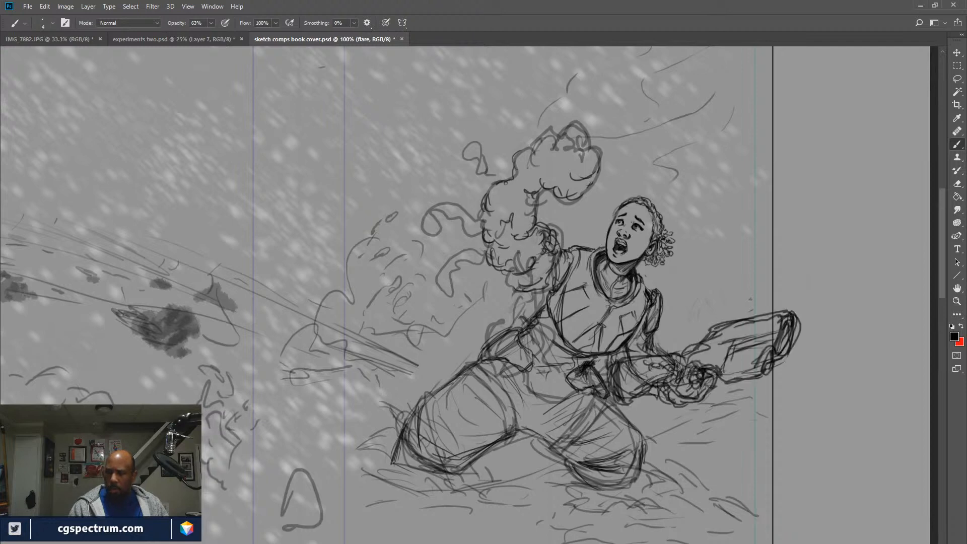
key(ctrl+comma)
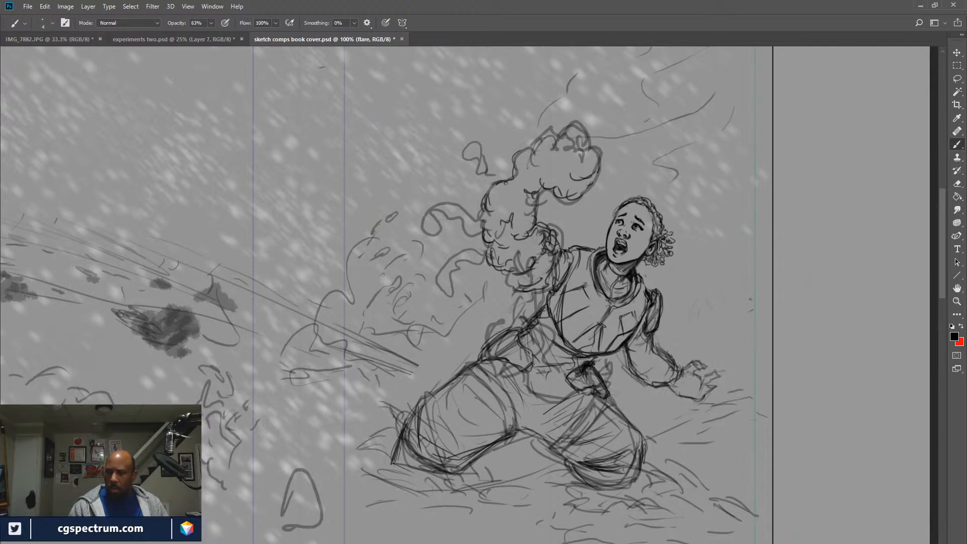
key(ctrl+comma)
key(ctrl+comma)
key(ctrl+comma)
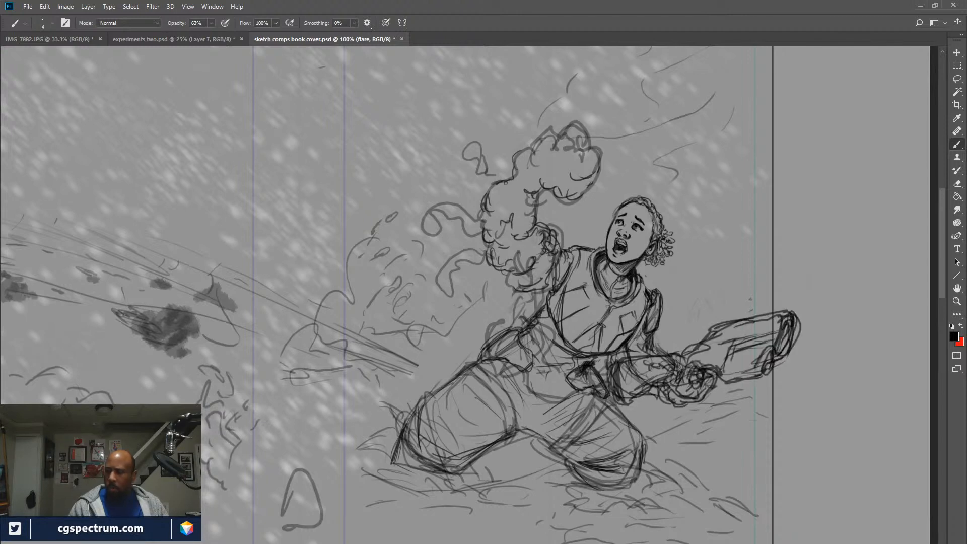
key(alt+bracketleft)
key(ctrl+comma)
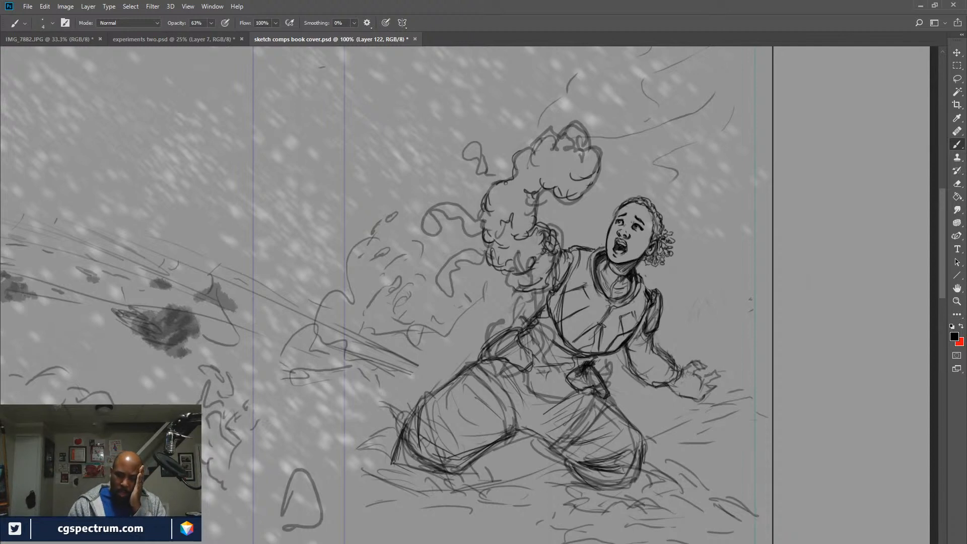
key(ctrl+z)
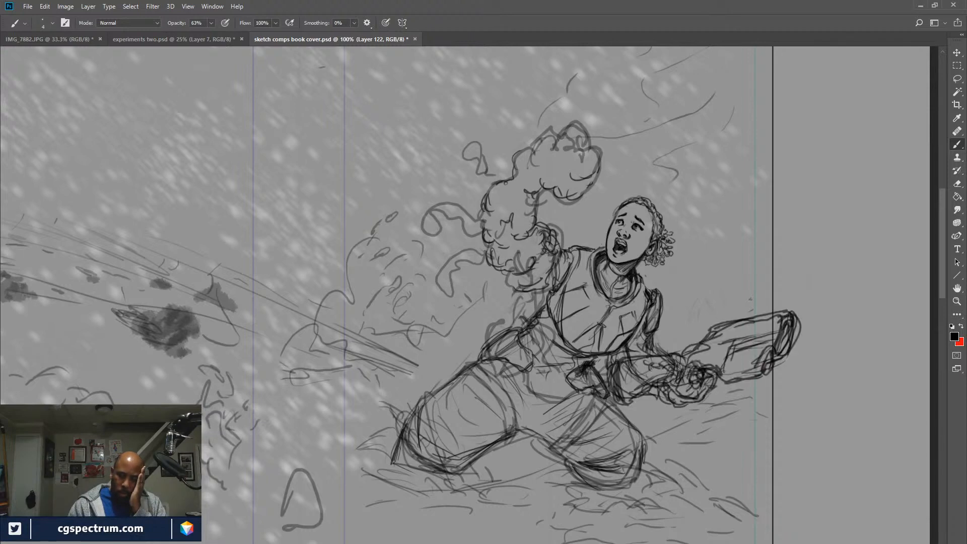
key(ctrl+shift+z)
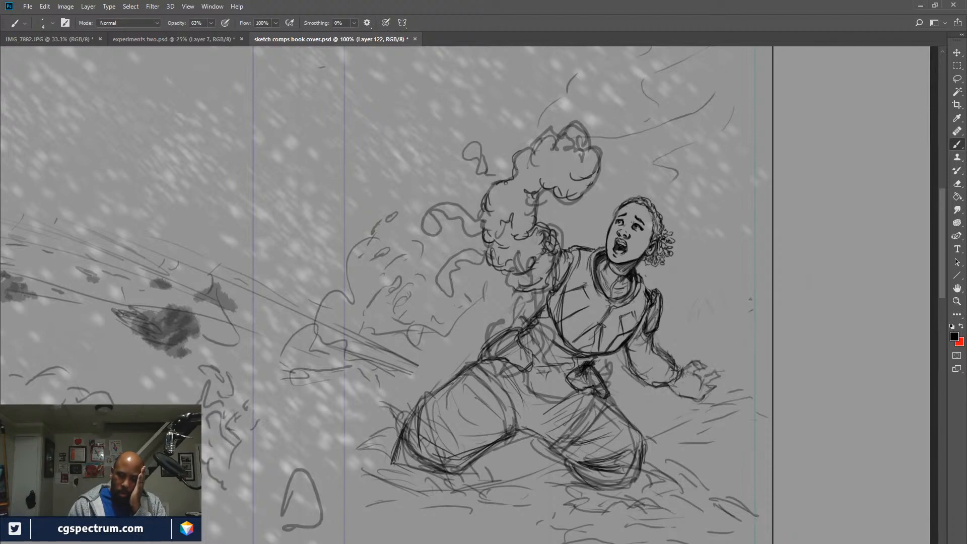
key(ctrl+z)
key(ctrl+shift+z)
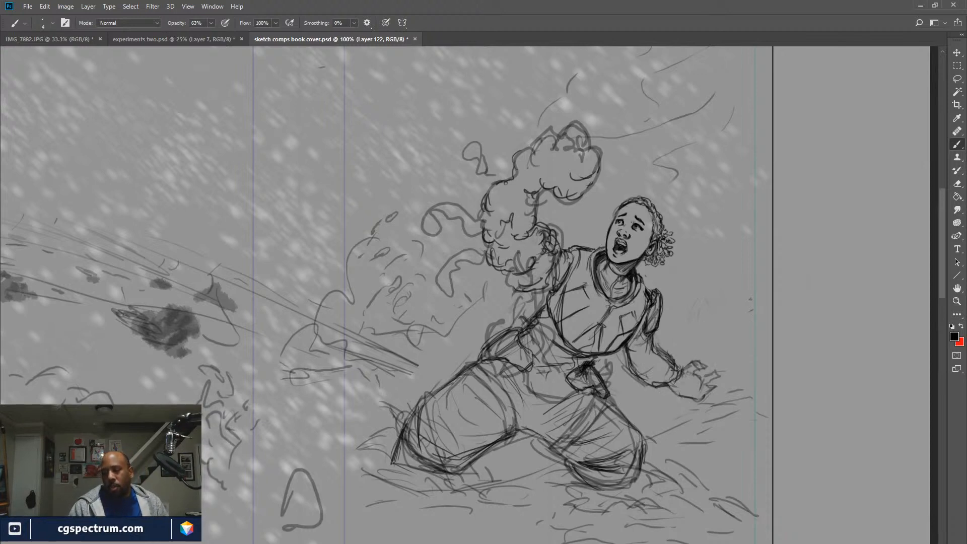
key(ctrl+z)
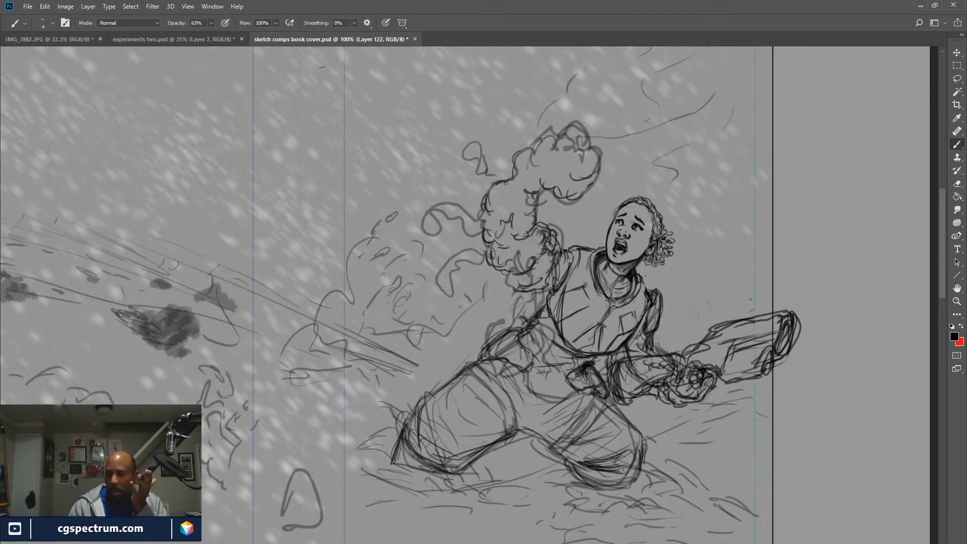
key(ctrl+shift+z)
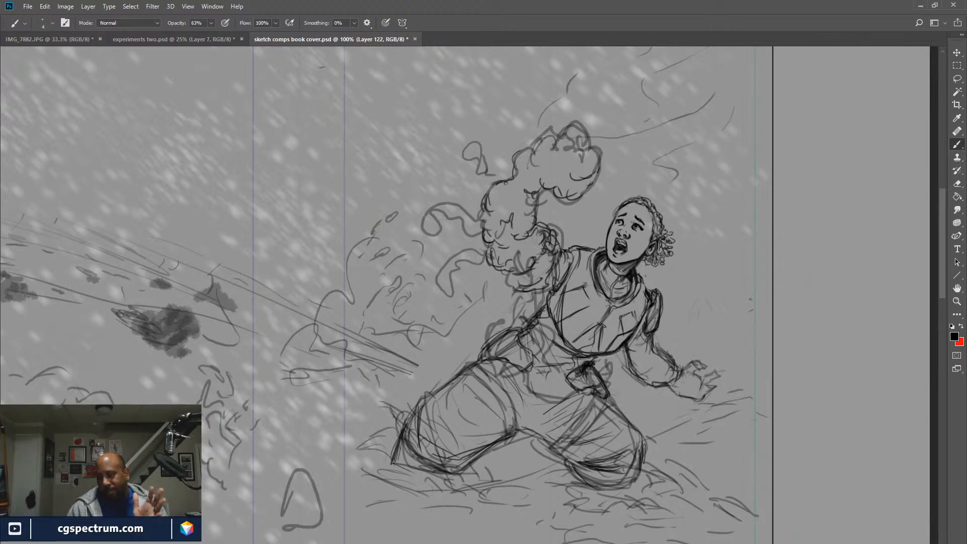
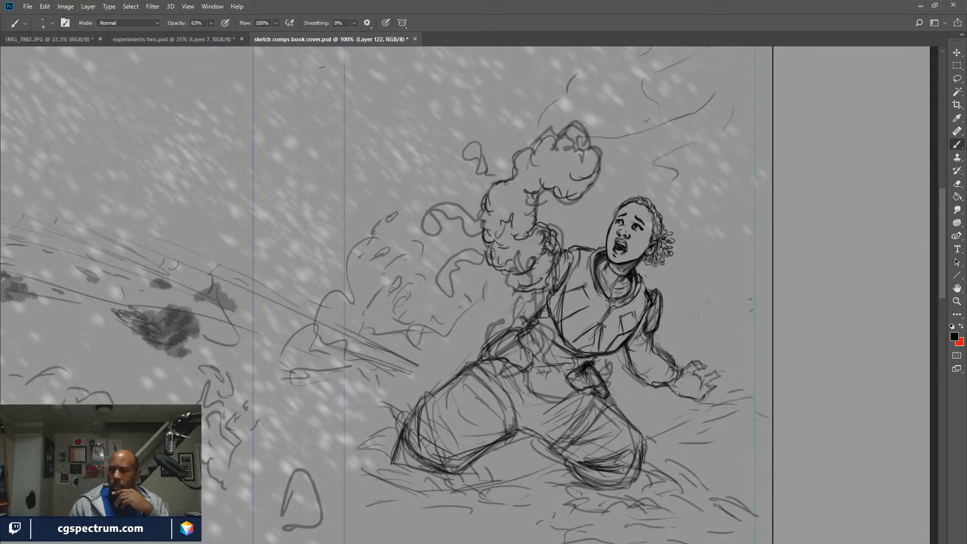
On the sk copy 3 layer, erase the astronaut's waist and belt lines where the tentacle crosses the body.
key(alt+bracketleft)
key(ctrl+comma)
key(ctrl+comma)
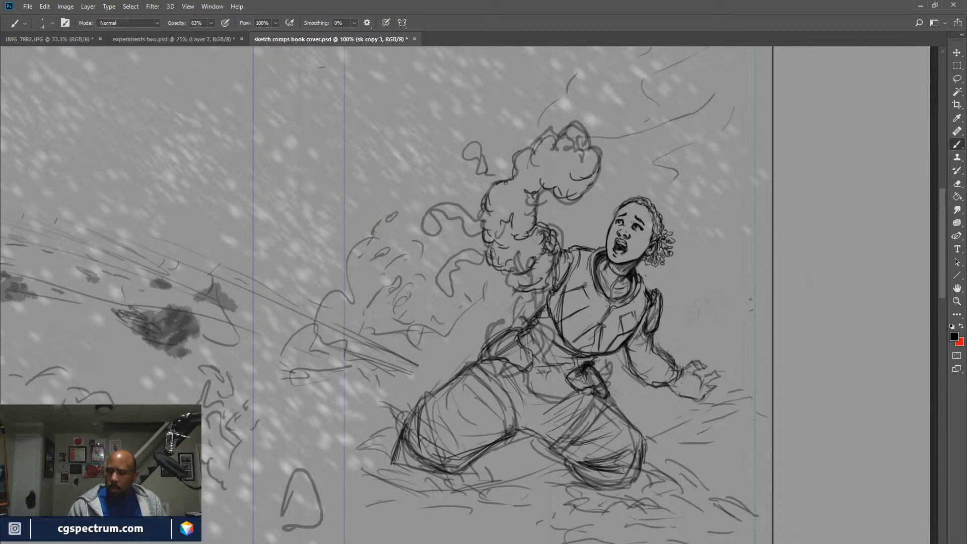
key(ctrl+comma)
key(ctrl+comma)
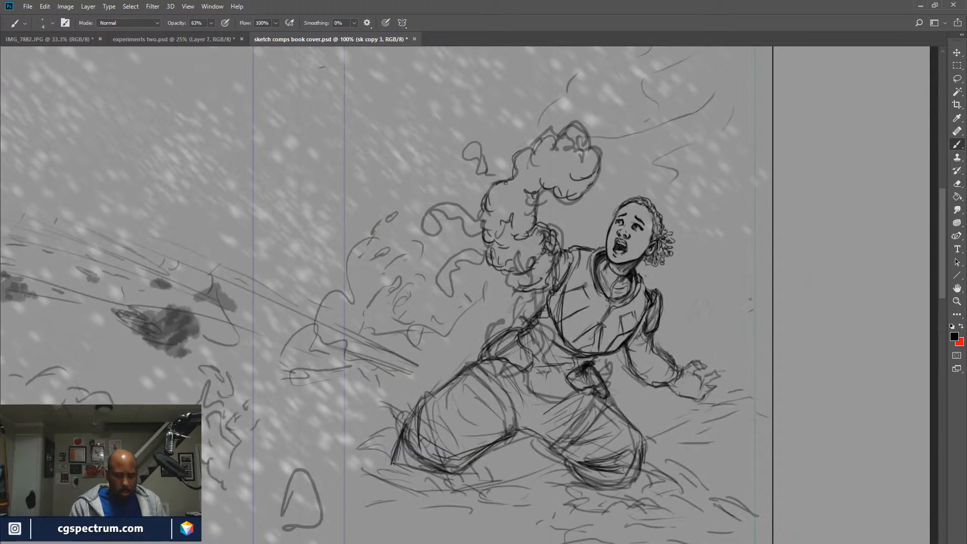
key(e)
mouse_move(519, 336)
mouse_down()
mouse_move(508, 354)
mouse_move(504, 334)
mouse_move(487, 347)
mouse_move(577, 386)
mouse_move(602, 375)
mouse_move(596, 365)
mouse_move(565, 365)
mouse_up()
drag(520, 303, 522, 316)
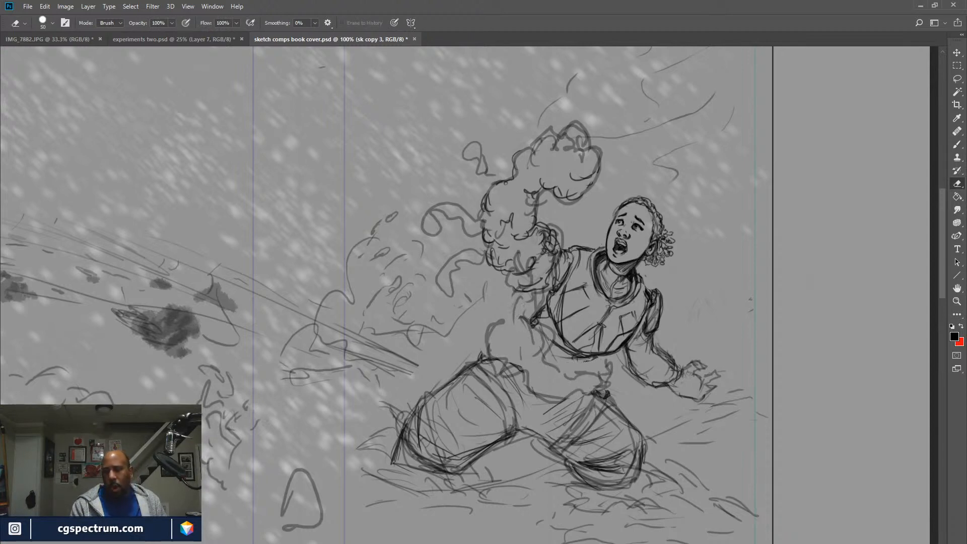
Draw the lumpy tentacle wrapping over the breastplate and around the waist, clearing the armour lines it overlaps.
key(b)
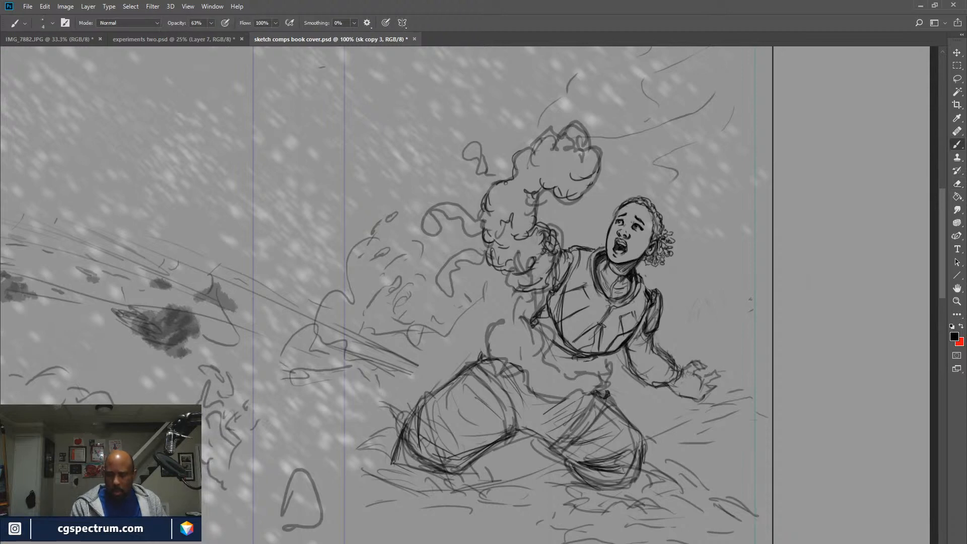
mouse_move(530, 316)
mouse_down()
mouse_move(547, 353)
mouse_move(569, 372)
mouse_move(598, 365)
mouse_move(612, 390)
mouse_move(555, 399)
mouse_move(499, 365)
mouse_move(512, 314)
mouse_move(583, 299)
mouse_move(593, 317)
mouse_move(542, 341)
mouse_move(551, 307)
mouse_up()
key(e)
mouse_move(549, 318)
mouse_down()
mouse_move(563, 297)
mouse_move(578, 317)
mouse_move(560, 331)
mouse_move(569, 330)
mouse_move(541, 306)
mouse_move(542, 329)
mouse_move(525, 303)
mouse_move(519, 316)
mouse_move(554, 325)
mouse_up()
key(b)
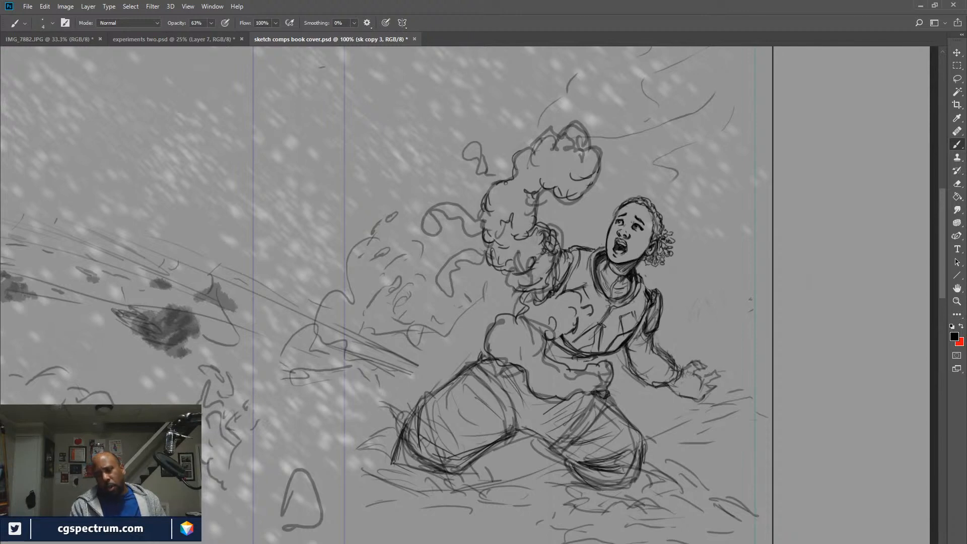
drag(584, 312, 593, 320)
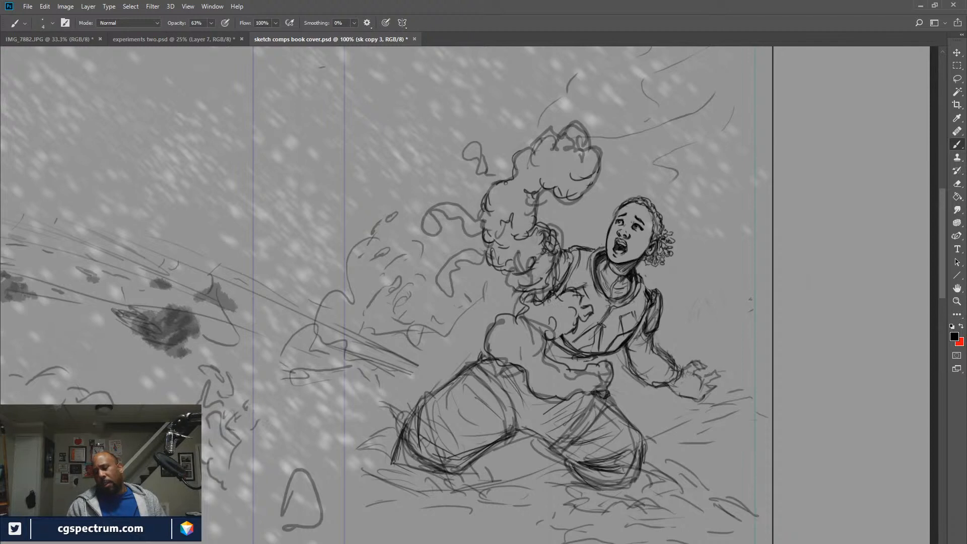
drag(530, 330, 533, 342)
mouse_move(520, 333)
mouse_down()
mouse_move(515, 348)
mouse_move(542, 360)
mouse_move(545, 379)
mouse_move(578, 374)
mouse_move(599, 386)
mouse_move(568, 396)
mouse_move(612, 398)
mouse_move(618, 408)
mouse_up()
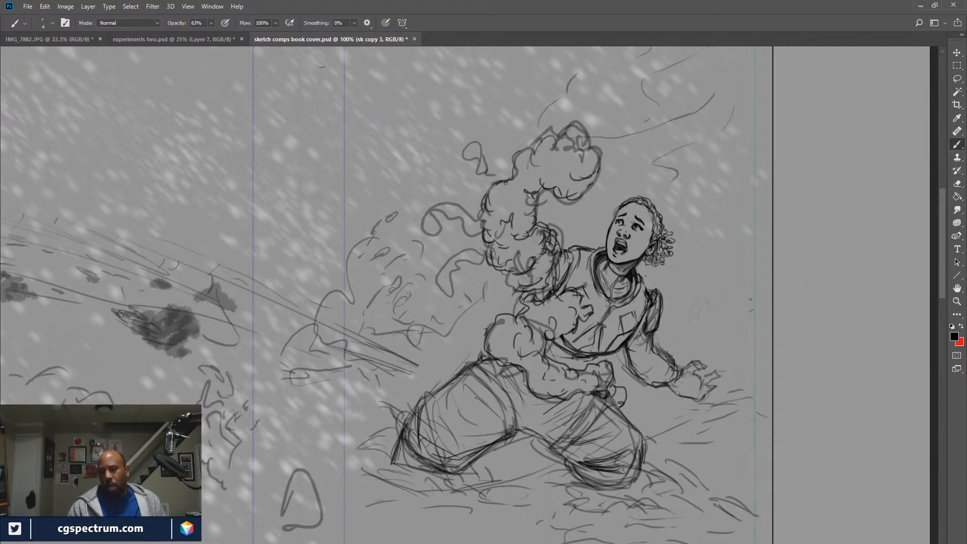
Sketch a small dropped pistol lying in the snow just below the astronaut's open hand.
mouse_move(696, 421)
mouse_down()
mouse_move(726, 408)
mouse_move(705, 435)
mouse_up()
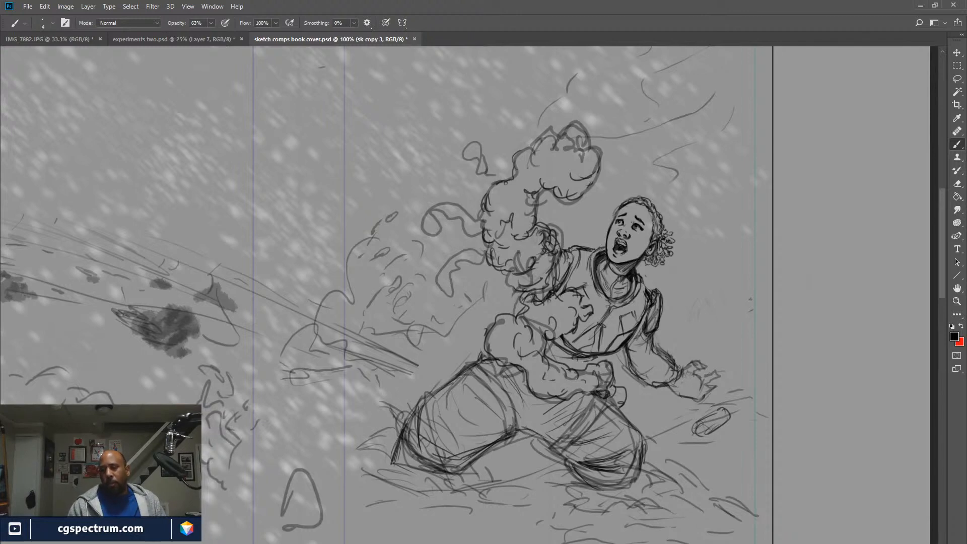
mouse_move(724, 403)
mouse_down()
mouse_move(744, 425)
mouse_move(732, 434)
mouse_move(729, 402)
mouse_move(745, 428)
mouse_move(720, 422)
mouse_move(719, 408)
mouse_move(695, 420)
mouse_up()
mouse_move(700, 420)
mouse_down()
mouse_move(693, 433)
mouse_move(719, 427)
mouse_move(732, 397)
mouse_up()
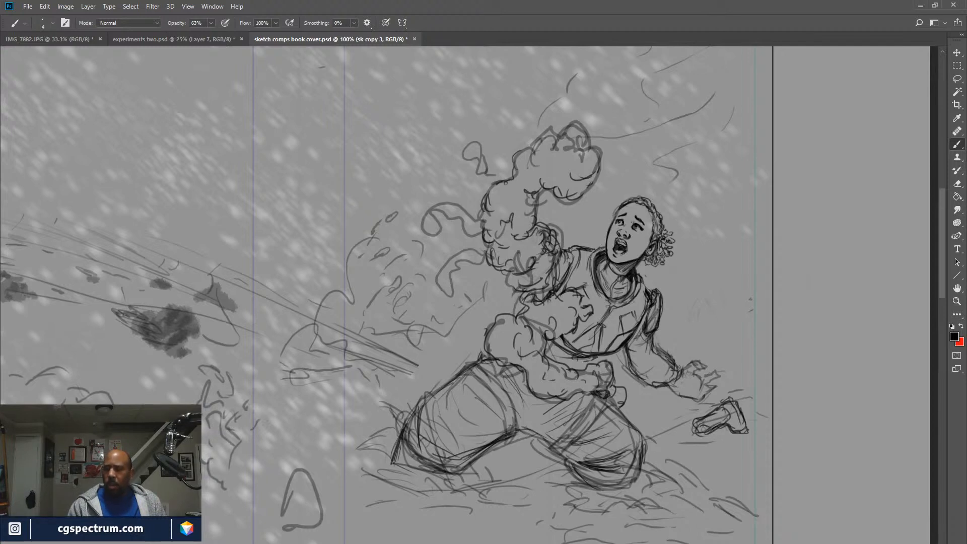
Strengthen the contour between the astronaut's legs and darken the breastplate's collar into a pointed neckline.
drag(520, 428, 548, 439)
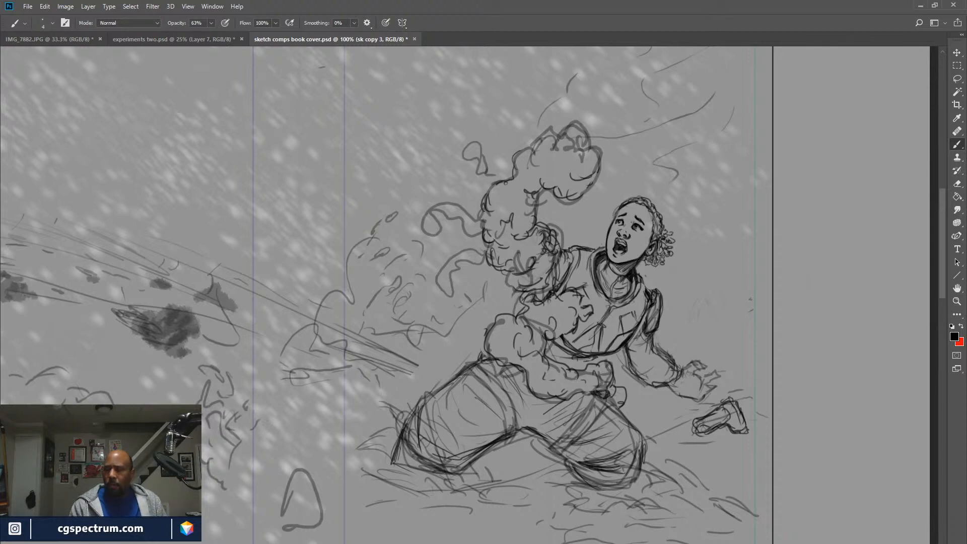
drag(592, 270, 603, 306)
mouse_move(593, 286)
mouse_down()
mouse_move(603, 305)
mouse_move(623, 305)
mouse_move(608, 313)
mouse_up()
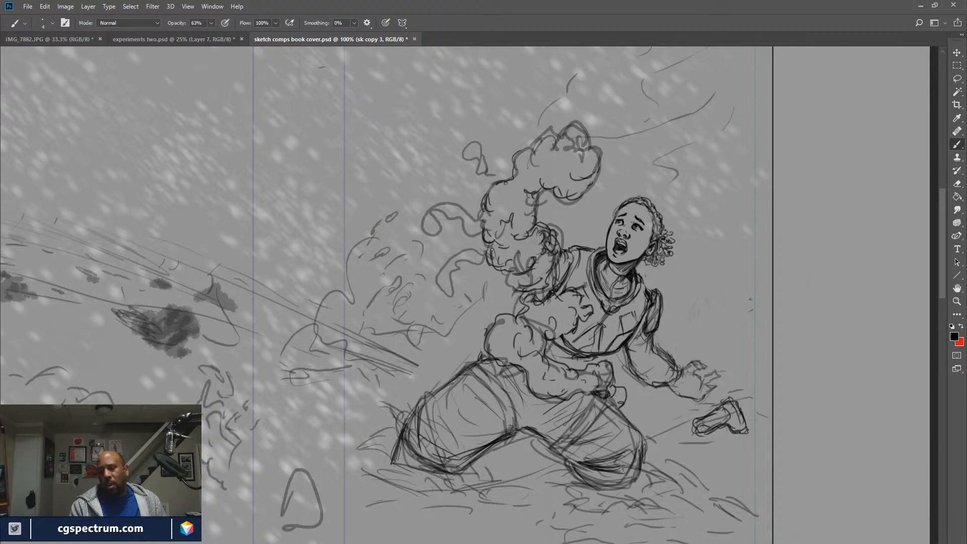
drag(601, 294, 608, 303)
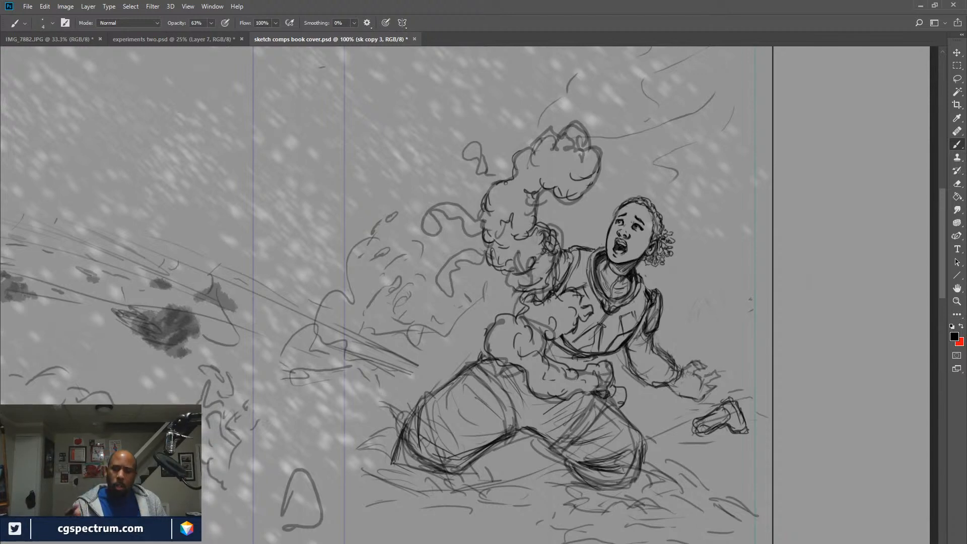
drag(644, 279, 649, 291)
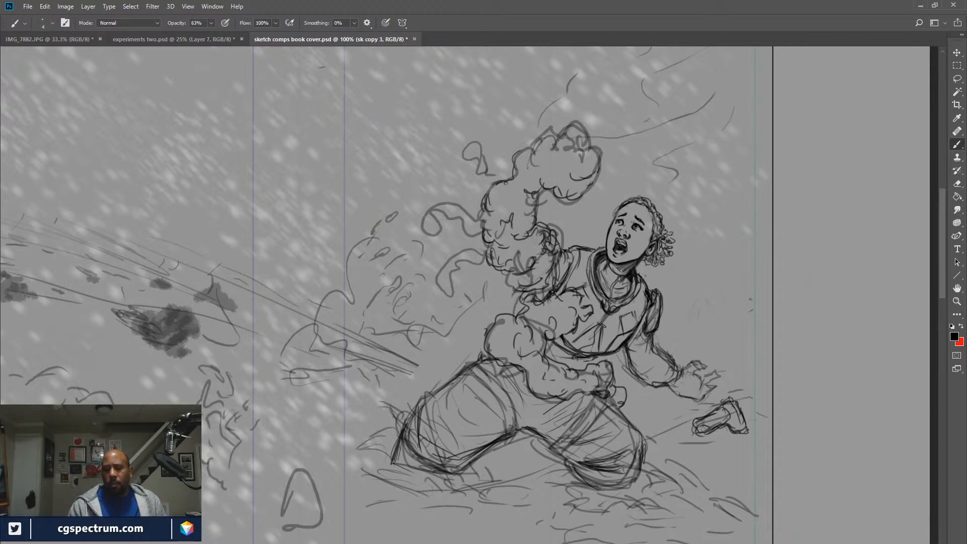
Check the full cover with the sketch lines toggled off and on, and hide the gray tint layer.
key(ctrl+minus)
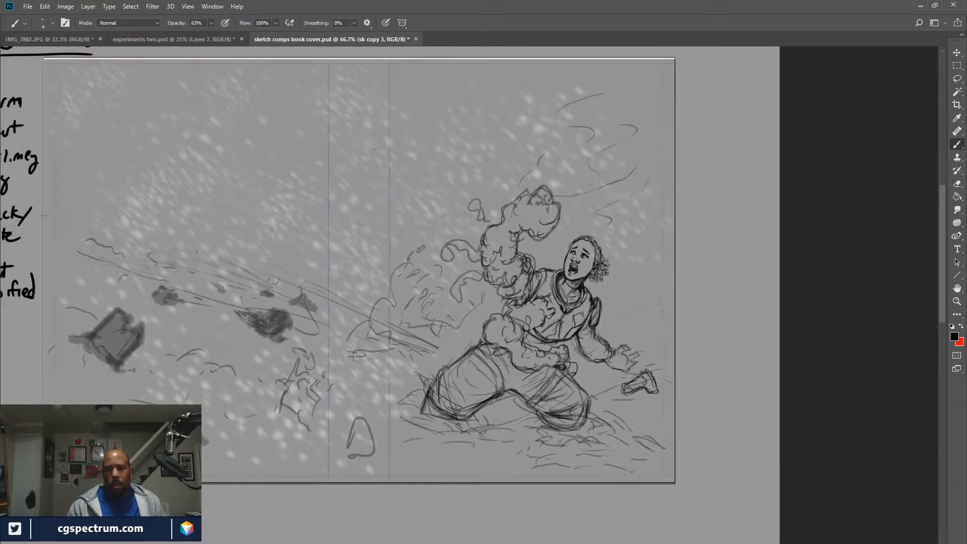
drag(504, 283, 666, 310)
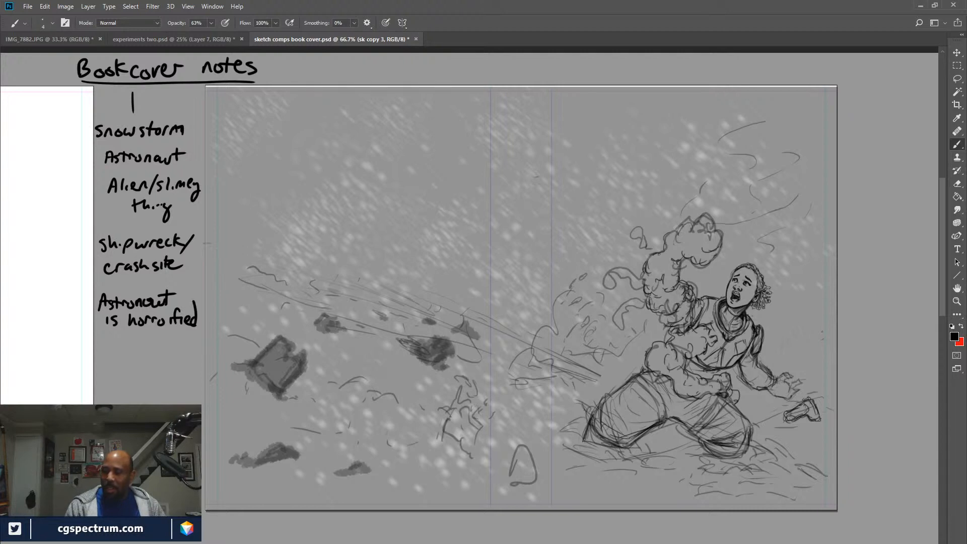
key(ctrl+comma)
key(ctrl+comma)
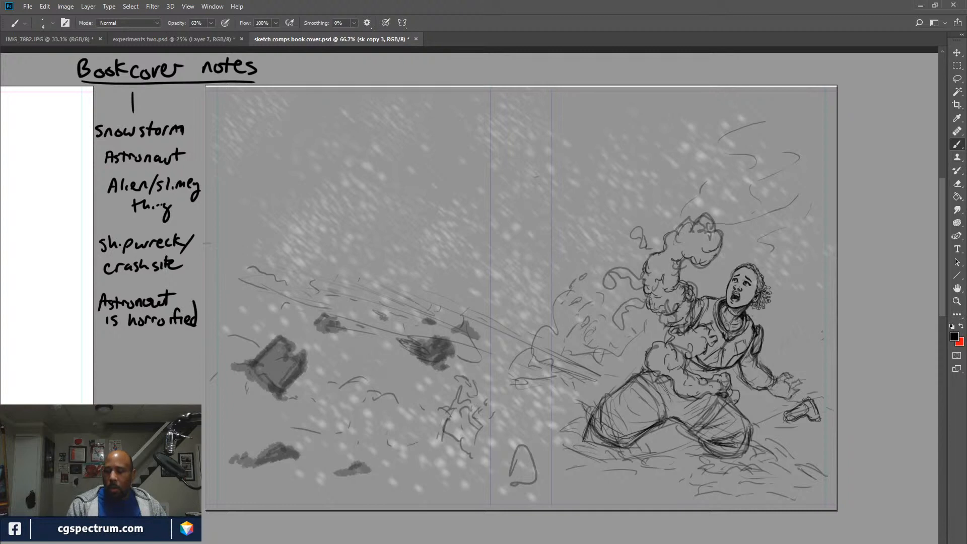
key(ctrl+comma)
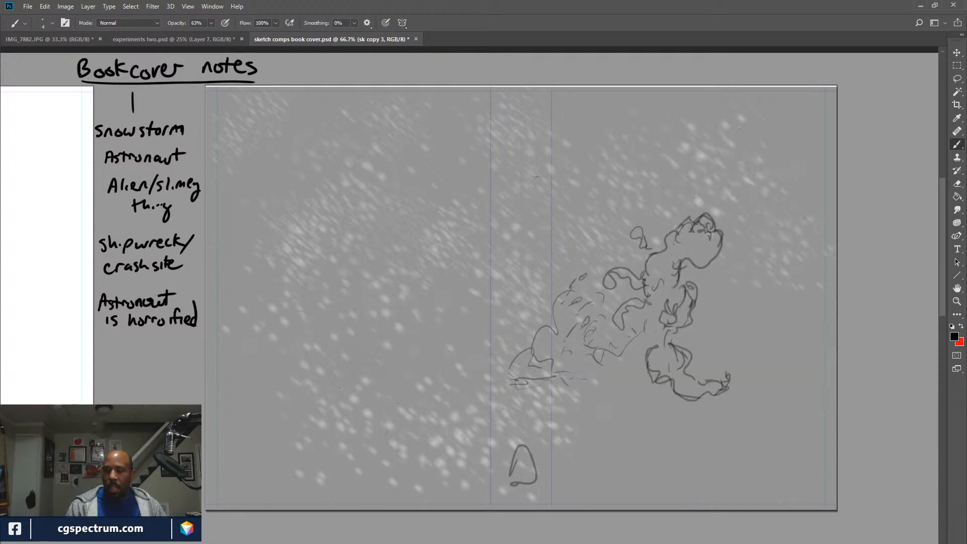
key(ctrl+comma)
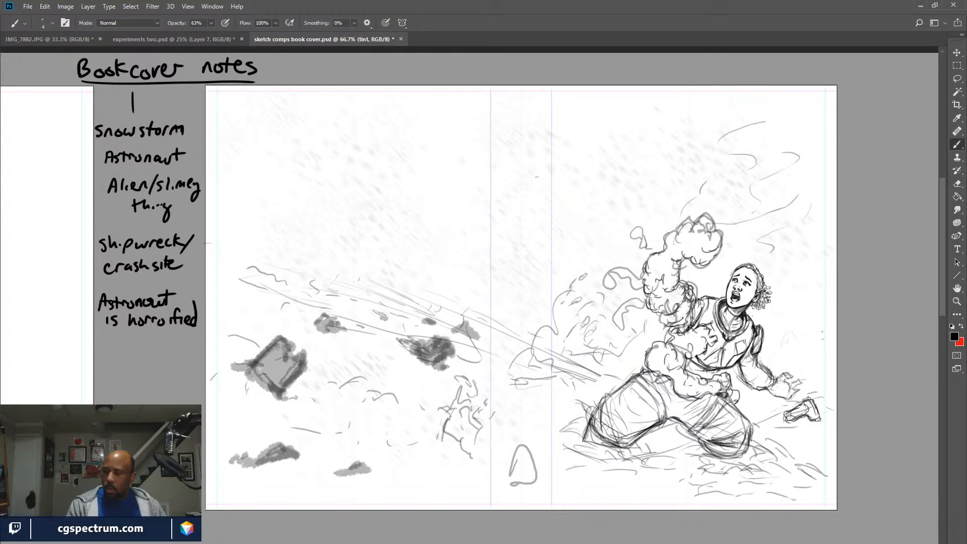
Create a new layer and fill the entire cover with a medium blue base colour beneath the sketch lines.
key(ctrl+a)
key(ctrl+alt+shift+n)
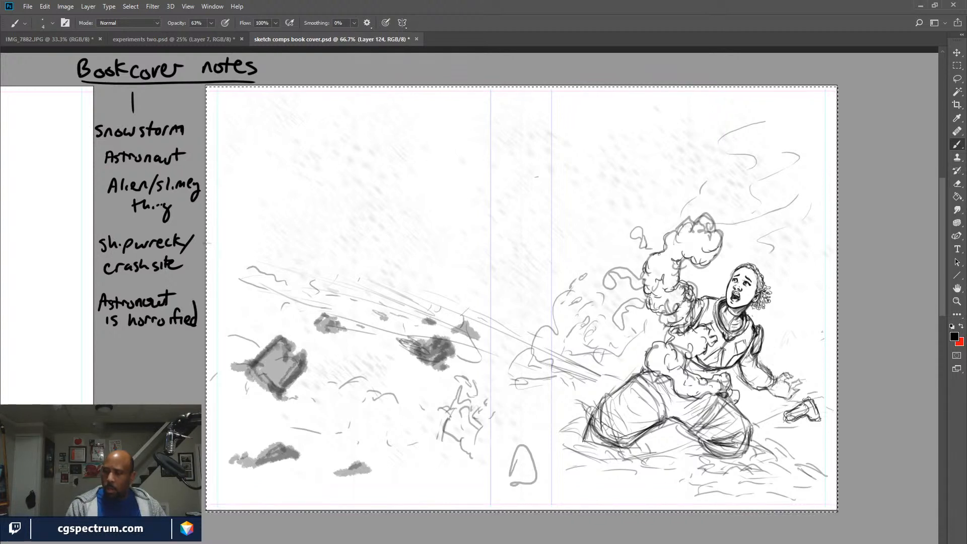
key(x)
key(i)
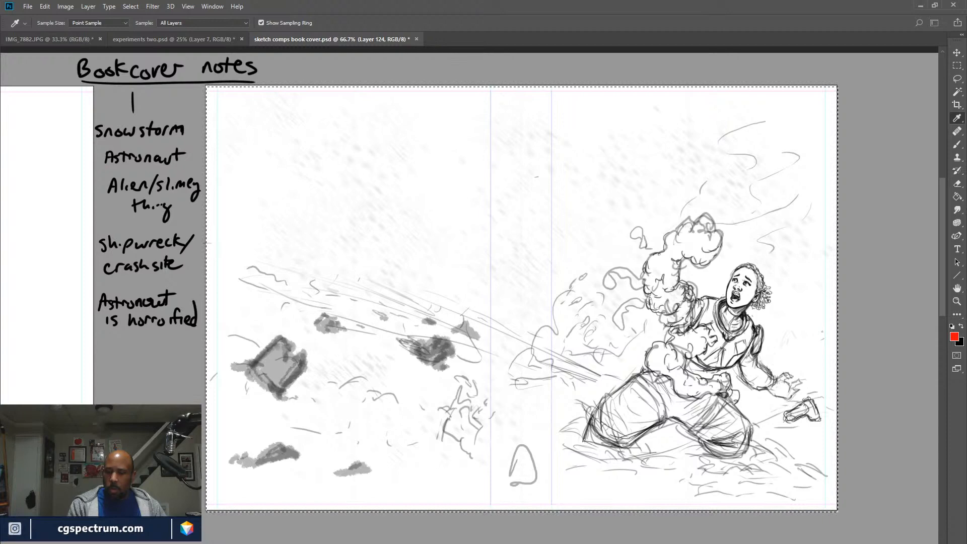
key(Return)
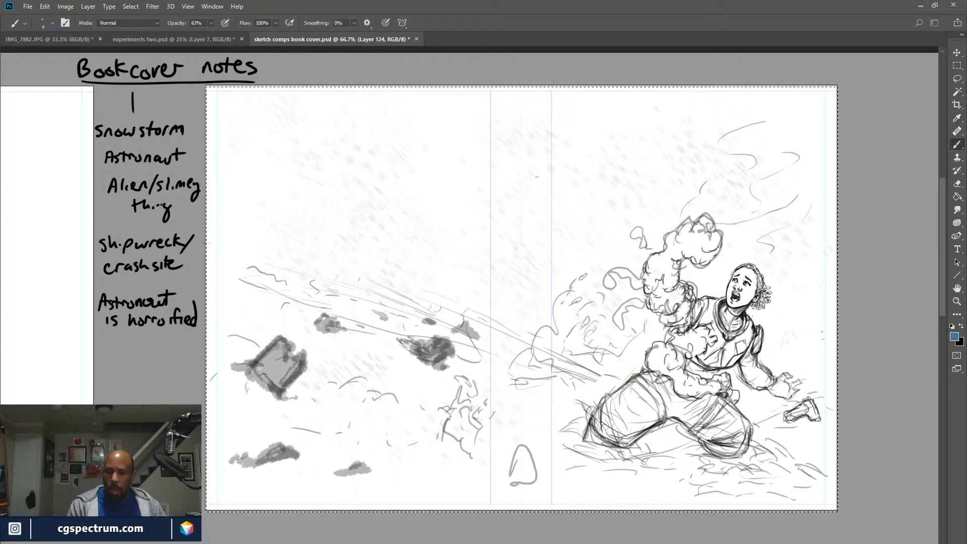
key(g)
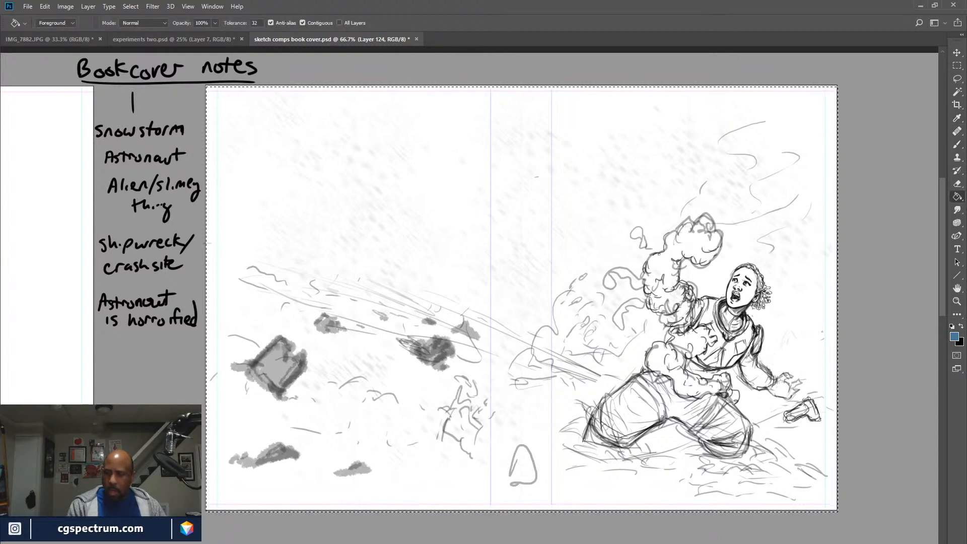
click(522, 299)
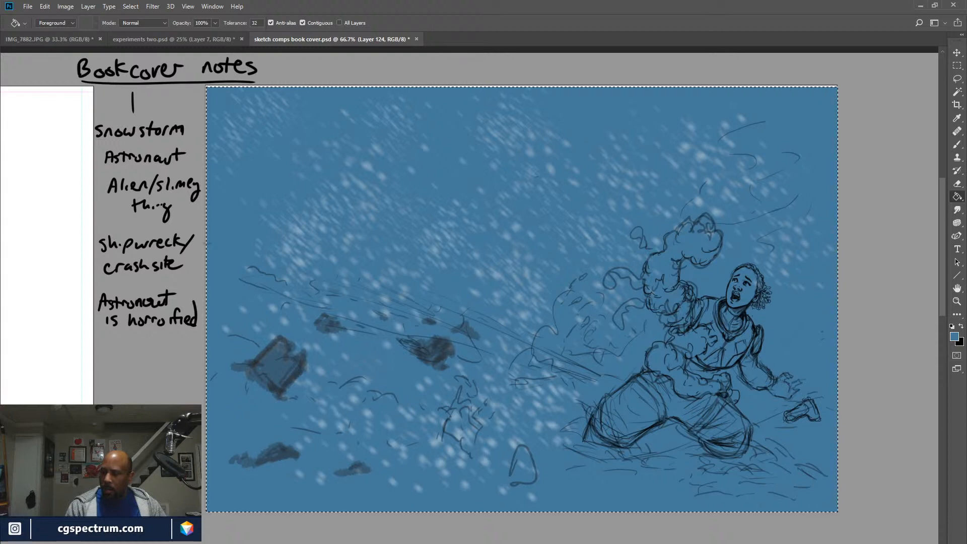
On another new layer, paint pale blue with a large 243 px brush around the astronaut's head and down behind the open hand.
key(ctrl+shift+alt+n)
key(x)
key(b)
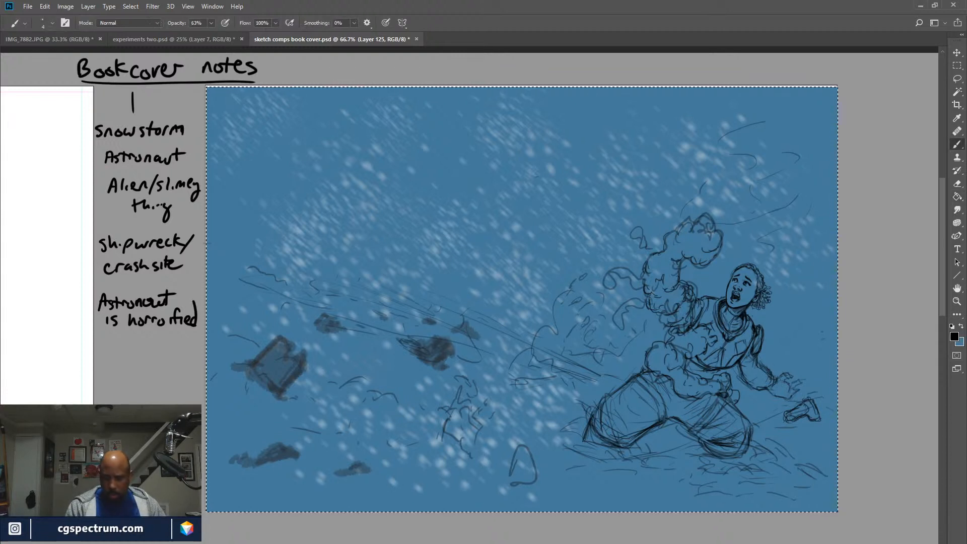
alt+click(598, 284)
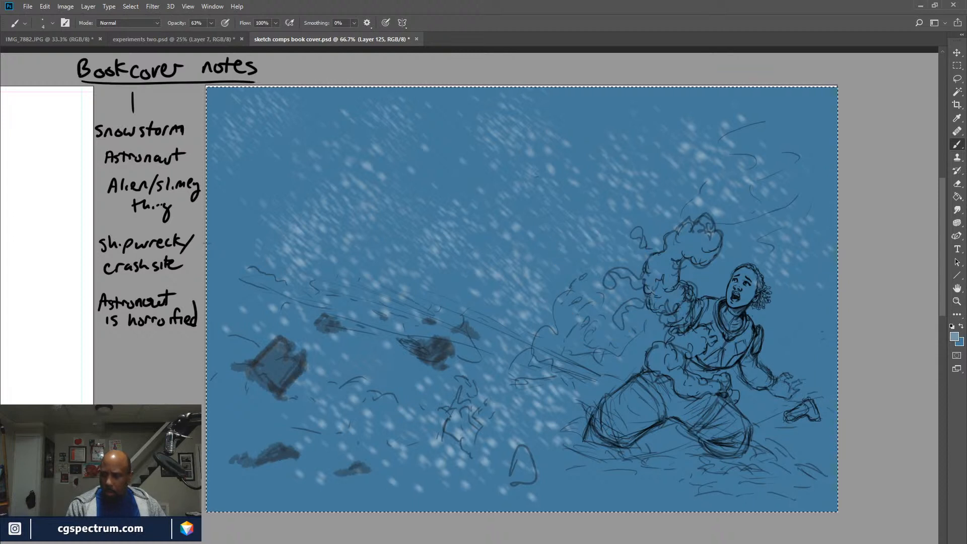
key(i)
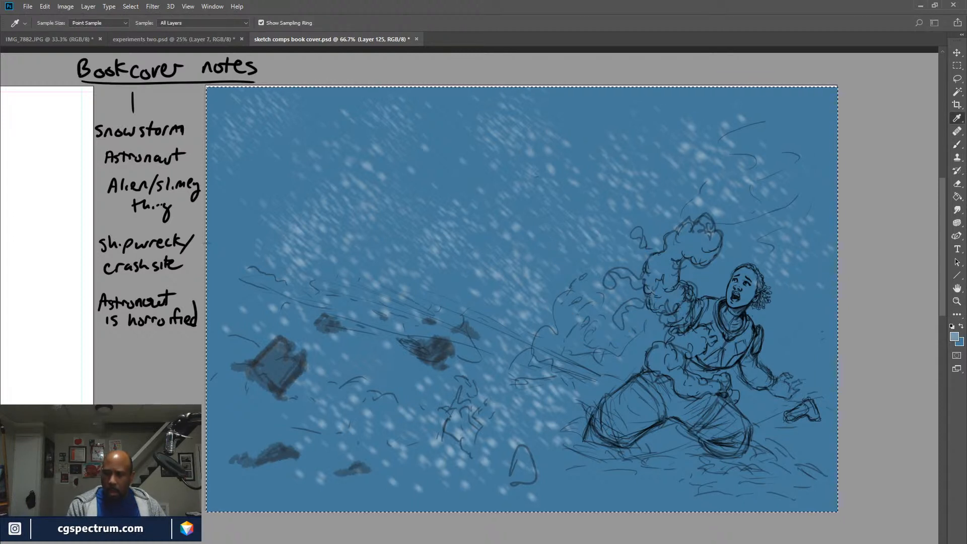
key(b)
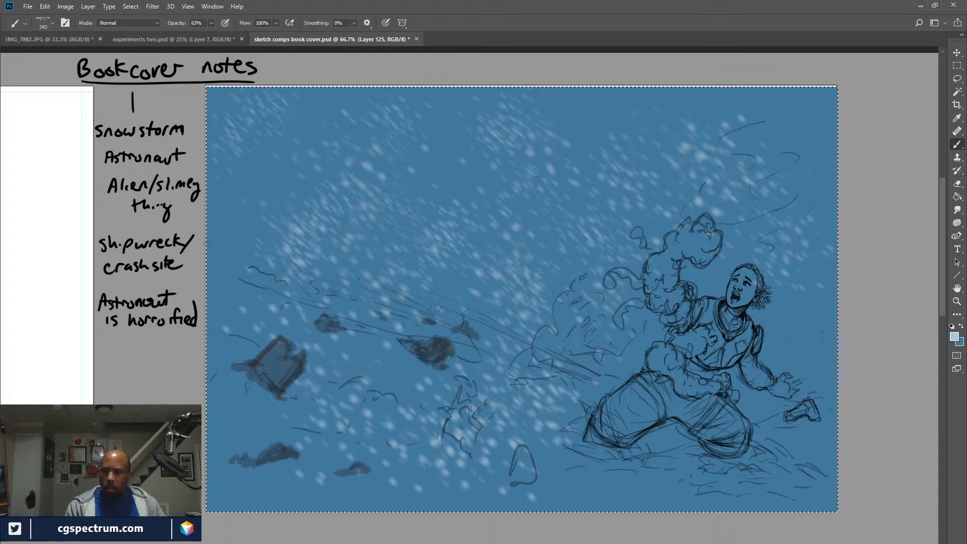
mouse_move(721, 295)
mouse_down()
mouse_move(723, 249)
mouse_move(756, 243)
mouse_move(771, 317)
mouse_up()
mouse_move(776, 270)
mouse_down()
mouse_move(769, 327)
mouse_move(806, 302)
mouse_move(778, 330)
mouse_move(781, 365)
mouse_move(794, 305)
mouse_up()
drag(760, 247, 811, 234)
drag(812, 235, 789, 272)
mouse_move(717, 262)
mouse_down()
mouse_move(705, 295)
mouse_move(695, 255)
mouse_move(718, 300)
mouse_up()
drag(779, 290, 791, 352)
mouse_move(758, 310)
mouse_down()
mouse_move(766, 357)
mouse_move(756, 348)
mouse_move(790, 380)
mouse_move(779, 393)
mouse_move(791, 426)
mouse_up()
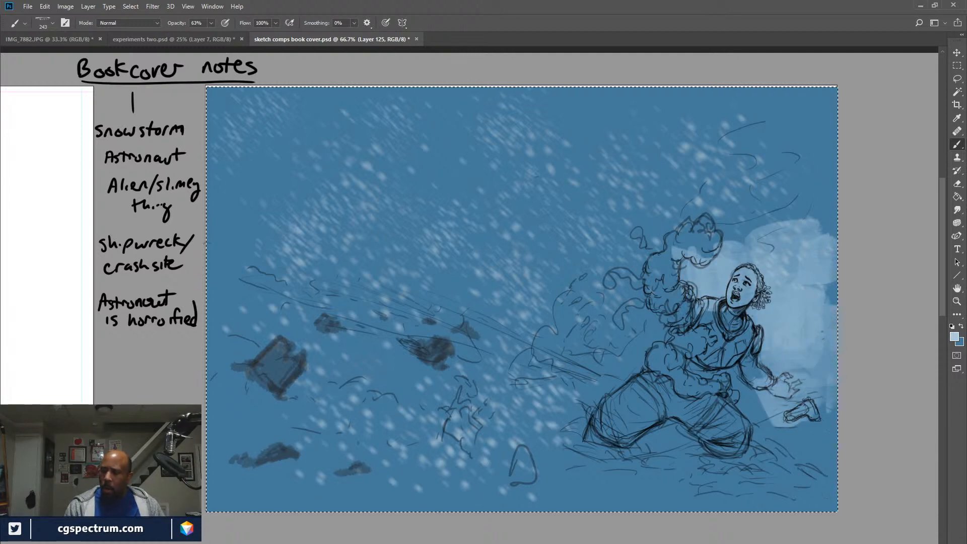
Extend the pale blue behind the raised tentacle and up into the sky above the astronaut.
drag(741, 352, 749, 393)
mouse_move(645, 302)
mouse_down()
mouse_move(628, 335)
mouse_move(600, 340)
mouse_up()
mouse_move(647, 299)
mouse_down()
mouse_move(640, 343)
mouse_move(652, 338)
mouse_up()
mouse_move(622, 302)
mouse_down()
mouse_move(607, 328)
mouse_move(602, 249)
mouse_move(653, 217)
mouse_up()
drag(617, 280, 652, 207)
mouse_move(570, 211)
mouse_down()
mouse_move(650, 192)
mouse_move(705, 156)
mouse_move(566, 164)
mouse_move(720, 141)
mouse_move(592, 126)
mouse_up()
mouse_move(743, 169)
mouse_down()
mouse_move(768, 159)
mouse_move(700, 196)
mouse_move(746, 205)
mouse_move(711, 232)
mouse_move(758, 234)
mouse_up()
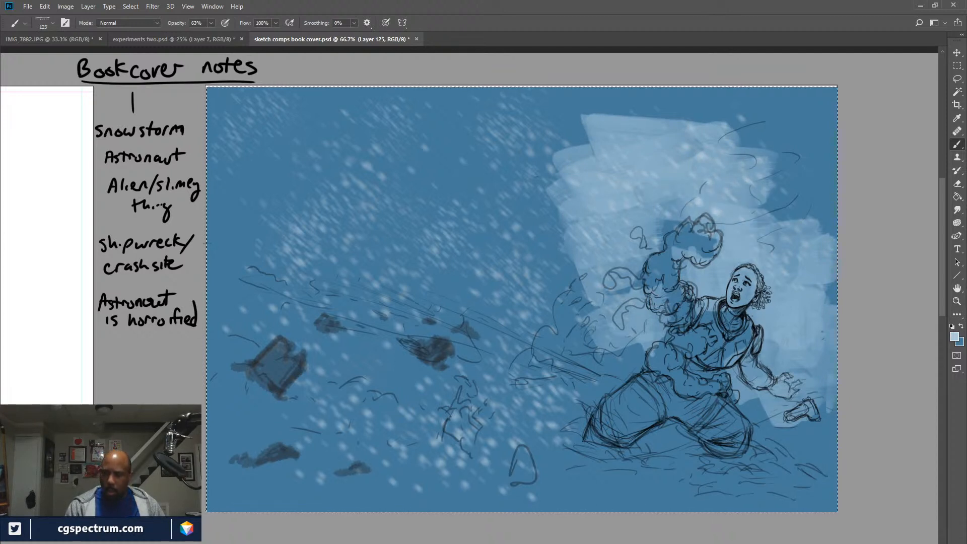
With a smaller brush, brighten the background around the outstretched arm and pistol, and touch up the area under the forearm with medium blue.
key(bracketleft)
key(bracketleft)
key(bracketleft)
key(bracketleft)
key(bracketleft)
key(bracketleft)
key(bracketleft)
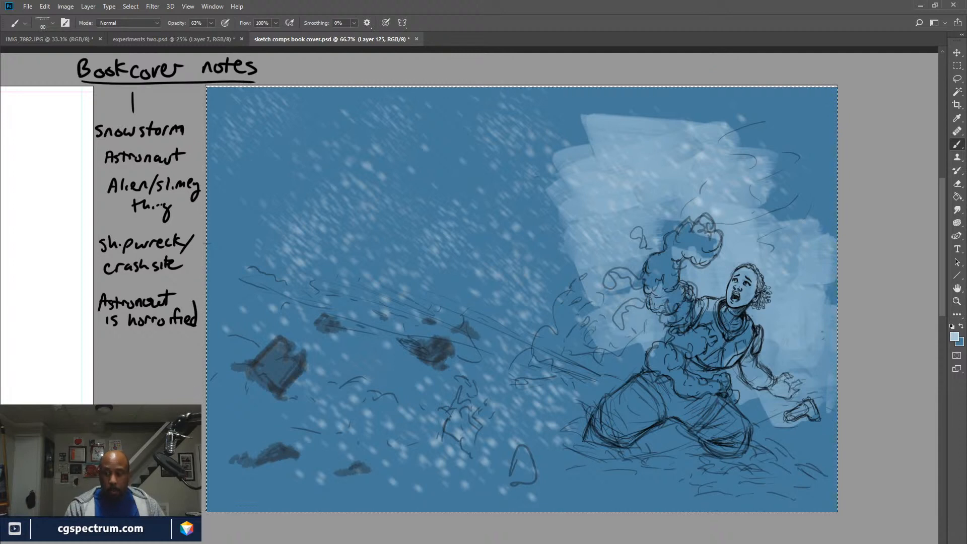
mouse_move(754, 320)
mouse_down()
mouse_move(779, 305)
mouse_move(761, 325)
mouse_move(798, 333)
mouse_move(829, 378)
mouse_move(786, 392)
mouse_move(736, 387)
mouse_move(762, 405)
mouse_move(739, 368)
mouse_move(786, 405)
mouse_move(827, 409)
mouse_move(831, 391)
mouse_up()
mouse_move(753, 421)
mouse_down()
mouse_move(818, 424)
mouse_move(796, 432)
mouse_move(801, 414)
mouse_up()
key(x)
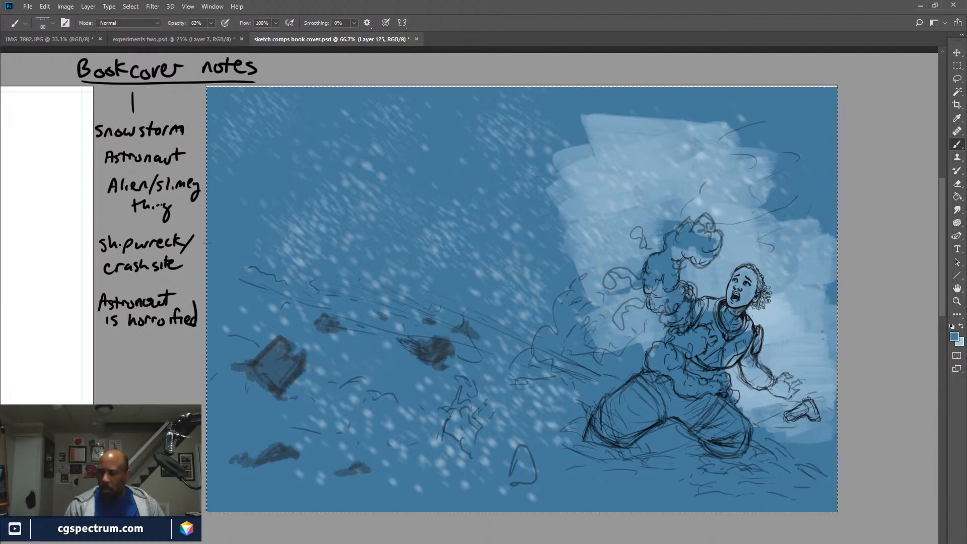
drag(742, 399, 769, 393)
Spread pale blue over the billowing shapes beside the tentacle and across the sky out to the cover's right edge.
key(x)
mouse_move(603, 354)
mouse_down()
mouse_move(638, 355)
mouse_move(600, 363)
mouse_move(626, 369)
mouse_move(581, 352)
mouse_move(571, 314)
mouse_move(548, 291)
mouse_move(580, 262)
mouse_move(655, 247)
mouse_move(680, 221)
mouse_up()
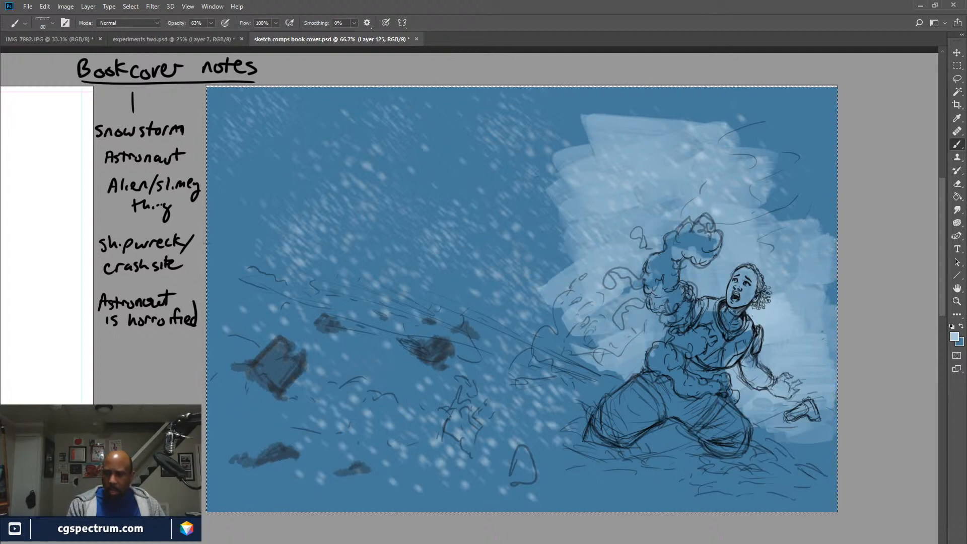
mouse_move(826, 164)
mouse_down()
mouse_move(755, 189)
mouse_move(758, 146)
mouse_move(746, 151)
mouse_up()
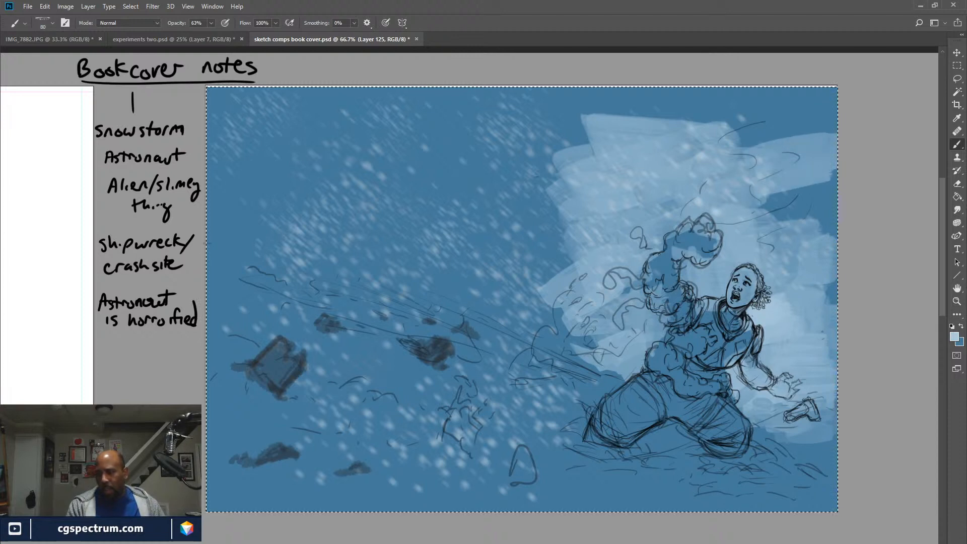
mouse_move(771, 194)
mouse_down()
mouse_move(828, 181)
mouse_move(760, 207)
mouse_move(770, 221)
mouse_move(829, 222)
mouse_up()
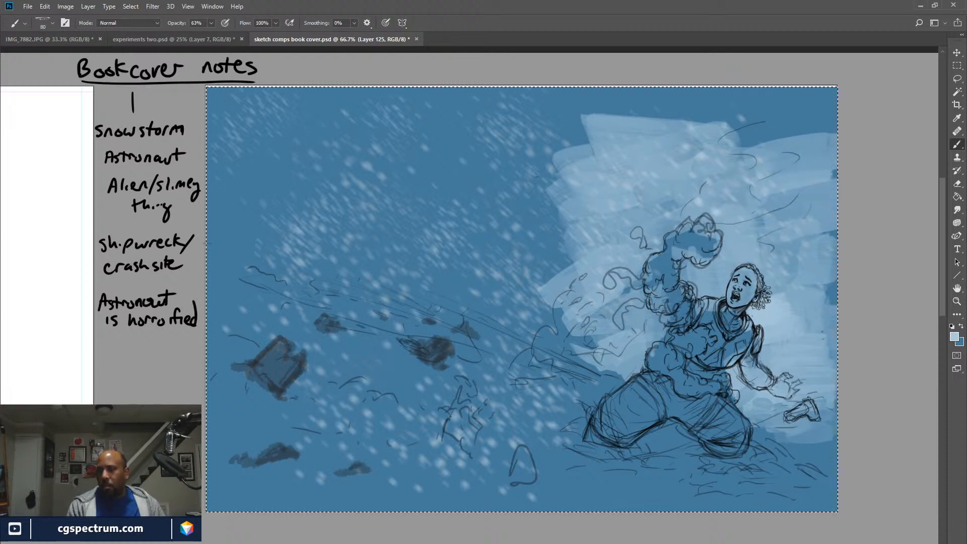
mouse_move(766, 227)
mouse_down()
mouse_move(826, 252)
mouse_move(828, 318)
mouse_up()
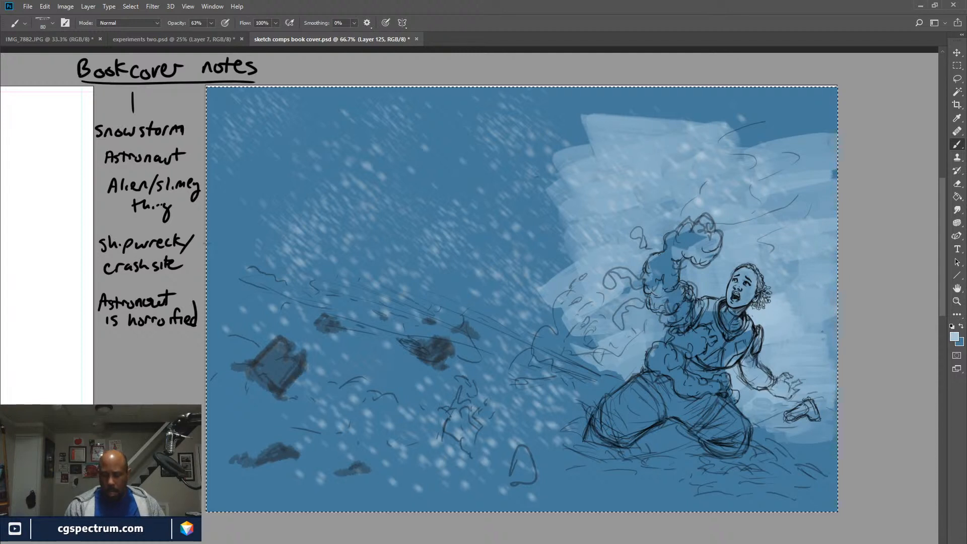
Knock back the upper sky with medium blue using a 175 px brush, softening the pale area's edges toward the spine.
key(x)
key(])
key(])
key(])
key(])
key(])
mouse_move(622, 164)
mouse_down()
mouse_move(612, 188)
mouse_move(540, 237)
mouse_move(575, 133)
mouse_move(486, 201)
mouse_up()
mouse_move(481, 154)
mouse_down()
mouse_move(554, 126)
mouse_move(468, 151)
mouse_move(474, 111)
mouse_move(418, 133)
mouse_up()
mouse_move(579, 146)
mouse_down()
mouse_move(635, 101)
mouse_move(579, 91)
mouse_move(705, 111)
mouse_move(665, 101)
mouse_move(630, 151)
mouse_up()
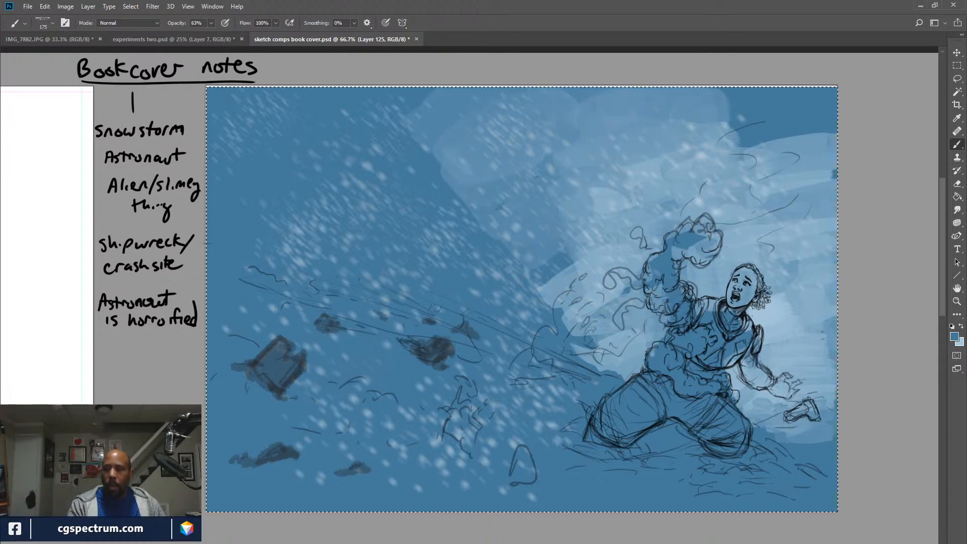
mouse_move(630, 101)
mouse_down()
mouse_move(642, 135)
mouse_move(741, 121)
mouse_move(811, 96)
mouse_move(786, 141)
mouse_move(743, 156)
mouse_move(796, 96)
mouse_move(758, 192)
mouse_up()
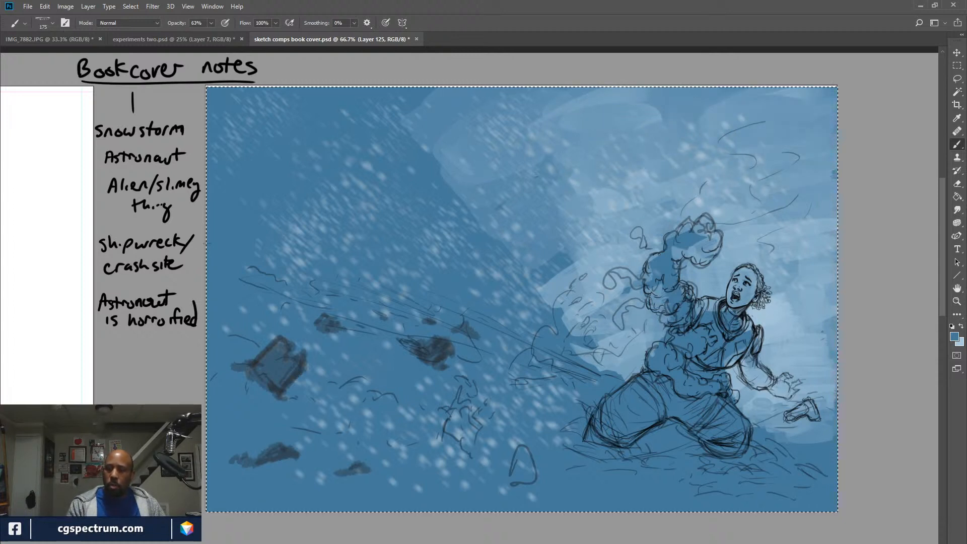
drag(826, 204, 799, 212)
mouse_move(617, 222)
mouse_down()
mouse_move(675, 189)
mouse_move(658, 199)
mouse_move(670, 216)
mouse_up()
Paint a brighter pale blue glow from the top of the sky down over the raised tentacle and the astronaut's face.
key(x)
drag(612, 244, 696, 182)
mouse_move(587, 221)
mouse_down()
mouse_move(622, 176)
mouse_move(625, 144)
mouse_move(678, 126)
mouse_up()
drag(731, 108, 630, 121)
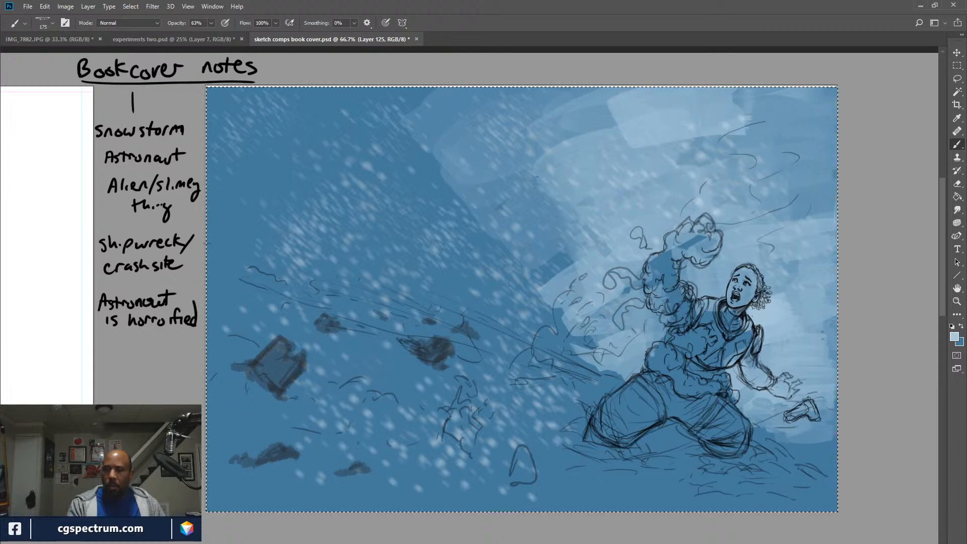
mouse_move(771, 103)
mouse_down()
mouse_move(693, 113)
mouse_move(746, 116)
mouse_up()
mouse_move(685, 98)
mouse_down()
mouse_move(617, 169)
mouse_move(733, 149)
mouse_up()
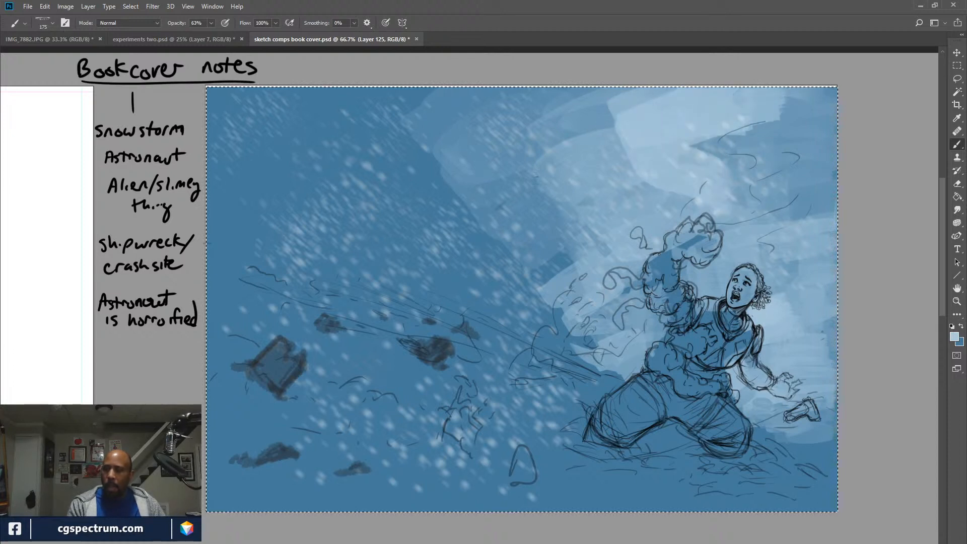
drag(680, 202, 728, 156)
mouse_move(630, 116)
mouse_down()
mouse_move(584, 181)
mouse_move(587, 162)
mouse_move(713, 212)
mouse_move(730, 181)
mouse_move(751, 216)
mouse_move(668, 264)
mouse_move(723, 277)
mouse_up()
mouse_move(738, 237)
mouse_down()
mouse_move(759, 275)
mouse_move(743, 308)
mouse_up()
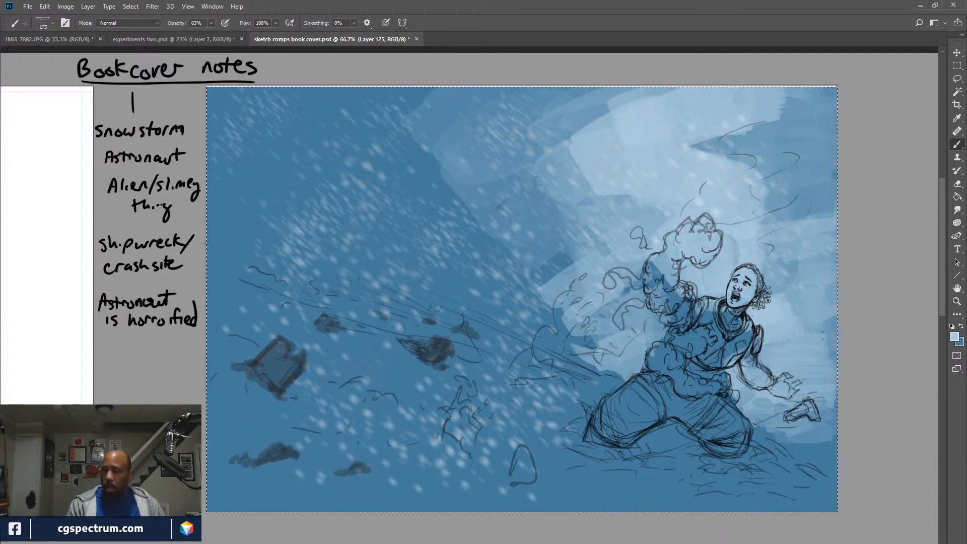
Build up pale blue beside the astronaut's head and shoulder, and blend the hard-edged strokes in the sky above.
mouse_move(761, 265)
mouse_down()
mouse_move(764, 294)
mouse_move(746, 335)
mouse_up()
drag(786, 279, 771, 355)
drag(799, 317, 829, 376)
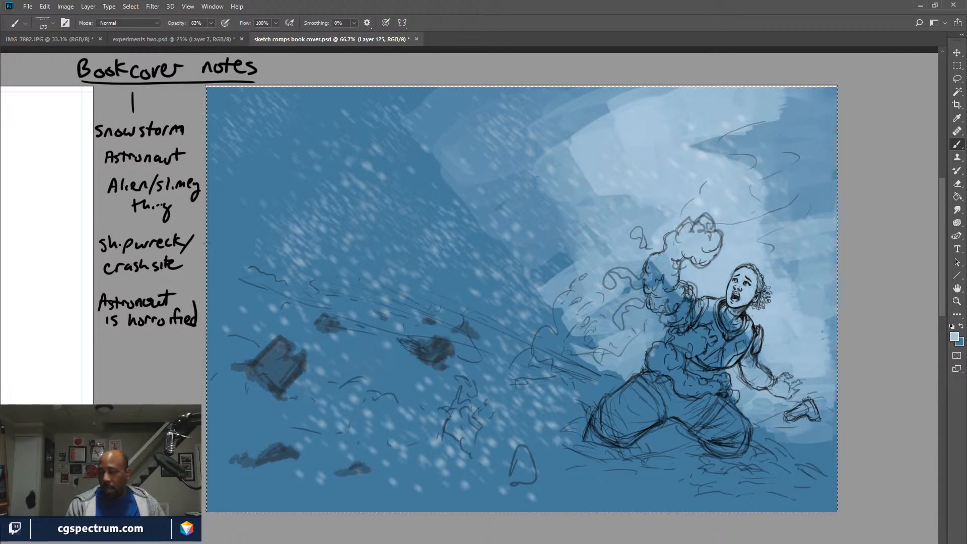
mouse_move(794, 287)
mouse_down()
mouse_move(822, 318)
mouse_move(834, 360)
mouse_move(788, 283)
mouse_up()
mouse_move(766, 100)
mouse_down()
mouse_move(755, 124)
mouse_move(780, 118)
mouse_move(708, 133)
mouse_up()
mouse_move(723, 149)
mouse_down()
mouse_move(736, 176)
mouse_move(703, 146)
mouse_move(715, 172)
mouse_up()
drag(763, 165, 758, 190)
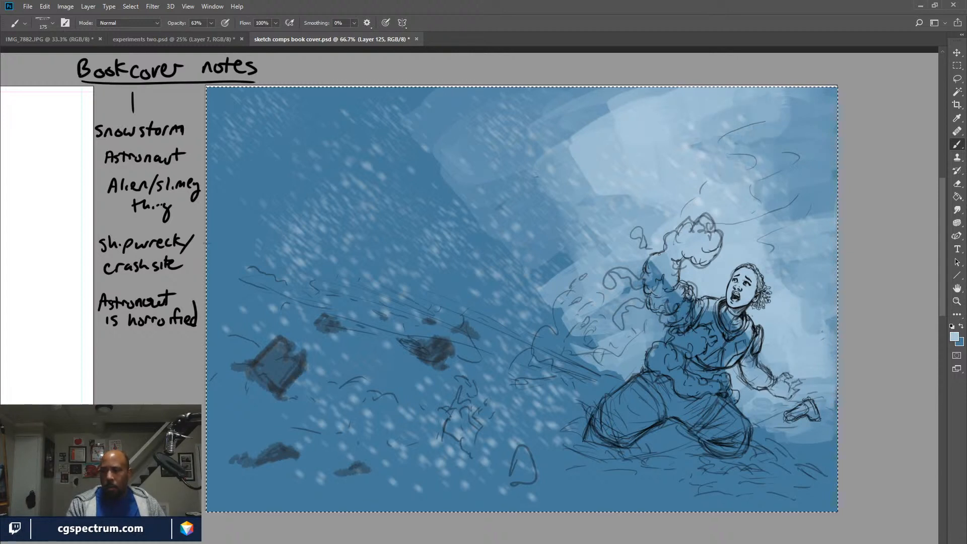
drag(780, 262, 832, 333)
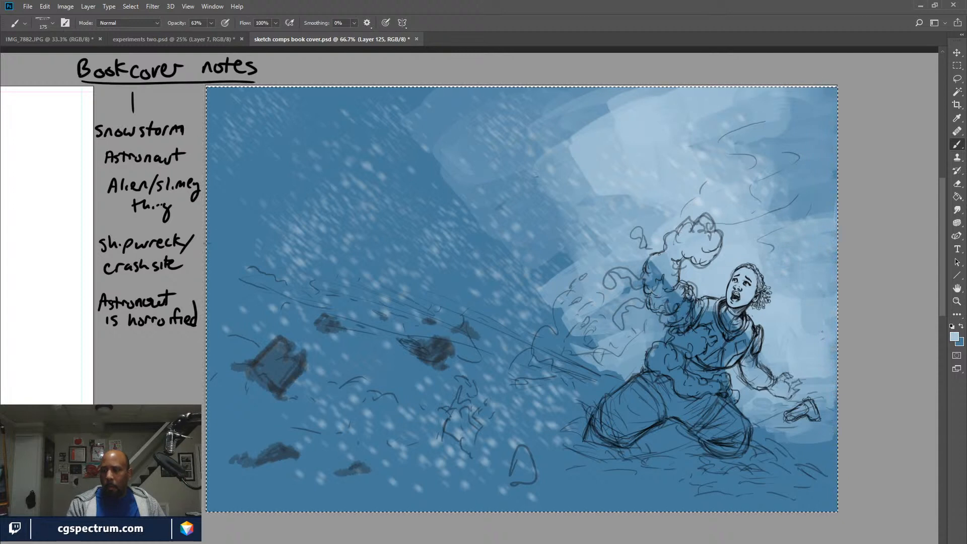
Widen the pale glow toward the spine and sweep a light cloud band diagonally across the back cover's upper sky.
mouse_move(627, 95)
mouse_down()
mouse_move(599, 105)
mouse_move(553, 151)
mouse_up()
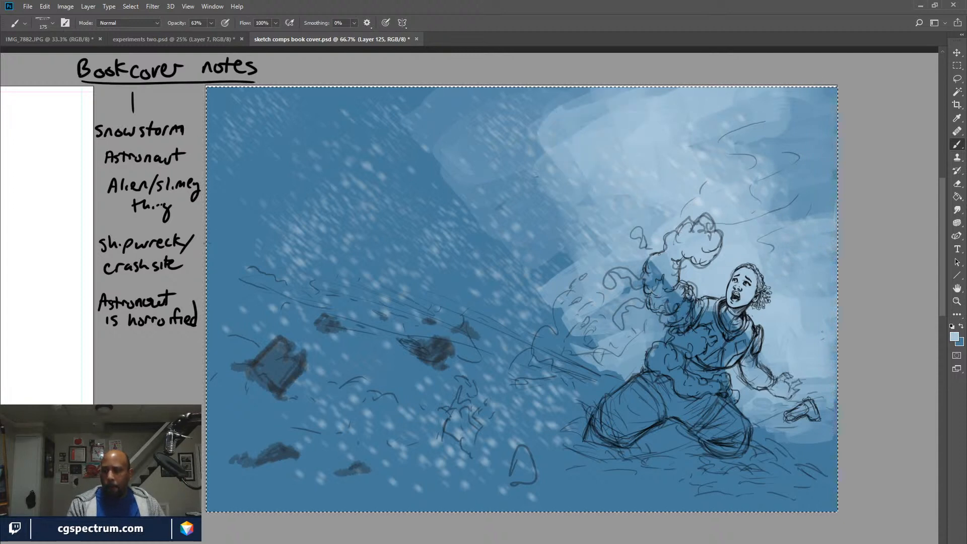
drag(572, 203, 599, 235)
mouse_move(655, 260)
mouse_down()
mouse_move(635, 295)
mouse_move(708, 343)
mouse_move(529, 237)
mouse_move(524, 176)
mouse_up()
mouse_move(372, 124)
mouse_down()
mouse_move(391, 120)
mouse_move(449, 152)
mouse_up()
mouse_move(328, 134)
mouse_down()
mouse_move(534, 221)
mouse_move(538, 176)
mouse_move(527, 162)
mouse_move(508, 173)
mouse_move(466, 144)
mouse_move(383, 110)
mouse_up()
Darken the glow's upper edge near the spine with medium blue and adjust the tones along the cover's right edge.
key(x)
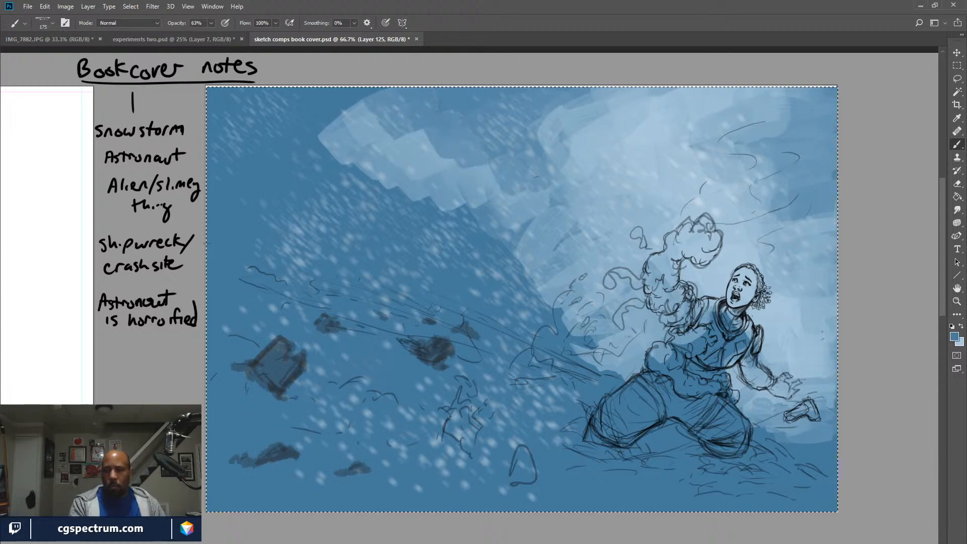
drag(546, 159, 600, 98)
drag(569, 136, 635, 91)
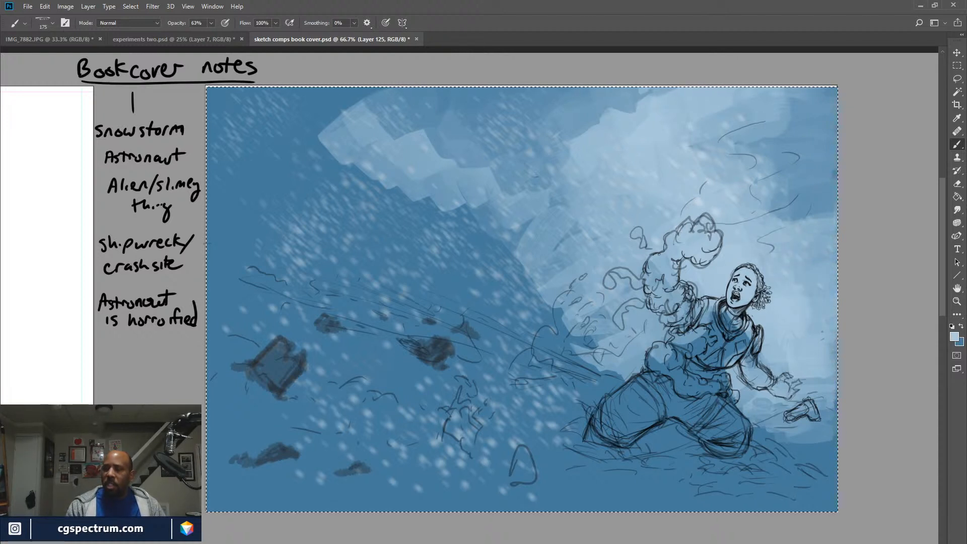
mouse_move(835, 232)
mouse_down()
mouse_move(807, 246)
mouse_move(775, 225)
mouse_move(823, 209)
mouse_up()
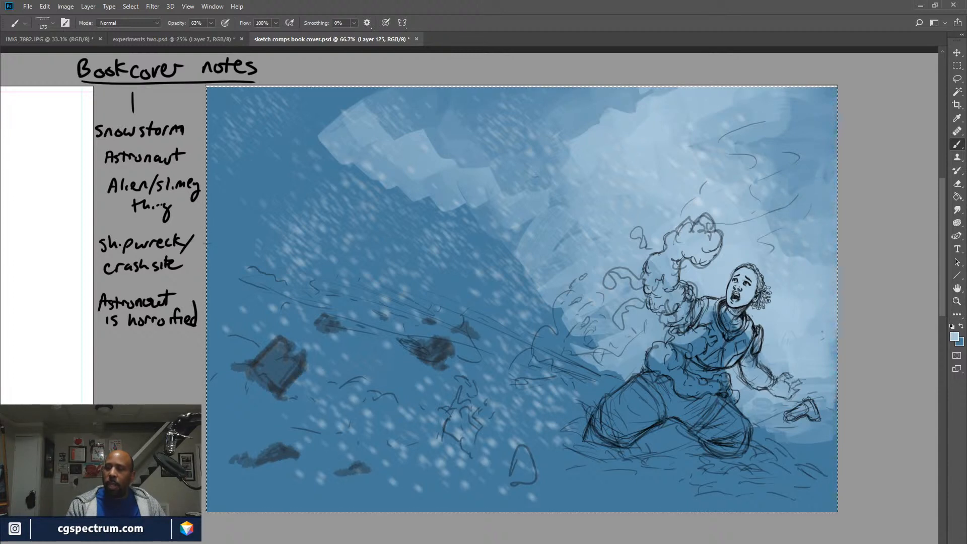
key(x)
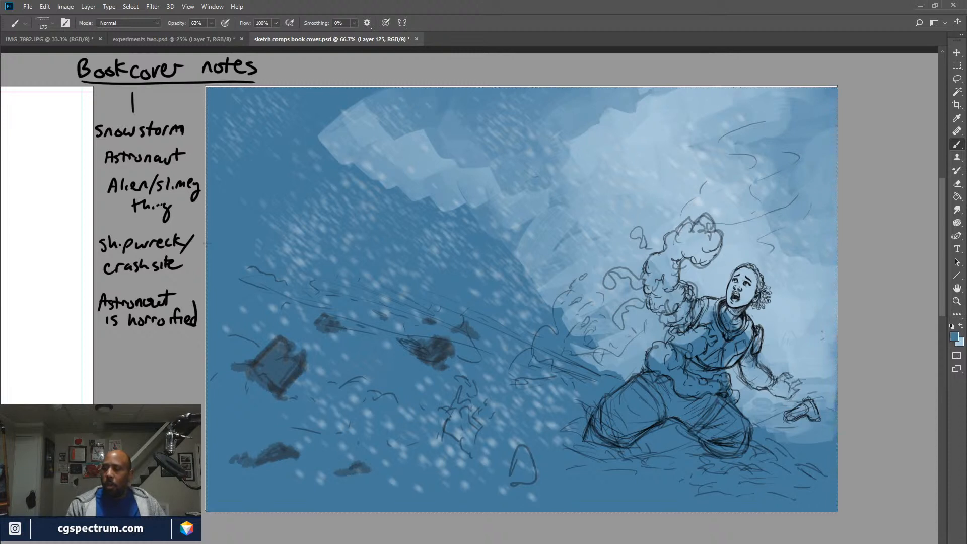
mouse_move(829, 135)
mouse_down()
mouse_move(816, 170)
mouse_move(812, 115)
mouse_move(817, 152)
mouse_up()
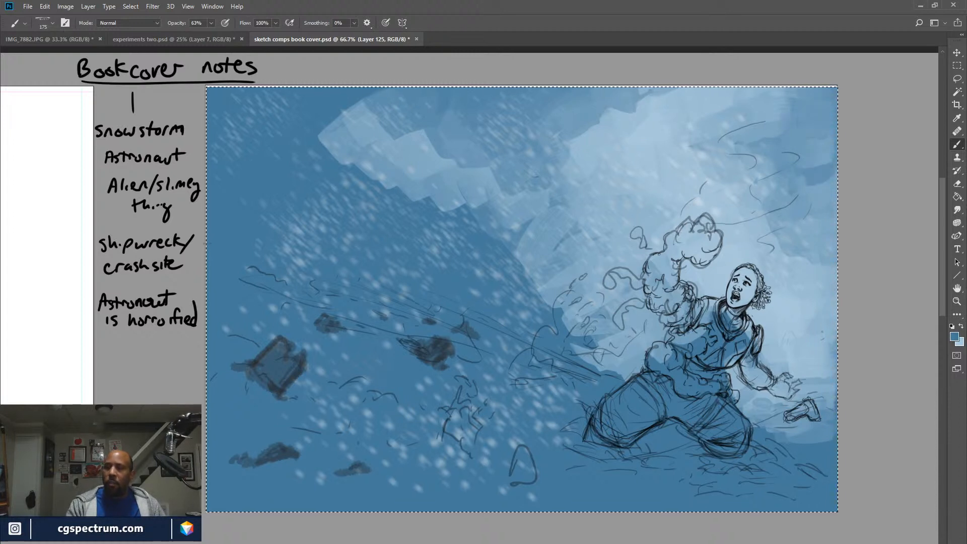
drag(785, 93, 757, 117)
drag(654, 101, 613, 126)
Blend alternating pale and medium blue strokes over the upper sky between the spine and the bright glow.
key(x)
mouse_move(669, 94)
mouse_down()
mouse_move(647, 121)
mouse_move(604, 110)
mouse_move(578, 119)
mouse_move(536, 174)
mouse_move(533, 200)
mouse_up()
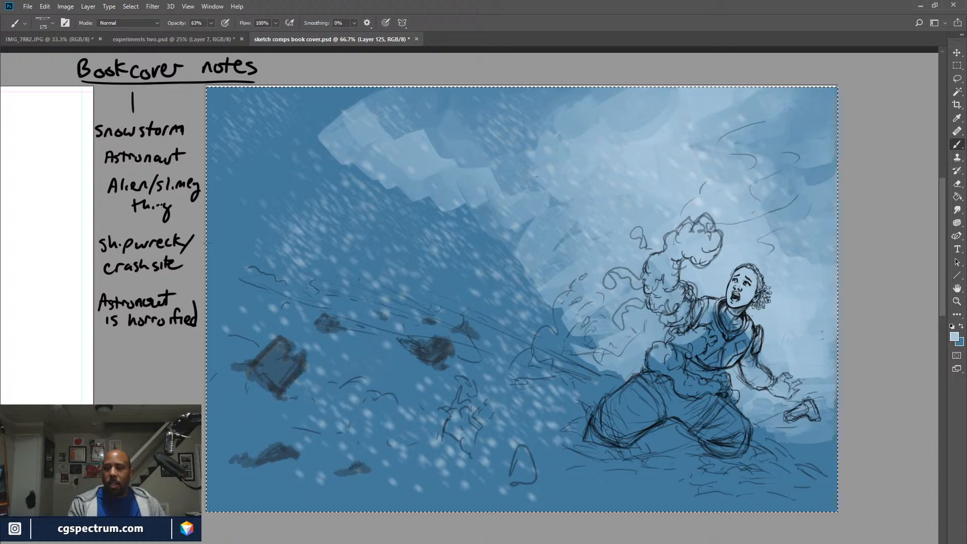
drag(544, 135, 532, 164)
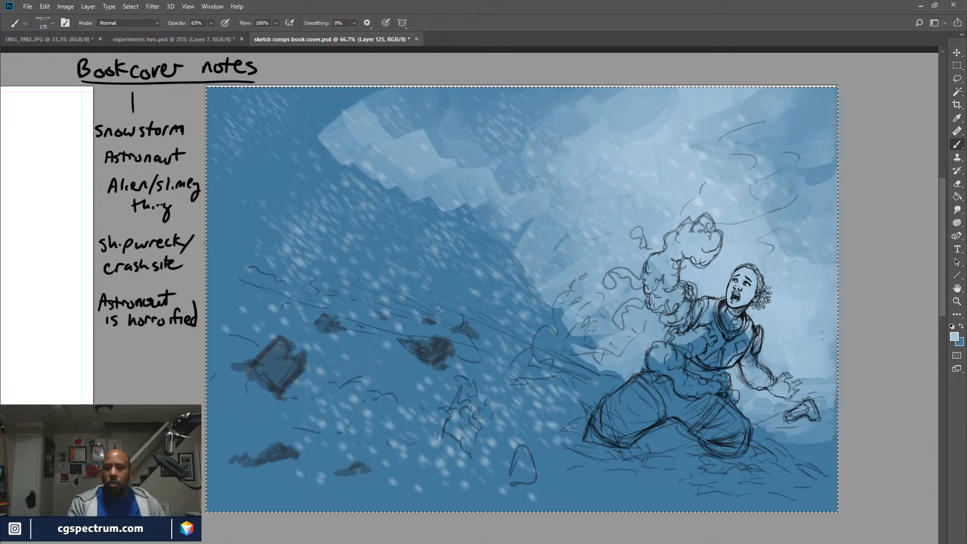
drag(575, 120, 622, 105)
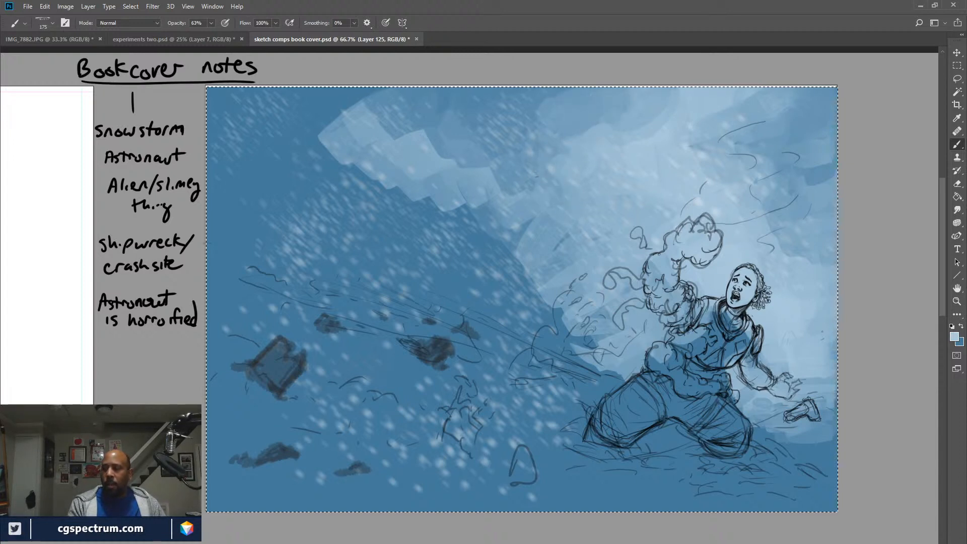
key(x)
mouse_move(545, 151)
mouse_down()
mouse_move(551, 119)
mouse_move(608, 99)
mouse_move(584, 119)
mouse_up()
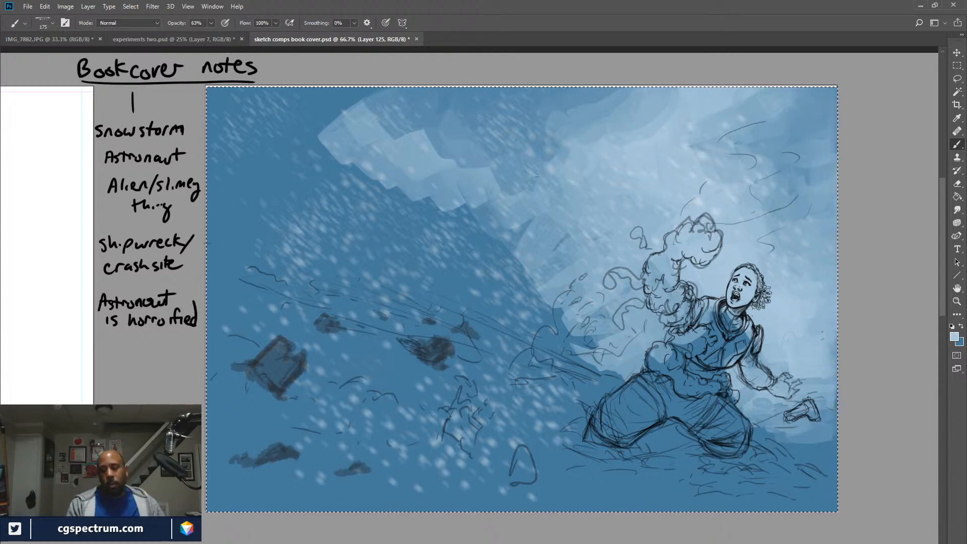
Smooth the jagged lower edge of the diagonal cloud band, extending its pale blue toward the back cover's upper corner and the spine.
drag(550, 225, 555, 261)
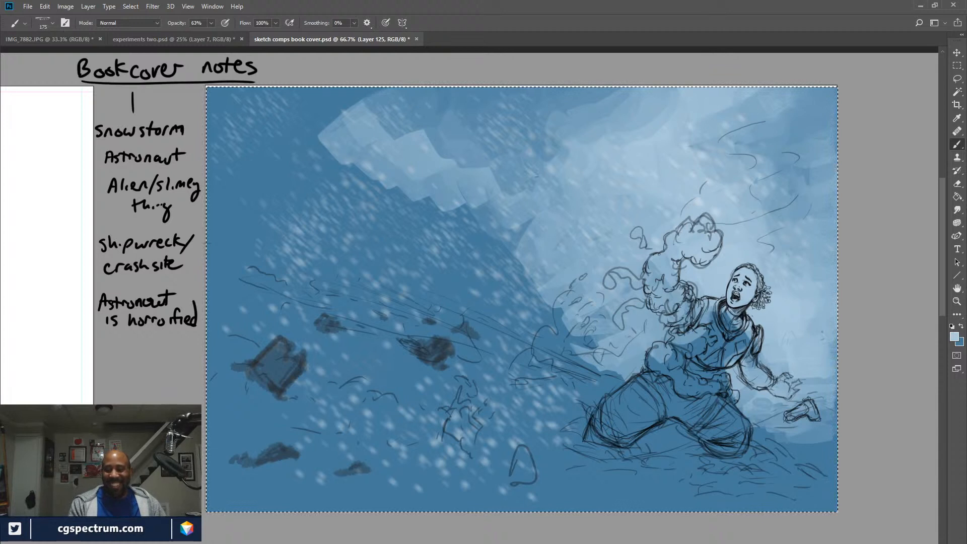
mouse_move(533, 222)
mouse_down()
mouse_move(512, 231)
mouse_move(442, 186)
mouse_up()
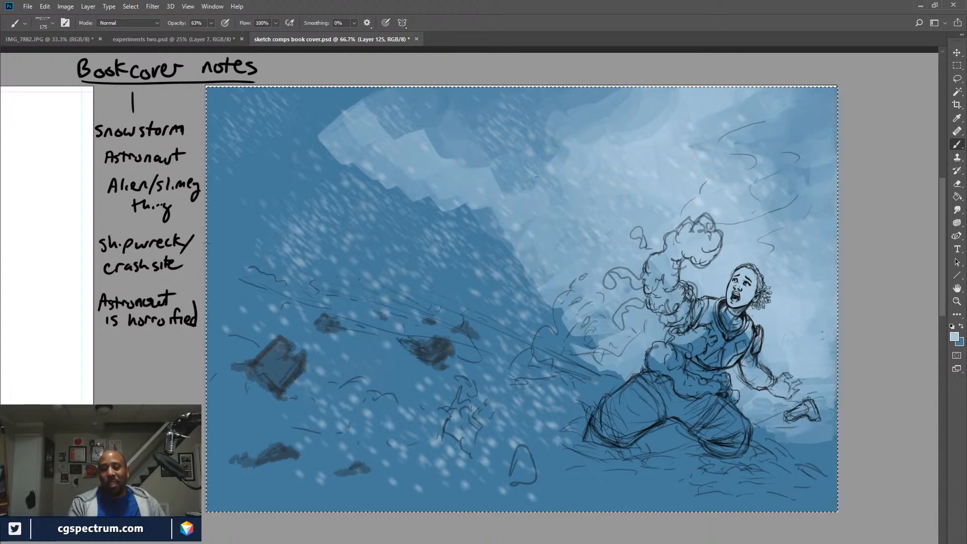
drag(502, 180, 527, 182)
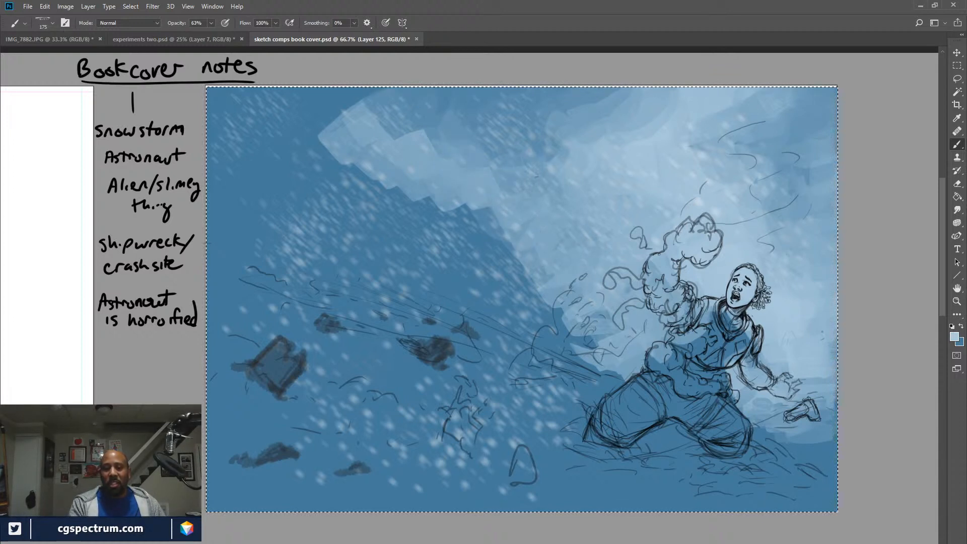
mouse_move(408, 134)
mouse_down()
mouse_move(305, 108)
mouse_move(323, 91)
mouse_up()
mouse_move(408, 196)
mouse_down()
mouse_move(358, 171)
mouse_move(541, 274)
mouse_up()
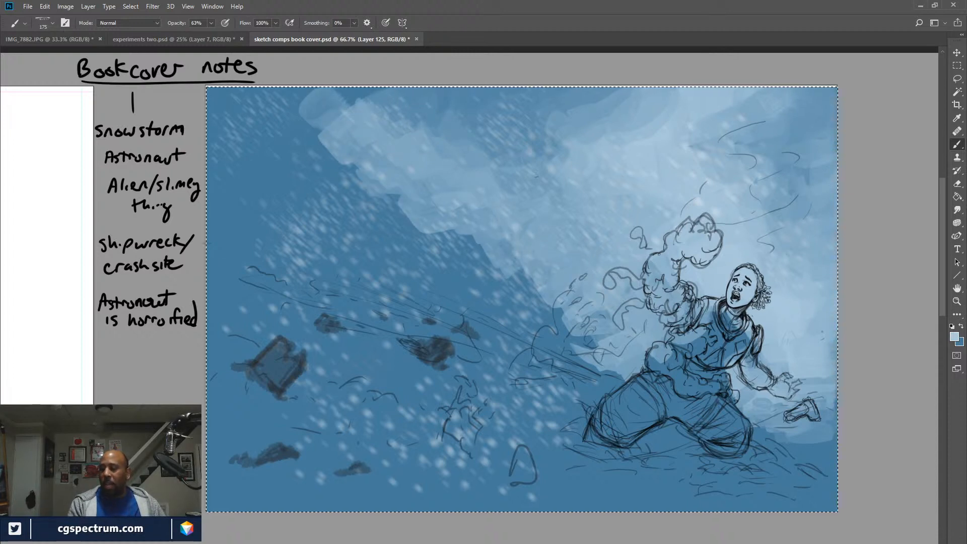
Extend the pale glow around the astronaut's hand, the lower tentacle and the plume beside it, and down the snow slope behind the dropped gun.
drag(813, 394, 829, 364)
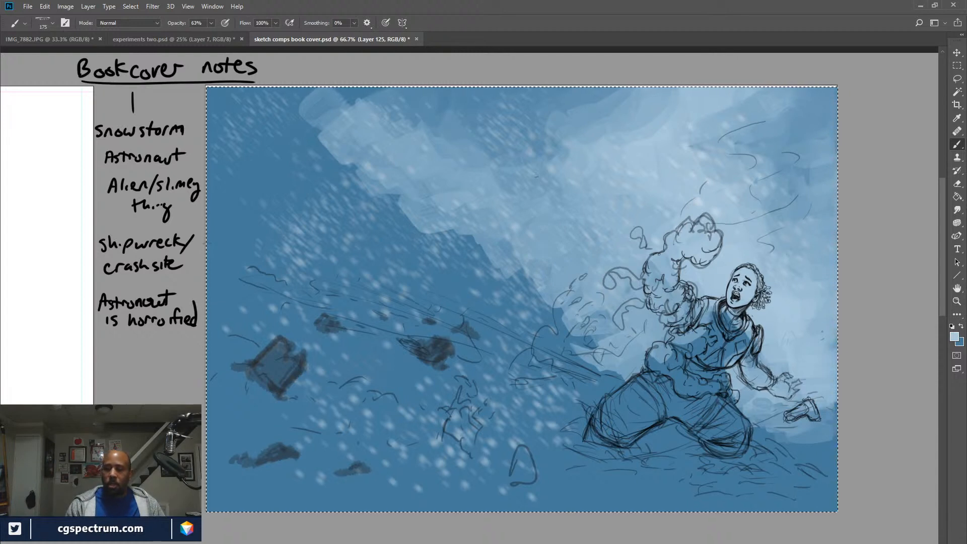
drag(759, 408, 786, 407)
mouse_move(645, 363)
mouse_down()
mouse_move(623, 345)
mouse_move(660, 340)
mouse_up()
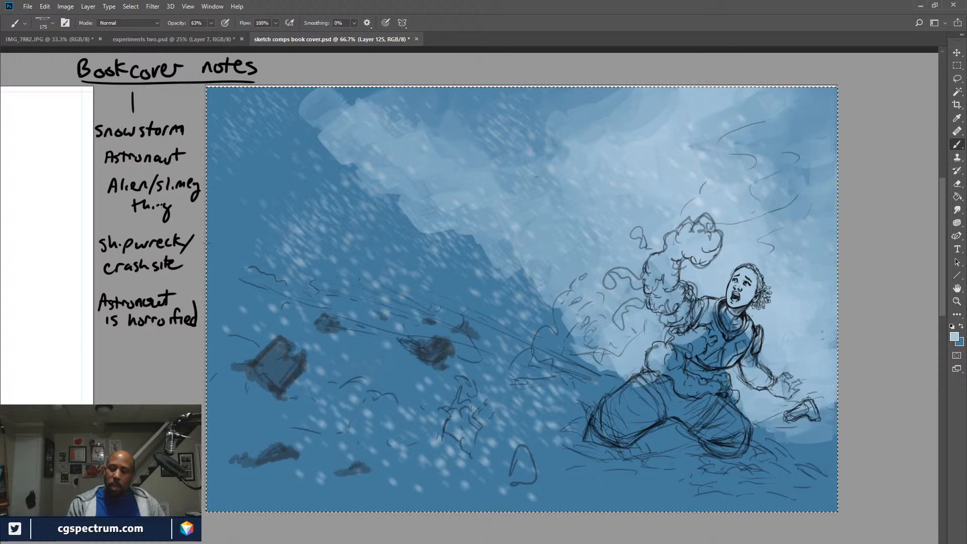
mouse_move(553, 319)
mouse_down()
mouse_move(582, 355)
mouse_move(529, 321)
mouse_move(619, 378)
mouse_move(575, 353)
mouse_up()
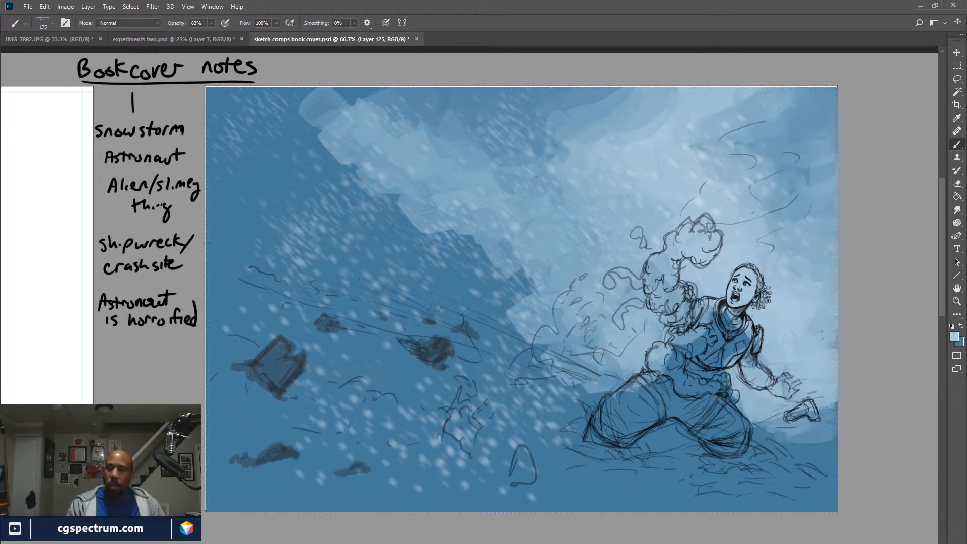
drag(617, 378, 635, 394)
mouse_move(761, 423)
mouse_down()
mouse_move(784, 434)
mouse_move(829, 417)
mouse_move(790, 444)
mouse_move(821, 451)
mouse_move(822, 465)
mouse_up()
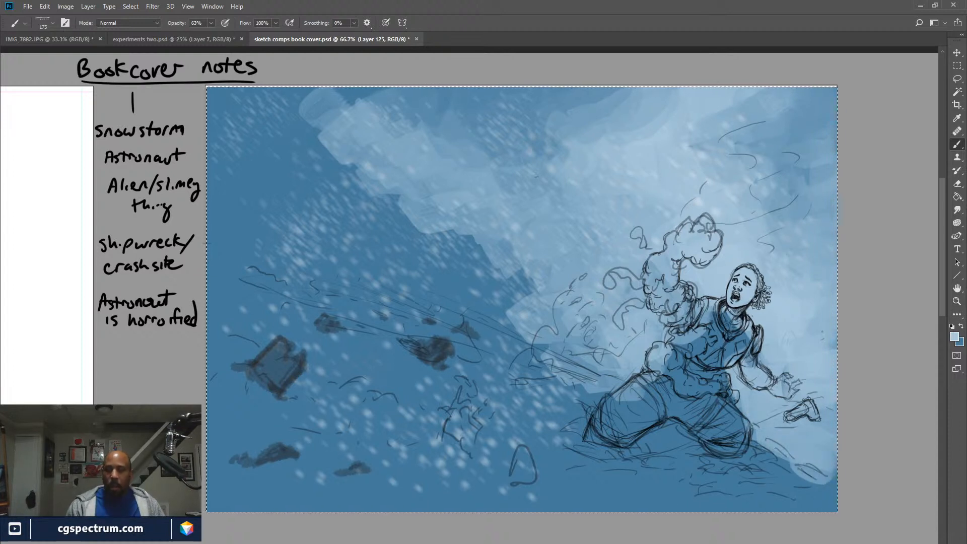
mouse_move(771, 446)
mouse_down()
mouse_move(794, 457)
mouse_move(832, 414)
mouse_move(830, 476)
mouse_up()
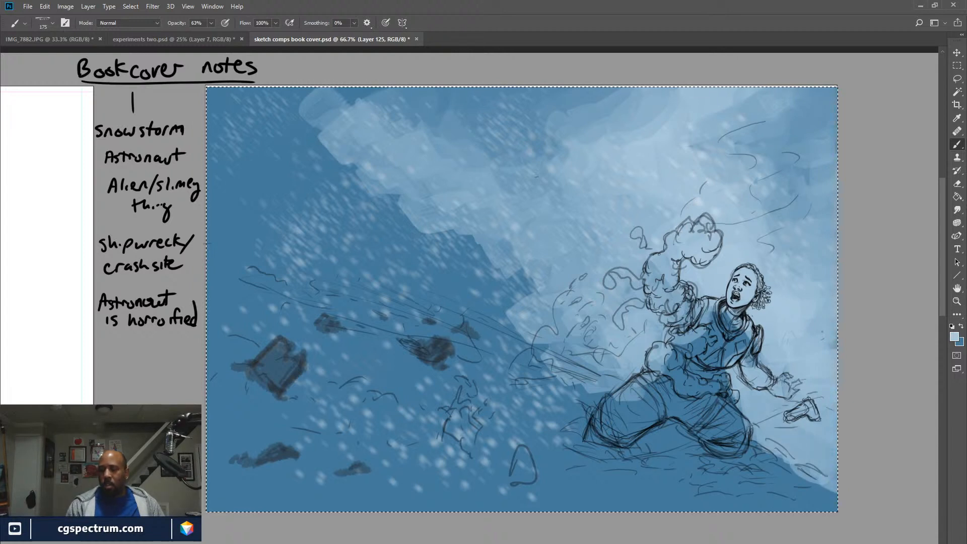
Even out the pale blue between the astronaut's outstretched arm and the cover's edge, and lighten the tentacle and torso.
mouse_move(816, 367)
mouse_down()
mouse_move(786, 340)
mouse_move(819, 345)
mouse_up()
drag(777, 319, 806, 307)
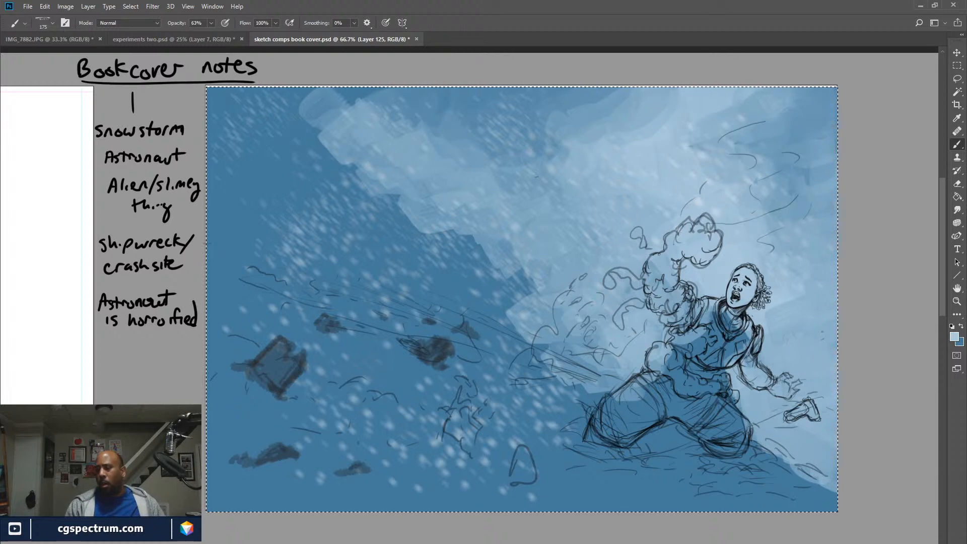
mouse_move(768, 343)
mouse_down()
mouse_move(778, 345)
mouse_move(788, 323)
mouse_up()
mouse_move(749, 347)
mouse_down()
mouse_move(779, 384)
mouse_move(789, 368)
mouse_up()
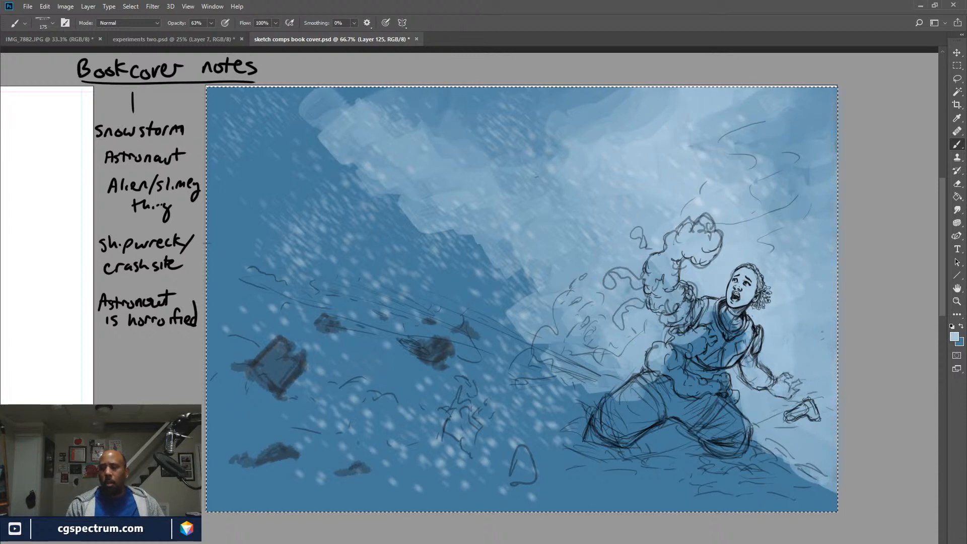
mouse_move(790, 335)
mouse_down()
mouse_move(786, 375)
mouse_move(744, 387)
mouse_move(793, 388)
mouse_up()
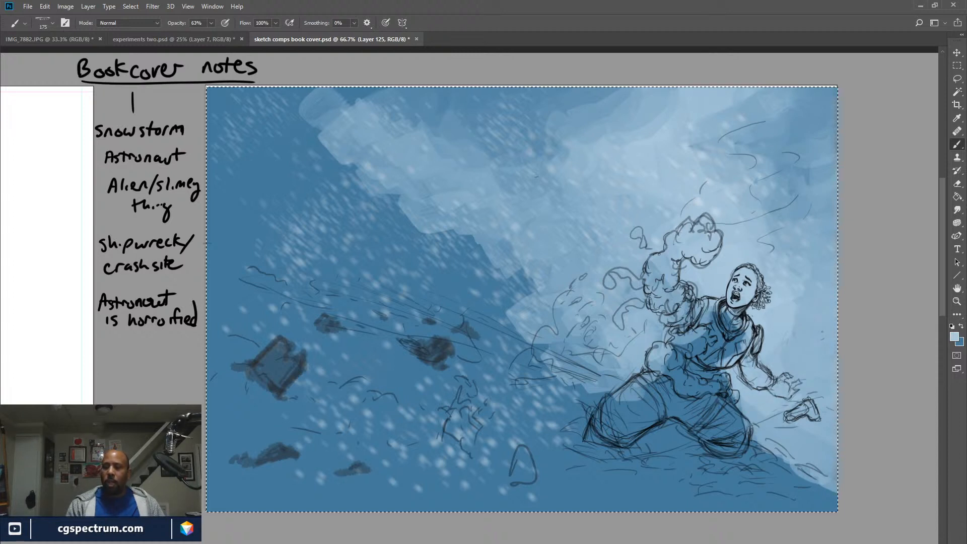
drag(789, 317, 789, 386)
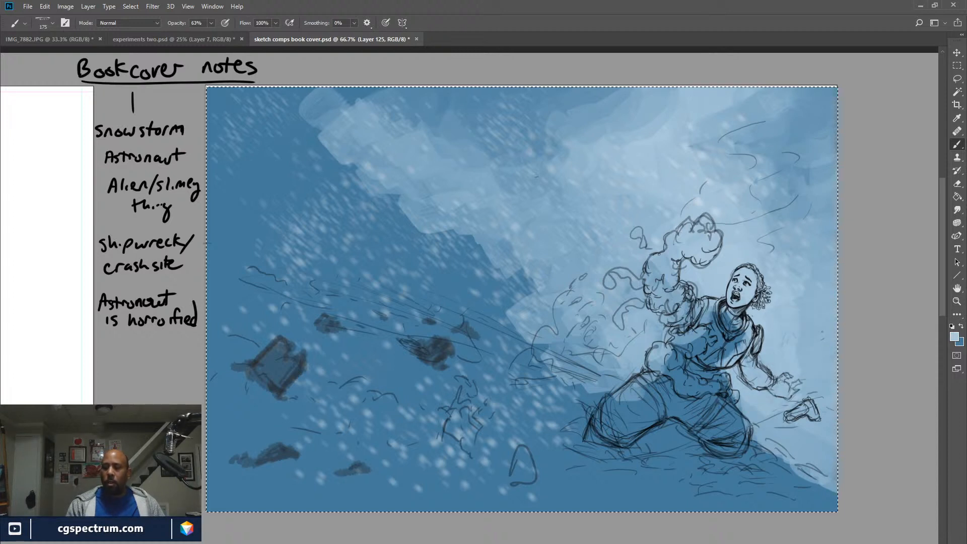
drag(795, 348, 787, 373)
drag(763, 410, 754, 424)
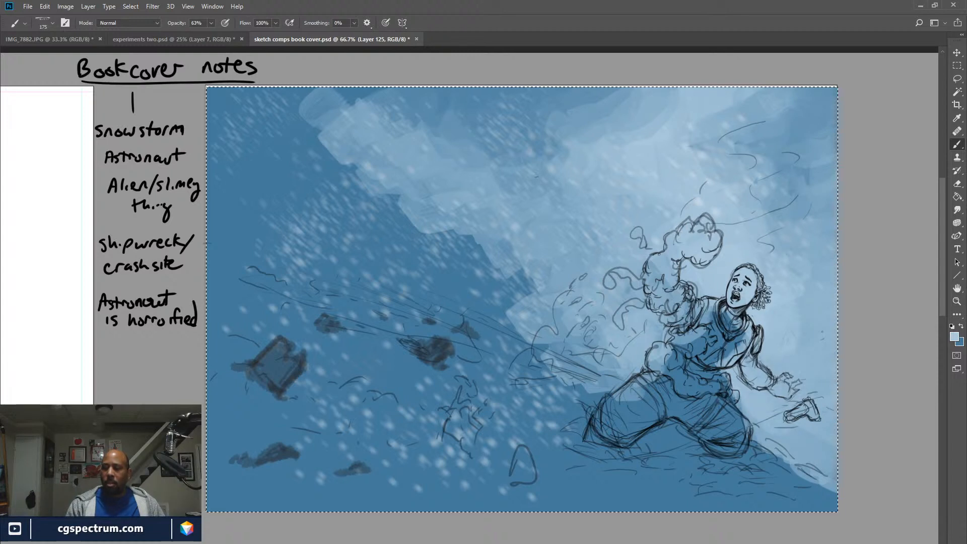
drag(827, 414, 824, 440)
mouse_move(824, 395)
mouse_down()
mouse_move(829, 383)
mouse_move(789, 361)
mouse_up()
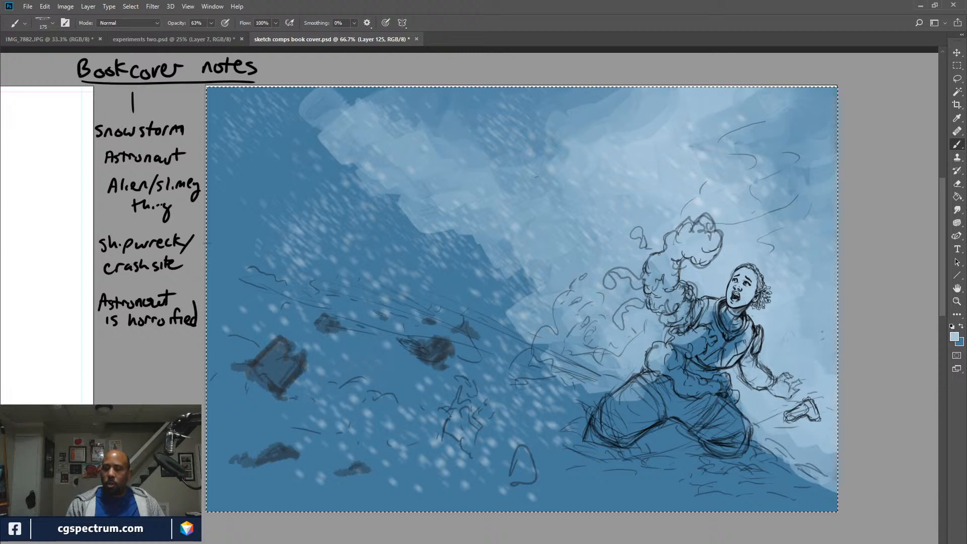
drag(801, 417, 832, 460)
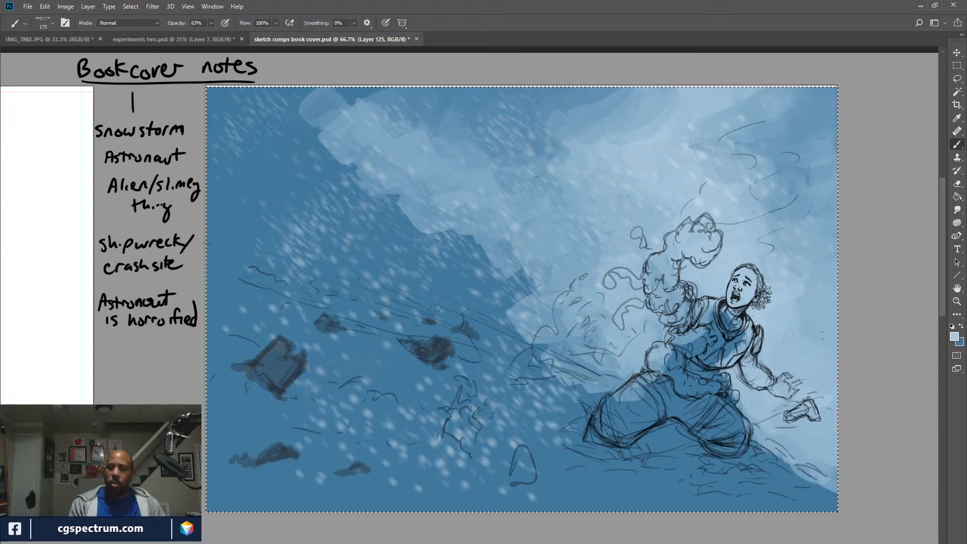
mouse_move(670, 261)
mouse_down()
mouse_move(666, 316)
mouse_move(700, 307)
mouse_move(710, 348)
mouse_move(733, 312)
mouse_move(741, 358)
mouse_move(679, 355)
mouse_up()
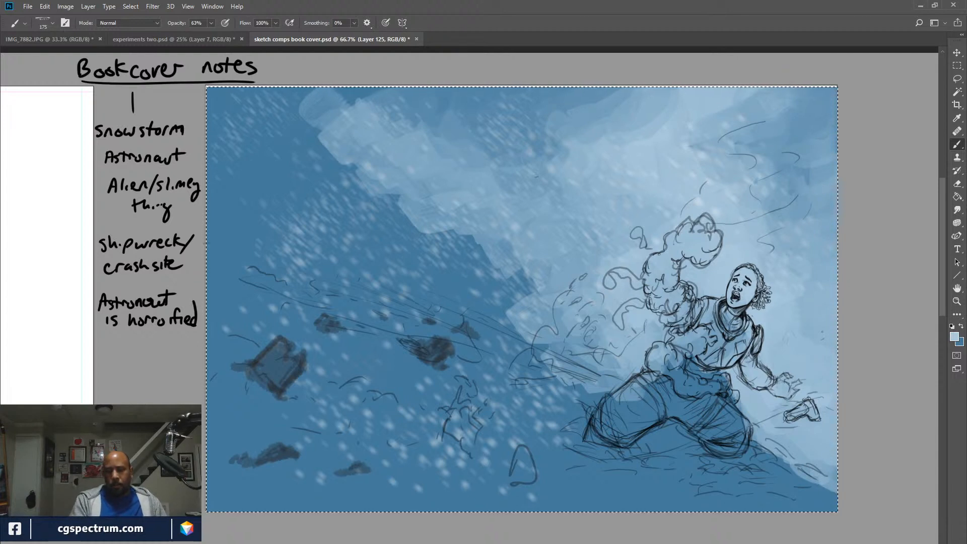
Paint a broad pale snow bank diagonally across the back cover's ground through the wreckage, continuing beneath the astronaut's legs.
drag(364, 347, 476, 395)
mouse_move(476, 395)
mouse_down()
mouse_move(297, 351)
mouse_move(267, 332)
mouse_up()
mouse_move(267, 332)
mouse_down()
mouse_move(496, 413)
mouse_move(290, 336)
mouse_move(378, 358)
mouse_move(522, 431)
mouse_move(588, 434)
mouse_up()
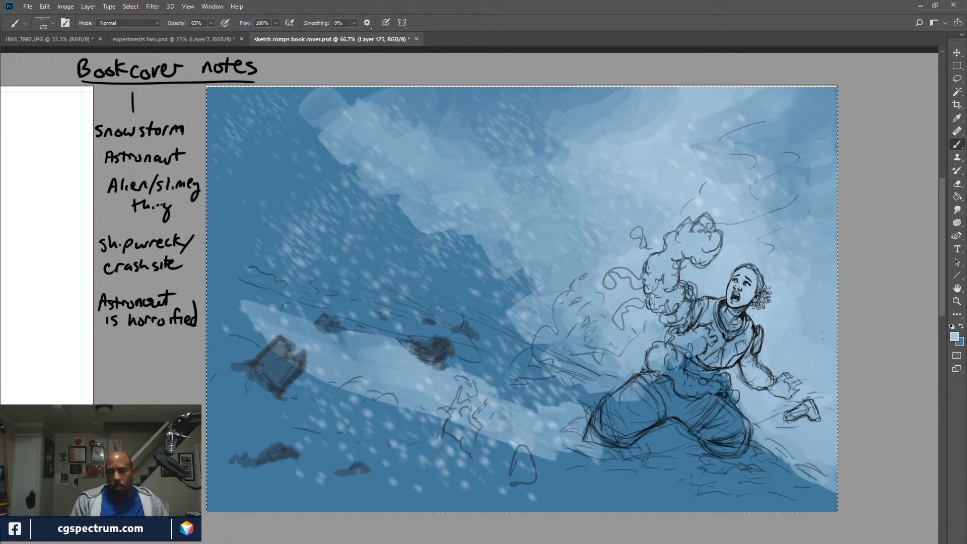
mouse_move(673, 446)
mouse_down()
mouse_move(672, 460)
mouse_move(680, 443)
mouse_move(716, 477)
mouse_move(660, 453)
mouse_move(655, 468)
mouse_up()
mouse_move(451, 421)
mouse_down()
mouse_move(433, 428)
mouse_move(332, 404)
mouse_up()
mouse_move(398, 413)
mouse_down()
mouse_move(494, 446)
mouse_move(313, 400)
mouse_move(481, 460)
mouse_up()
mouse_move(372, 352)
mouse_down()
mouse_move(308, 347)
mouse_move(216, 297)
mouse_move(277, 289)
mouse_move(504, 398)
mouse_move(574, 398)
mouse_move(539, 371)
mouse_move(477, 371)
mouse_move(212, 287)
mouse_up()
Work medium blue into the snow bank's lower side and spread pale blue along the ground at the base of the spine.
key(x)
mouse_move(249, 340)
mouse_down()
mouse_move(305, 398)
mouse_move(353, 426)
mouse_move(353, 444)
mouse_move(468, 468)
mouse_move(562, 468)
mouse_move(497, 456)
mouse_up()
key(x)
mouse_move(536, 482)
mouse_down()
mouse_move(446, 446)
mouse_move(429, 423)
mouse_move(466, 486)
mouse_move(541, 499)
mouse_move(584, 463)
mouse_move(600, 484)
mouse_move(622, 459)
mouse_move(640, 499)
mouse_up()
mouse_move(456, 479)
mouse_down()
mouse_move(496, 499)
mouse_move(424, 471)
mouse_move(479, 499)
mouse_up()
mouse_move(479, 499)
mouse_down()
mouse_move(574, 503)
mouse_move(557, 481)
mouse_move(612, 489)
mouse_up()
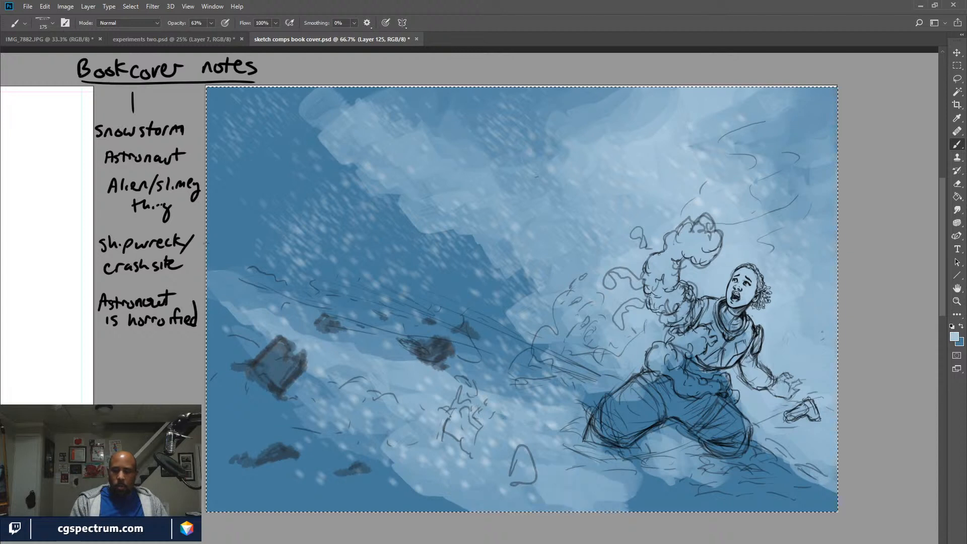
Brighten the snow bank around the wreckage with pale blue, alternating with medium blue to shape its lower edge.
mouse_move(539, 484)
mouse_down()
mouse_move(511, 453)
mouse_move(507, 428)
mouse_move(484, 443)
mouse_move(330, 398)
mouse_move(219, 302)
mouse_up()
drag(295, 387, 327, 404)
key(x)
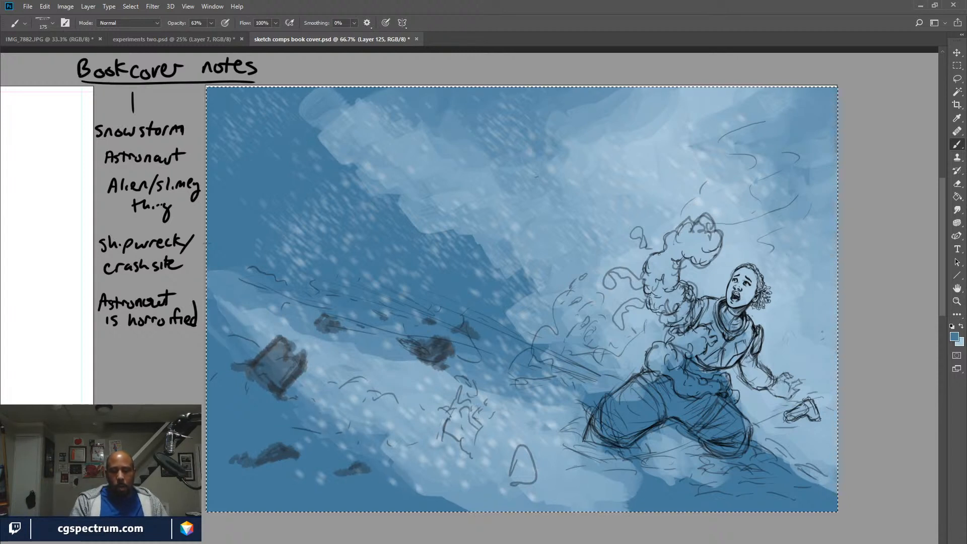
mouse_move(312, 398)
mouse_down()
mouse_move(460, 484)
mouse_move(536, 501)
mouse_move(312, 383)
mouse_move(237, 327)
mouse_move(222, 303)
mouse_up()
key(x)
mouse_move(283, 323)
mouse_down()
mouse_move(398, 352)
mouse_move(590, 433)
mouse_up()
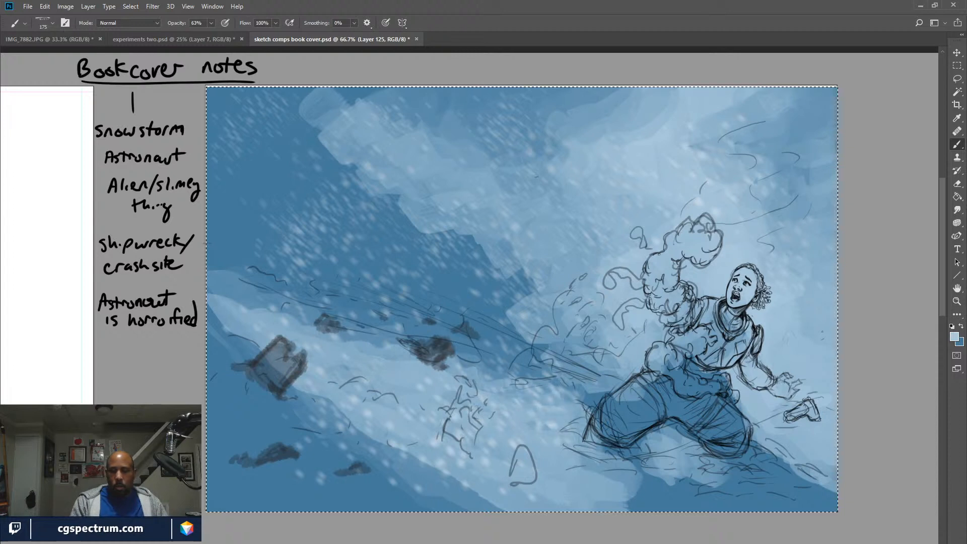
mouse_move(320, 400)
mouse_down()
mouse_move(497, 507)
mouse_move(587, 503)
mouse_up()
Soften the snow bank's lower edge with medium blue and blend the ground below the astronaut's knees out to the cover's edge.
key(x)
drag(399, 463, 473, 504)
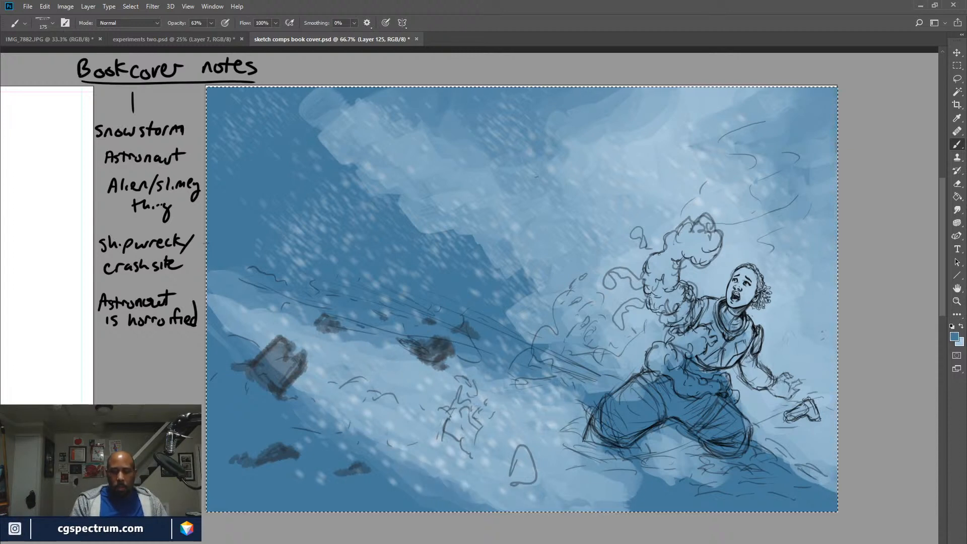
drag(432, 476, 481, 503)
mouse_move(346, 437)
mouse_down()
mouse_move(288, 422)
mouse_move(281, 407)
mouse_move(293, 411)
mouse_move(212, 313)
mouse_up()
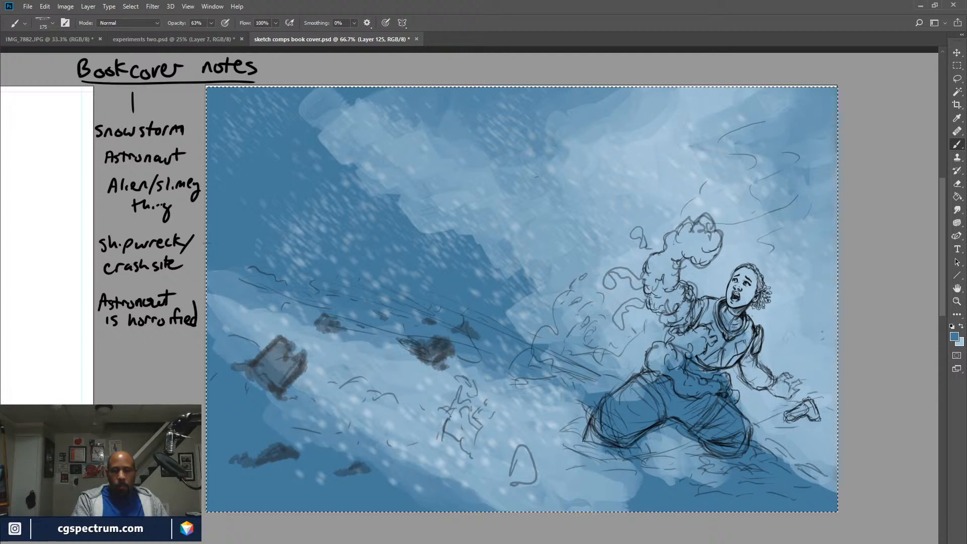
mouse_move(632, 490)
mouse_down()
mouse_move(797, 505)
mouse_move(822, 489)
mouse_move(729, 463)
mouse_move(729, 494)
mouse_move(816, 503)
mouse_up()
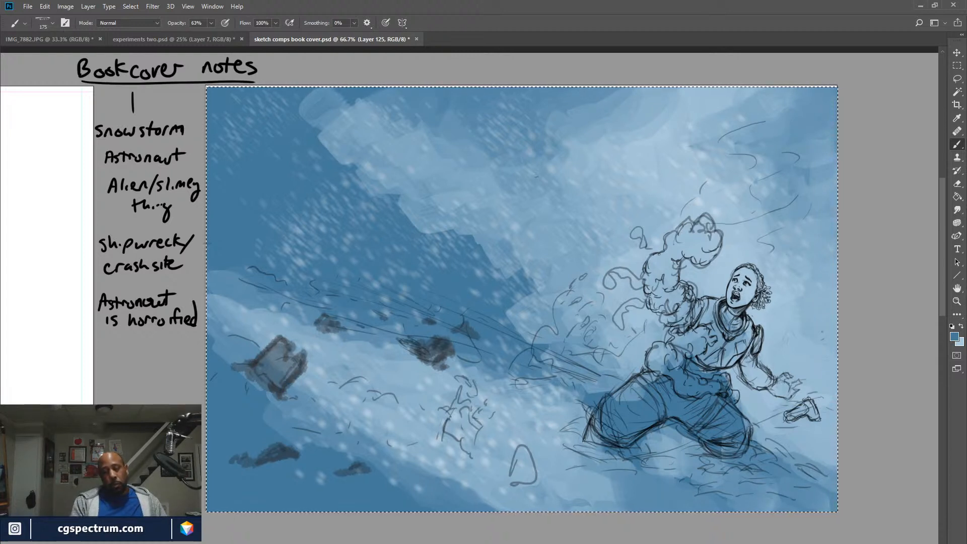
Blend the cloud band's lower boundary into the dark sky near the spine with alternating medium and pale blue strokes.
mouse_move(419, 232)
mouse_down()
mouse_move(472, 242)
mouse_move(450, 235)
mouse_move(474, 281)
mouse_move(513, 244)
mouse_move(466, 205)
mouse_move(519, 222)
mouse_up()
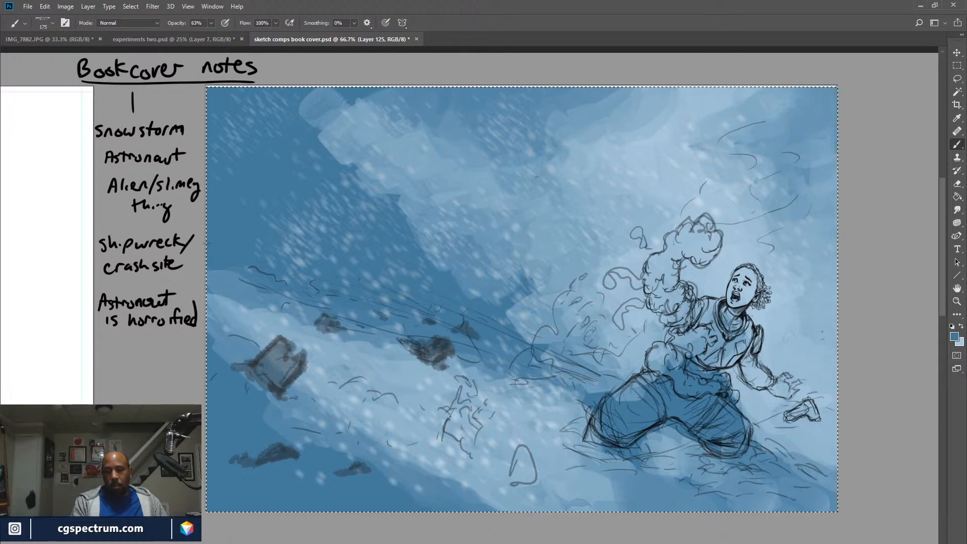
mouse_move(482, 290)
mouse_down()
mouse_move(464, 303)
mouse_move(454, 282)
mouse_up()
key(x)
drag(496, 227, 527, 278)
mouse_move(459, 217)
mouse_down()
mouse_move(478, 269)
mouse_move(534, 317)
mouse_move(456, 259)
mouse_move(466, 234)
mouse_move(436, 270)
mouse_move(491, 305)
mouse_move(521, 272)
mouse_up()
key(x)
drag(534, 323, 438, 201)
mouse_move(418, 236)
mouse_down()
mouse_move(403, 182)
mouse_move(345, 156)
mouse_move(305, 113)
mouse_move(342, 111)
mouse_up()
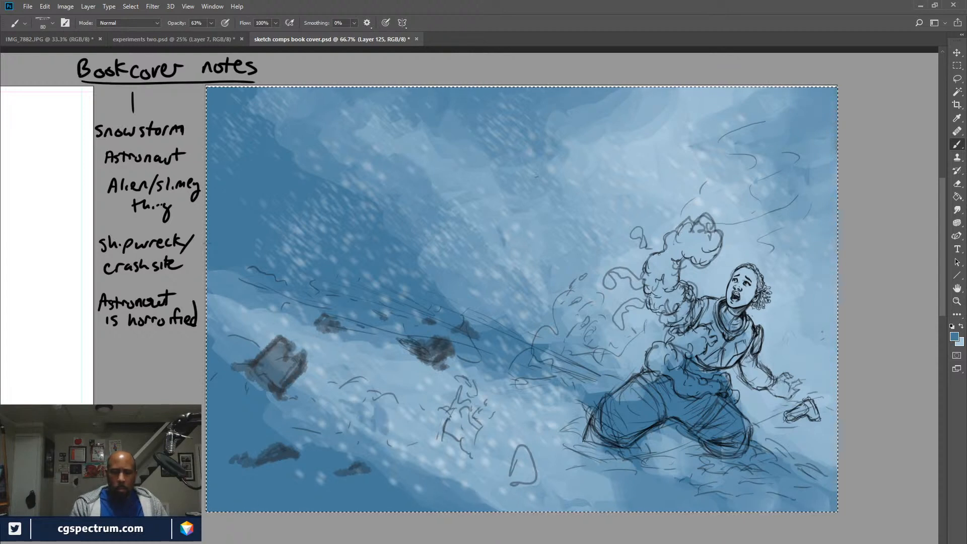
Dab medium blue shadows among the snow mounds around the debris, across the spine and beneath the astronaut's legs.
drag(386, 403, 404, 426)
drag(406, 403, 430, 443)
mouse_move(444, 423)
mouse_down()
mouse_move(450, 410)
mouse_move(466, 438)
mouse_up()
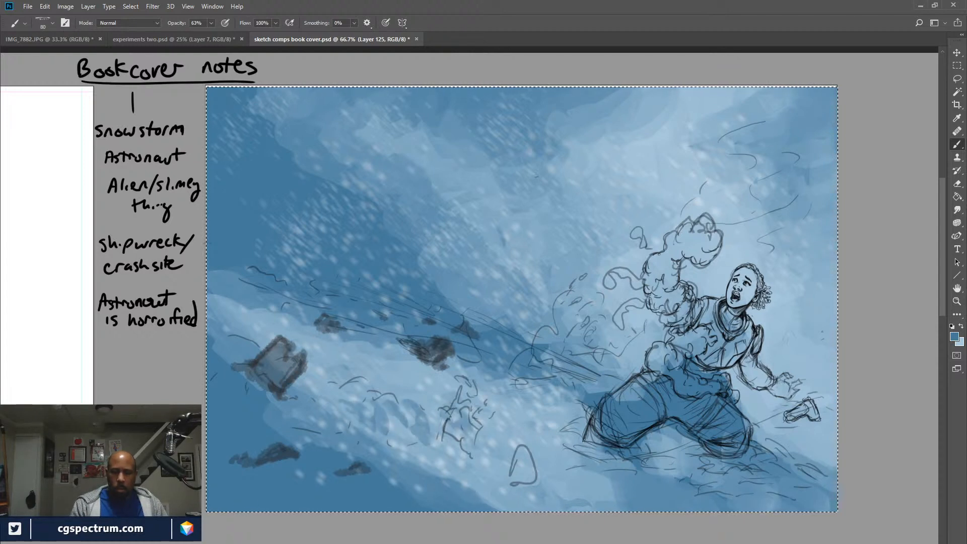
mouse_move(475, 398)
mouse_down()
mouse_move(484, 432)
mouse_move(515, 432)
mouse_up()
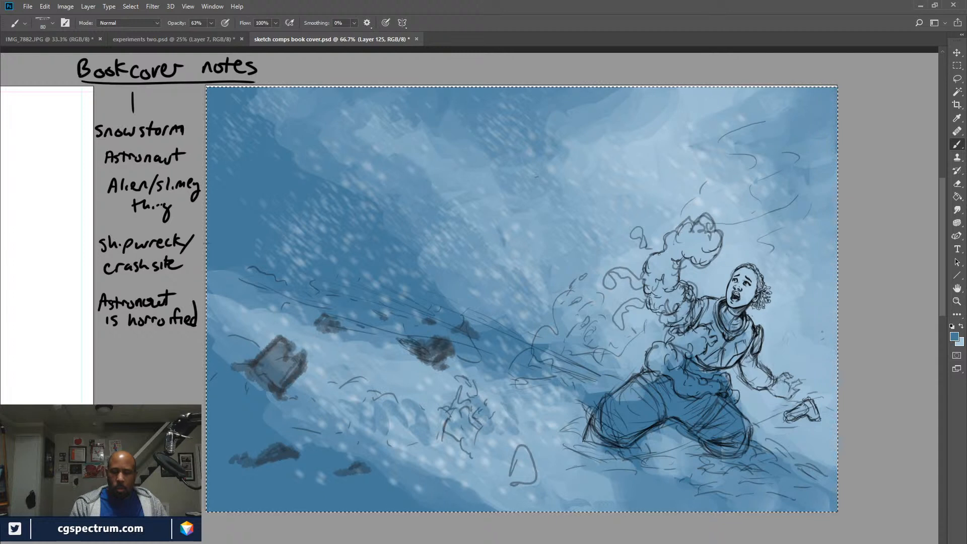
mouse_move(526, 398)
mouse_down()
mouse_move(522, 432)
mouse_move(506, 441)
mouse_move(441, 450)
mouse_move(431, 437)
mouse_up()
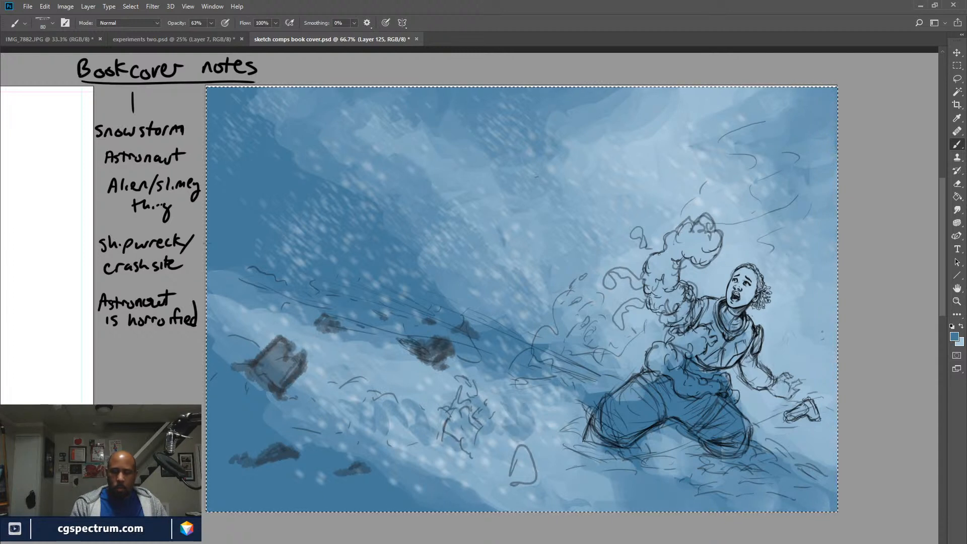
drag(393, 409, 418, 441)
mouse_move(321, 397)
mouse_down()
mouse_move(348, 384)
mouse_move(406, 387)
mouse_move(440, 409)
mouse_up()
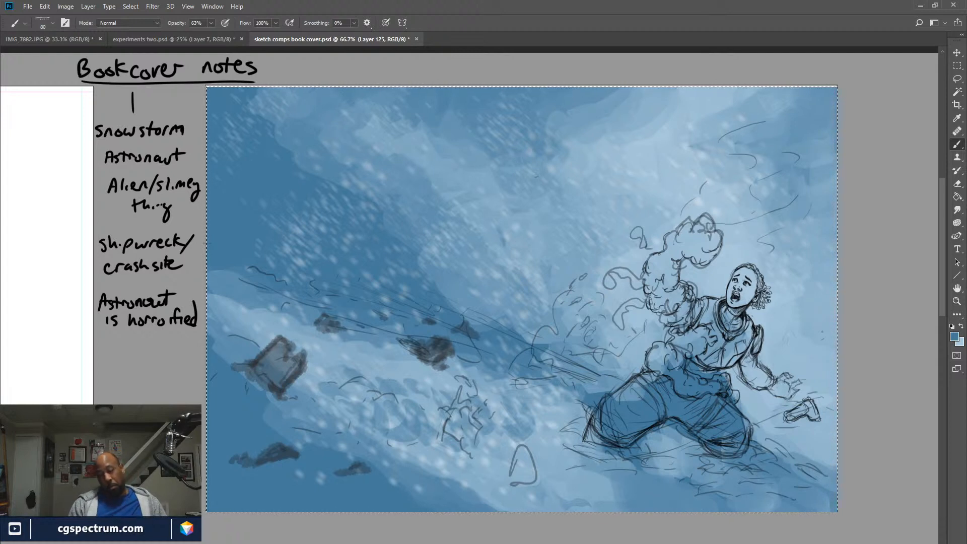
drag(527, 399, 552, 442)
mouse_move(569, 405)
mouse_down()
mouse_move(602, 459)
mouse_move(749, 475)
mouse_up()
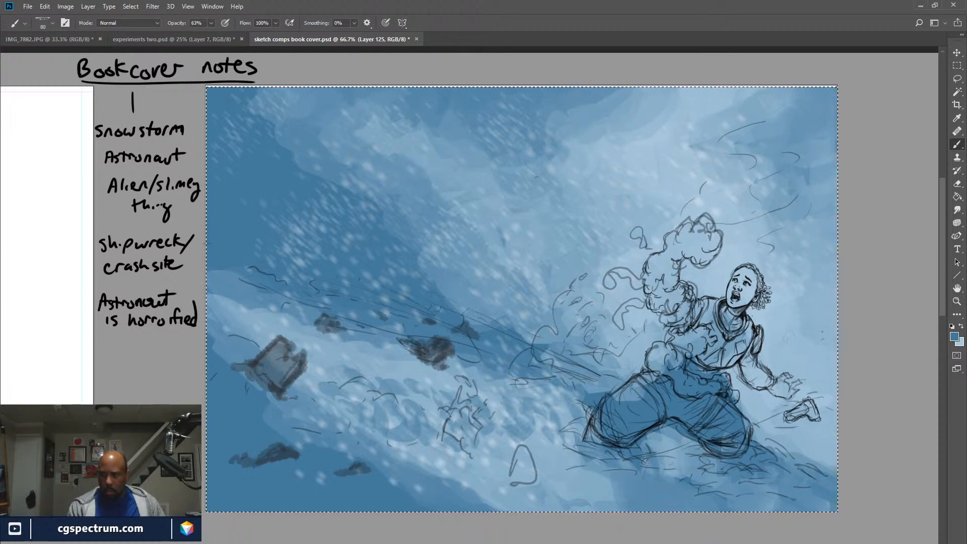
key(alt+BackSpace)
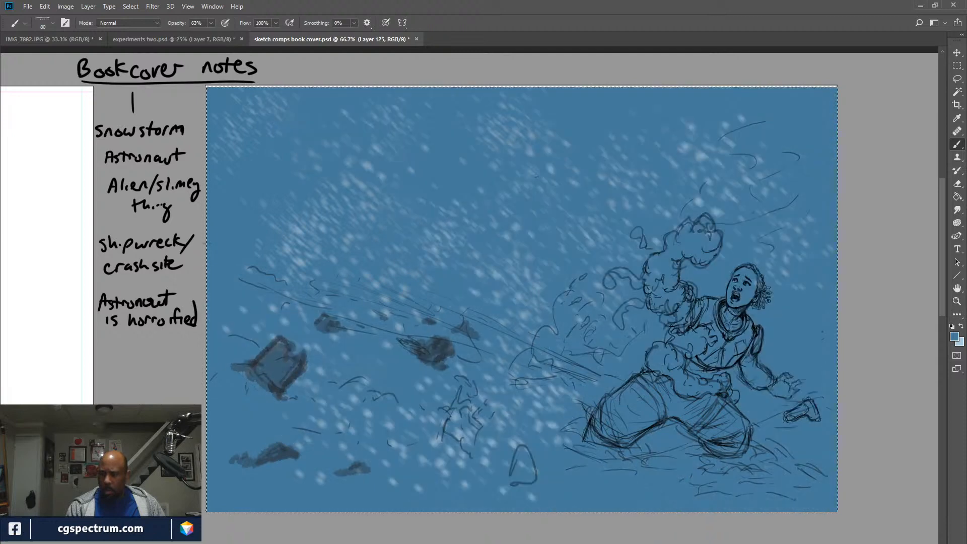
key(ctrl+z)
key(ctrl+z)
key(Delete)
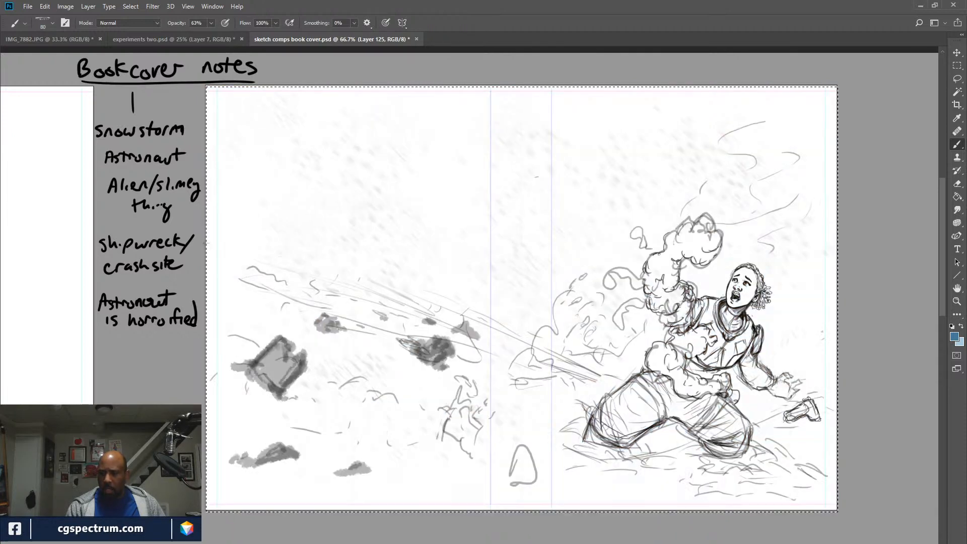
key(ctrl+z)
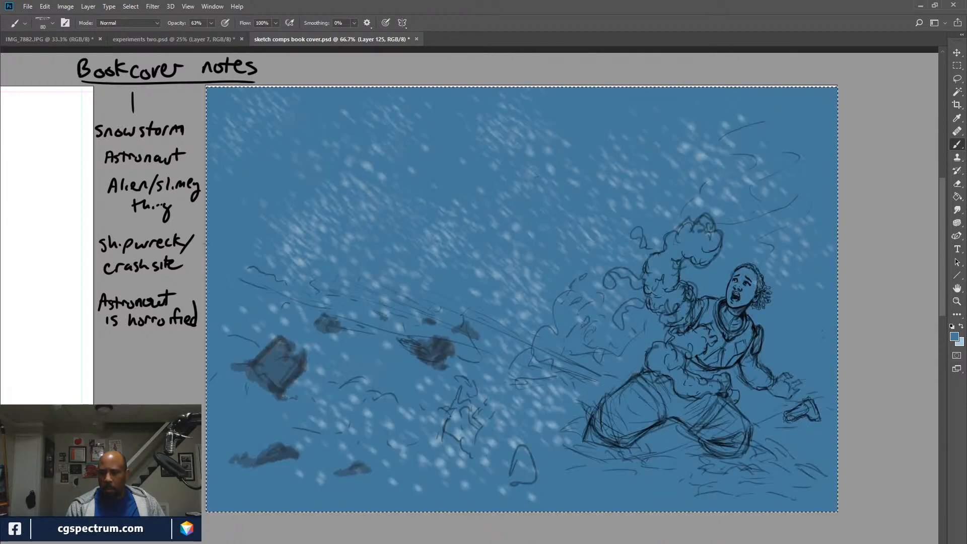
key(ctrl+z)
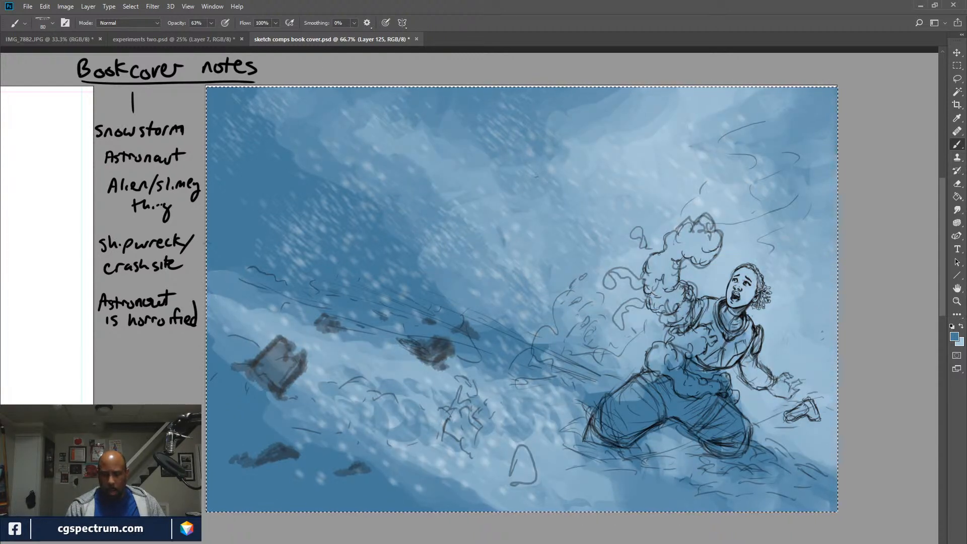
Check the snowstorm cover's values in a grayscale proof, both at thumbnail size and up close, and return to colour.
key(ctrl+minus)
key(ctrl+minus)
key(ctrl+minus)
key(ctrl+minus)
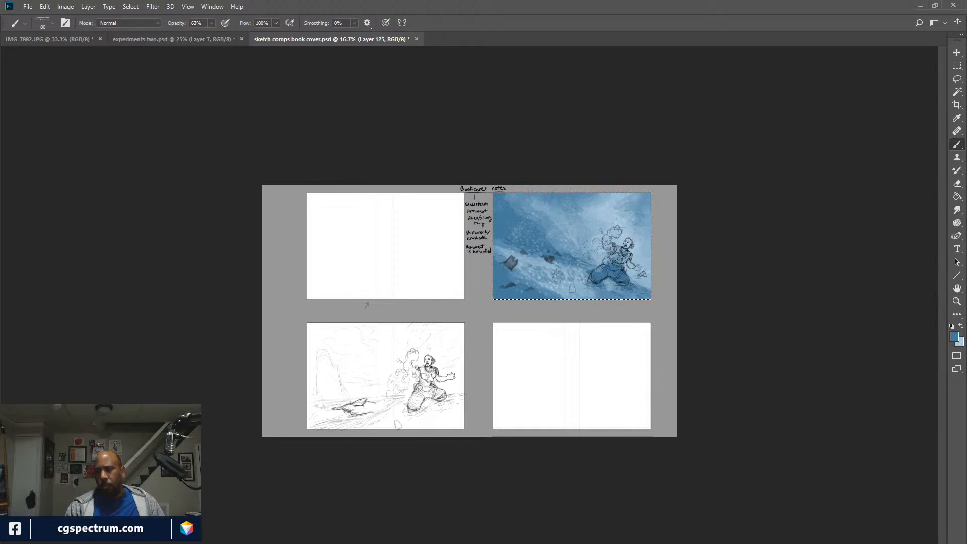
key(ctrl+y)
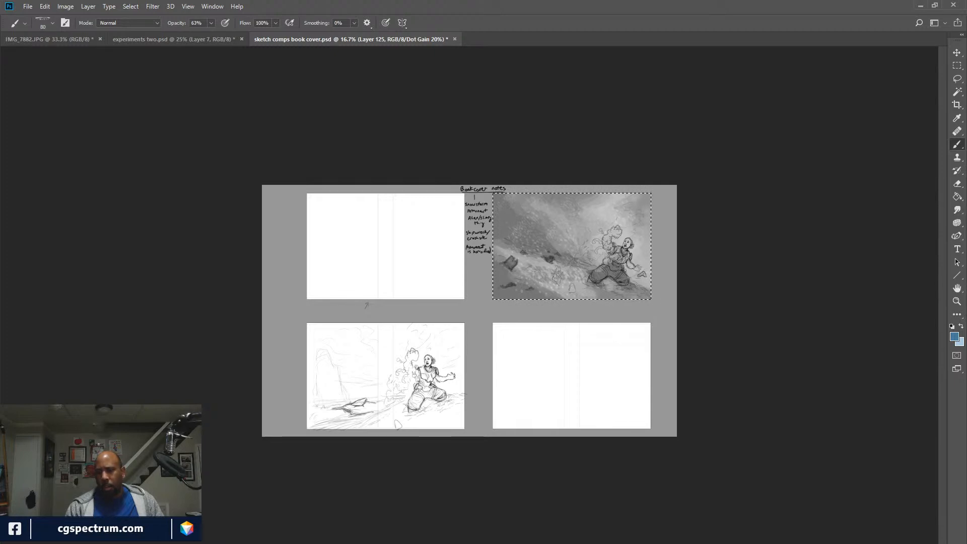
key(ctrl+d)
key(ctrl+plus)
key(ctrl+plus)
key(ctrl+plus)
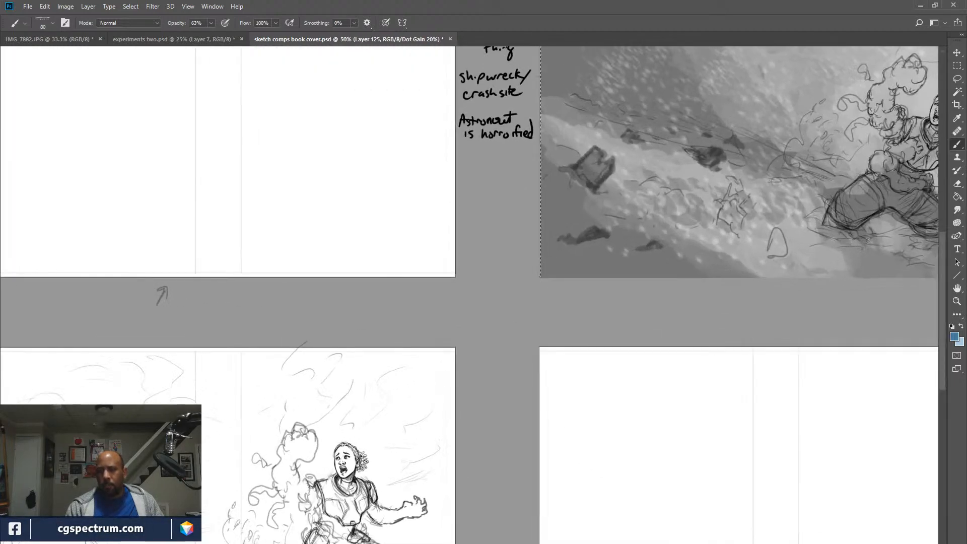
drag(557, 283, 203, 404)
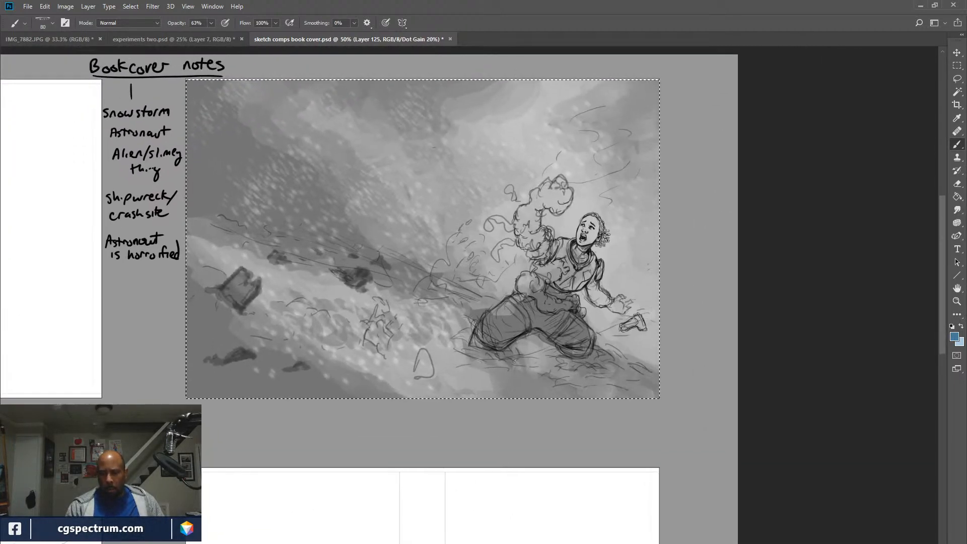
key(ctrl+plus)
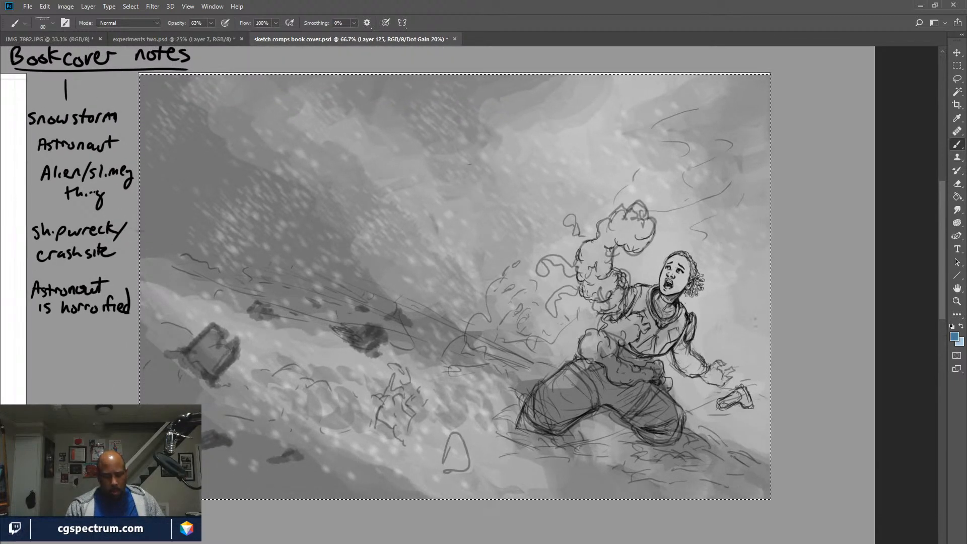
key(ctrl+y)
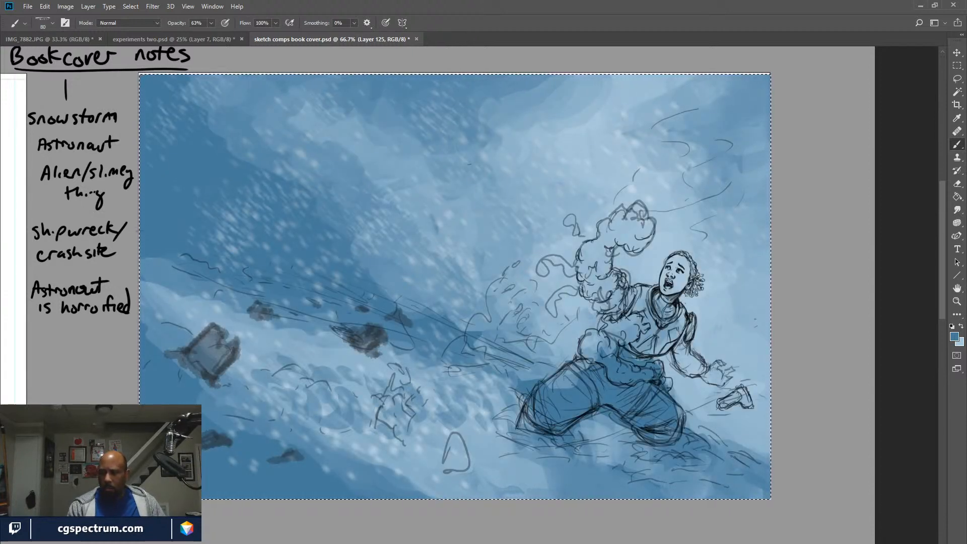
Paint a lighter blue glow around the astronaut's head and behind the shoulder, and check its values in the grayscale proof.
alt+click(653, 274)
key(i)
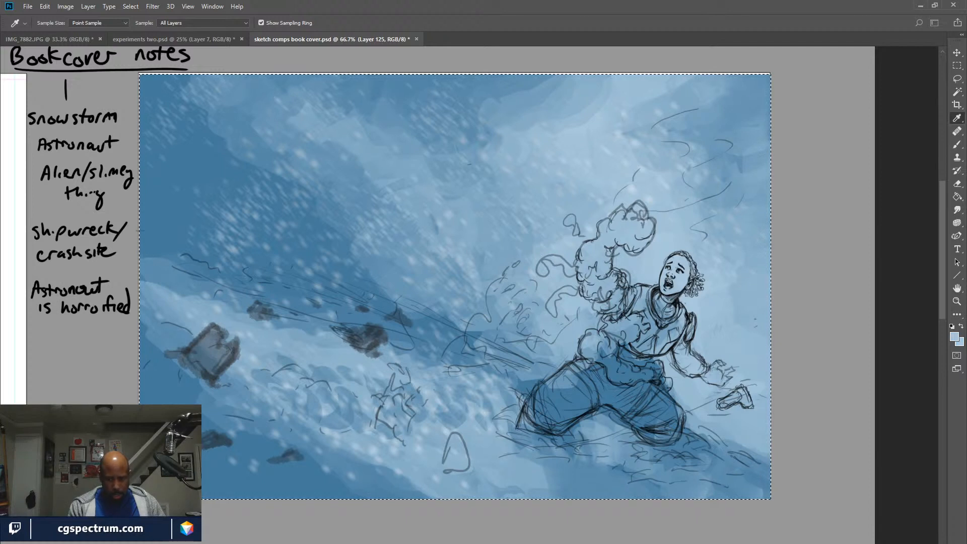
key(b)
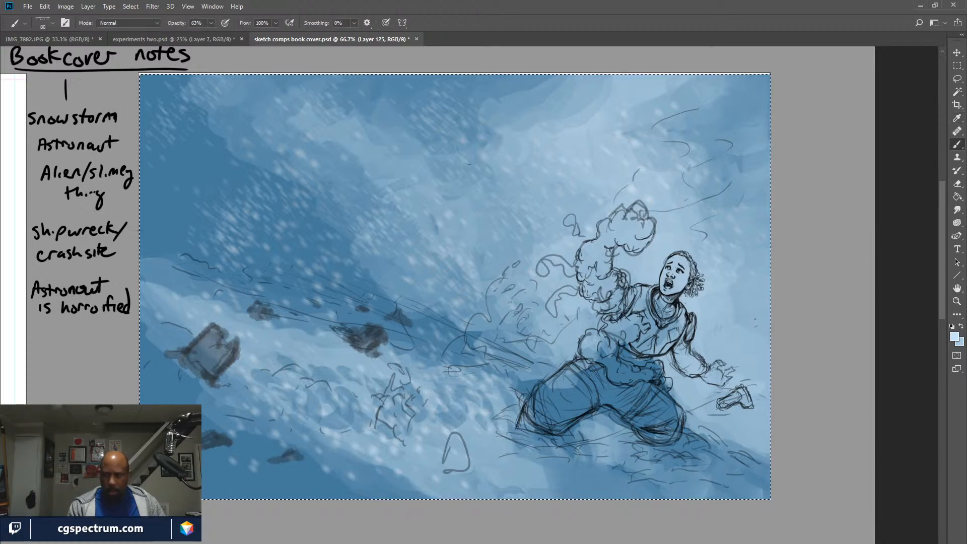
mouse_move(645, 263)
mouse_down()
mouse_move(649, 280)
mouse_move(664, 254)
mouse_move(653, 251)
mouse_move(672, 244)
mouse_up()
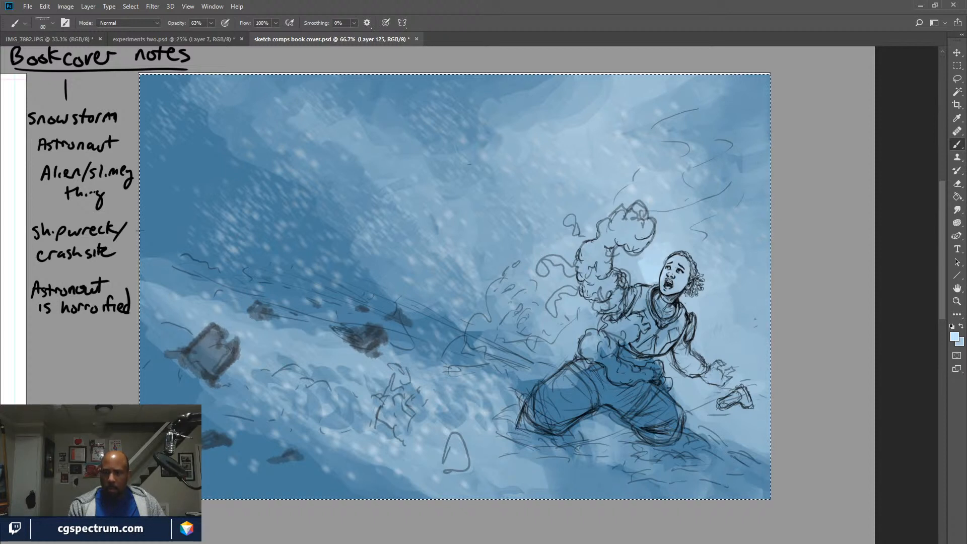
drag(630, 272, 638, 261)
mouse_move(690, 305)
mouse_down()
mouse_move(704, 288)
mouse_move(698, 252)
mouse_up()
mouse_move(704, 280)
mouse_down()
mouse_move(704, 257)
mouse_move(688, 245)
mouse_up()
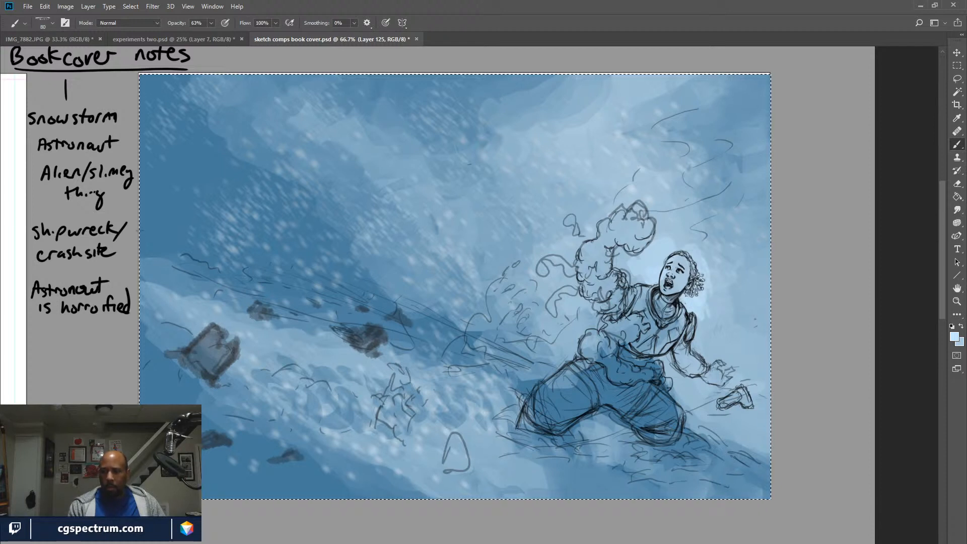
drag(709, 309, 718, 313)
key(x)
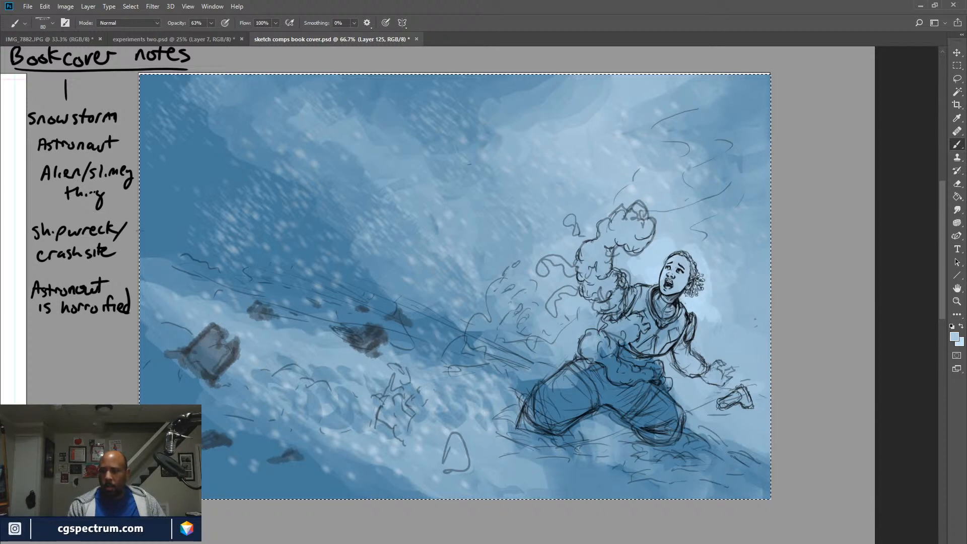
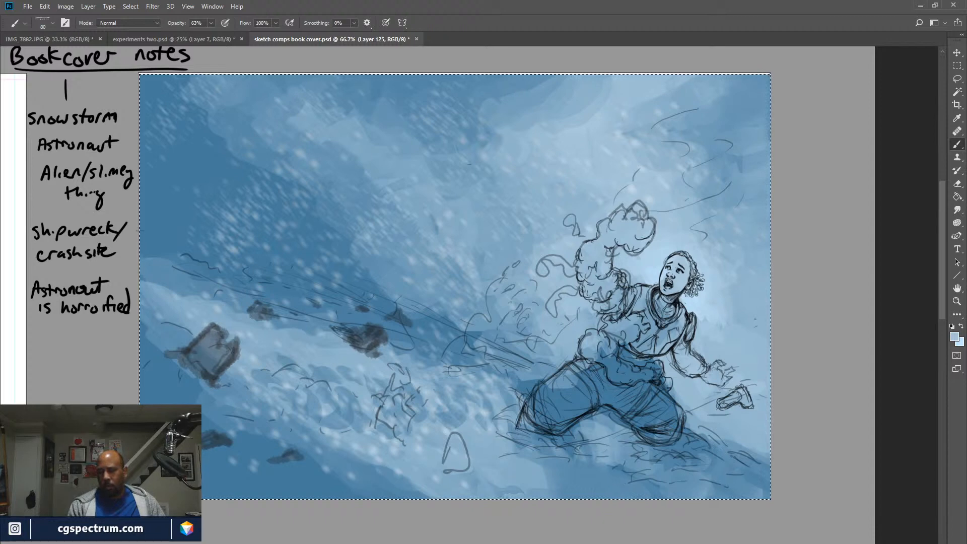
key(ctrl+y)
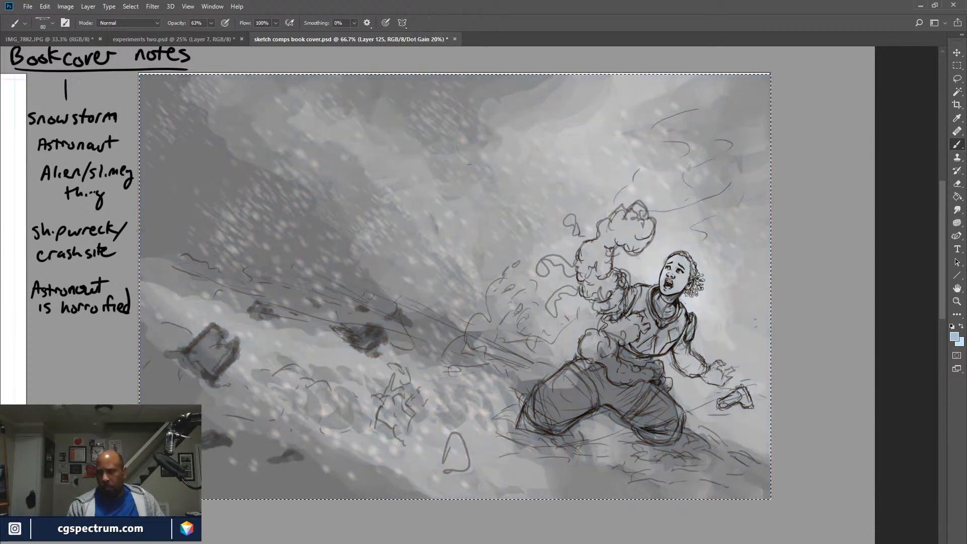
key(ctrl+y)
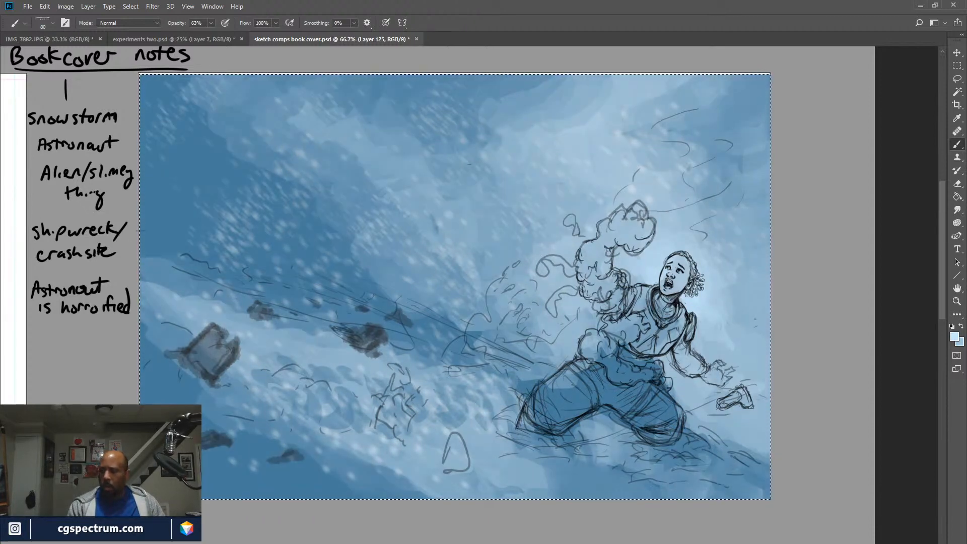
Brighten the glow between the astronaut's face and the slimy alien with near-white, and check its values in the grayscale proof.
key(i)
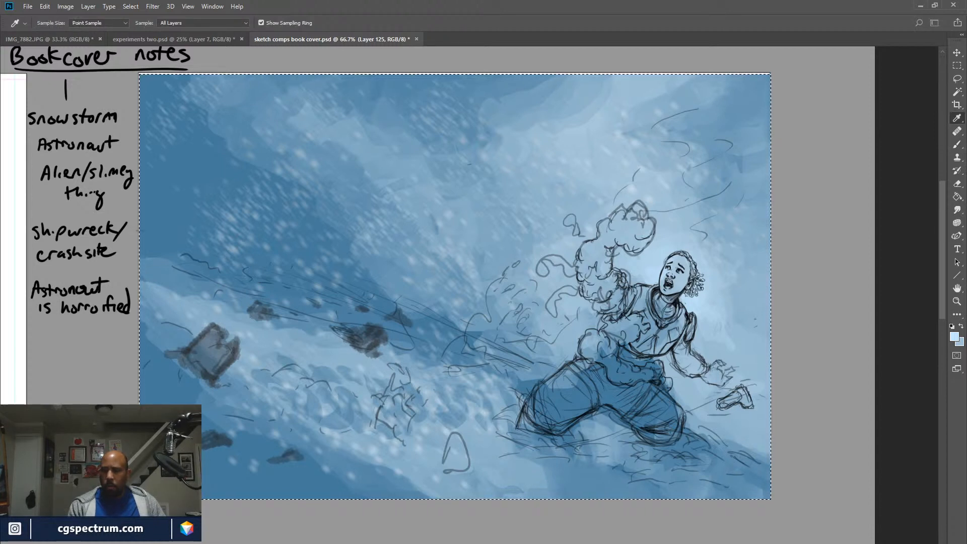
key(b)
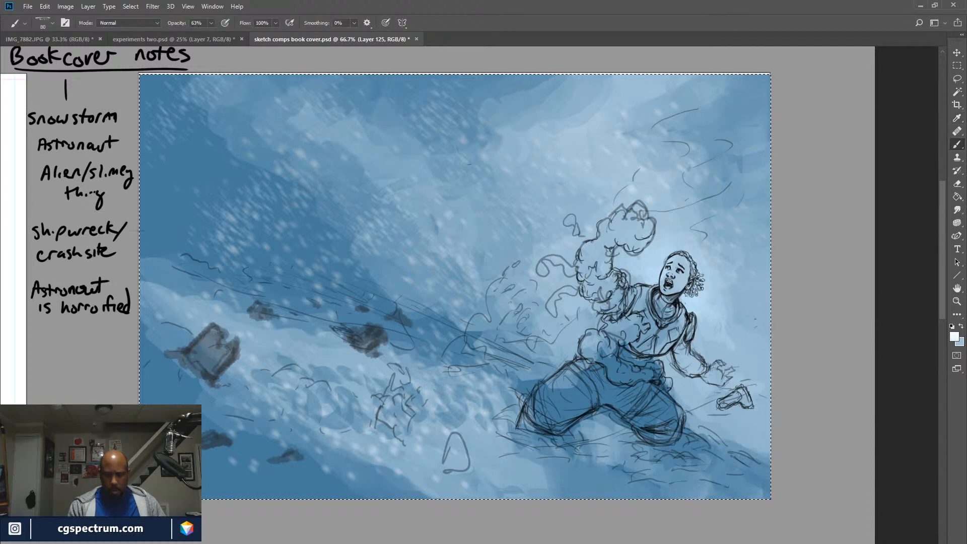
key(x)
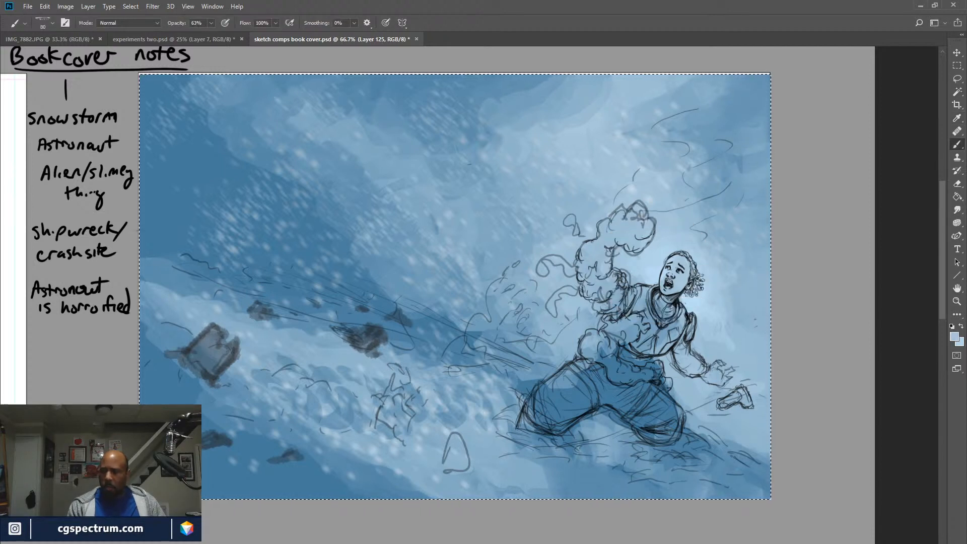
key(i)
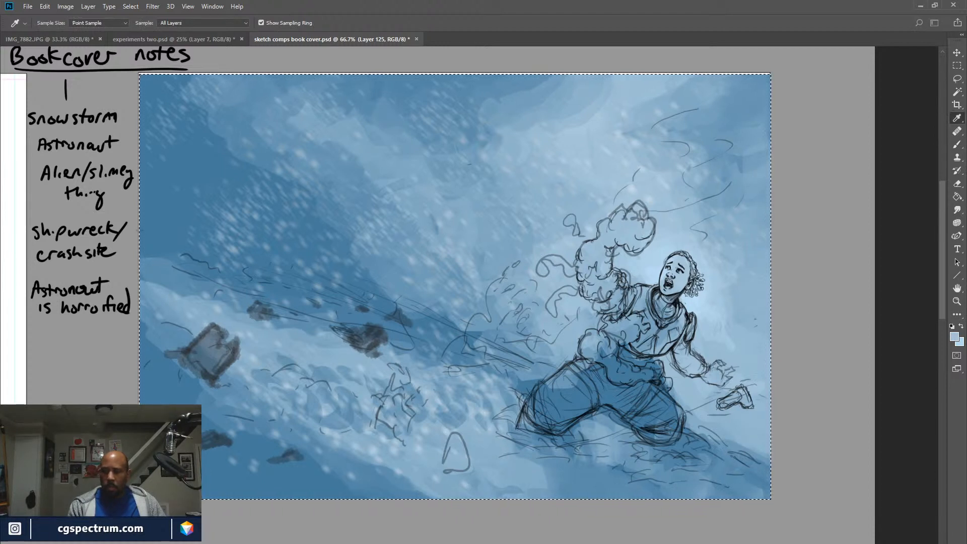
key(b)
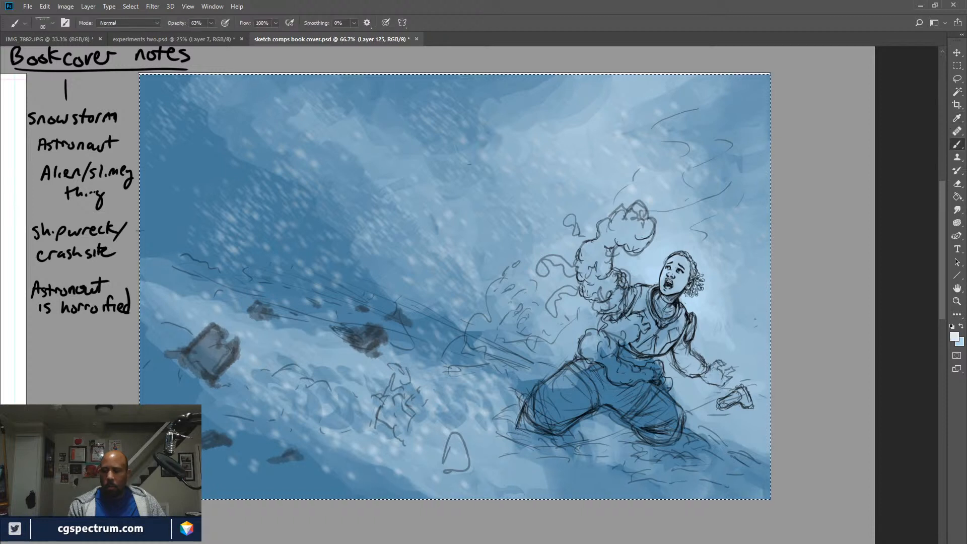
mouse_move(653, 265)
mouse_down()
mouse_move(647, 275)
mouse_move(643, 255)
mouse_up()
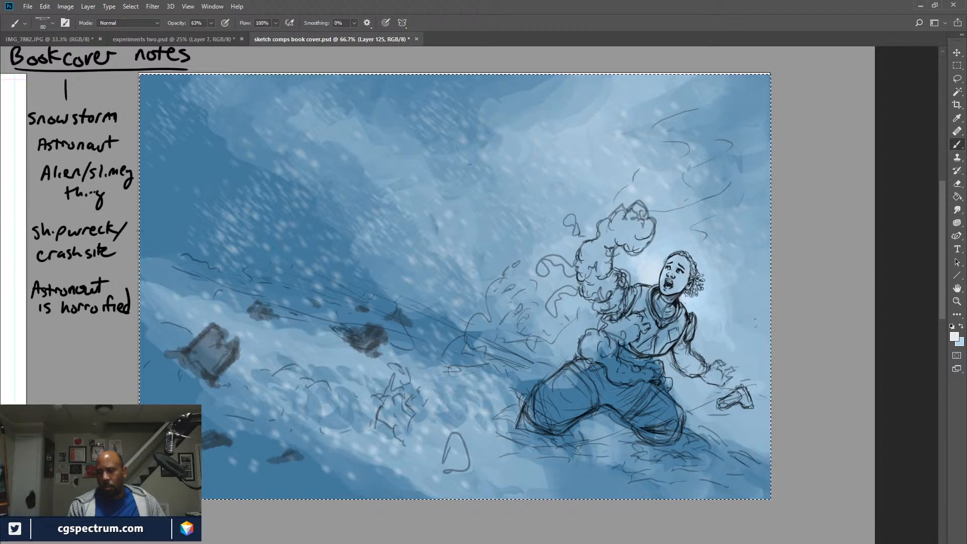
key(ctrl+y)
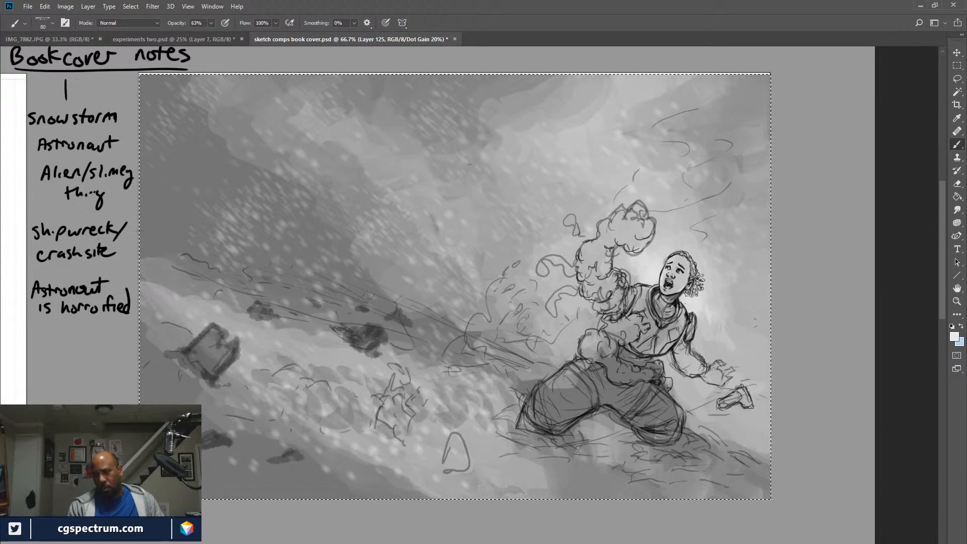
key(ctrl+y)
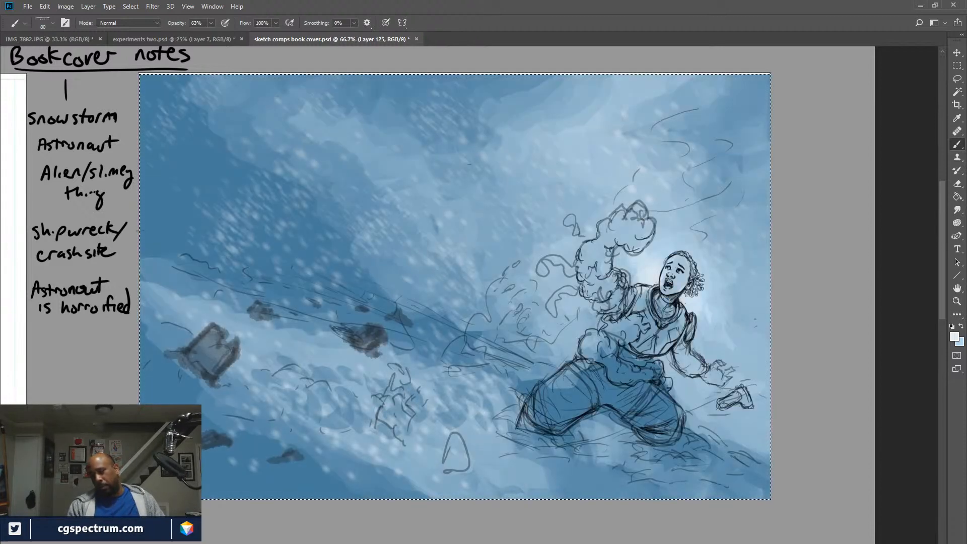
Examine the cover comp at thumbnail size to judge how the bright glow around the astronaut reads.
key(ctrl+minus)
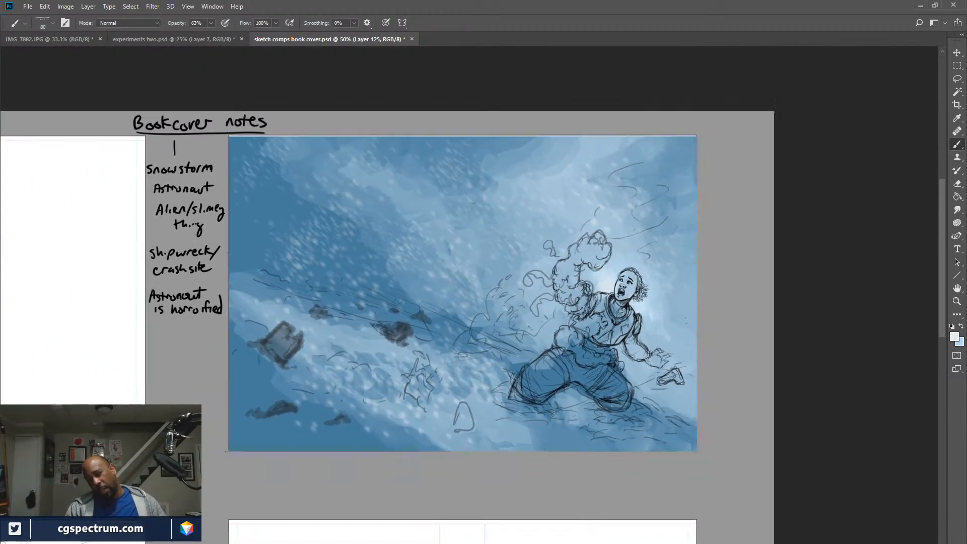
key(ctrl+minus)
key(ctrl+minus)
key(ctrl+minus)
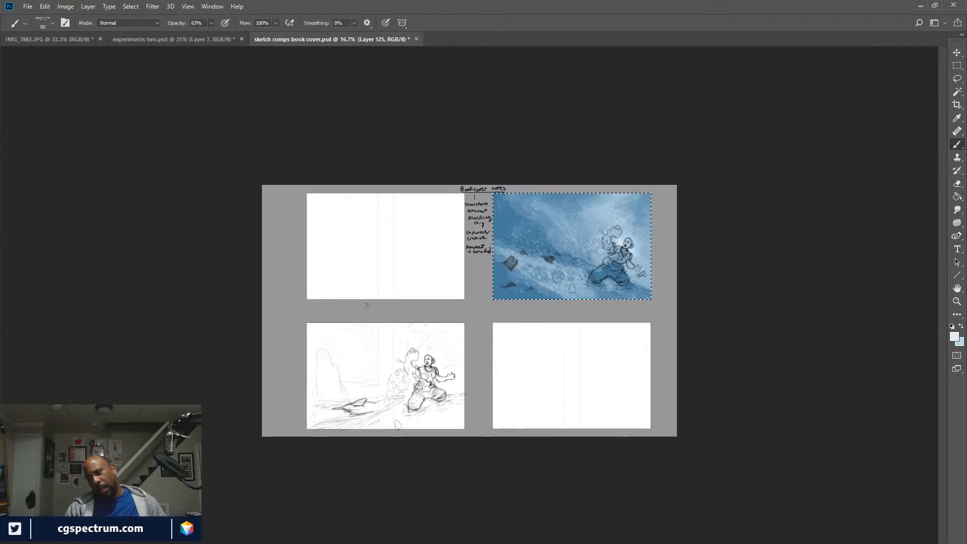
key(ctrl+minus)
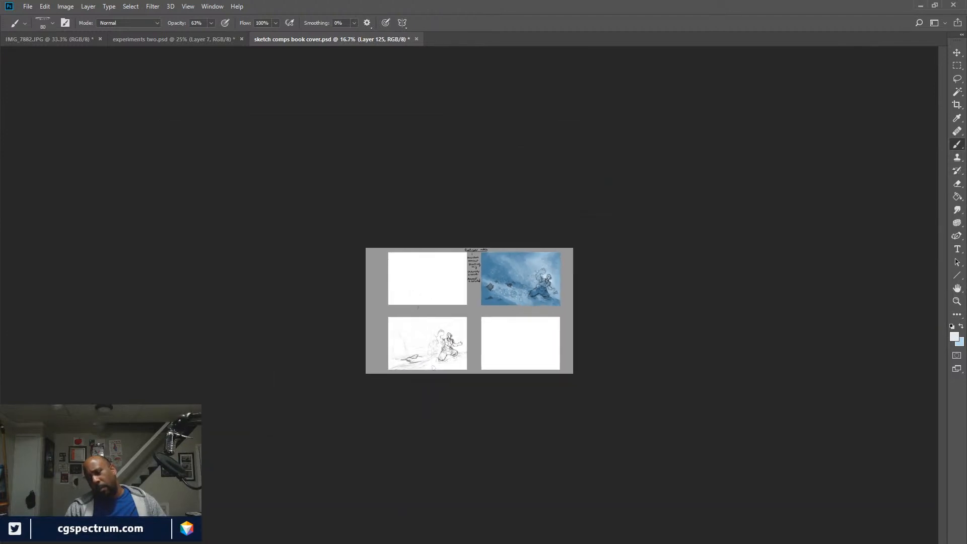
key(ctrl+plus)
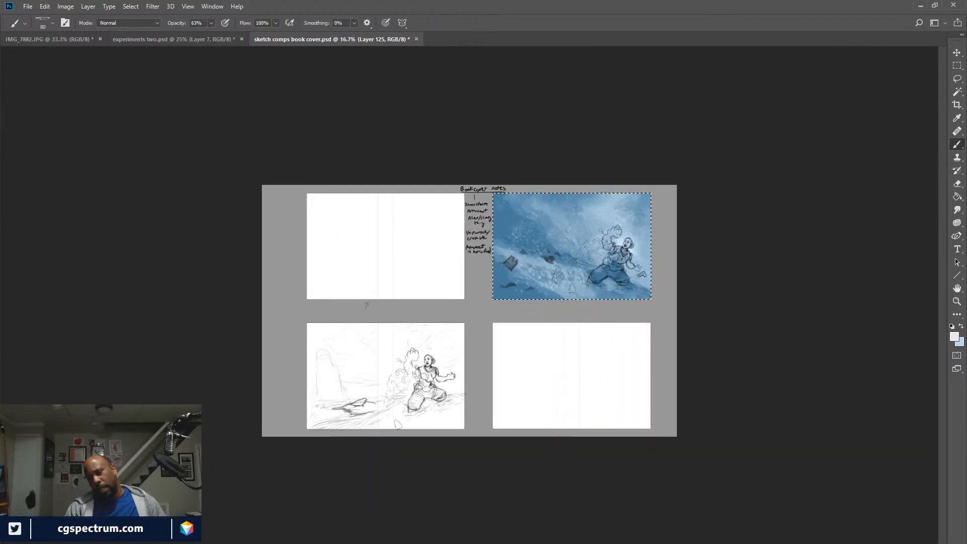
key(ctrl+plus)
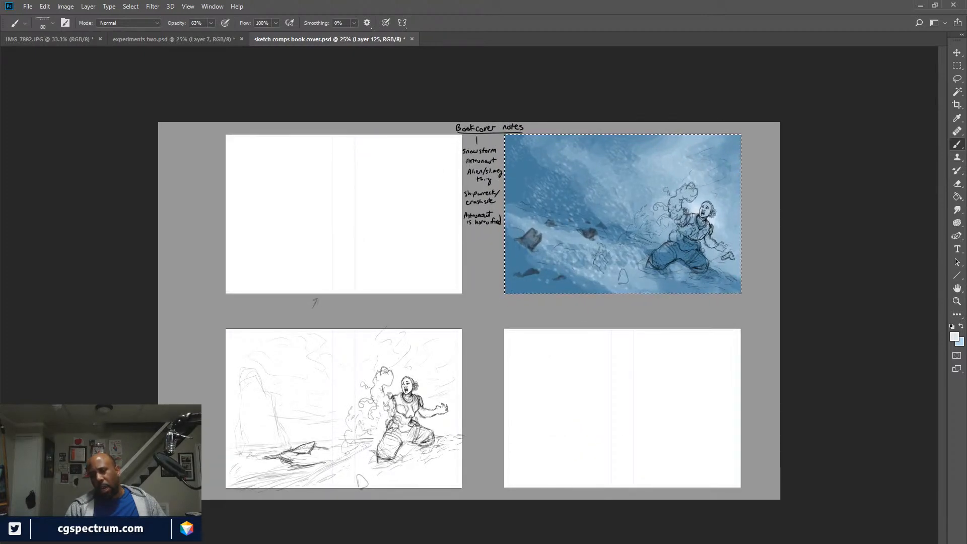
key(ctrl+plus)
key(ctrl+plus)
mouse_move(705, 202)
mouse_down()
mouse_move(375, 312)
mouse_move(362, 368)
mouse_up()
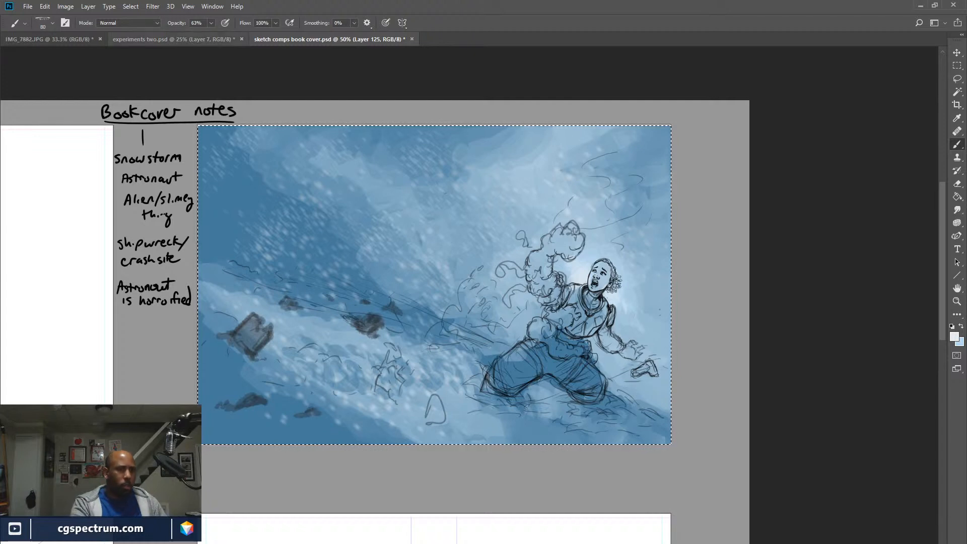
Lower the brush opacity to 33% and brighten the sky above the slimy alien with near-white strokes.
key(3)
key(7)
key(3)
key(3)
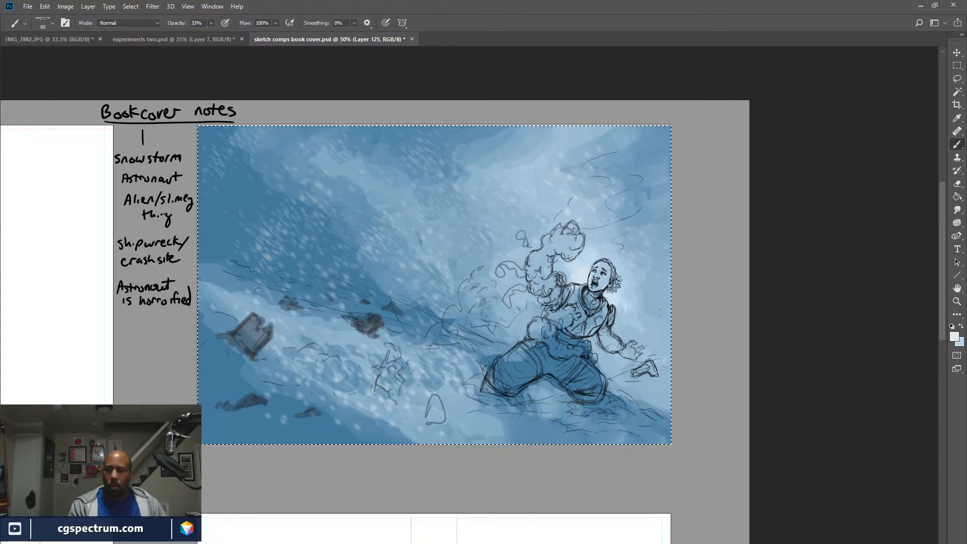
mouse_move(590, 227)
mouse_down()
mouse_move(585, 236)
mouse_move(547, 219)
mouse_move(559, 197)
mouse_move(531, 209)
mouse_move(546, 184)
mouse_move(535, 175)
mouse_move(550, 173)
mouse_move(522, 189)
mouse_move(567, 189)
mouse_move(586, 214)
mouse_up()
key(x)
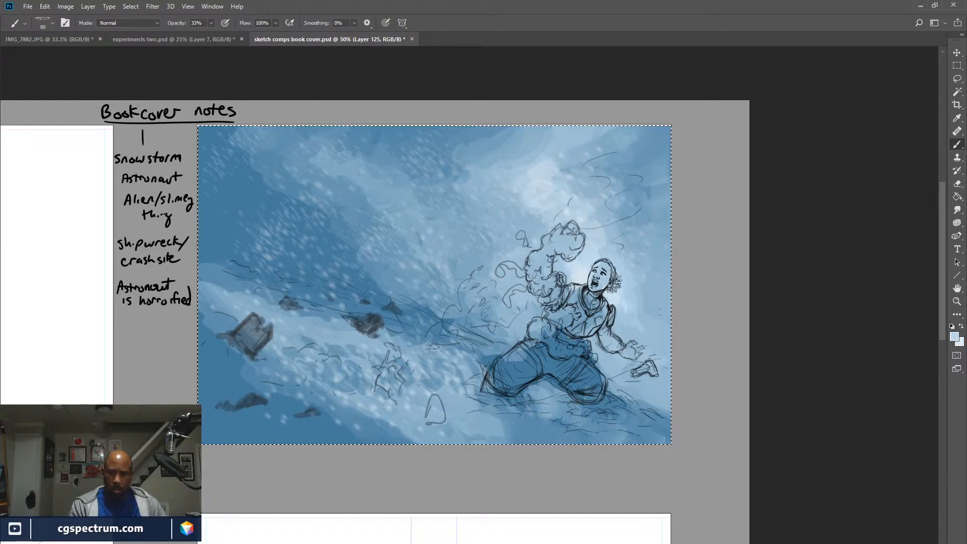
Extend the bright sky glow towards the spine and the cover's upper edge, softening it with sampled pale blues.
drag(607, 229, 612, 236)
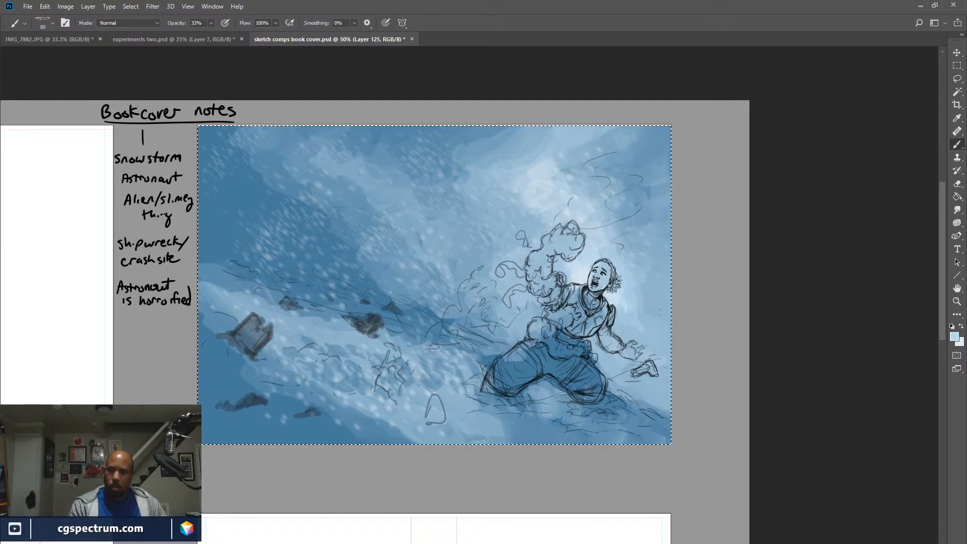
drag(544, 227, 506, 196)
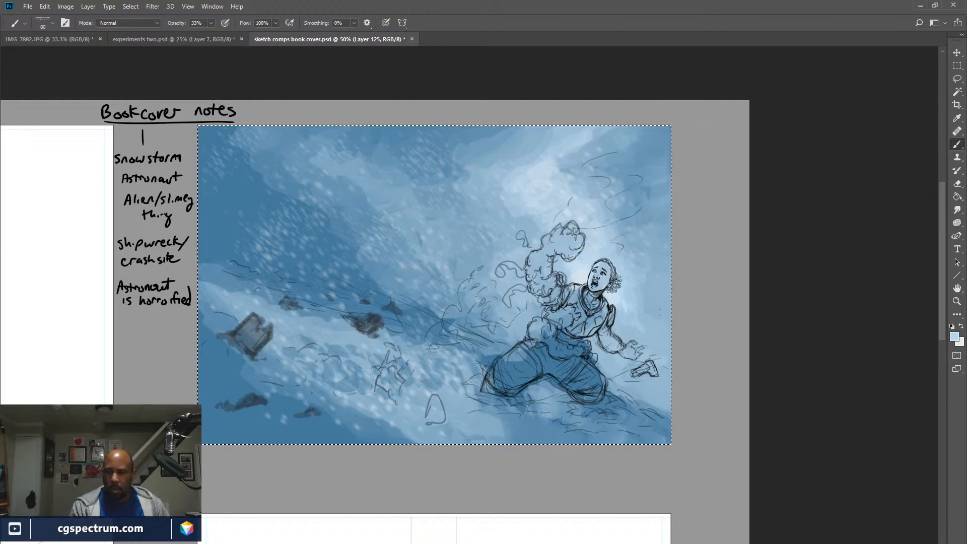
drag(596, 133, 563, 156)
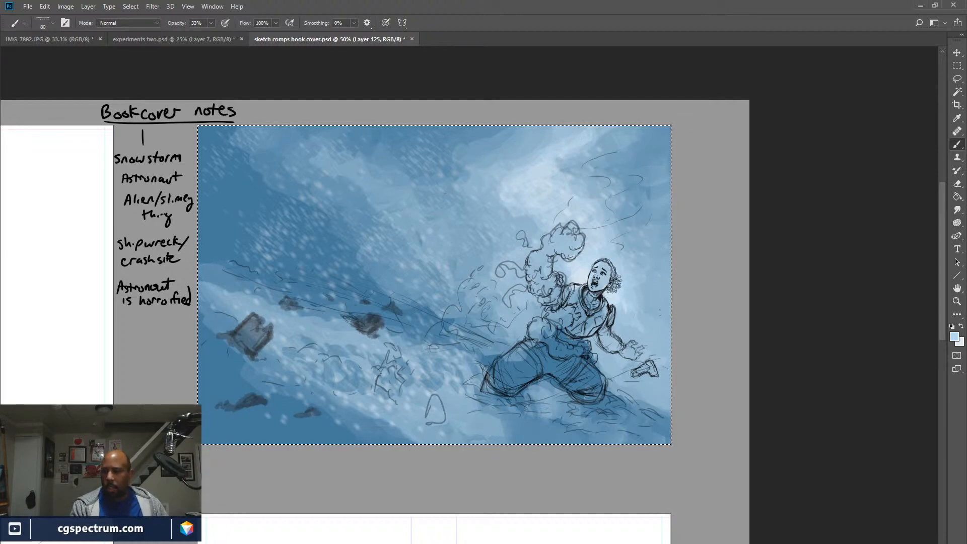
key(x)
alt+click(497, 211)
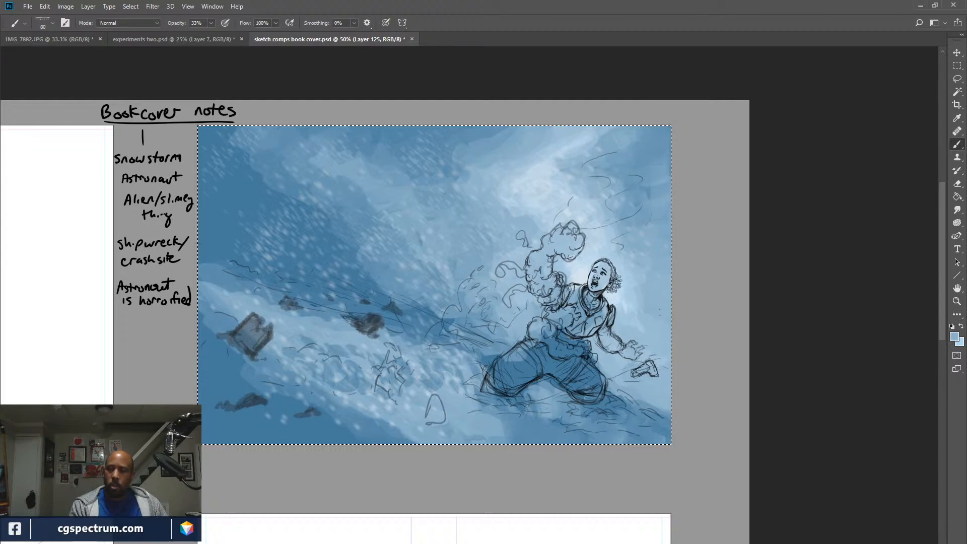
key(x)
drag(579, 170, 567, 176)
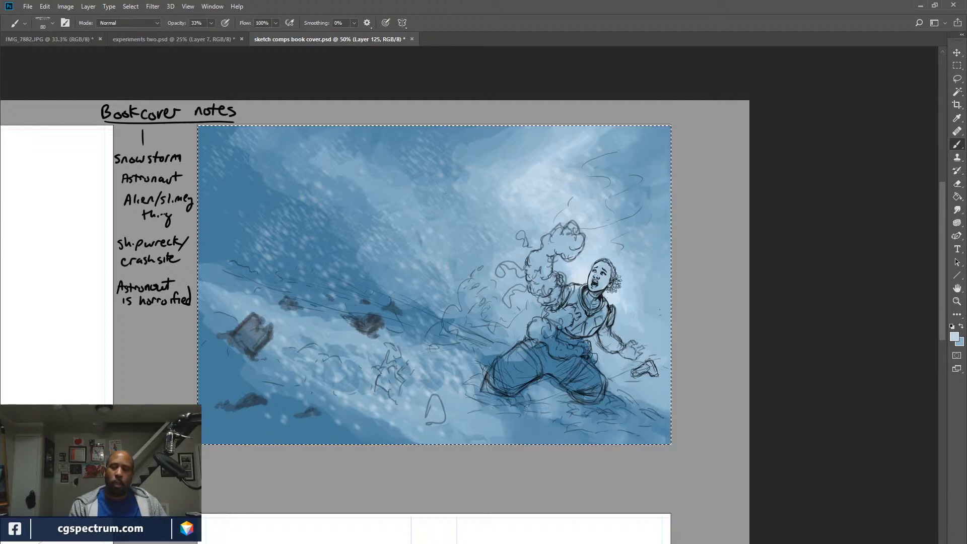
Soften the glow beside the astronaut's head and shoulder with sampled pale blues.
alt+click(580, 279)
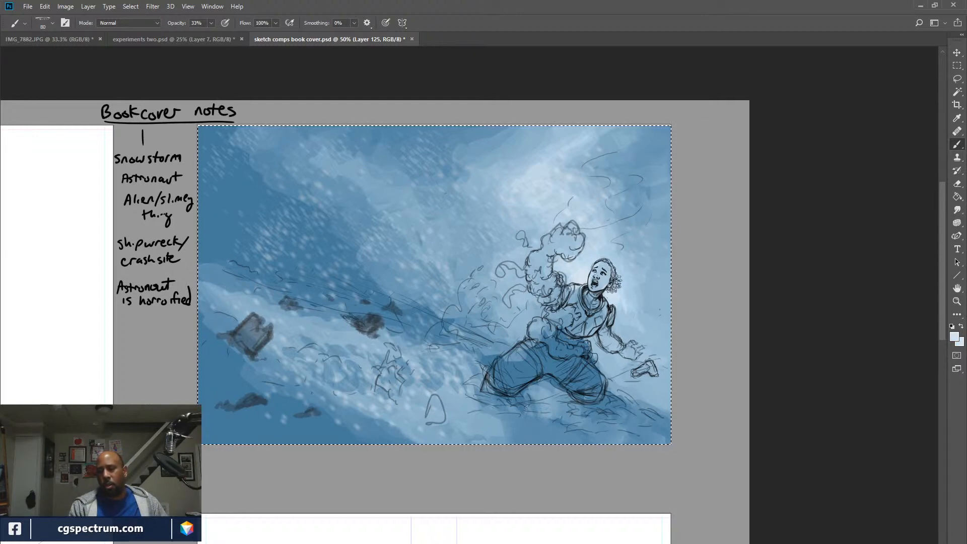
mouse_move(633, 285)
mouse_down()
mouse_move(626, 256)
mouse_move(639, 296)
mouse_up()
alt+click(653, 279)
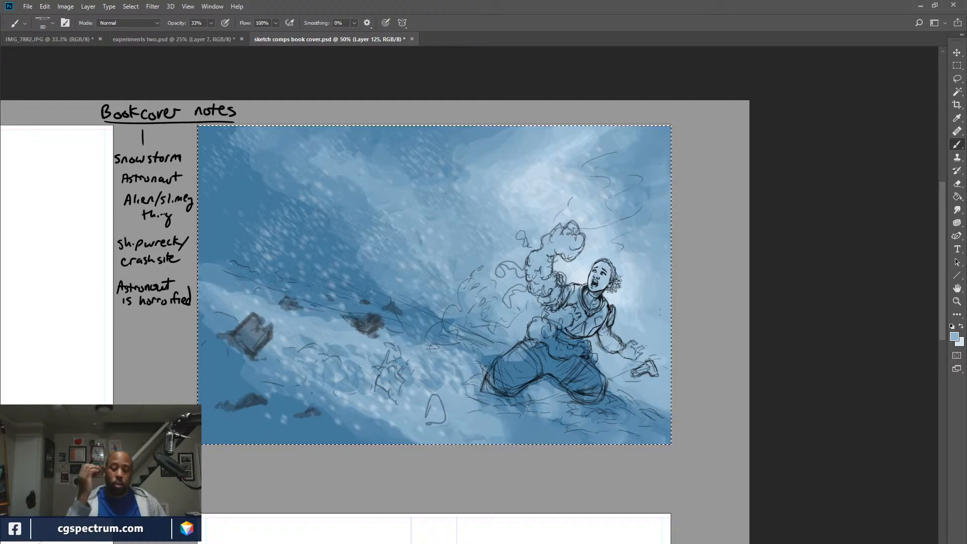
key(x)
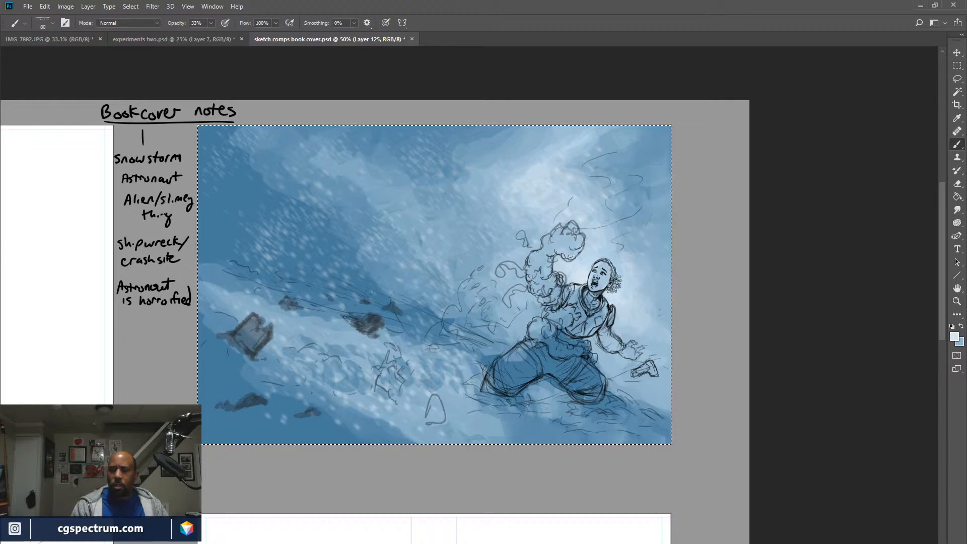
Erase the wreckage pieces and scattered debris on the snowy slope from the sketch layer "sk copy 4".
key(Delete)
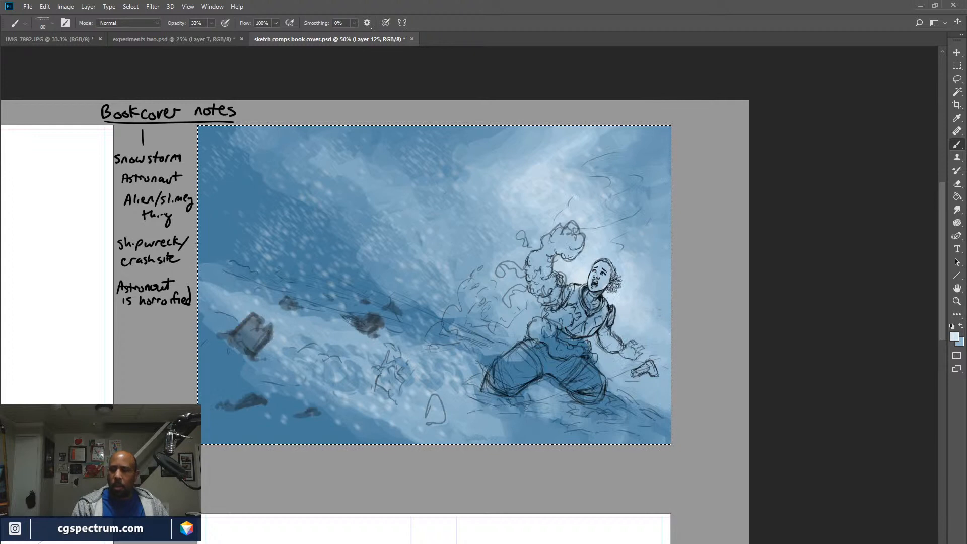
key(alt+bracketleft)
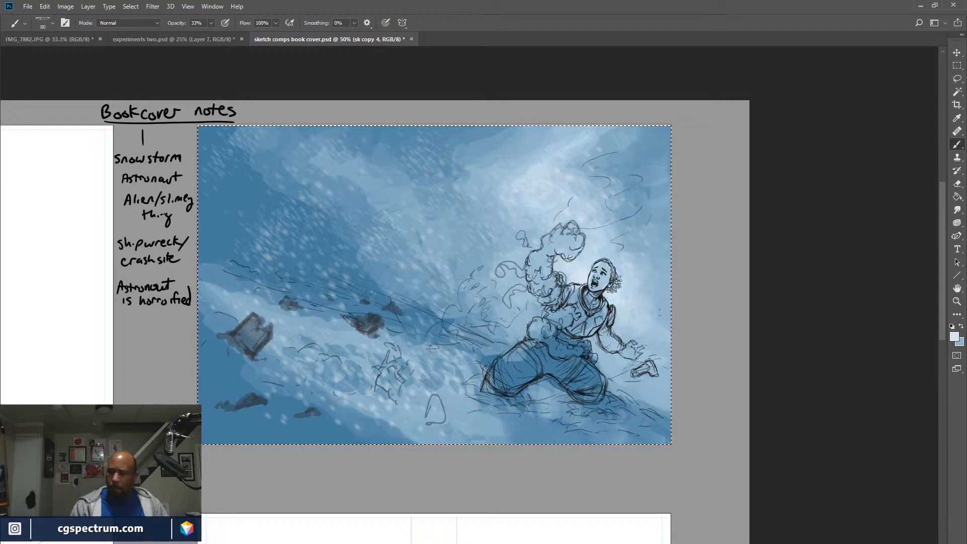
key(e)
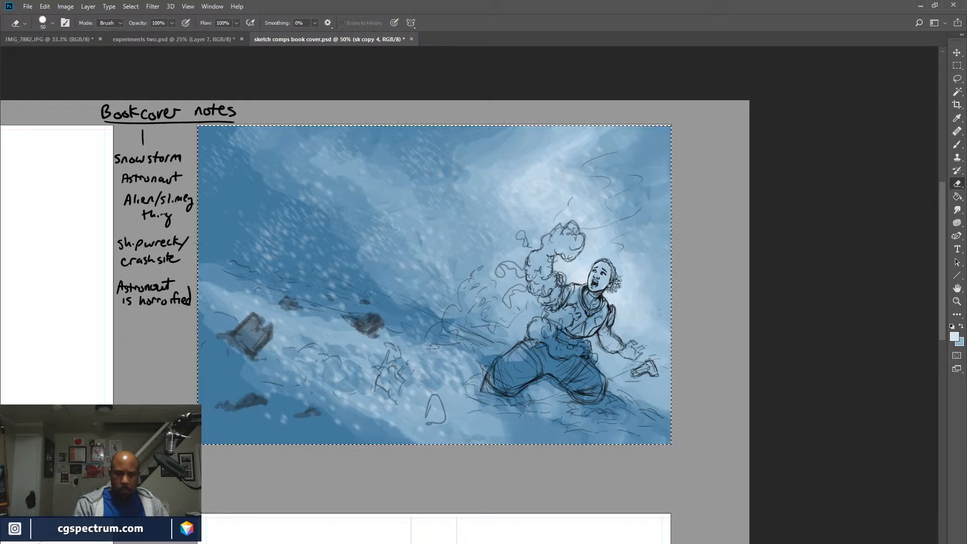
drag(297, 310, 381, 318)
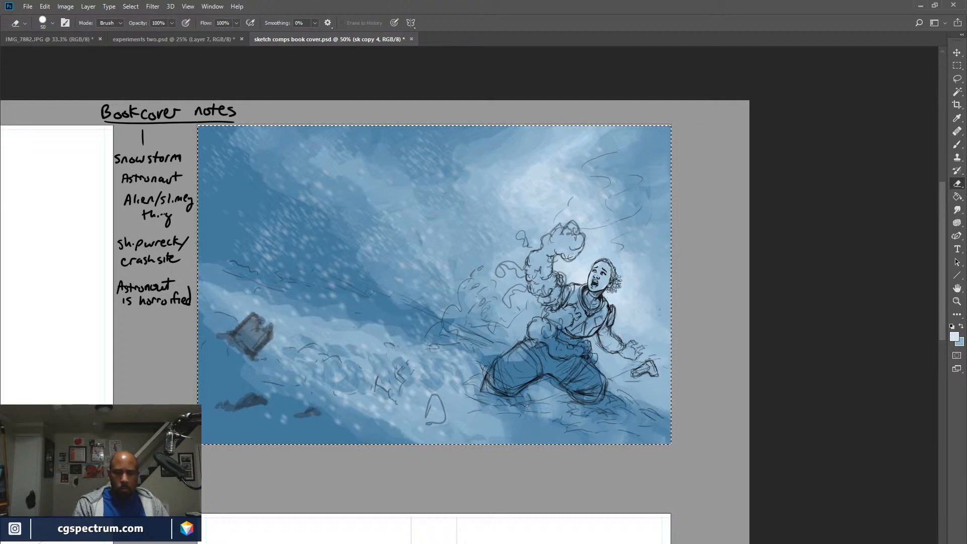
mouse_move(297, 415)
mouse_down()
mouse_move(319, 411)
mouse_move(217, 407)
mouse_up()
mouse_move(270, 335)
mouse_down()
mouse_move(252, 355)
mouse_move(221, 322)
mouse_up()
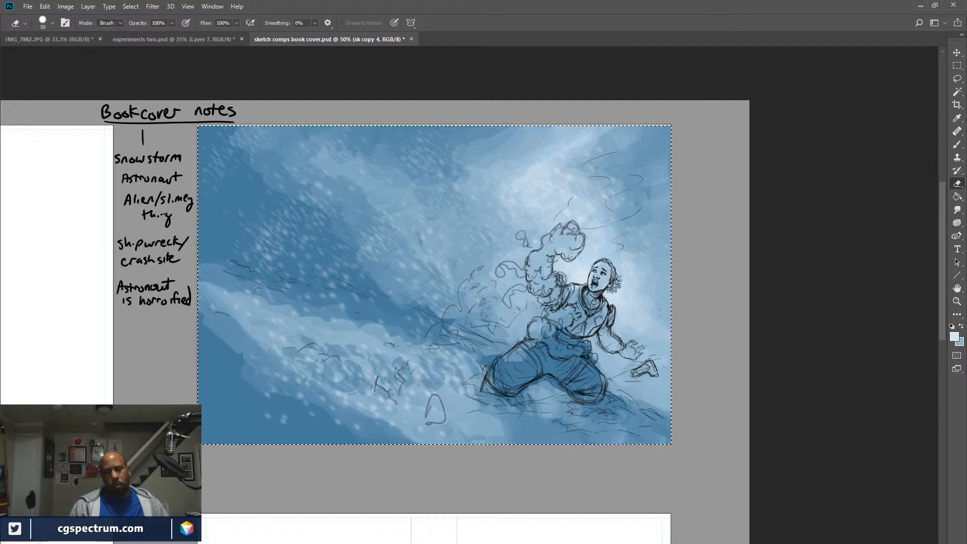
key(Delete)
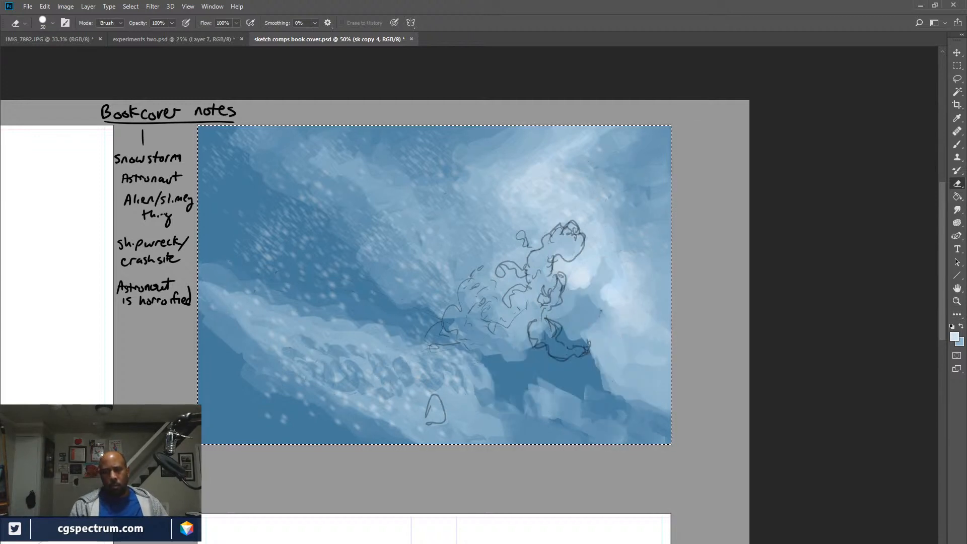
key(ctrl+z)
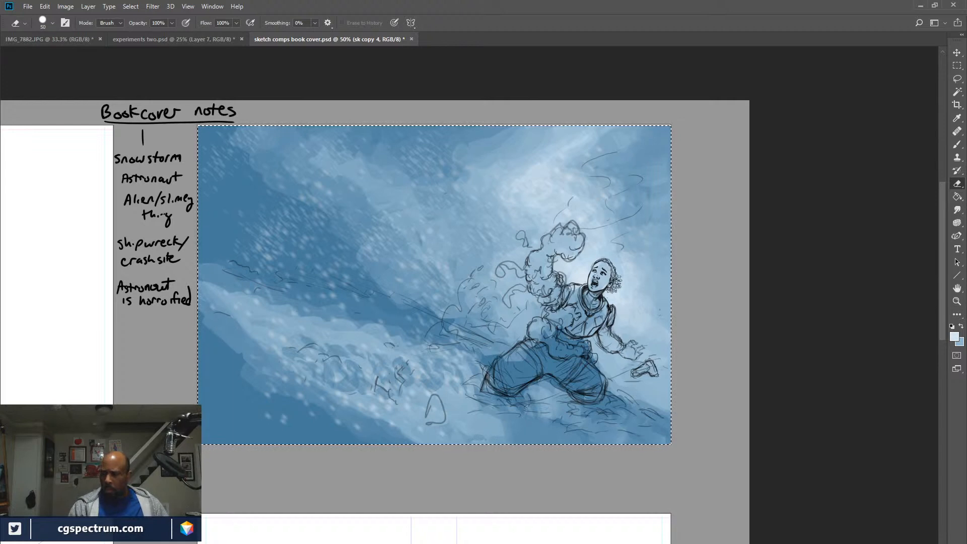
Lighten the dark storm sky above the slope on Layer 125 with sampled blues, and check its values in the grayscale proof.
key(ctrl+shift+alt+n)
key(b)
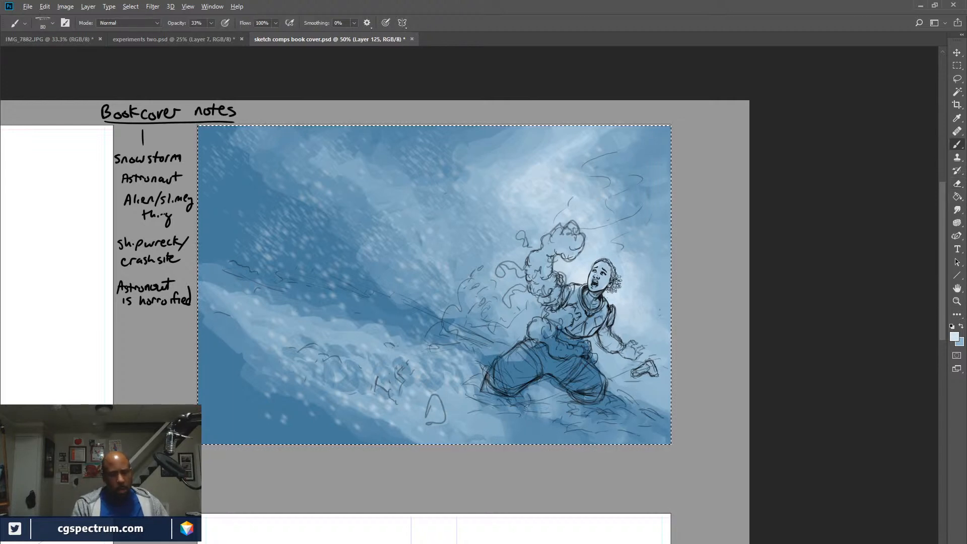
alt+click(432, 341)
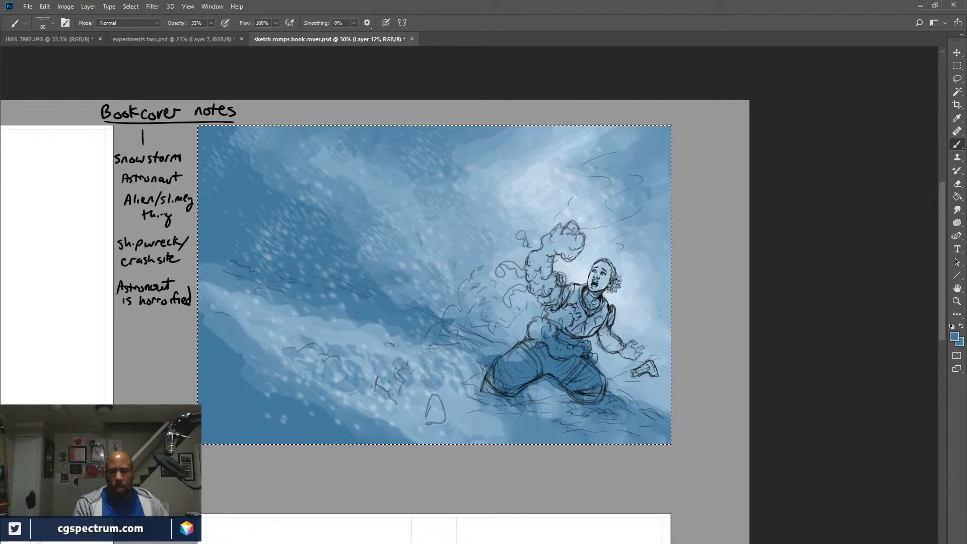
drag(421, 281, 432, 300)
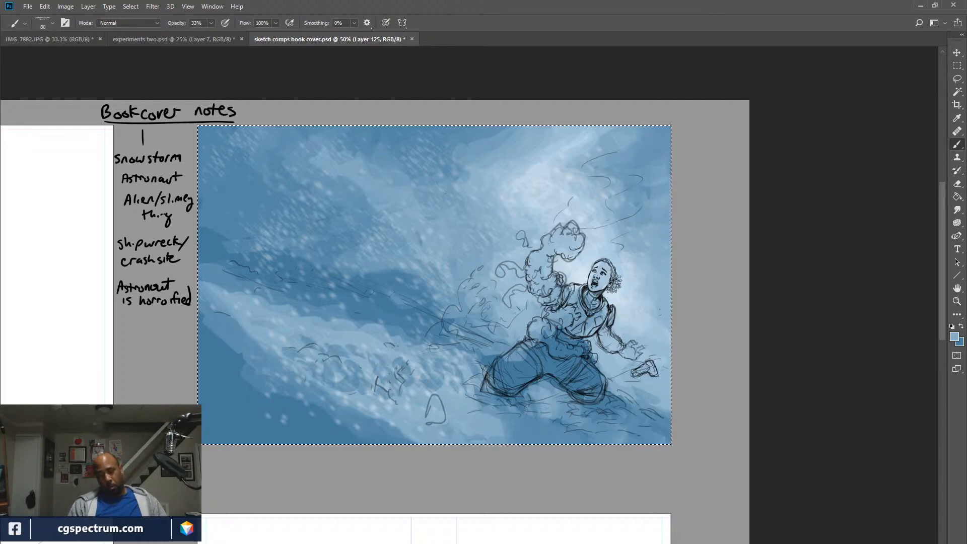
key(ctrl+y)
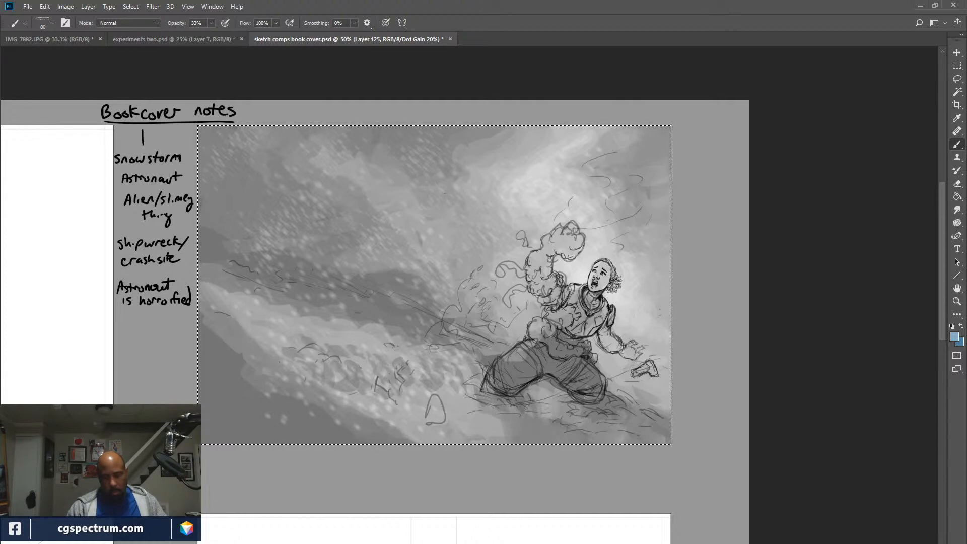
key(ctrl+y)
Set up a new layer for painting the astronaut and slimy alien, with the brush size reduced to 30.
key(ctrl+d)
key(ctrl+plus)
key(ctrl+plus)
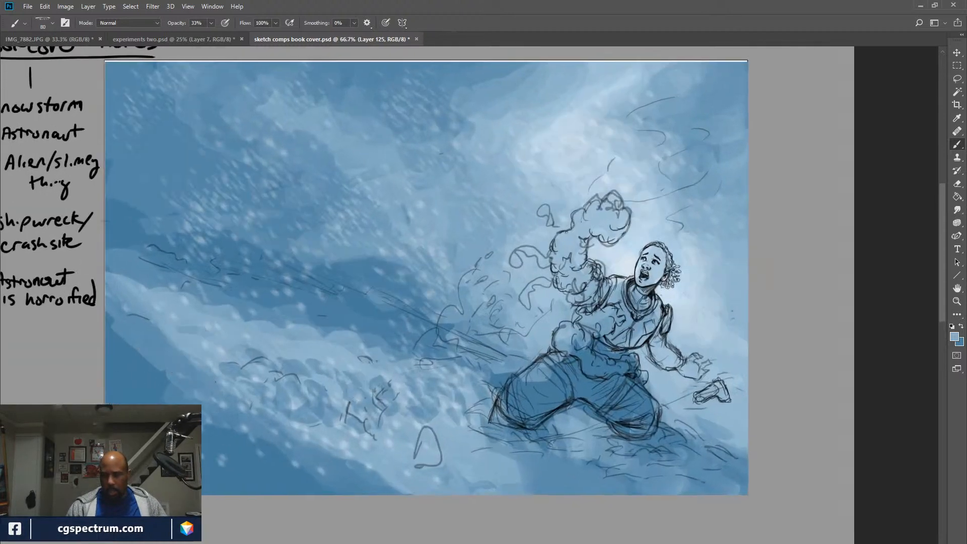
drag(559, 312, 364, 268)
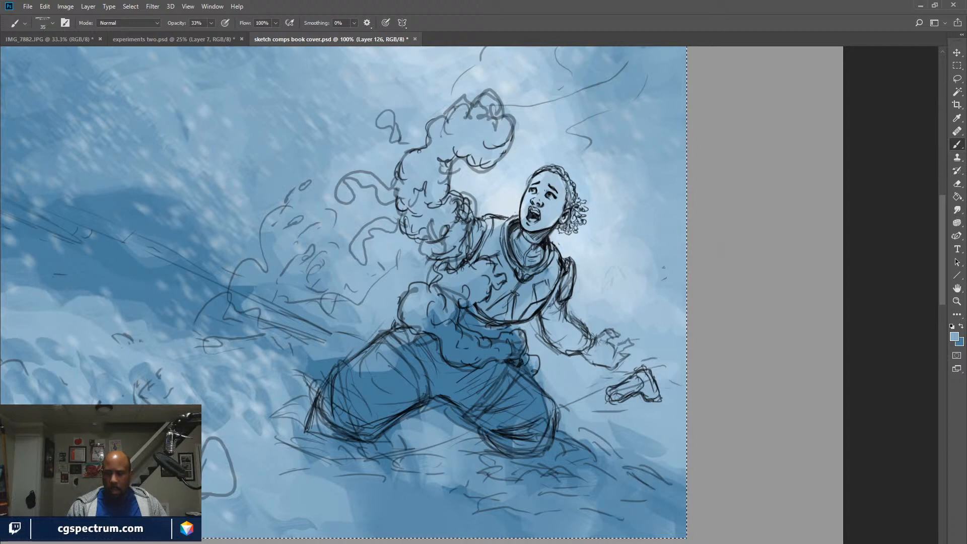
key(bracketleft)
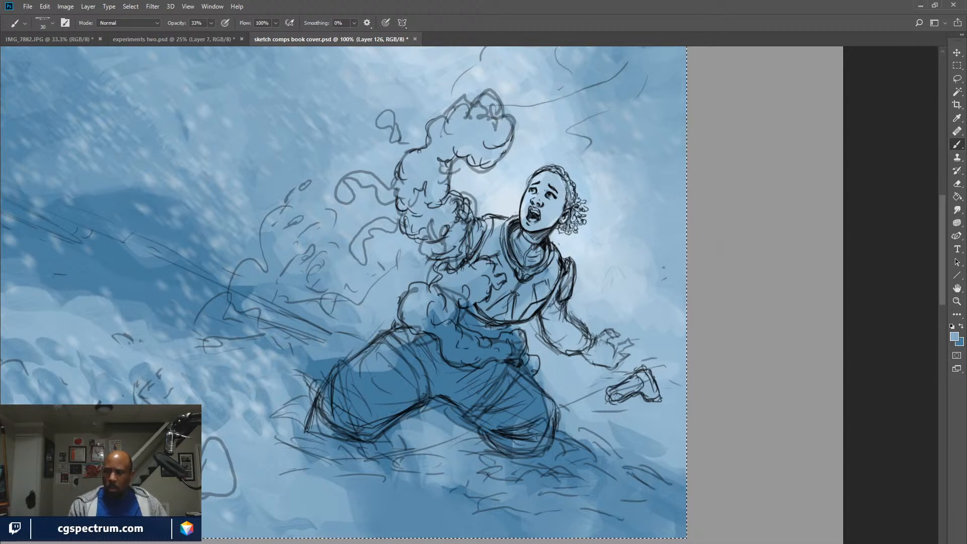
key(i)
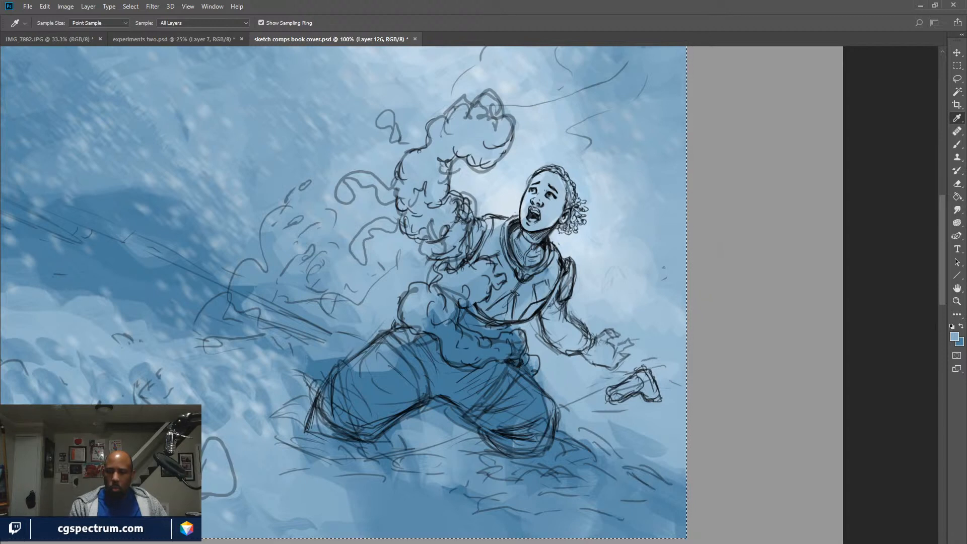
key(b)
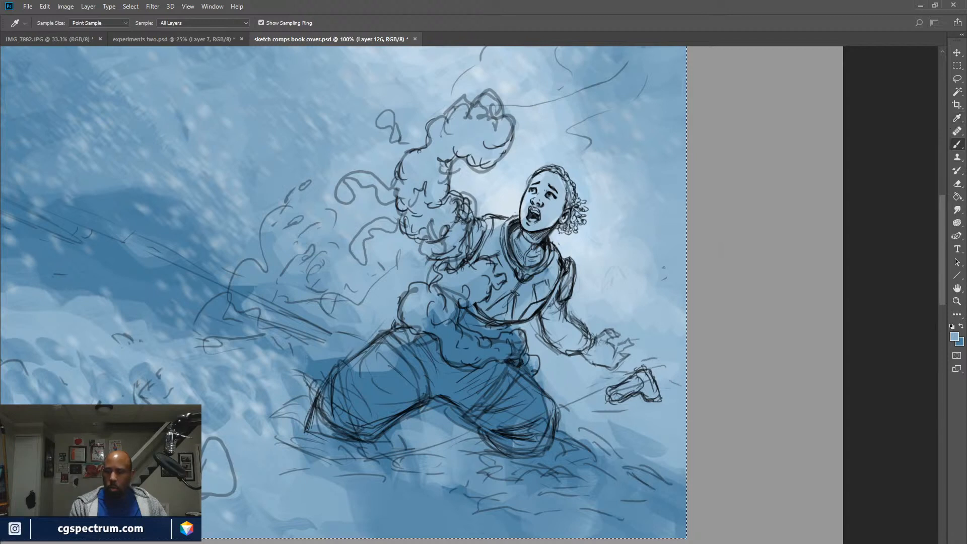
Paint a translucent brown skin tone over the side of the woman's face nearest the hair, with the brush at 33% opacity.
key(x)
key(i)
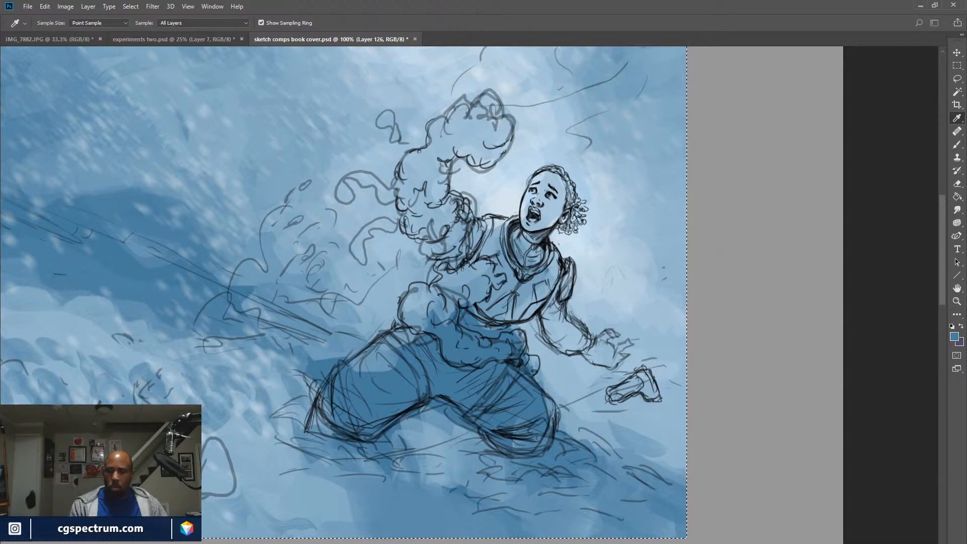
key(b)
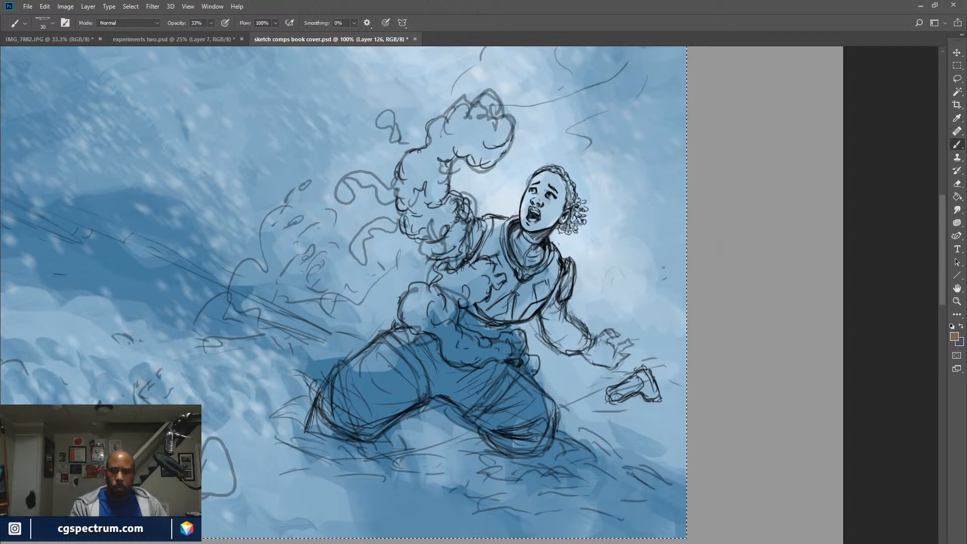
mouse_move(553, 195)
mouse_down()
mouse_move(546, 221)
mouse_move(537, 194)
mouse_move(535, 204)
mouse_move(552, 205)
mouse_move(551, 220)
mouse_move(558, 204)
mouse_move(545, 224)
mouse_move(564, 192)
mouse_move(559, 212)
mouse_move(538, 226)
mouse_up()
Glaze a muted purple over the face at 33% opacity, extending the tone across the far cheek and forehead.
key(x)
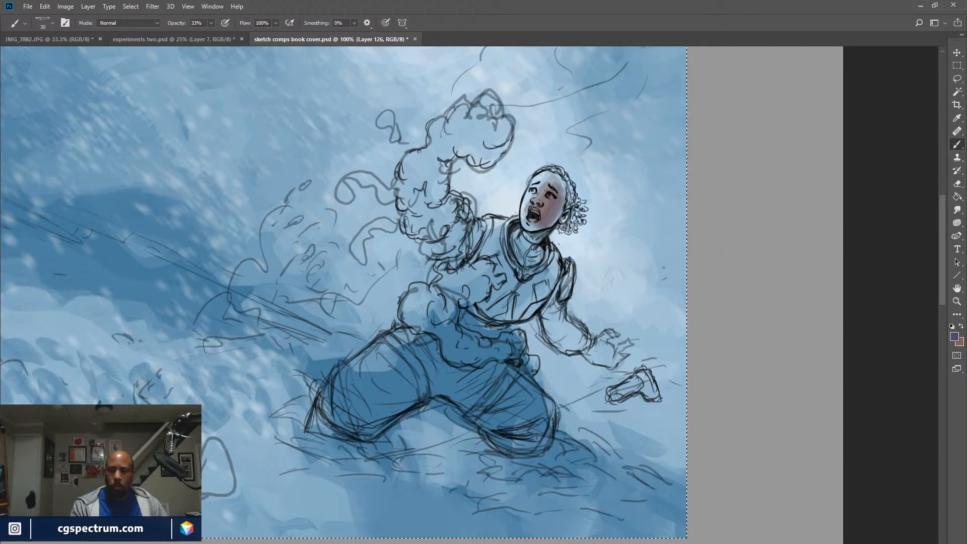
mouse_move(557, 177)
mouse_down()
mouse_move(529, 202)
mouse_move(525, 229)
mouse_up()
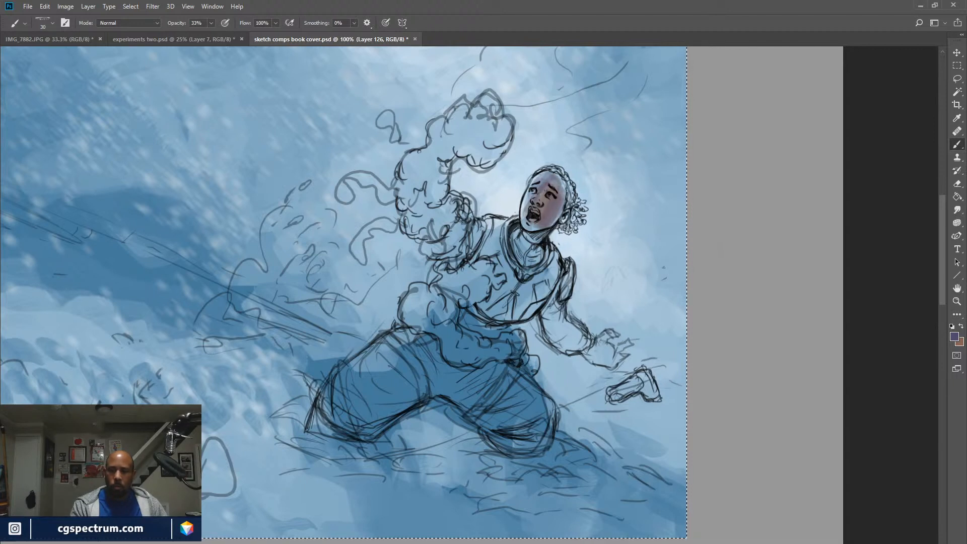
drag(534, 195, 522, 227)
drag(535, 183, 524, 216)
Build up the brown skin tone on the forehead and far cheek with a 15 px brush at 62% opacity.
key(x)
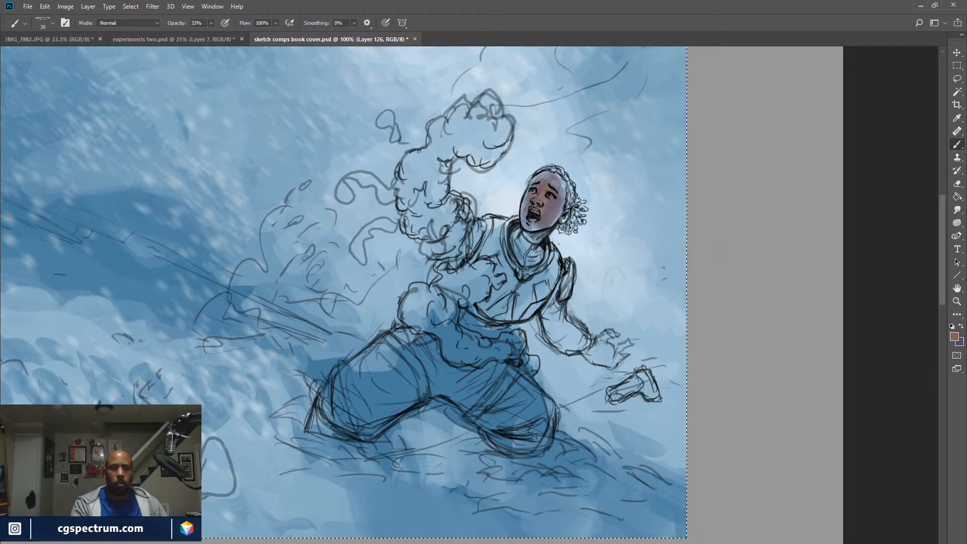
key(5)
key(2)
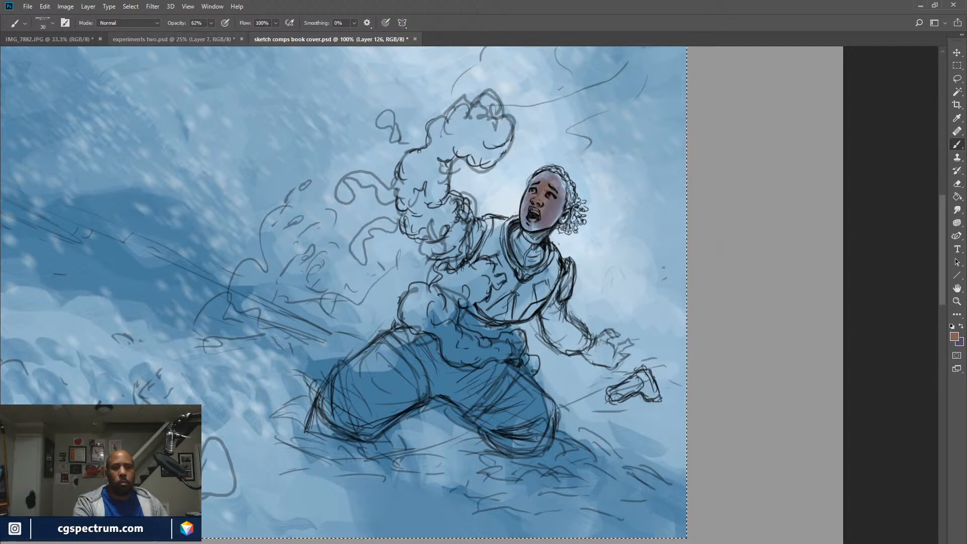
key(bracketleft)
key(bracketleft)
key(bracketleft)
key(6)
key(2)
drag(535, 182, 526, 214)
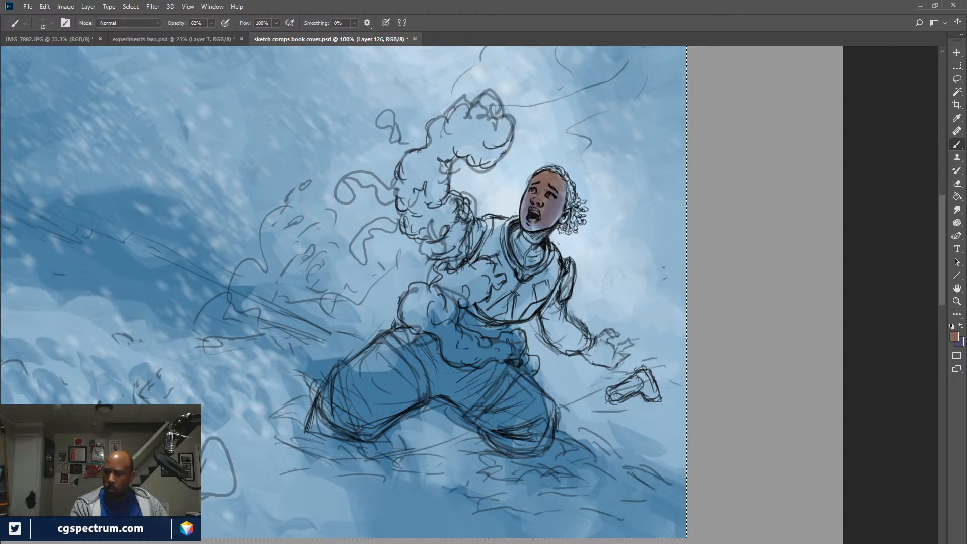
drag(525, 203, 523, 212)
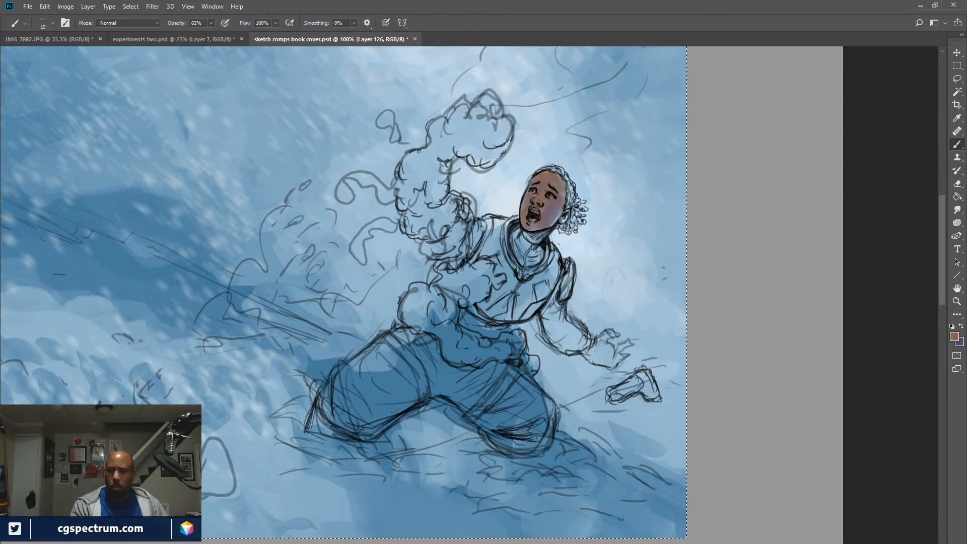
Shade the ear, jawline and neck with the dark purple.
key(x)
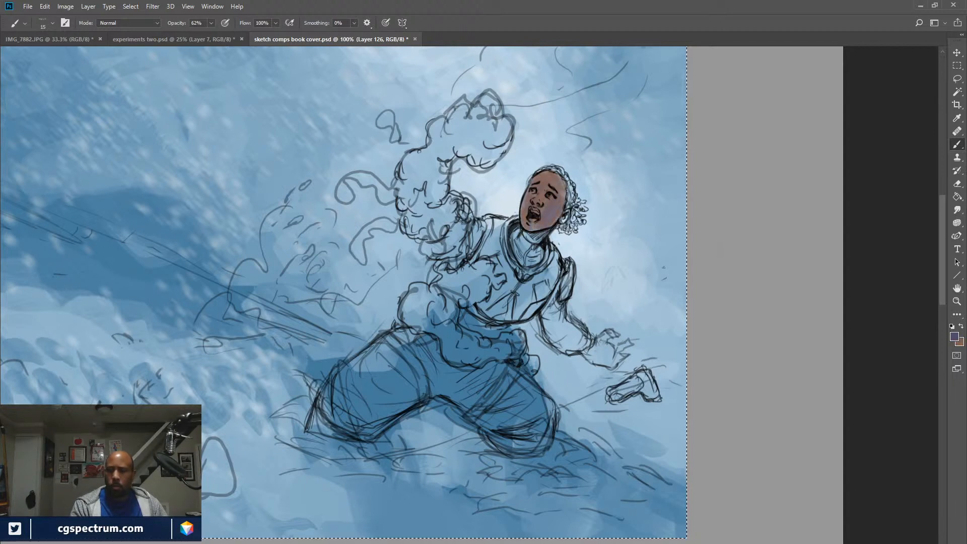
mouse_move(569, 212)
mouse_down()
mouse_move(536, 241)
mouse_move(547, 233)
mouse_move(525, 233)
mouse_up()
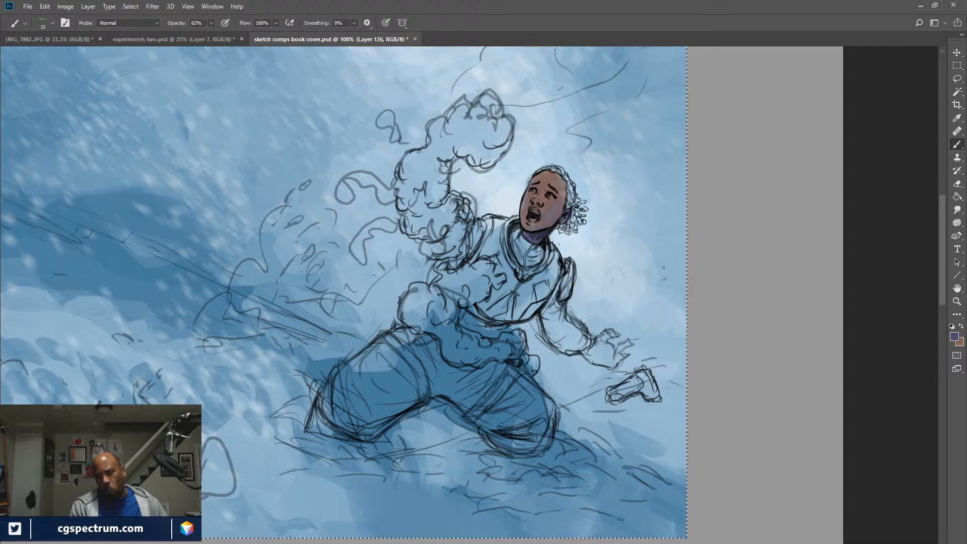
key(x)
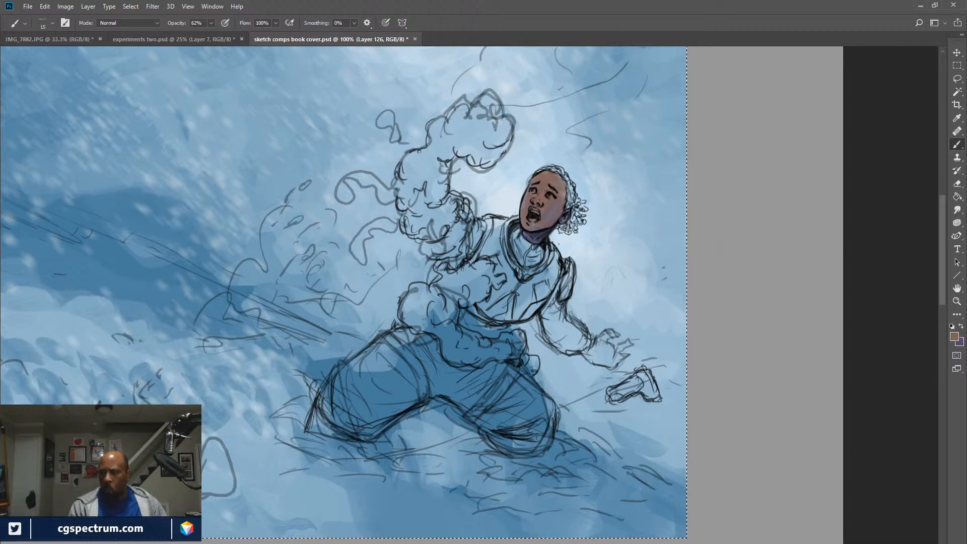
Pick orange and sample the trousers' blue, then paint a solid blue swatch on the grey margin with a 45 px brush at 100% opacity.
key(i)
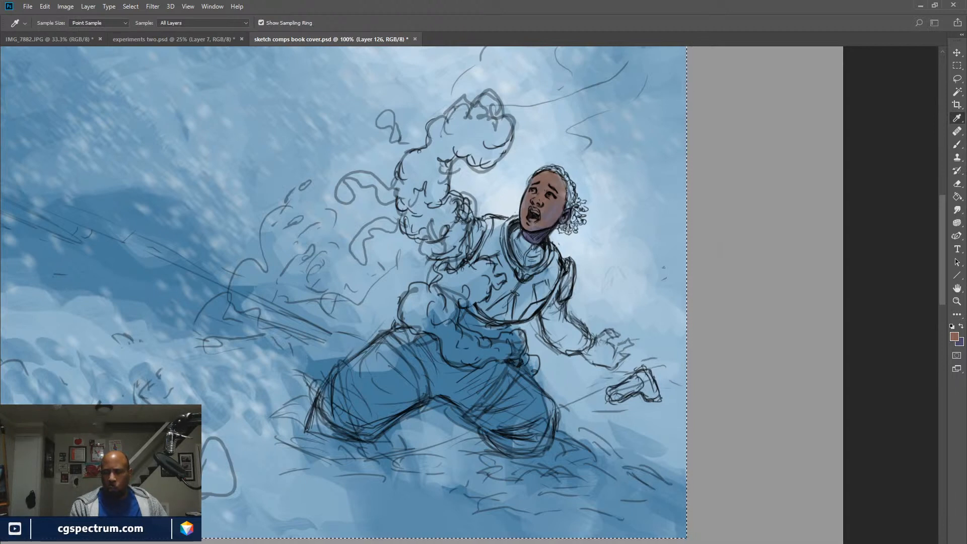
key(b)
key(x)
alt+click(653, 211)
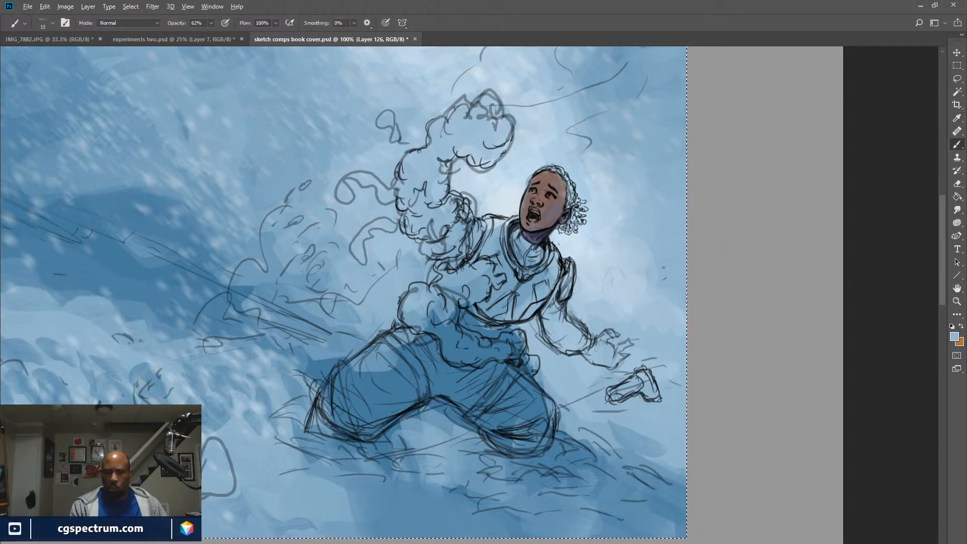
alt+click(493, 332)
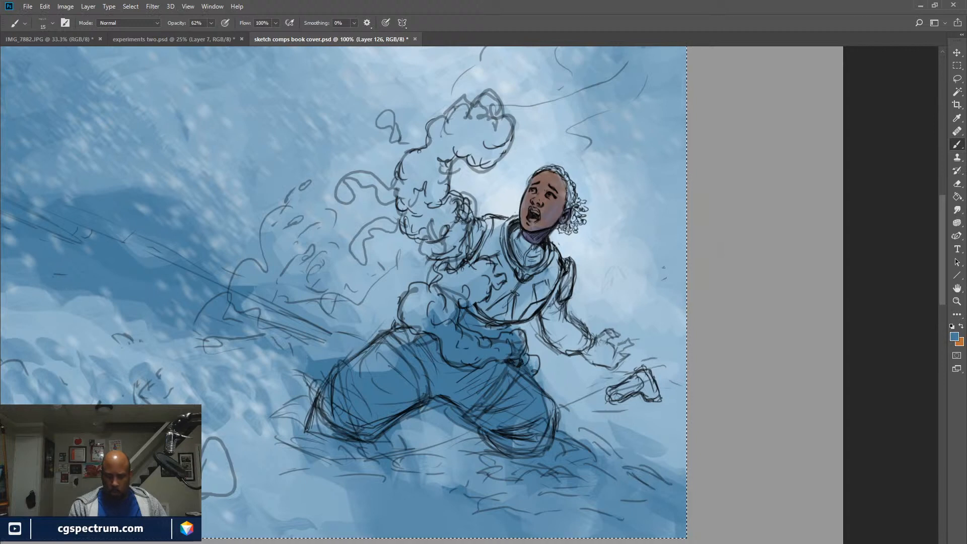
drag(504, 302, 425, 299)
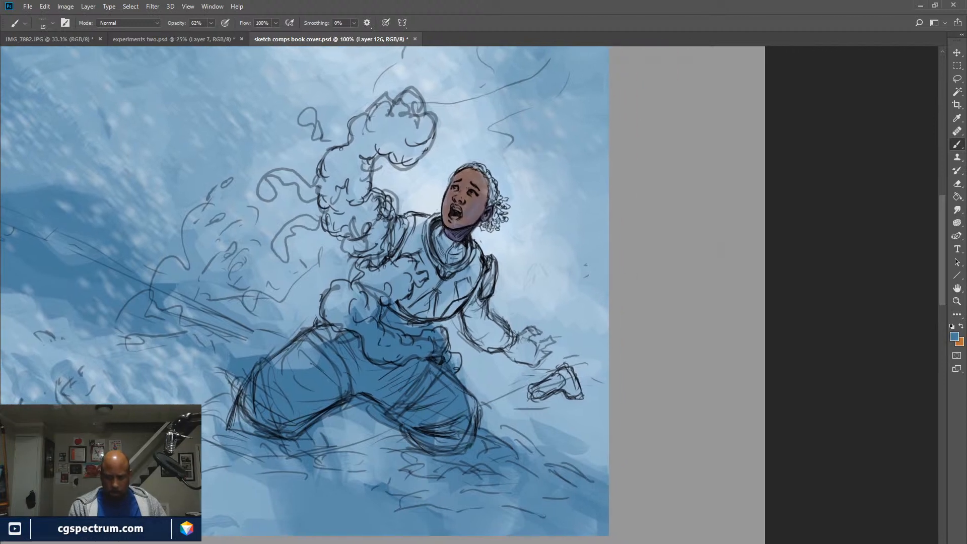
key(bracketright)
key(bracketright)
key(bracketright)
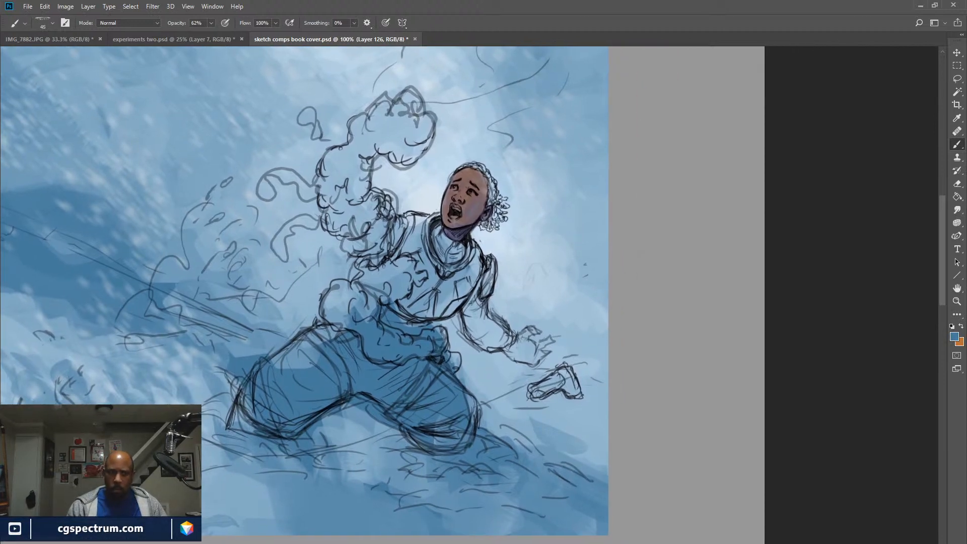
key(0)
mouse_move(637, 252)
mouse_down()
mouse_move(700, 218)
mouse_move(643, 269)
mouse_move(705, 242)
mouse_move(648, 298)
mouse_up()
Glaze orange over the blue swatch at 43% opacity to mix a neutral tone.
key(x)
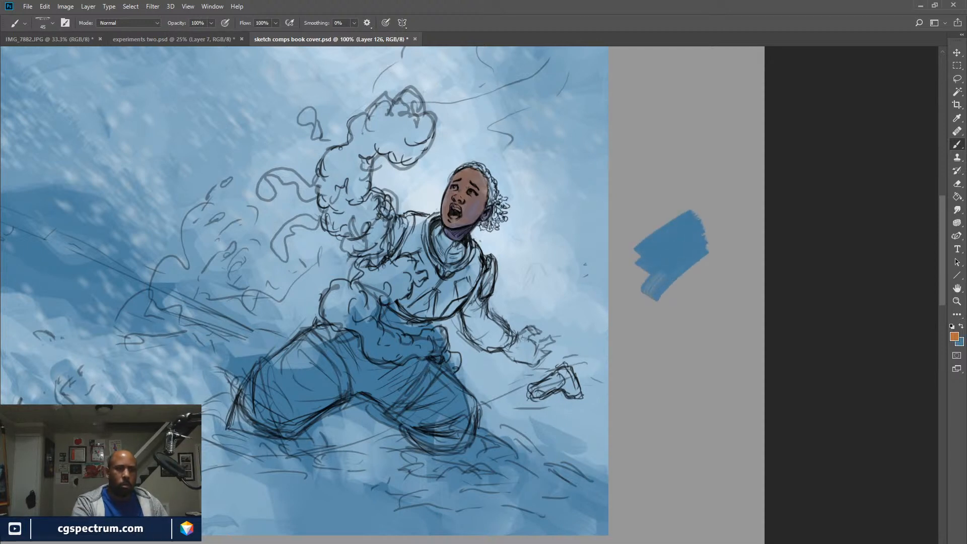
key(4)
key(3)
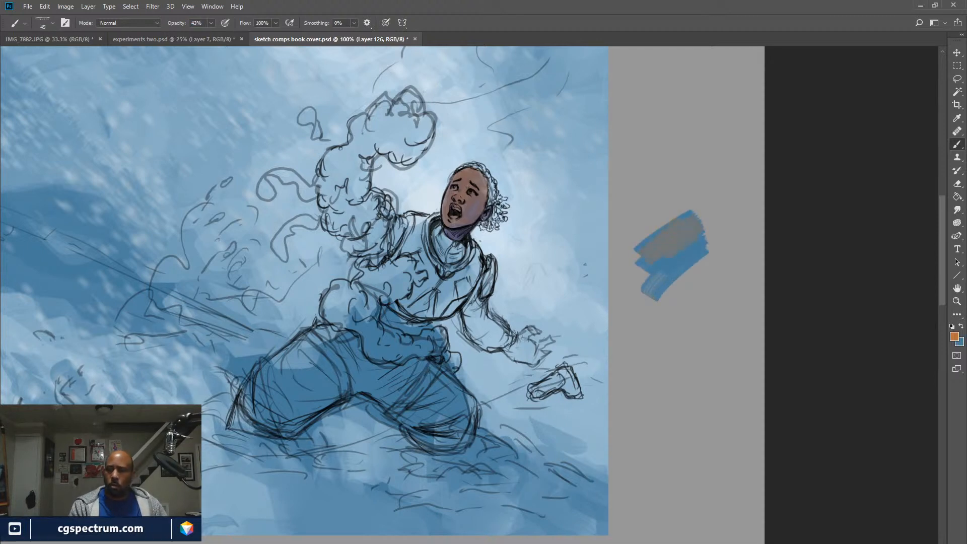
mouse_move(650, 258)
mouse_down()
mouse_move(642, 266)
mouse_move(672, 281)
mouse_up()
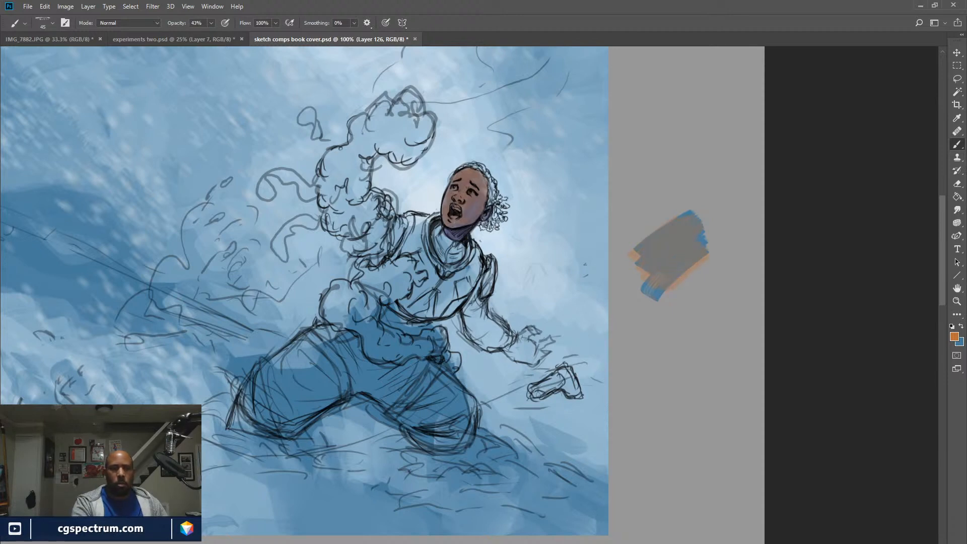
Paint a solid orange swatch above the mixed one at 100% opacity, and glaze the mixed swatch with orange at 59% opacity.
key(0)
mouse_move(690, 134)
mouse_down()
mouse_move(632, 165)
mouse_move(710, 153)
mouse_move(640, 202)
mouse_up()
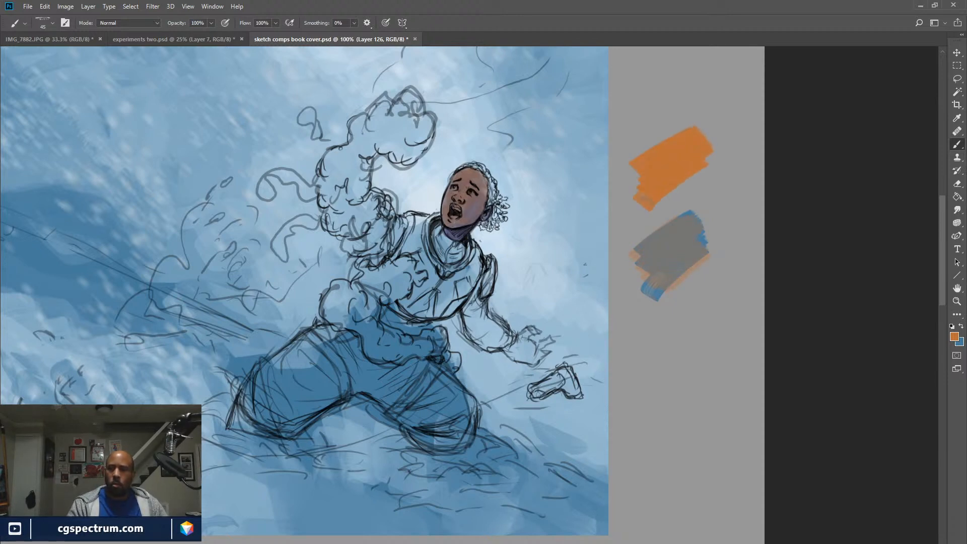
key(5)
key(9)
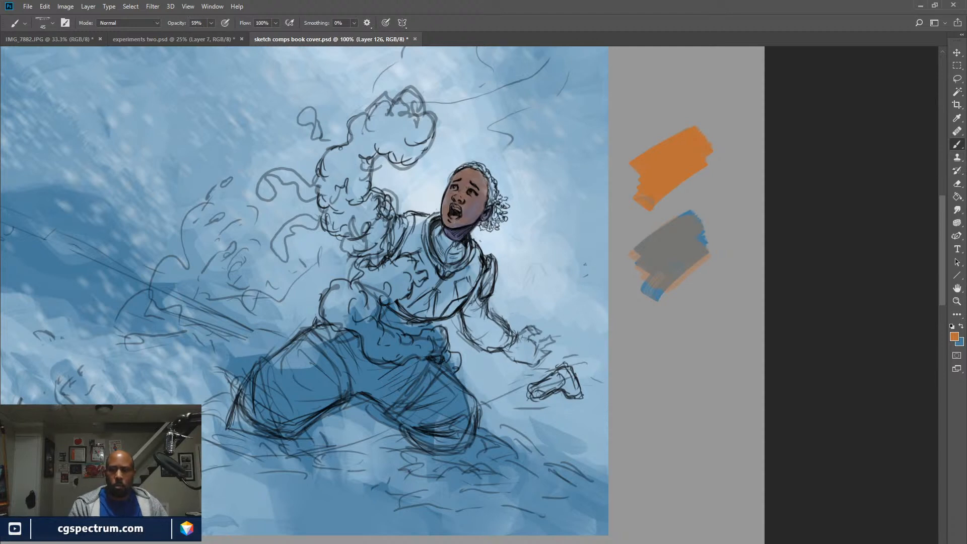
drag(696, 224, 632, 270)
mouse_move(701, 239)
mouse_down()
mouse_move(647, 275)
mouse_move(660, 300)
mouse_up()
Sample the mixed orange-brown and paint the vest's chest panel on the lowered-arm side with a 15 px brush at 100% opacity.
key(x)
alt+click(667, 257)
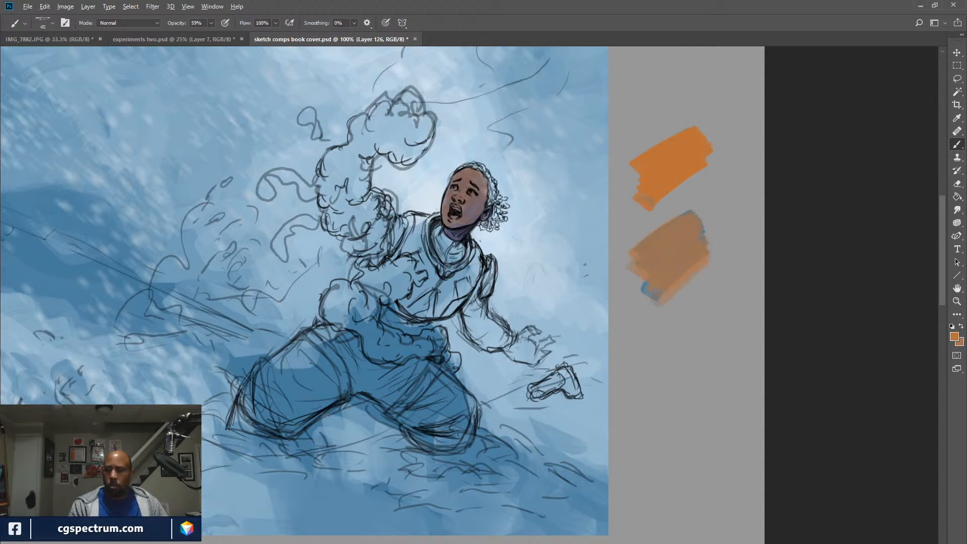
alt+click(645, 289)
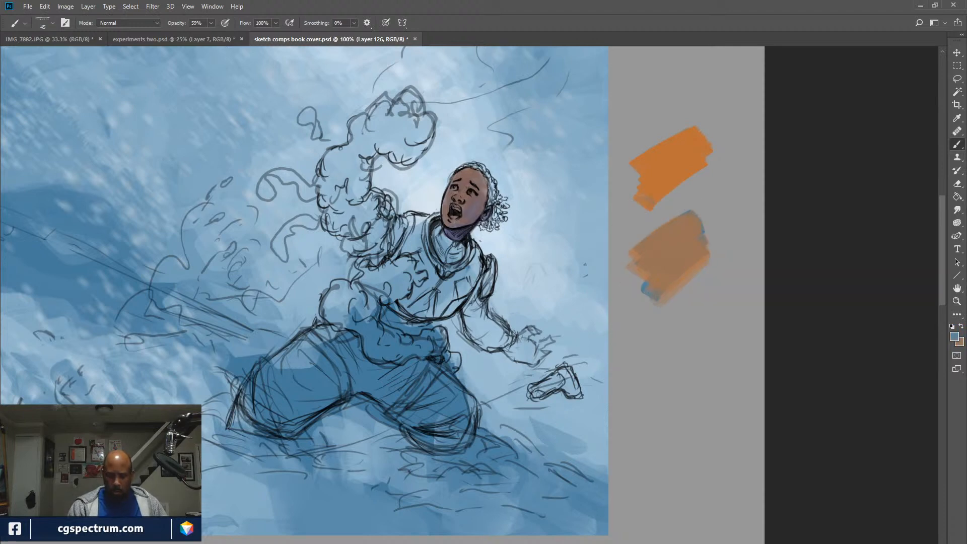
key(bracketleft)
key(bracketleft)
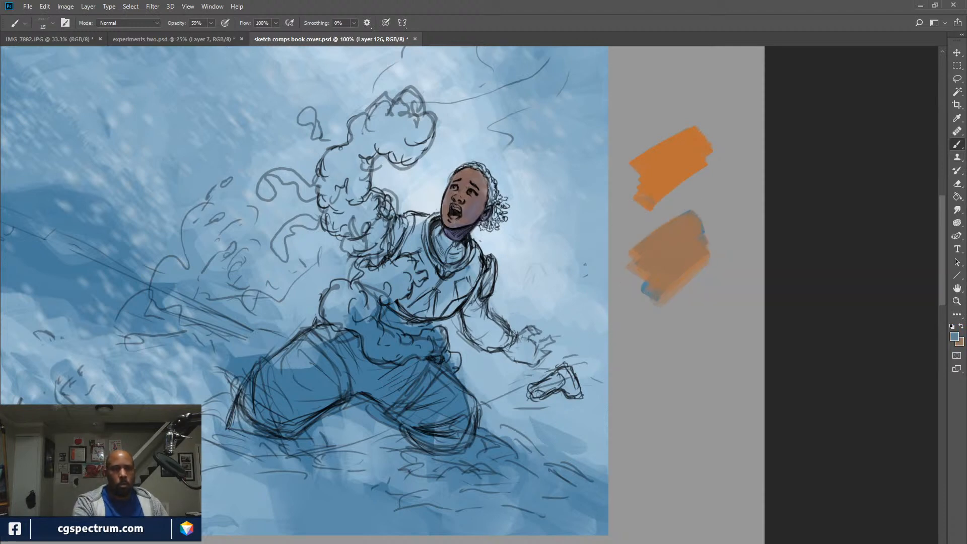
key(0)
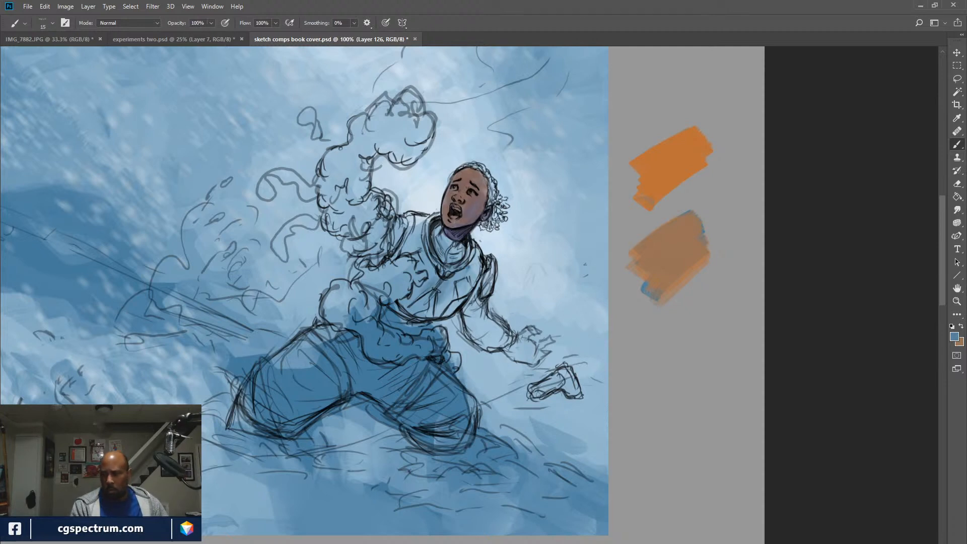
mouse_move(443, 303)
mouse_down()
mouse_move(476, 275)
mouse_move(474, 251)
mouse_up()
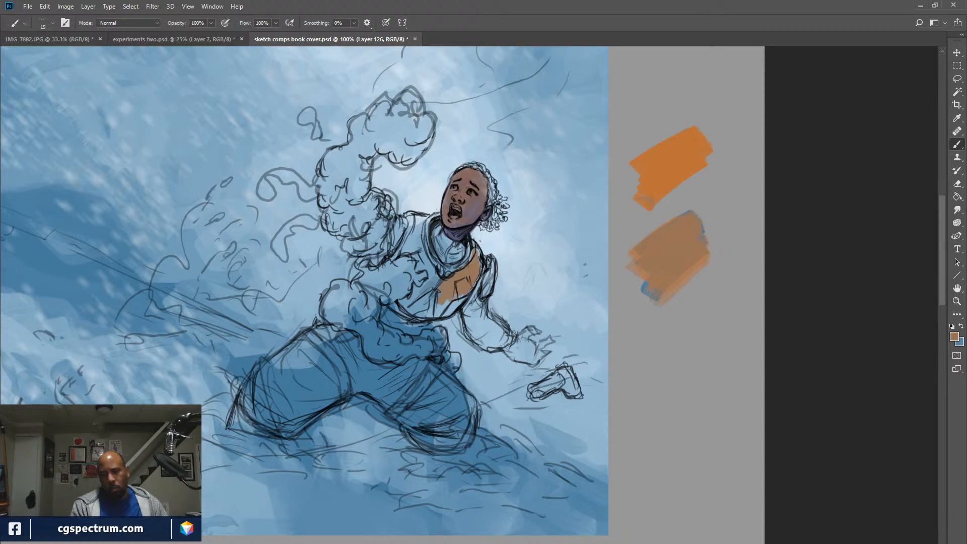
mouse_move(446, 303)
mouse_down()
mouse_move(433, 312)
mouse_move(461, 297)
mouse_move(420, 311)
mouse_up()
Fill the vest's remaining front and raised-arm side with orange-brown, using a 30 px brush.
key(bracketright)
key(bracketright)
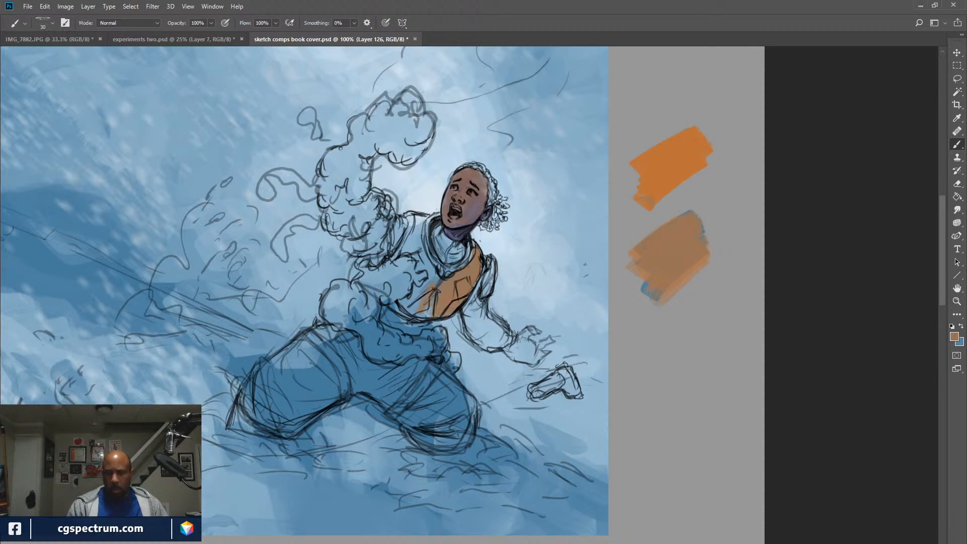
mouse_move(415, 232)
mouse_down()
mouse_move(405, 263)
mouse_move(403, 247)
mouse_move(425, 216)
mouse_move(421, 255)
mouse_move(431, 272)
mouse_move(412, 269)
mouse_move(415, 301)
mouse_move(401, 303)
mouse_move(422, 316)
mouse_up()
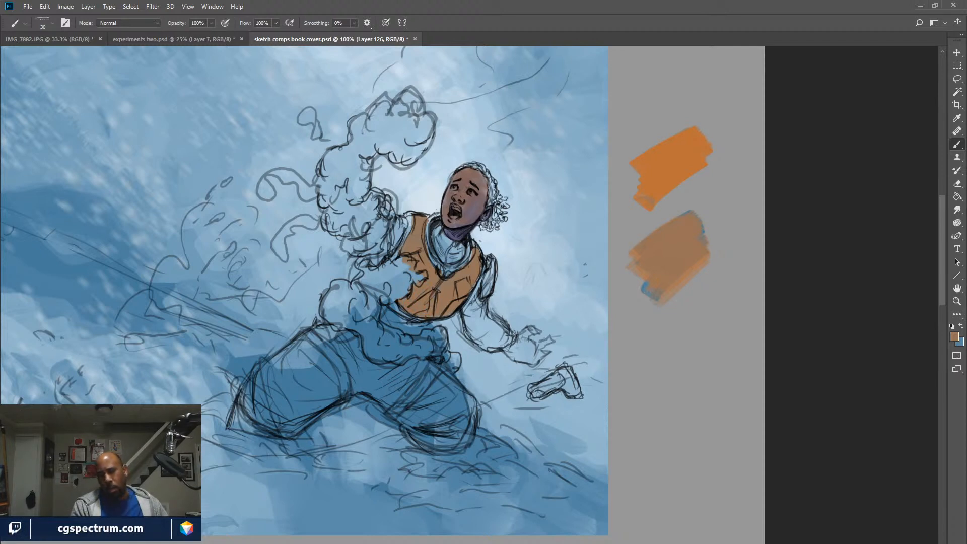
Paint the shoulder pad, the vest's armhole edge and its collar in the same orange-brown.
mouse_move(489, 273)
mouse_down()
mouse_move(486, 293)
mouse_move(494, 268)
mouse_up()
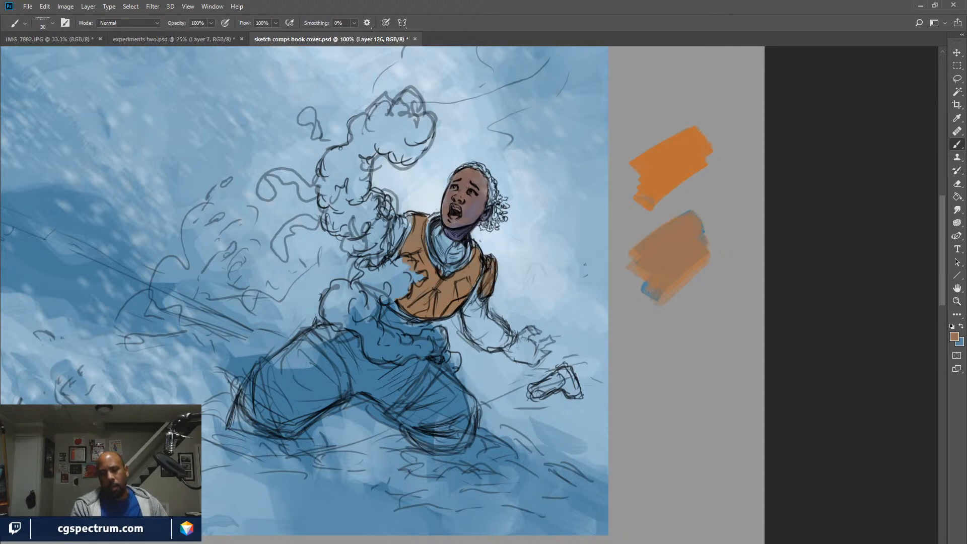
drag(406, 231, 395, 260)
mouse_move(428, 223)
mouse_down()
mouse_move(428, 242)
mouse_move(449, 271)
mouse_up()
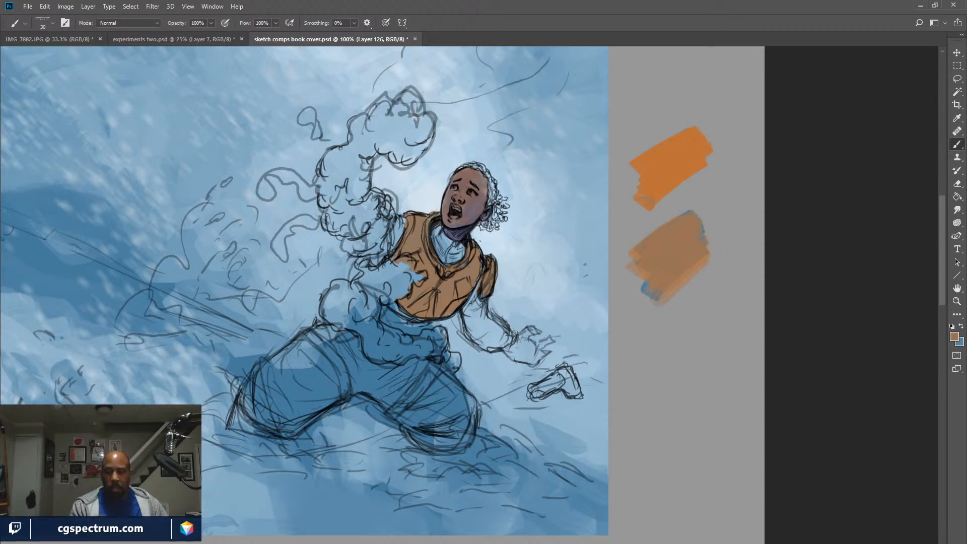
Sample the orange swatch, pick a brighter orange and paint a small solid patch beside the shoulder pad.
drag(403, 282, 412, 321)
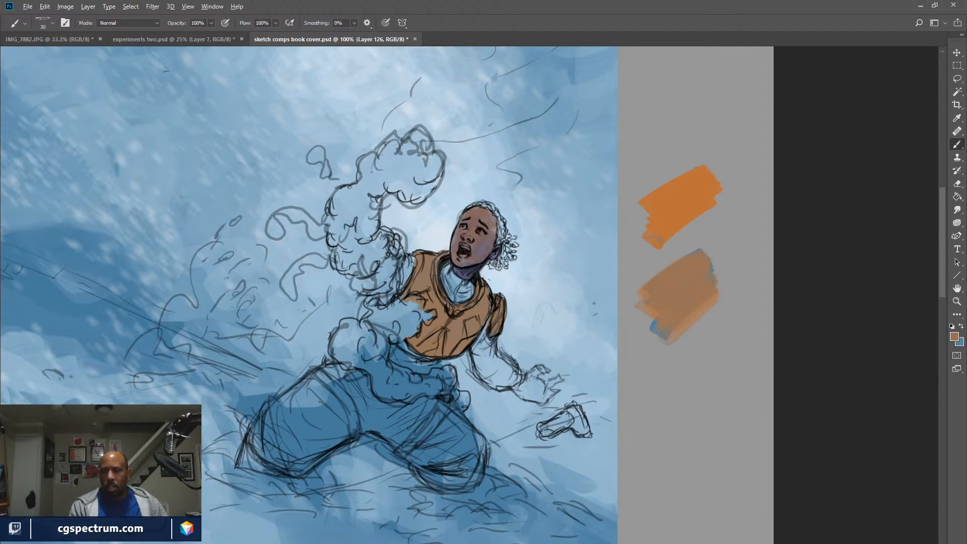
alt+click(680, 207)
key(x)
alt+click(681, 206)
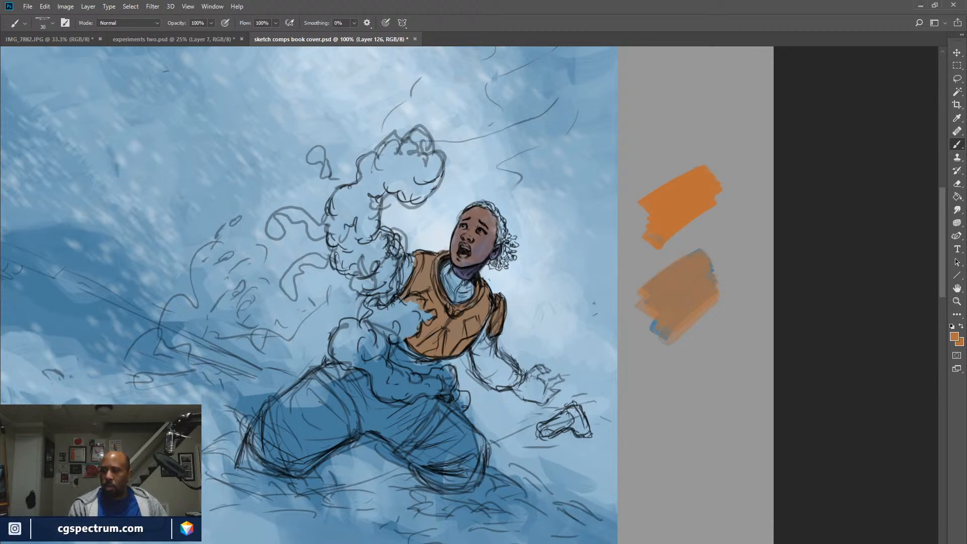
key(i)
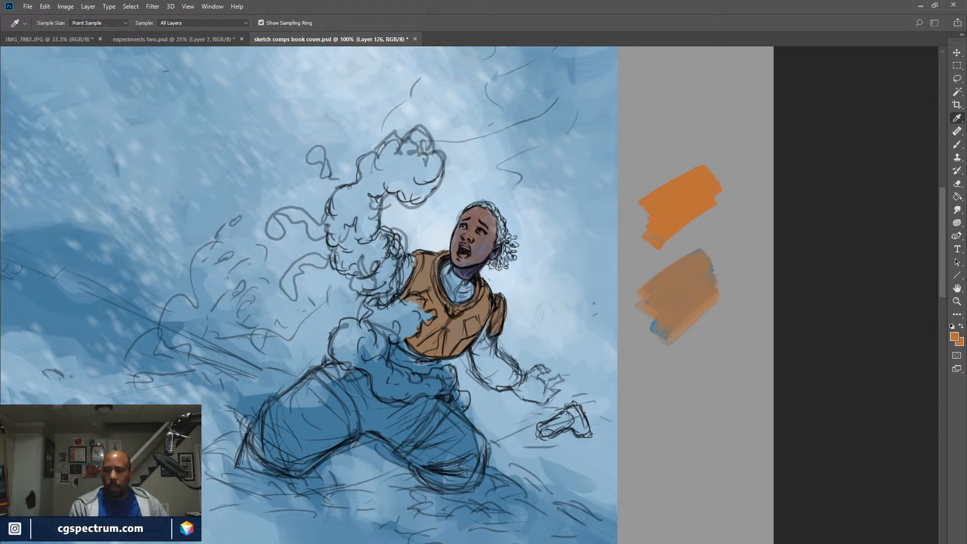
key(b)
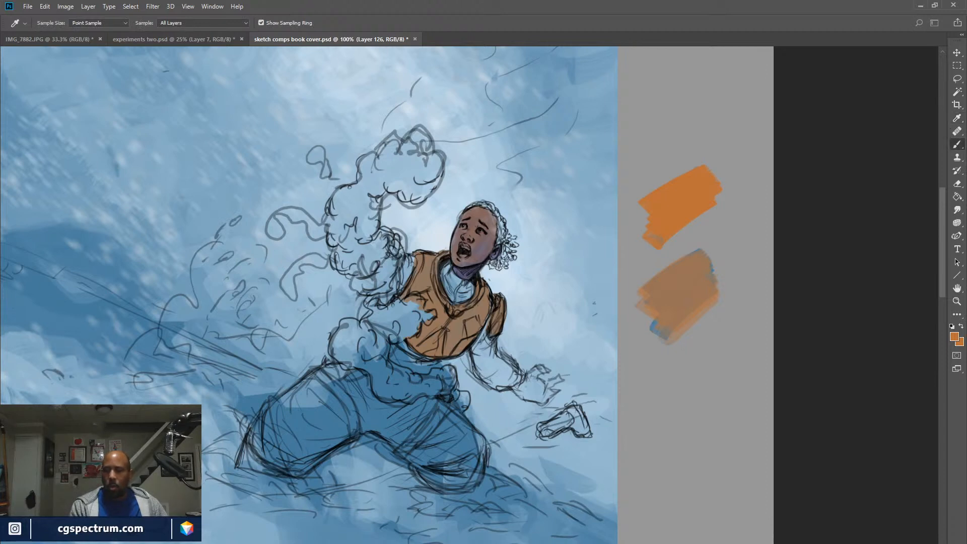
drag(528, 300, 518, 323)
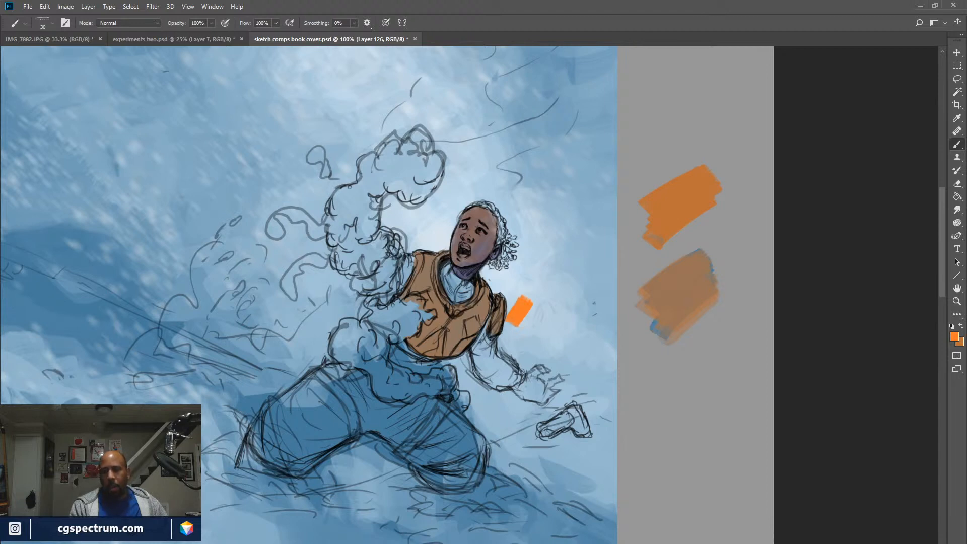
Try the bright orange on the vest's lower chest, and undo both that stroke and the patch beside the shoulder pad.
drag(455, 335, 474, 317)
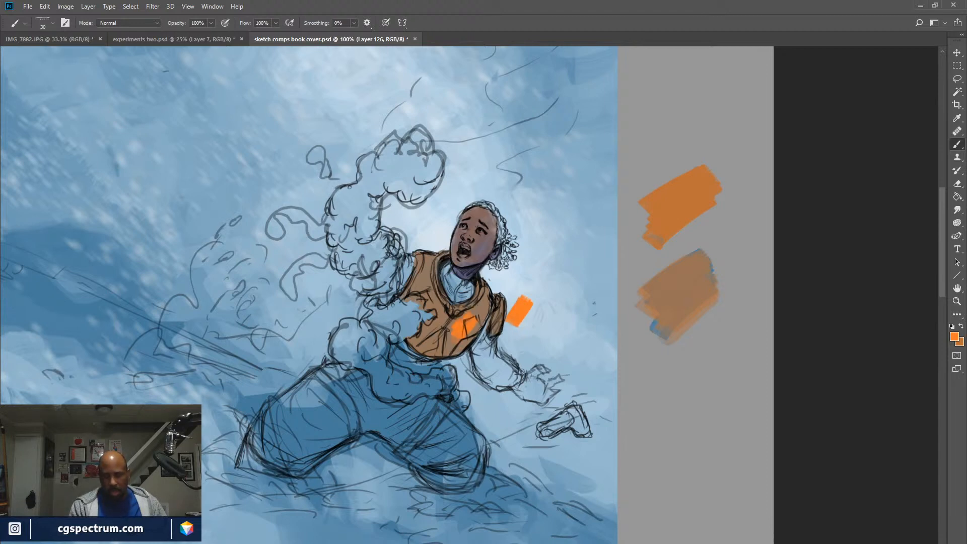
key(ctrl+z)
key(ctrl+z)
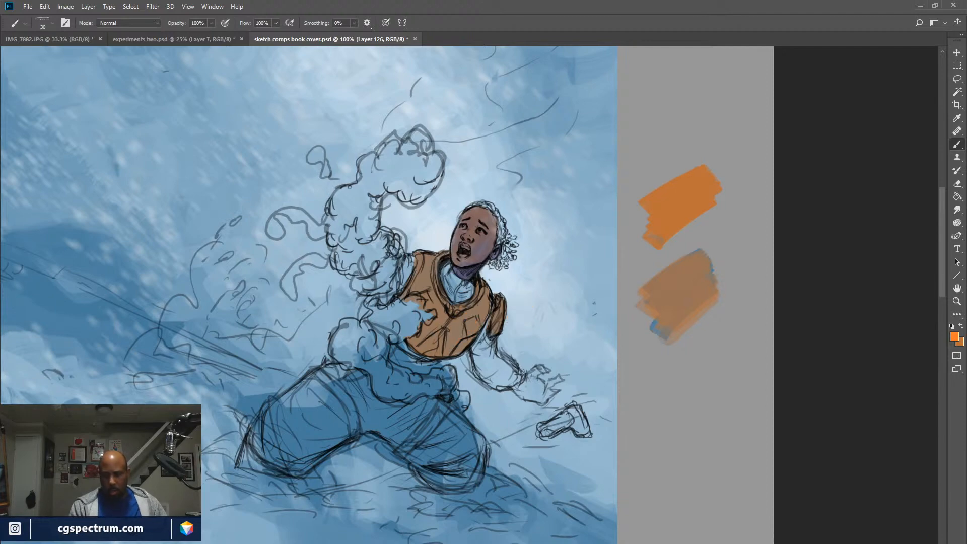
Examine the whole cover composition from a distance, comparing its colours with a greyscale proof of the values.
key(ctrl+minus)
key(ctrl+minus)
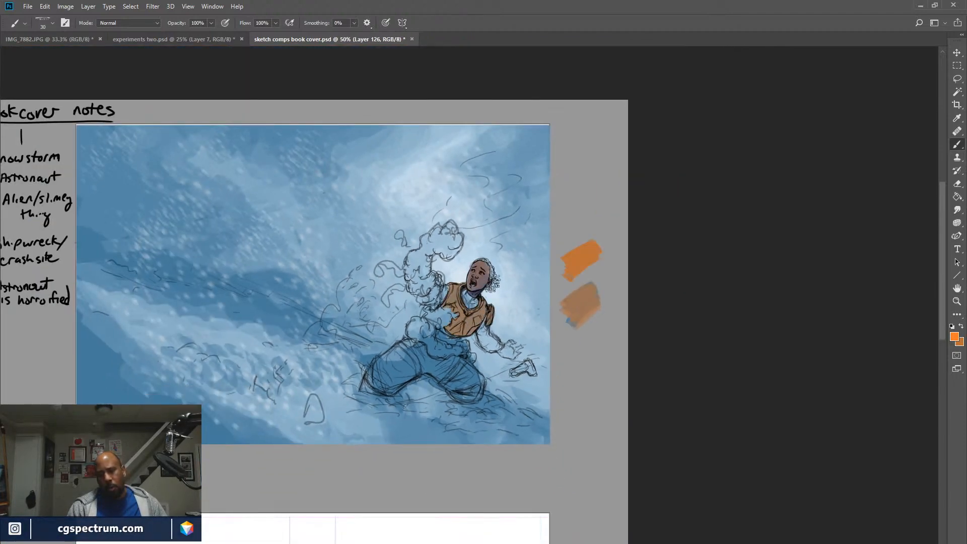
key(ctrl+minus)
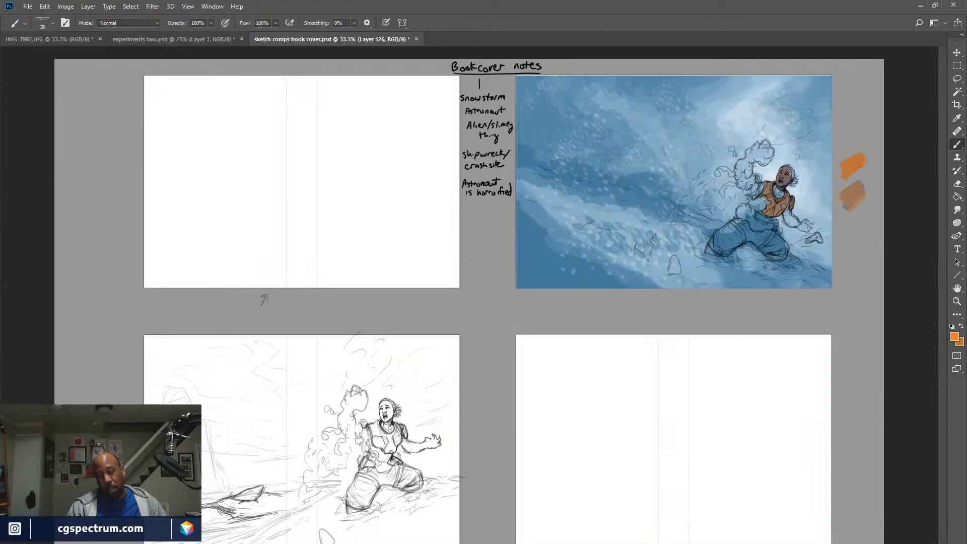
key(ctrl+minus)
key(ctrl+minus)
key(ctrl+plus)
key(ctrl+plus)
key(ctrl+plus)
drag(705, 227, 369, 359)
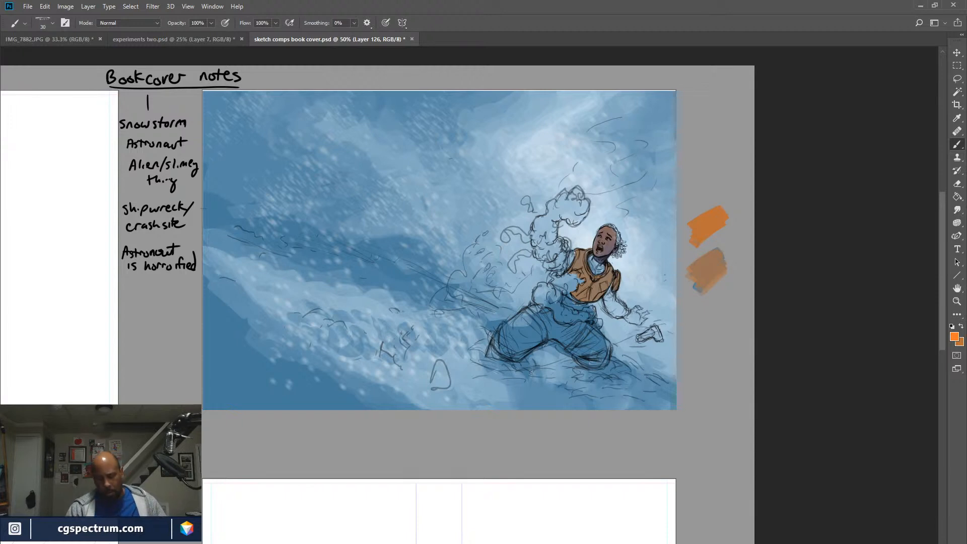
key(ctrl+y)
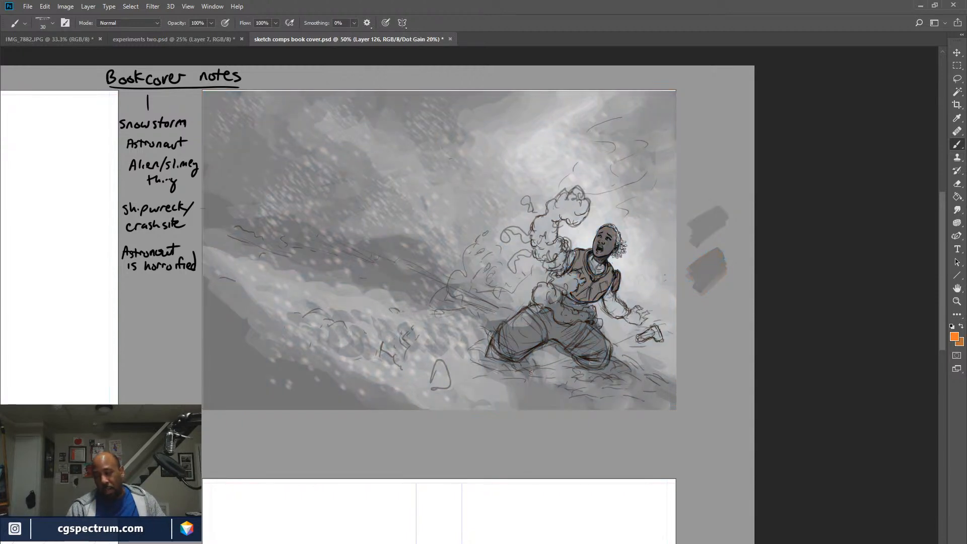
key(ctrl+y)
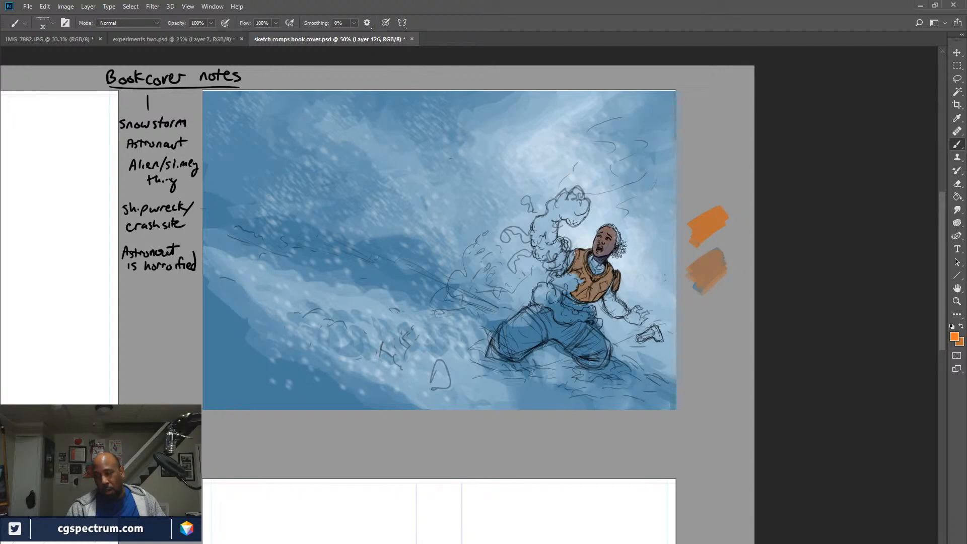
key(ctrl+y)
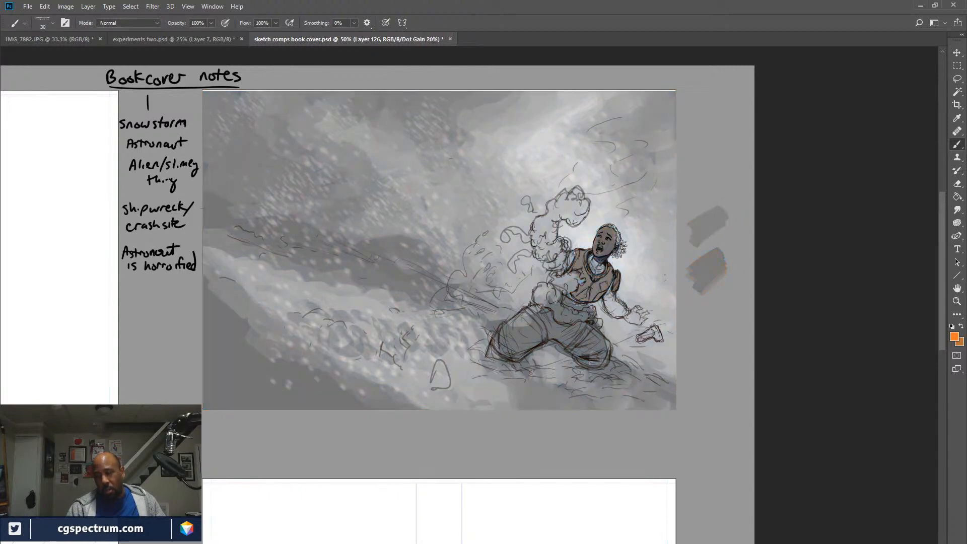
key(ctrl+y)
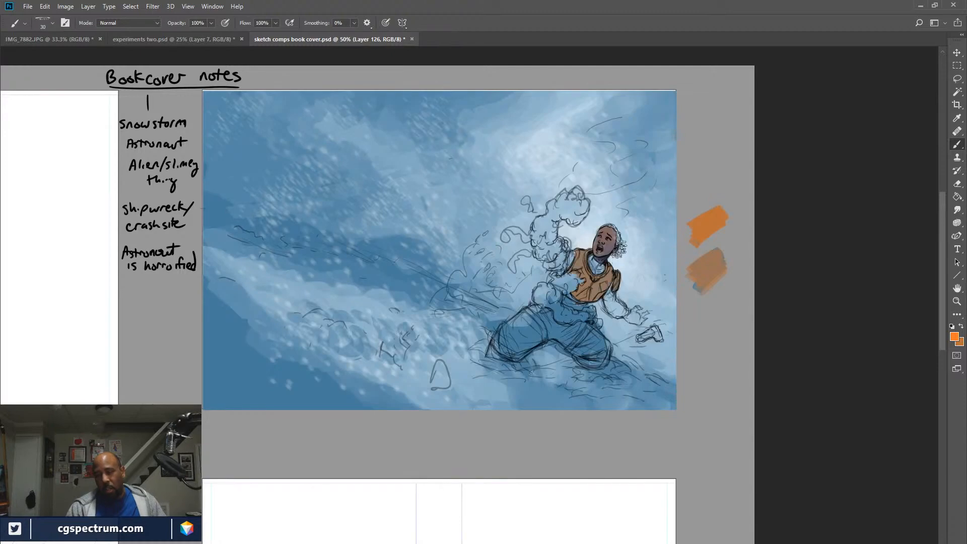
Sample the trousers' blue, pick a darker navy and paint the inner thighs and crotch with a 30 px brush.
key(ctrl+minus)
key(ctrl+minus)
key(ctrl+plus)
key(ctrl+plus)
key(ctrl+plus)
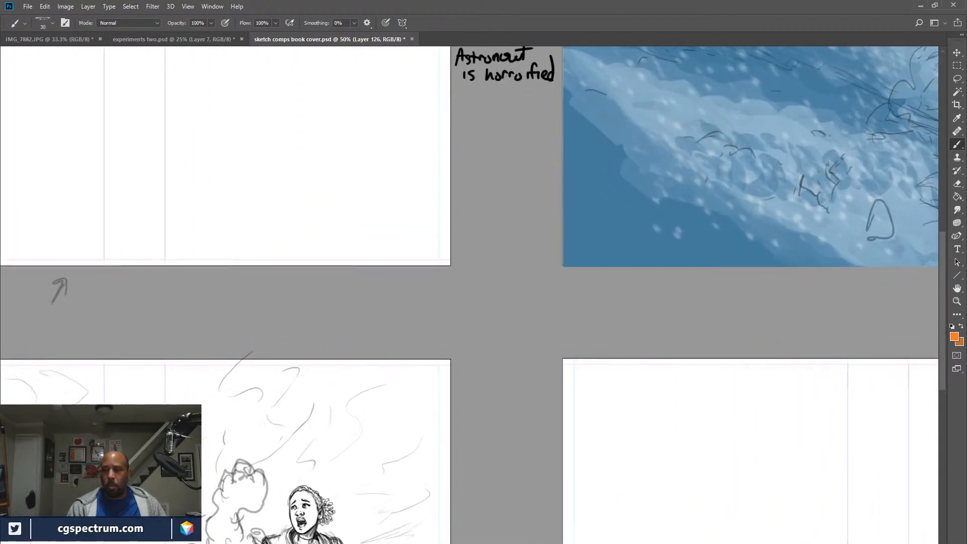
drag(745, 242, 207, 427)
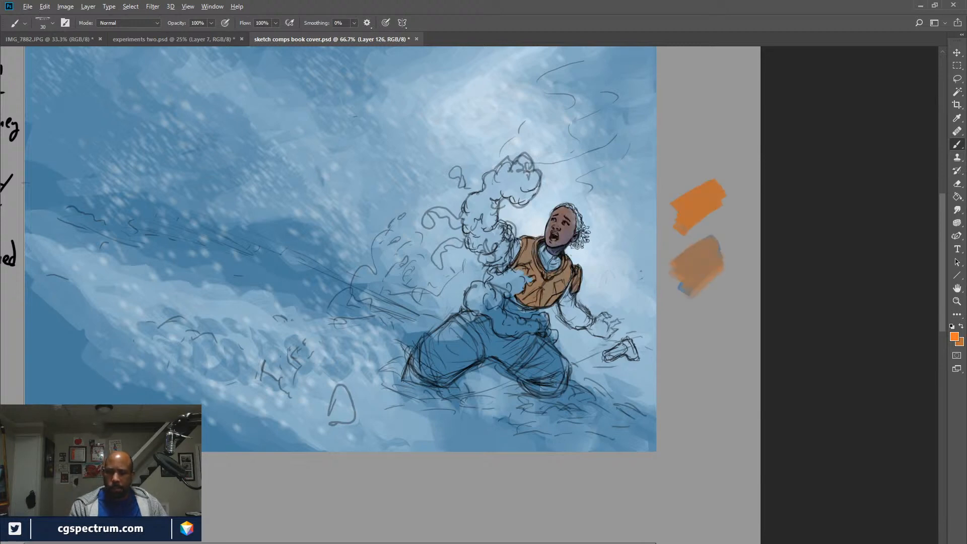
alt+click(493, 348)
key(i)
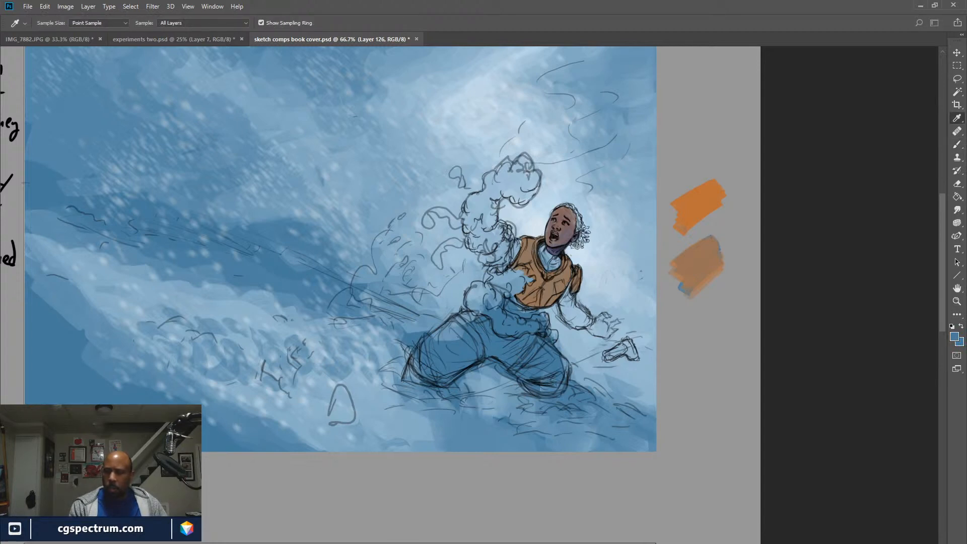
key(b)
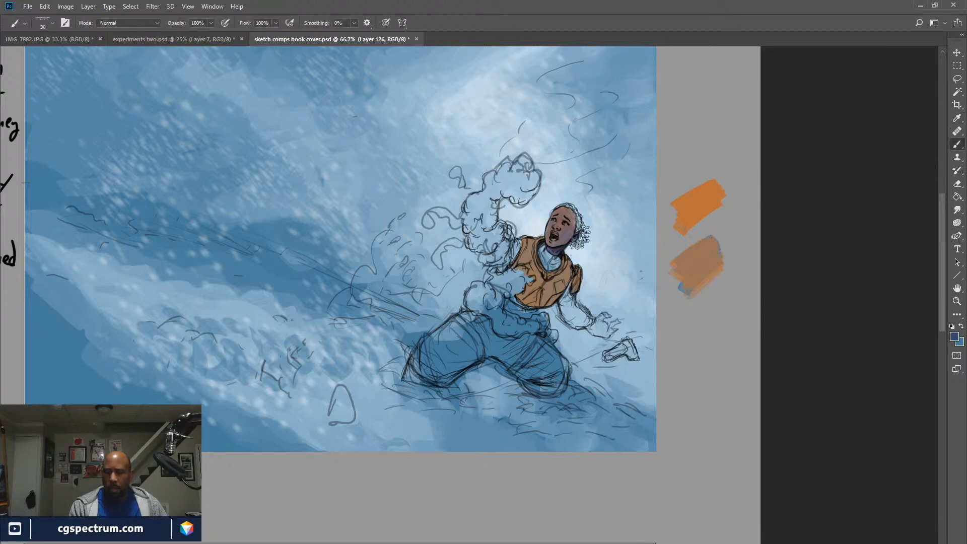
drag(482, 345, 453, 370)
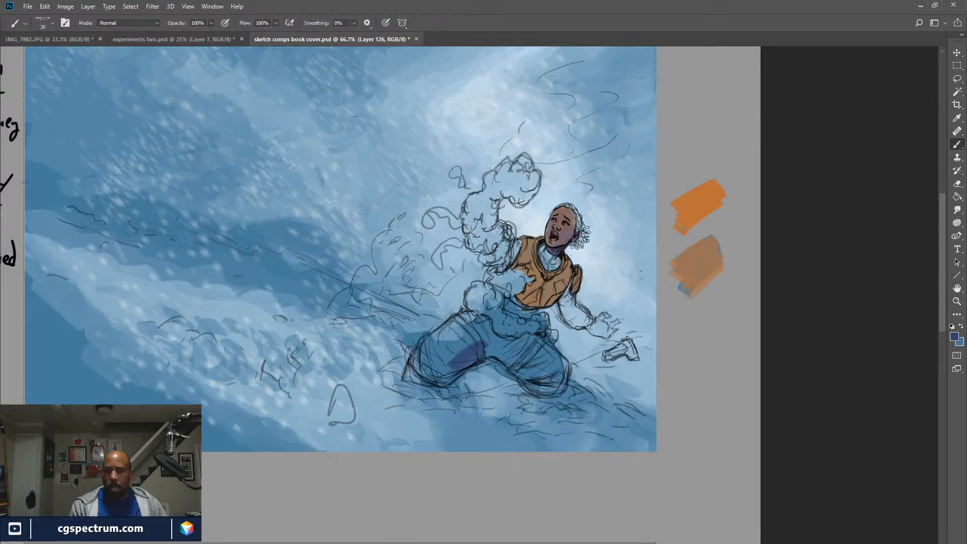
mouse_move(487, 344)
mouse_down()
mouse_move(486, 356)
mouse_move(493, 340)
mouse_move(513, 353)
mouse_up()
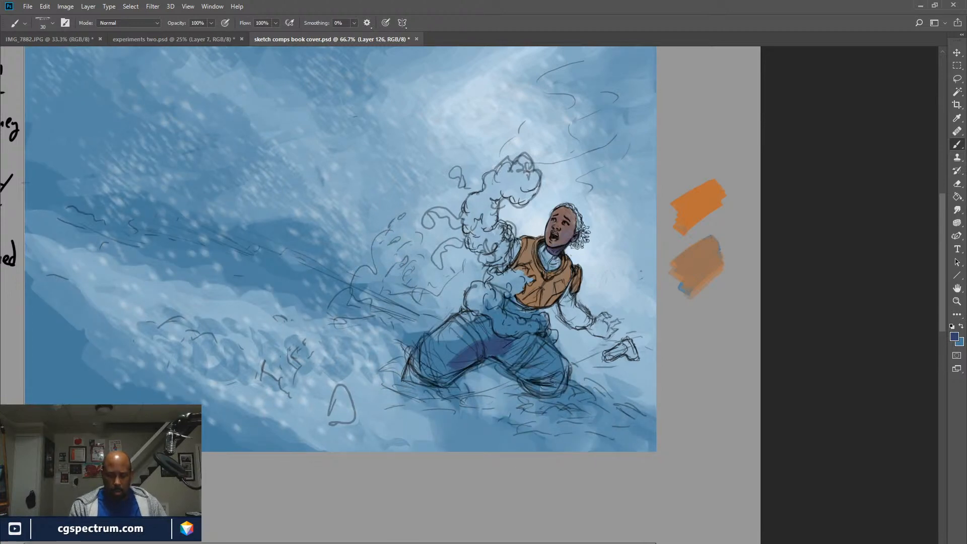
Check the value of the navy trouser patch in a greyscale proof and return to the colour view.
key(ctrl+y)
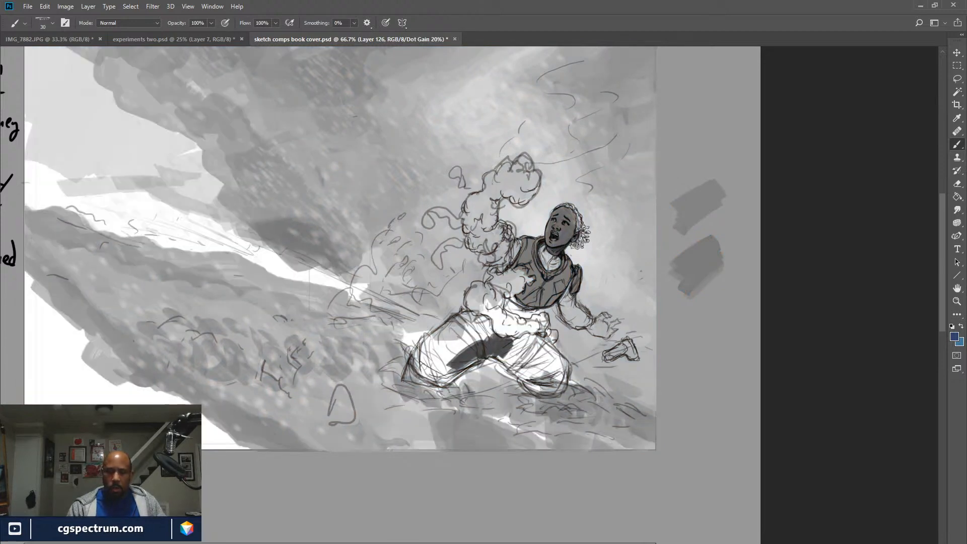
key(ctrl+z)
key(ctrl+z)
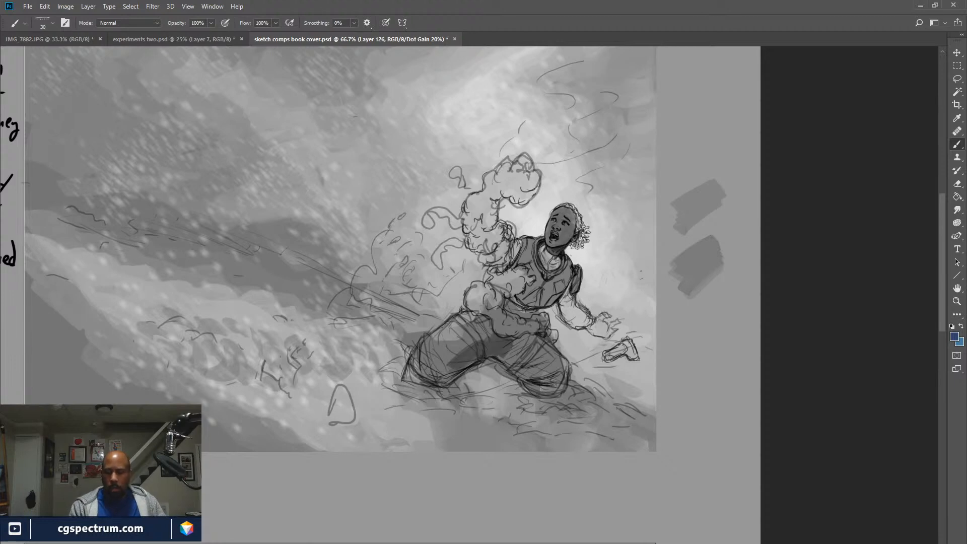
key(ctrl+y)
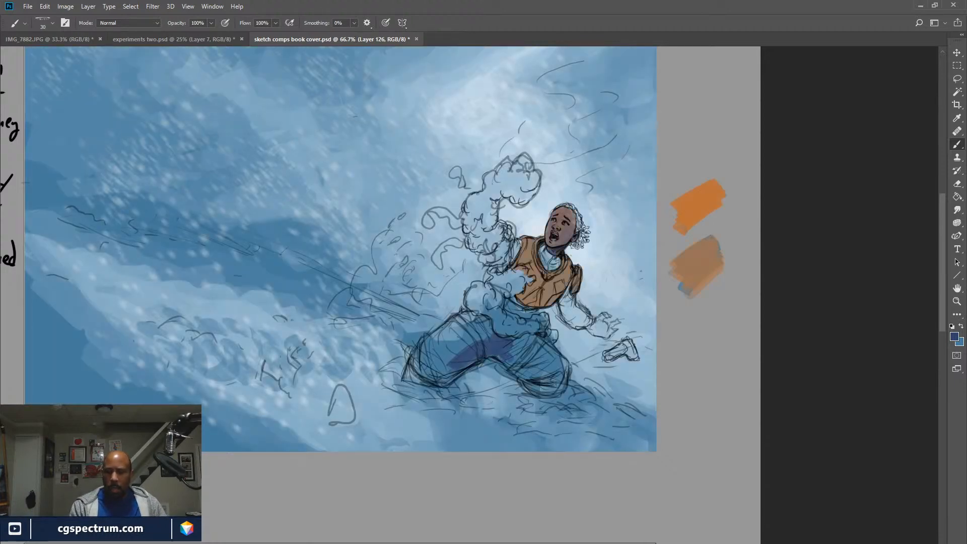
Fill the rest of both trouser legs with navy, out to the edge of the knee on the gun side.
mouse_move(499, 357)
mouse_down()
mouse_move(512, 366)
mouse_move(523, 346)
mouse_move(535, 372)
mouse_move(522, 375)
mouse_move(524, 363)
mouse_move(545, 373)
mouse_move(543, 357)
mouse_move(559, 370)
mouse_move(535, 388)
mouse_move(569, 373)
mouse_move(548, 393)
mouse_move(563, 368)
mouse_up()
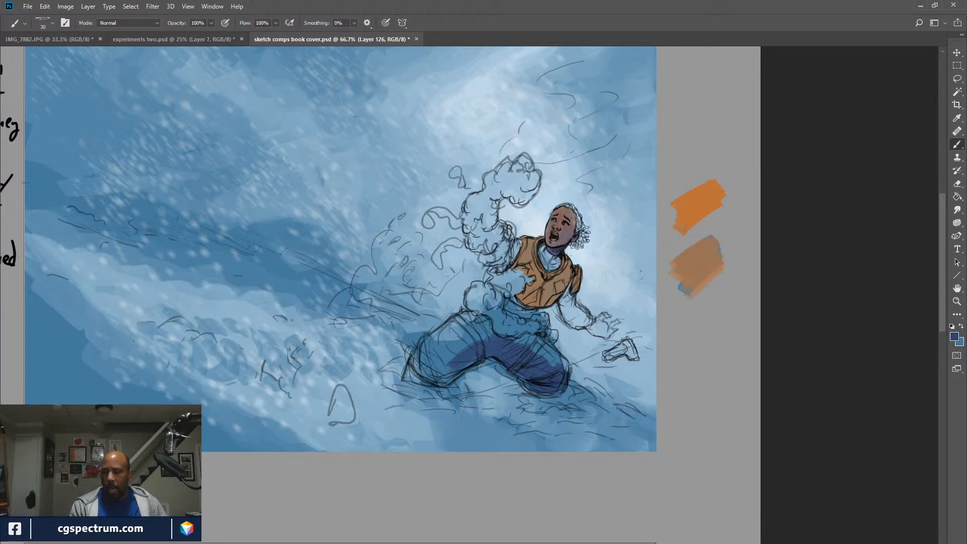
mouse_move(476, 358)
mouse_down()
mouse_move(441, 381)
mouse_move(419, 374)
mouse_up()
mouse_move(486, 330)
mouse_down()
mouse_move(445, 354)
mouse_move(454, 345)
mouse_up()
mouse_move(483, 320)
mouse_down()
mouse_move(475, 330)
mouse_move(485, 336)
mouse_move(484, 321)
mouse_move(435, 353)
mouse_move(448, 340)
mouse_up()
drag(454, 329, 412, 370)
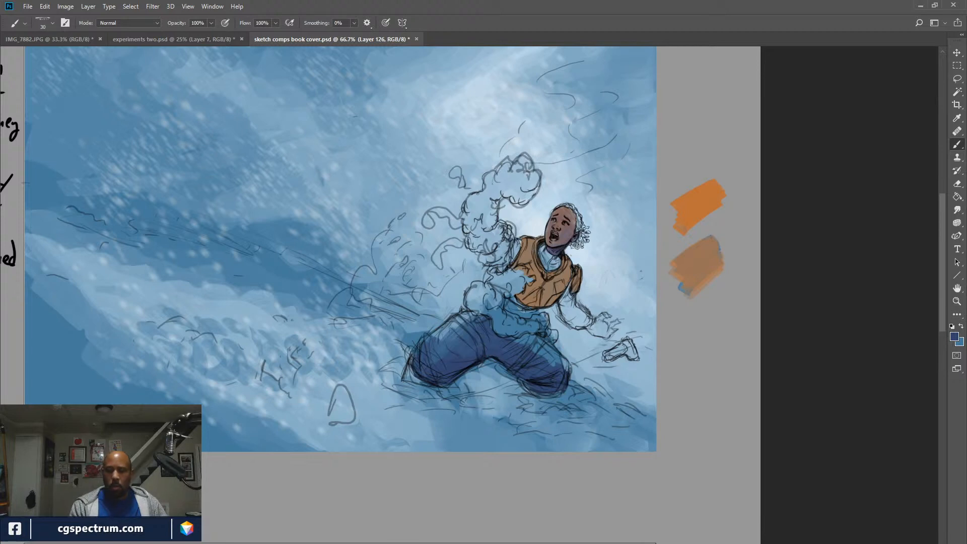
drag(561, 359, 571, 373)
mouse_move(564, 364)
mouse_down()
mouse_move(570, 371)
mouse_move(571, 362)
mouse_up()
drag(550, 344, 562, 357)
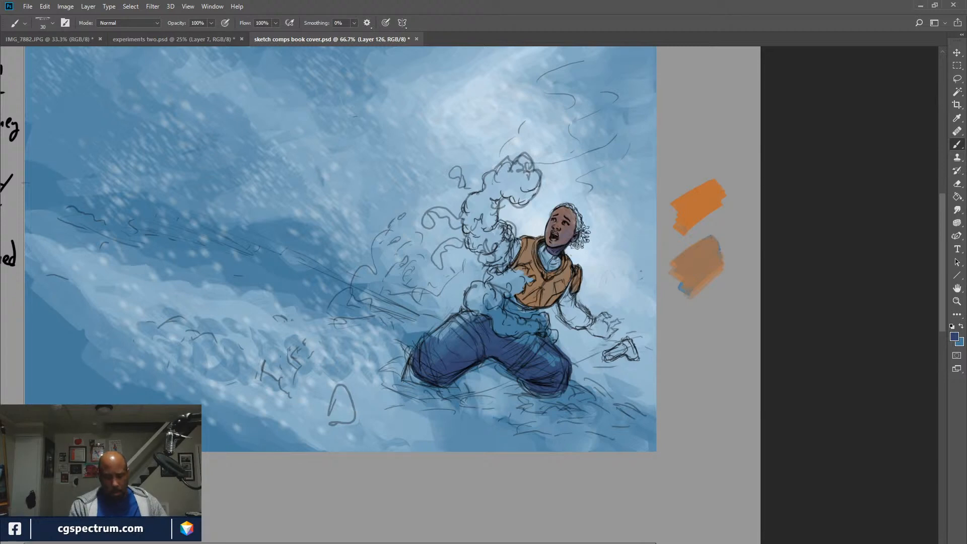
Switch to the lighter blue and paint soft highlights along the inner undersides of both thighs with a 25 px brush.
key(x)
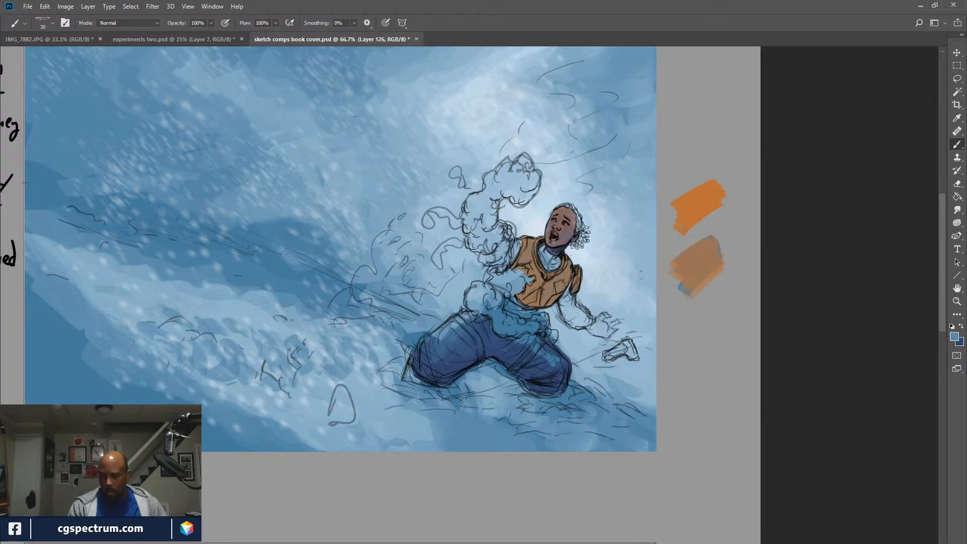
key(bracketleft)
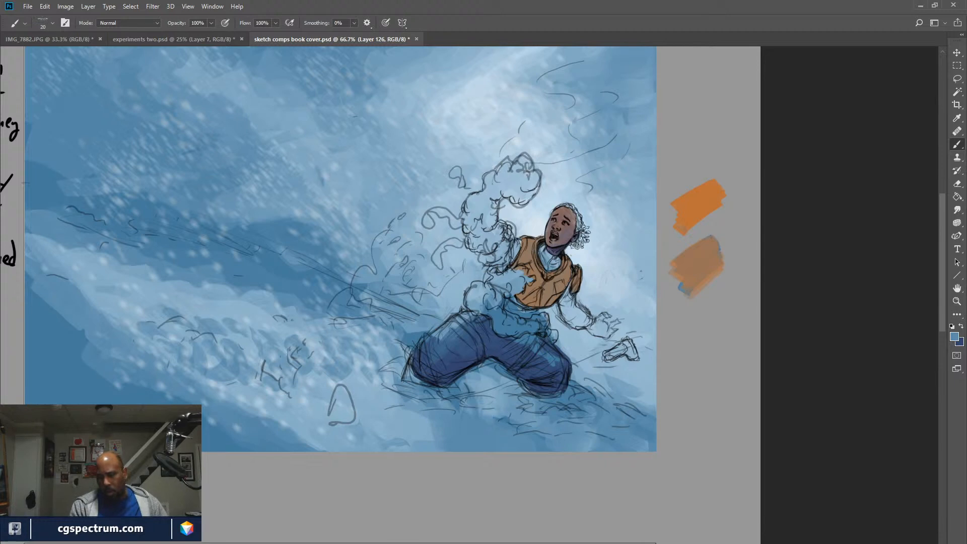
key(bracketright)
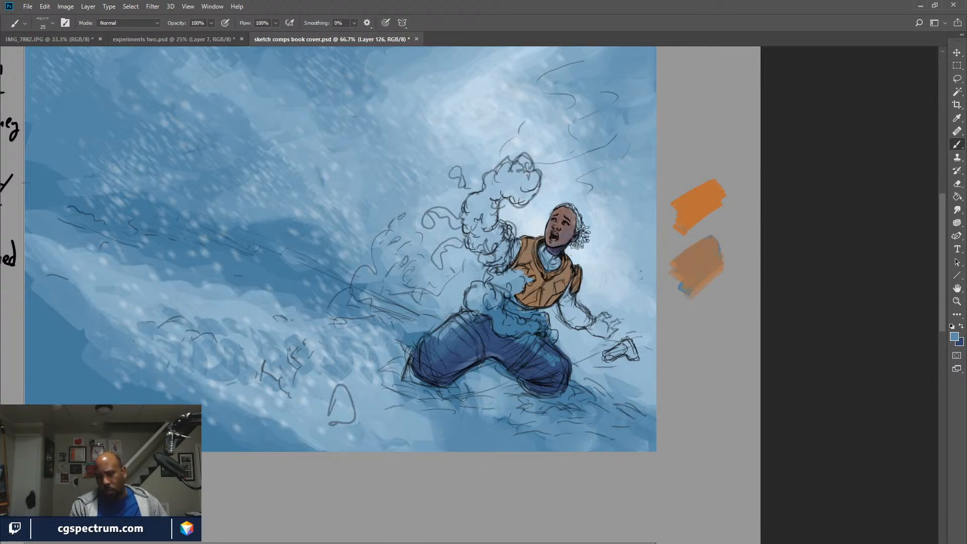
mouse_move(448, 375)
mouse_down()
mouse_move(470, 355)
mouse_move(528, 378)
mouse_move(556, 372)
mouse_move(546, 384)
mouse_up()
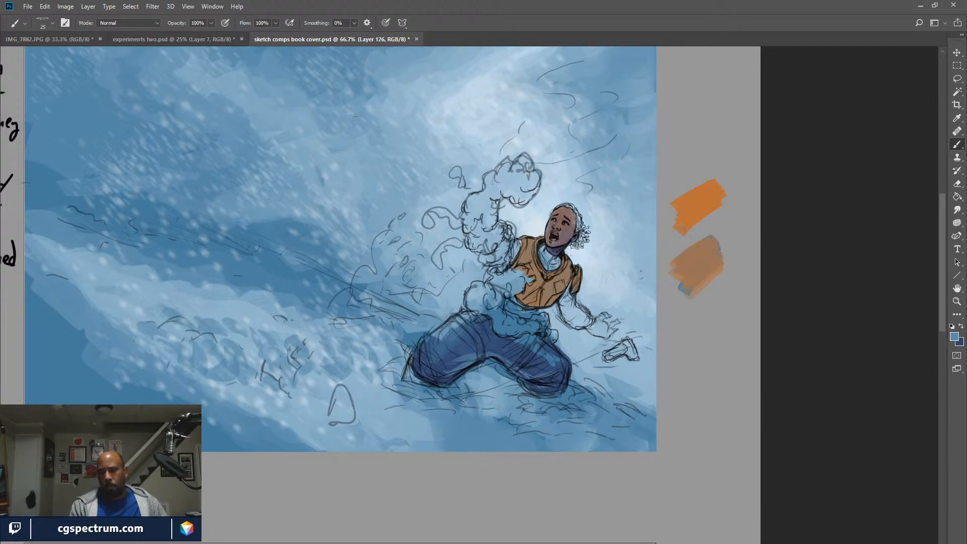
drag(498, 353, 511, 362)
drag(440, 374, 466, 362)
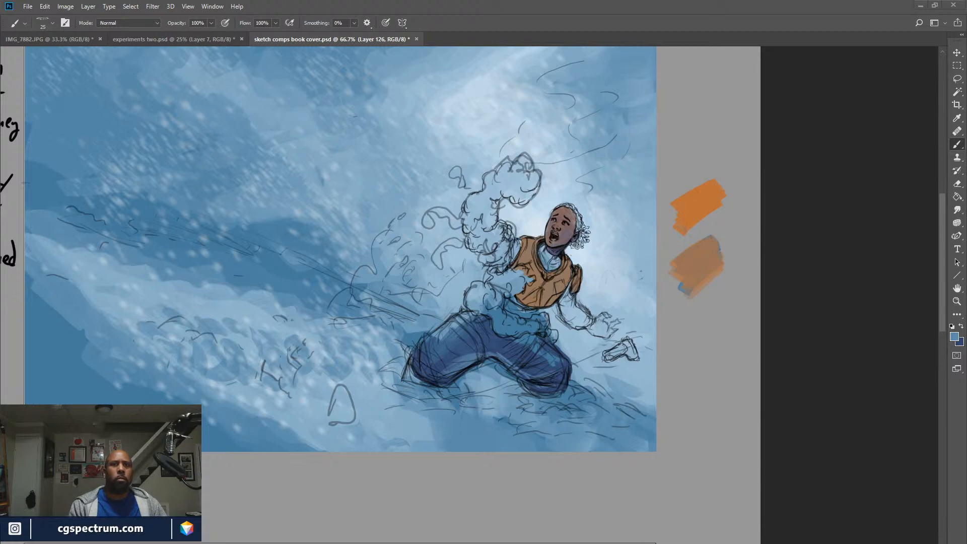
Check what Layer 125 contains by hiding and showing it, and add a new layer.
key(shift+Tab)
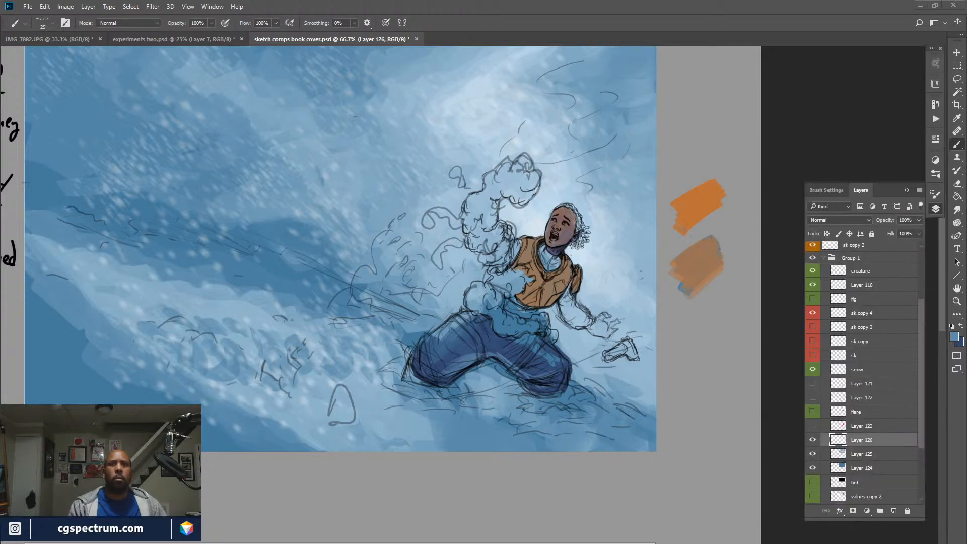
key(shift+Tab)
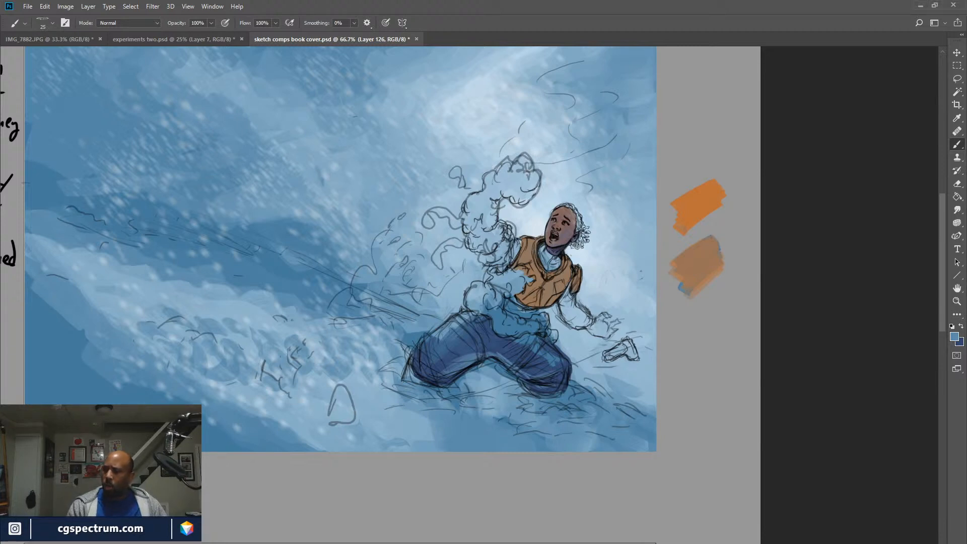
key(ctrl+comma)
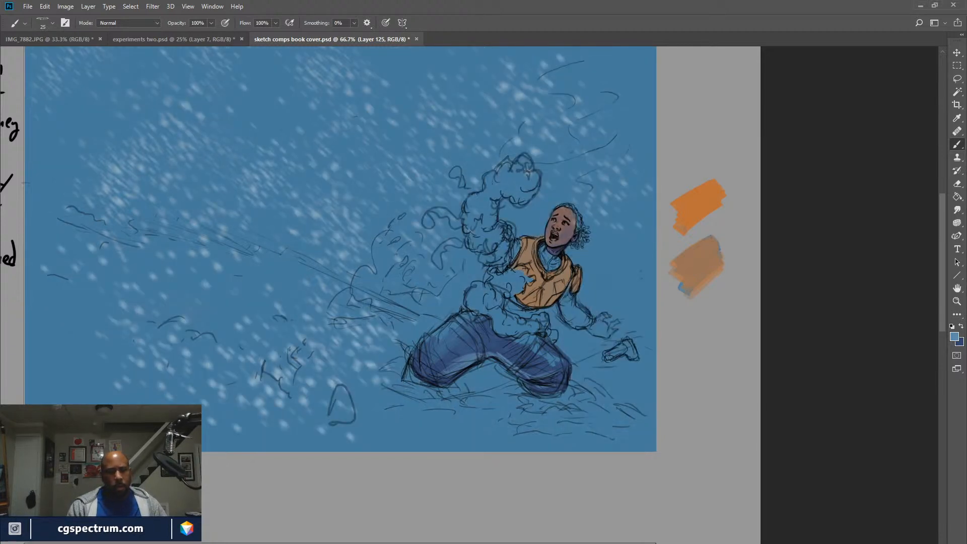
key(ctrl+comma)
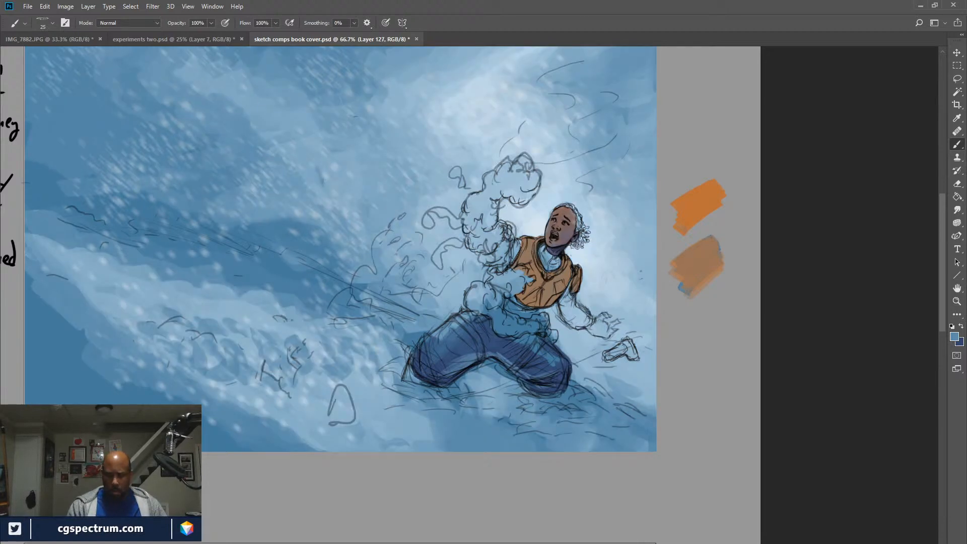
In the greyscale proof, paint a large domed wreck shape in the snowy distance with navy and a 50 px brush.
key(ctrl+minus)
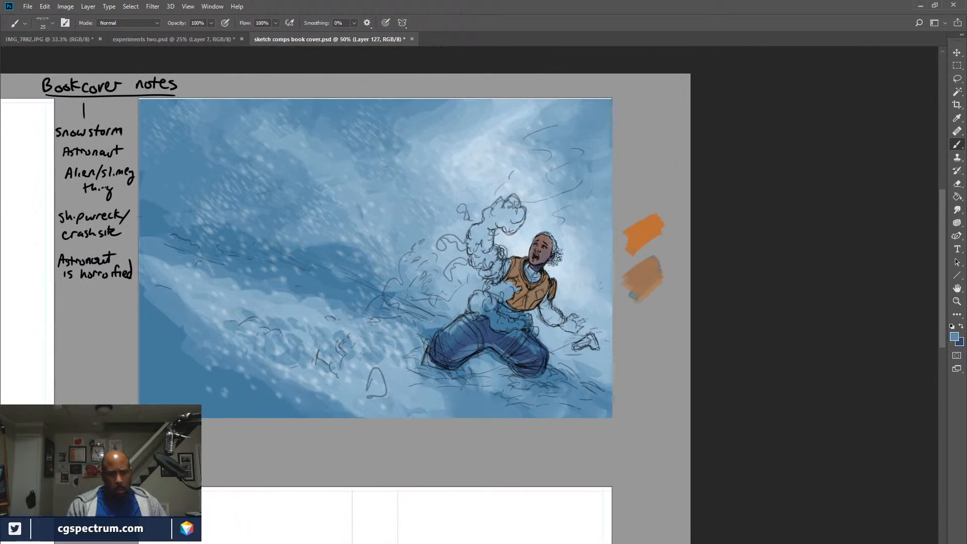
key(ctrl+y)
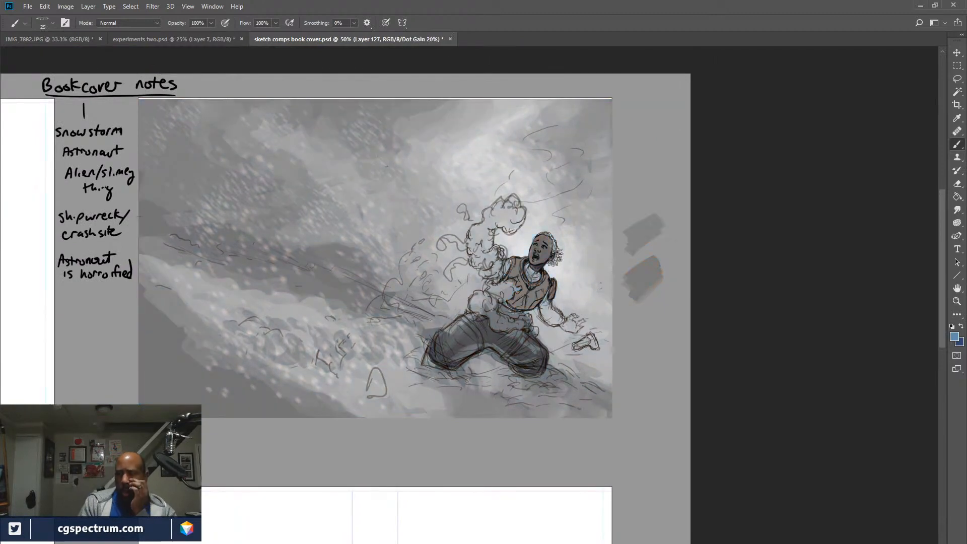
key(x)
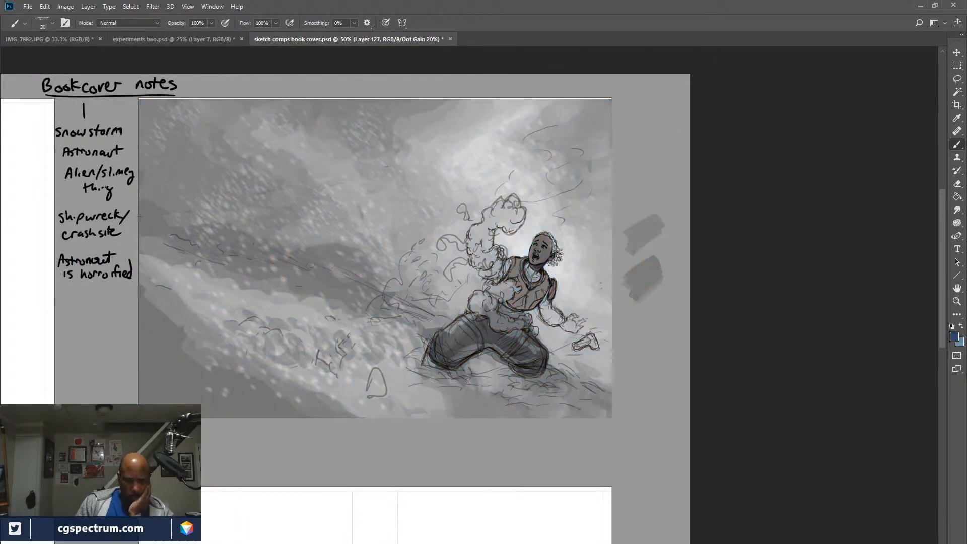
key(bracketright)
key(bracketright)
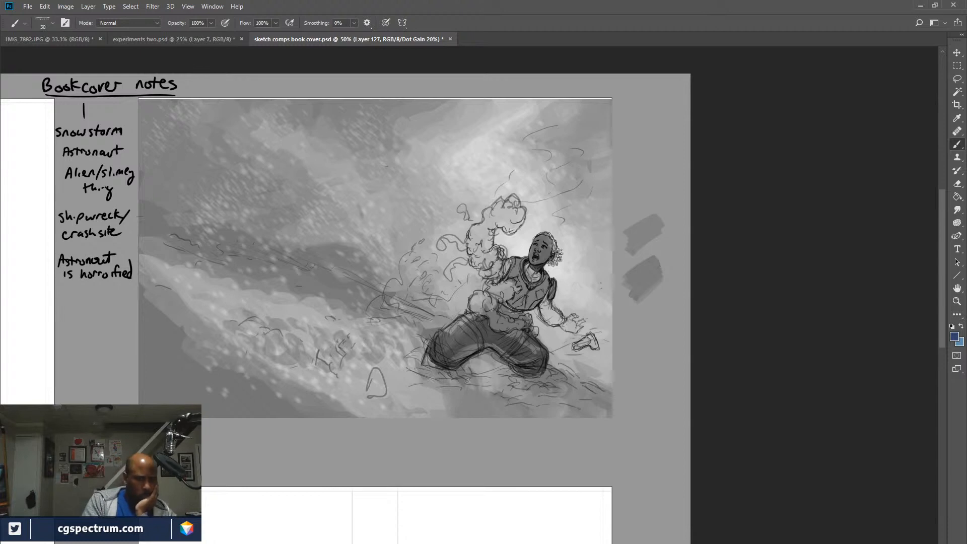
mouse_move(232, 155)
mouse_down()
mouse_move(198, 173)
mouse_move(234, 175)
mouse_move(220, 194)
mouse_move(194, 188)
mouse_move(192, 204)
mouse_move(198, 217)
mouse_move(234, 186)
mouse_move(217, 225)
mouse_move(245, 181)
mouse_move(247, 220)
mouse_move(274, 189)
mouse_move(249, 236)
mouse_up()
drag(237, 218, 220, 231)
drag(207, 229, 185, 225)
drag(185, 225, 194, 227)
mouse_move(187, 189)
mouse_down()
mouse_move(184, 198)
mouse_move(184, 177)
mouse_move(226, 146)
mouse_up()
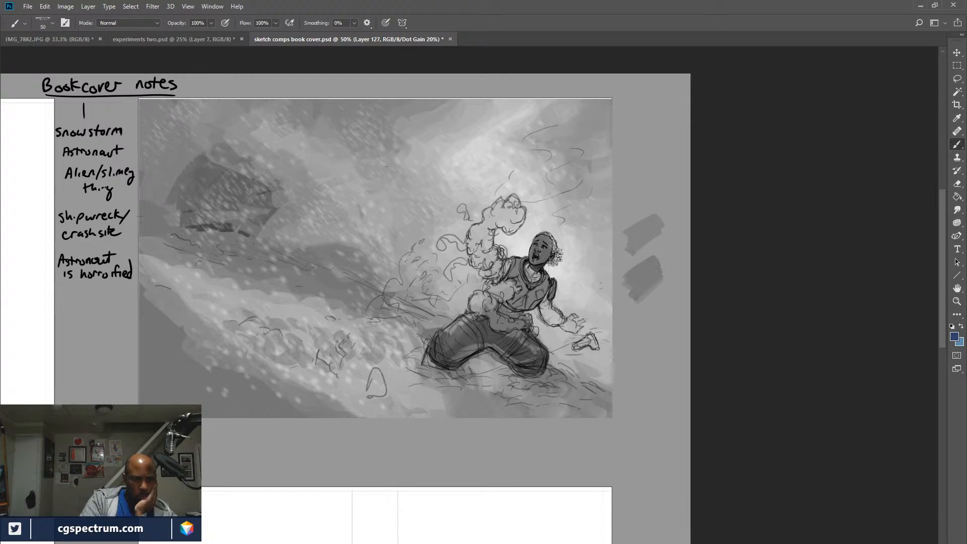
Paint a dark navy band of wreckage along the snow ridge below the domed shape, sloping down toward the creature, with the 50 px brush.
drag(263, 221, 300, 253)
drag(288, 252, 321, 270)
drag(264, 236, 275, 243)
drag(176, 227, 184, 233)
mouse_move(170, 224)
mouse_down()
mouse_move(189, 247)
mouse_move(151, 235)
mouse_move(327, 271)
mouse_move(324, 279)
mouse_up()
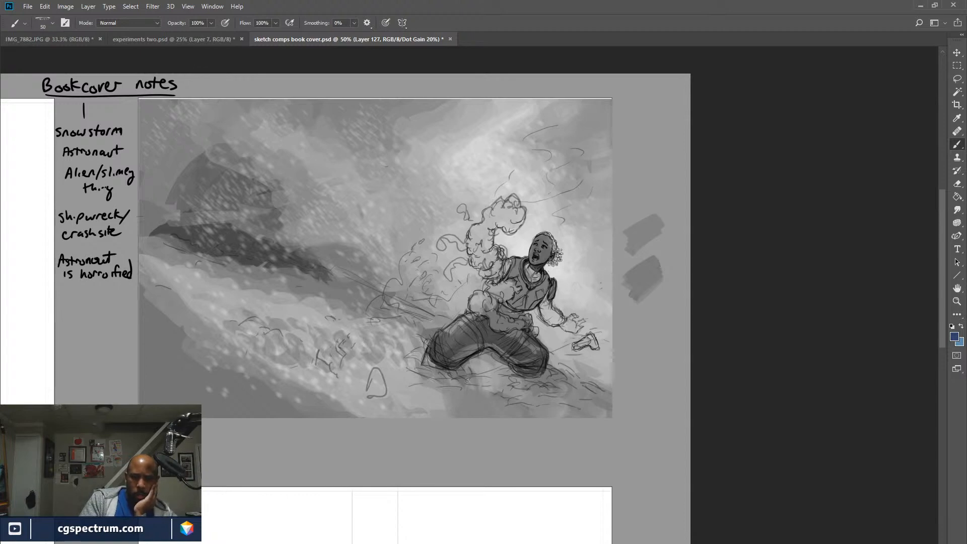
drag(319, 288, 293, 286)
Paint a curved, broken navy hull fragment with scattered debris strokes in the lower foreground snow, away from the astronaut.
mouse_move(176, 327)
mouse_down()
mouse_move(159, 326)
mouse_move(170, 341)
mouse_move(148, 343)
mouse_move(174, 322)
mouse_move(147, 344)
mouse_move(193, 343)
mouse_move(176, 347)
mouse_up()
mouse_move(168, 337)
mouse_down()
mouse_move(155, 376)
mouse_move(177, 368)
mouse_move(185, 388)
mouse_move(193, 382)
mouse_up()
drag(185, 384, 199, 387)
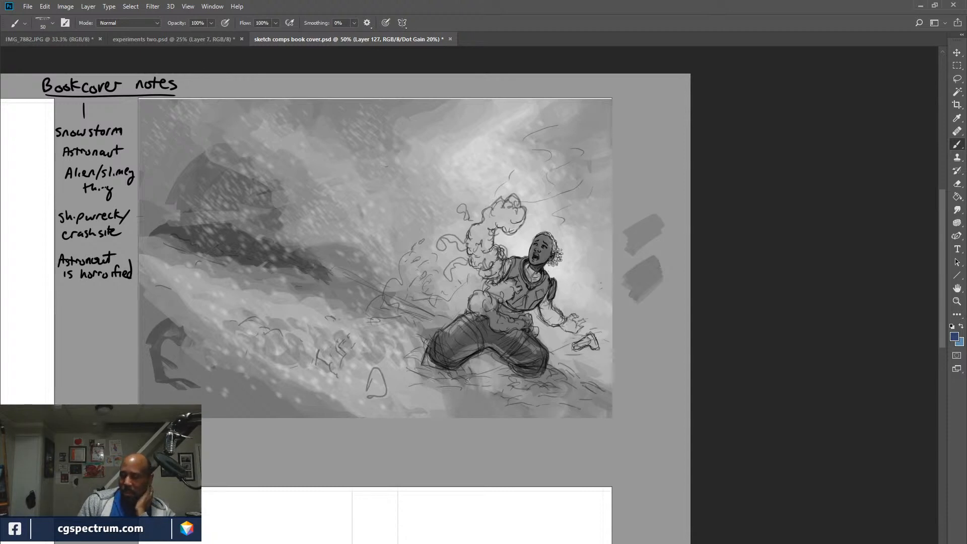
key(ctrl+z)
key(ctrl+shift+z)
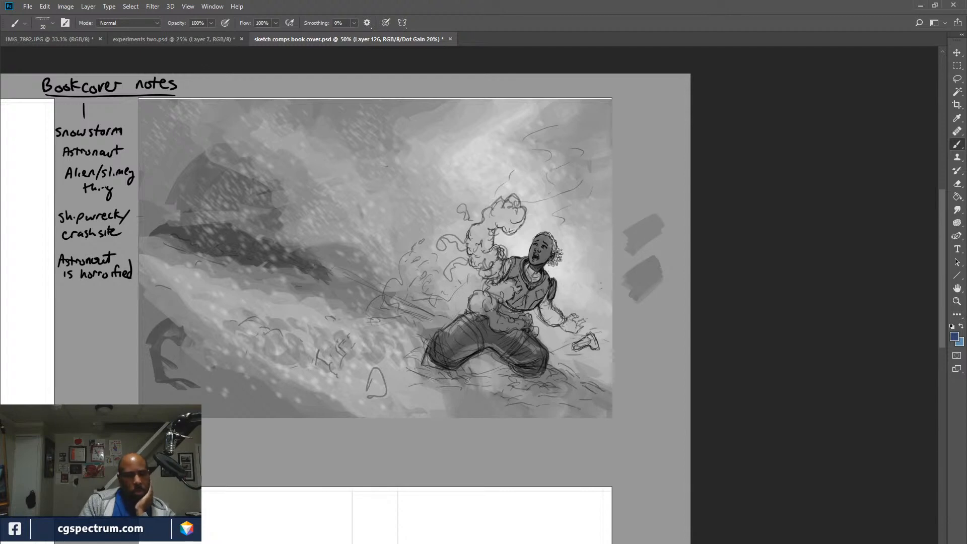
mouse_move(176, 322)
mouse_down()
mouse_move(209, 353)
mouse_move(211, 343)
mouse_move(232, 389)
mouse_move(166, 370)
mouse_move(185, 359)
mouse_move(200, 377)
mouse_move(246, 389)
mouse_move(241, 405)
mouse_move(261, 396)
mouse_up()
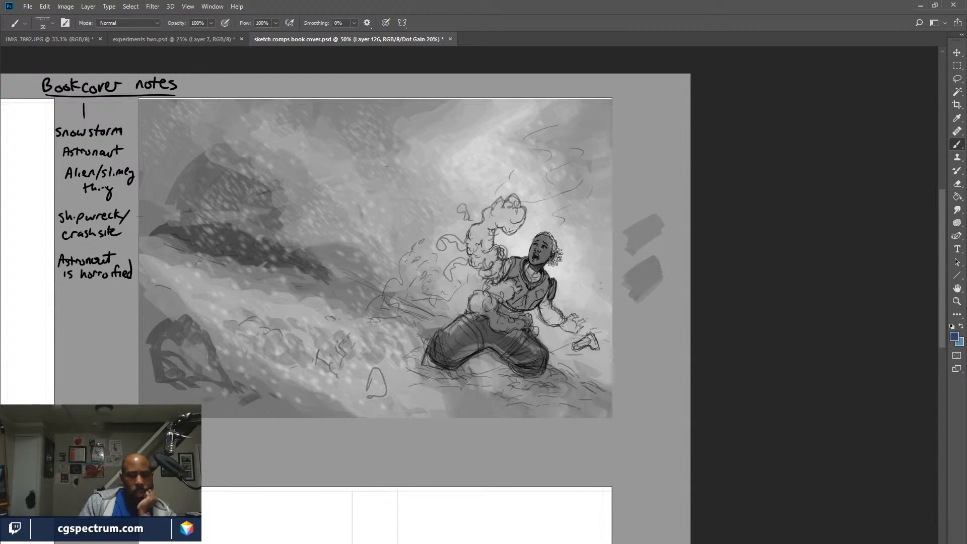
Extend the dark wreckage band down the ridge with short navy strokes ending near the creature's sketched tendrils.
mouse_move(348, 278)
mouse_down()
mouse_move(355, 288)
mouse_move(360, 281)
mouse_up()
drag(348, 272, 371, 297)
mouse_move(346, 271)
mouse_down()
mouse_move(370, 280)
mouse_move(351, 273)
mouse_move(355, 264)
mouse_move(342, 275)
mouse_up()
drag(323, 282, 362, 302)
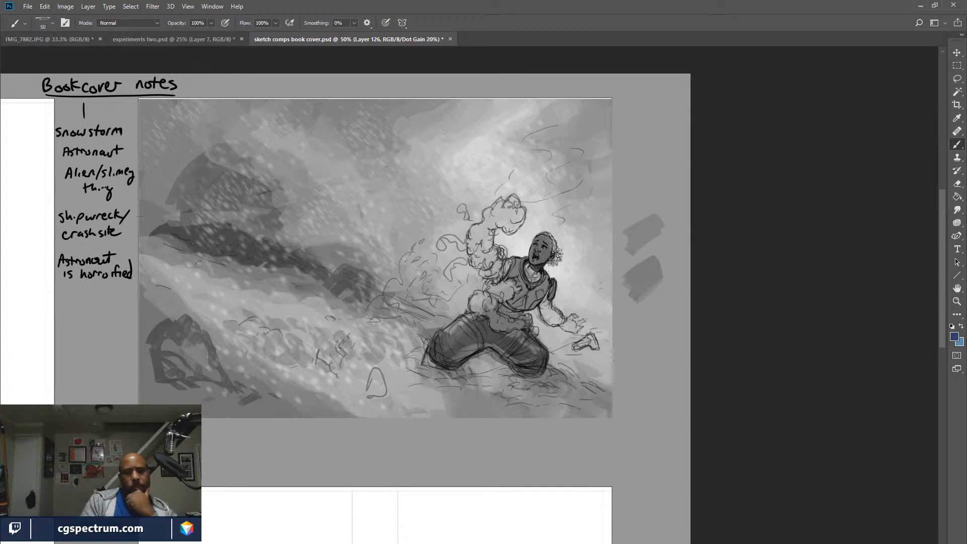
Sketch a ribbed, broken wreck structure along the picture's upper outer edge, joining it down to the domed shape.
mouse_move(154, 132)
mouse_down()
mouse_move(176, 141)
mouse_move(180, 134)
mouse_up()
drag(172, 131, 186, 165)
mouse_move(148, 154)
mouse_down()
mouse_move(184, 167)
mouse_move(169, 195)
mouse_move(177, 159)
mouse_up()
mouse_move(145, 133)
mouse_down()
mouse_move(165, 141)
mouse_move(155, 131)
mouse_up()
drag(143, 118, 173, 122)
drag(169, 120, 196, 155)
mouse_move(182, 150)
mouse_down()
mouse_move(190, 160)
mouse_move(161, 165)
mouse_up()
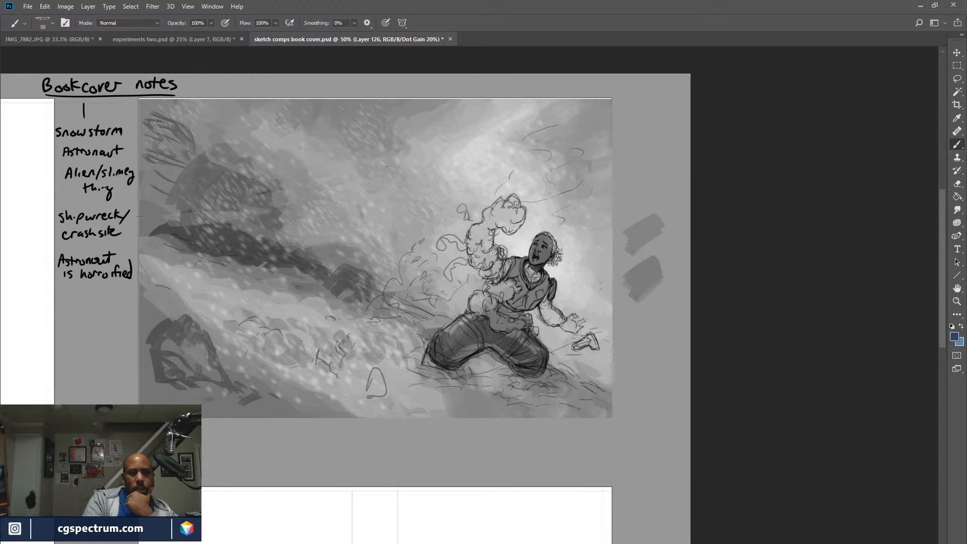
drag(143, 132, 156, 194)
mouse_move(143, 190)
mouse_down()
mouse_move(161, 196)
mouse_move(184, 179)
mouse_move(170, 214)
mouse_up()
drag(158, 209, 161, 221)
Build up a hump on the ridge's upper contour and add rough debris strokes where the wreckage meets the picture's outer edge.
drag(287, 227, 338, 270)
drag(291, 236, 372, 275)
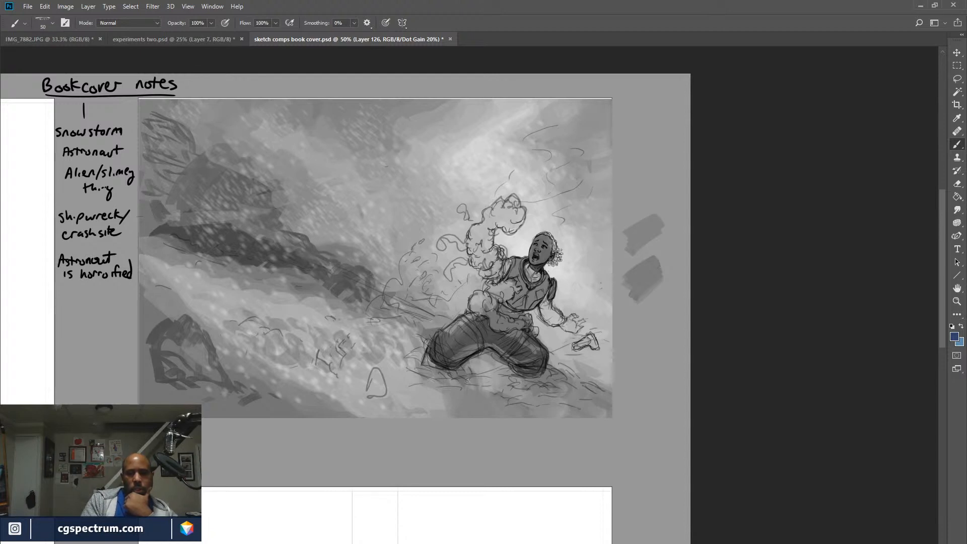
drag(308, 237, 318, 258)
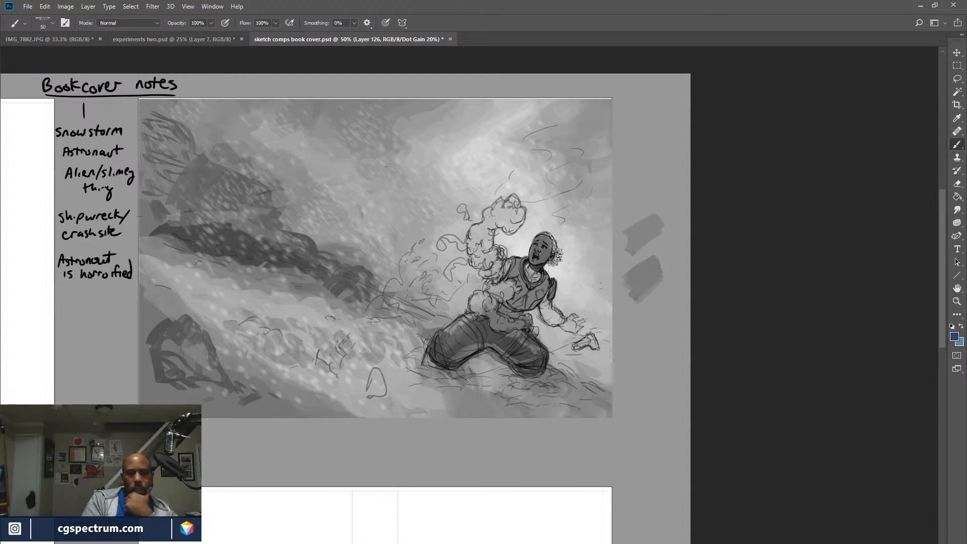
drag(158, 219, 149, 229)
mouse_move(141, 222)
mouse_down()
mouse_move(178, 245)
mouse_move(169, 253)
mouse_up()
mouse_move(168, 251)
mouse_down()
mouse_move(179, 262)
mouse_move(191, 253)
mouse_move(168, 263)
mouse_up()
mouse_move(150, 275)
mouse_down()
mouse_move(174, 268)
mouse_move(194, 283)
mouse_up()
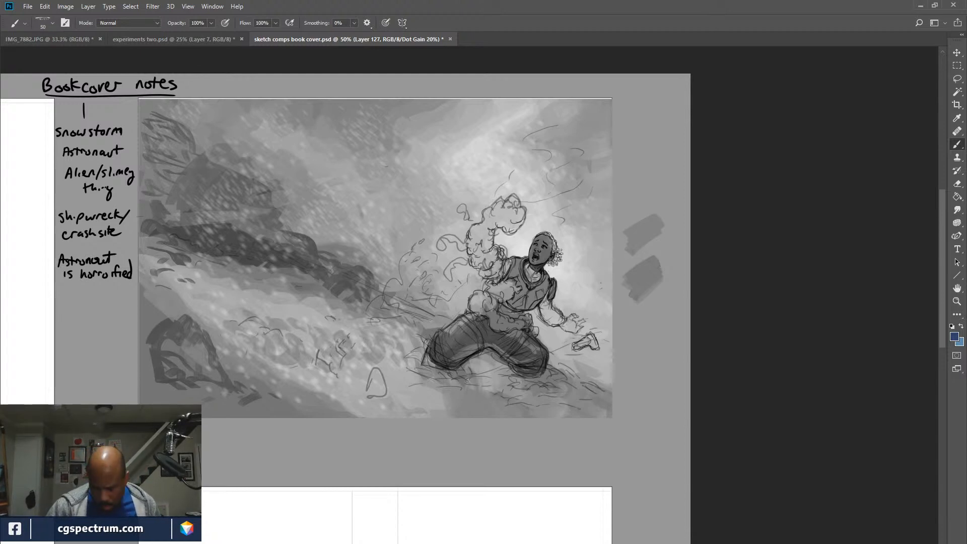
Turn off the greyscale proof and hide and show Layer 126 to check what it contains.
key(ctrl+y)
key(ctrl+plus)
key(ctrl+plus)
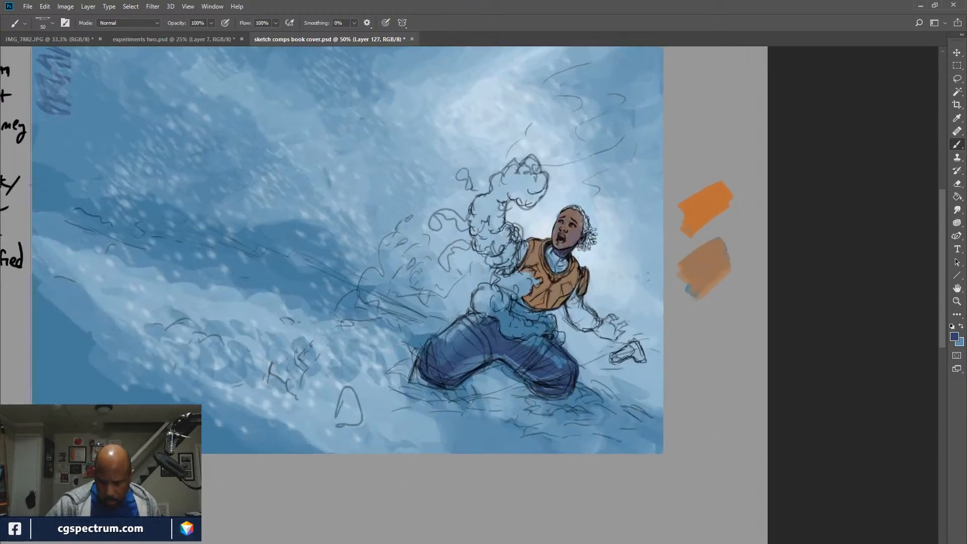
key(ctrl+plus)
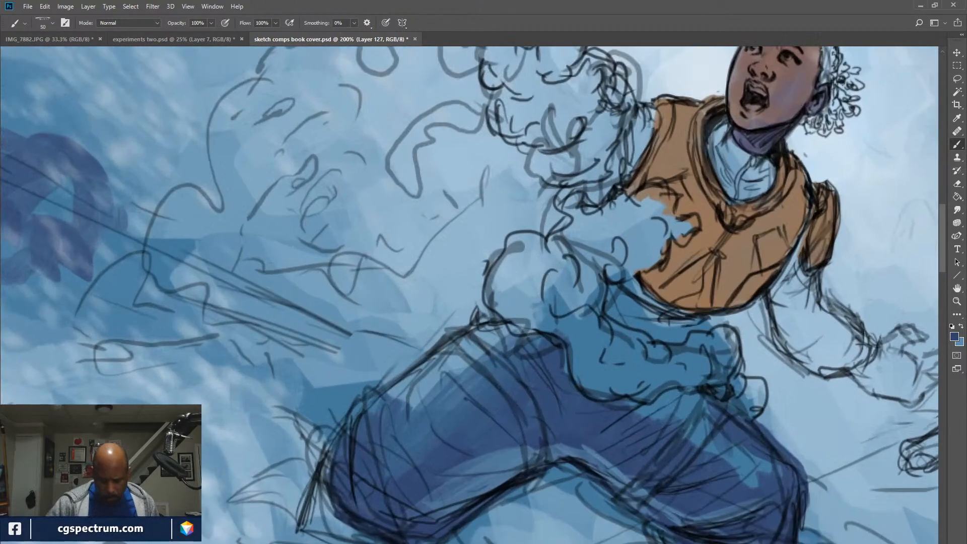
key(ctrl+minus)
scroll(473, 294, up, 2)
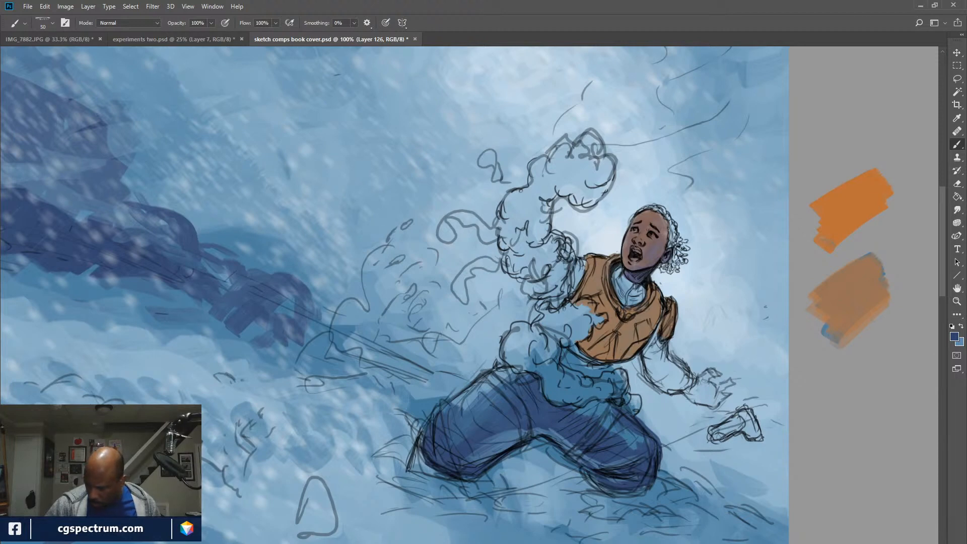
key(ctrl+comma)
key(ctrl+comma)
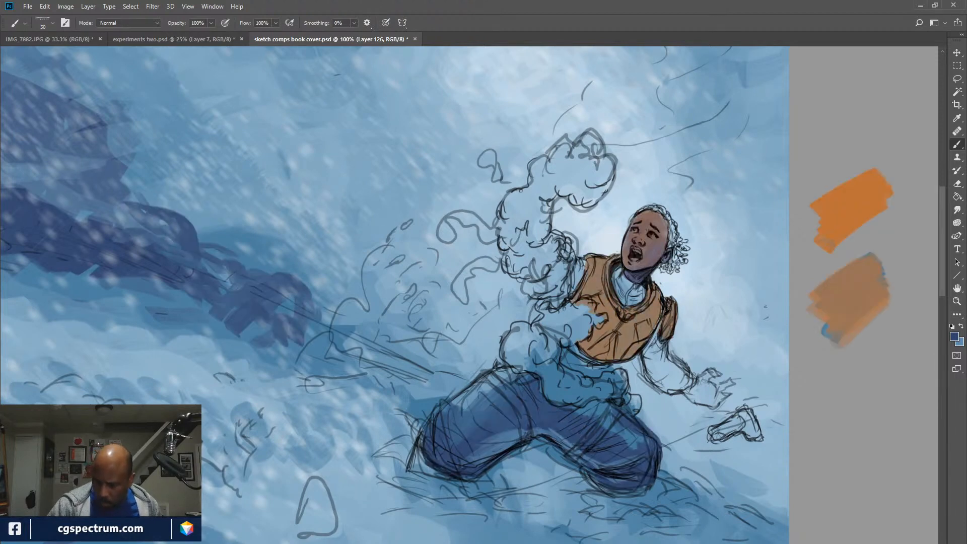
Sample the light blue at the collar and paint the vest's collar band, diamond and lower panels with a 20 px brush.
key(bracketleft)
key(bracketleft)
key(bracketleft)
key(bracketleft)
key(bracketleft)
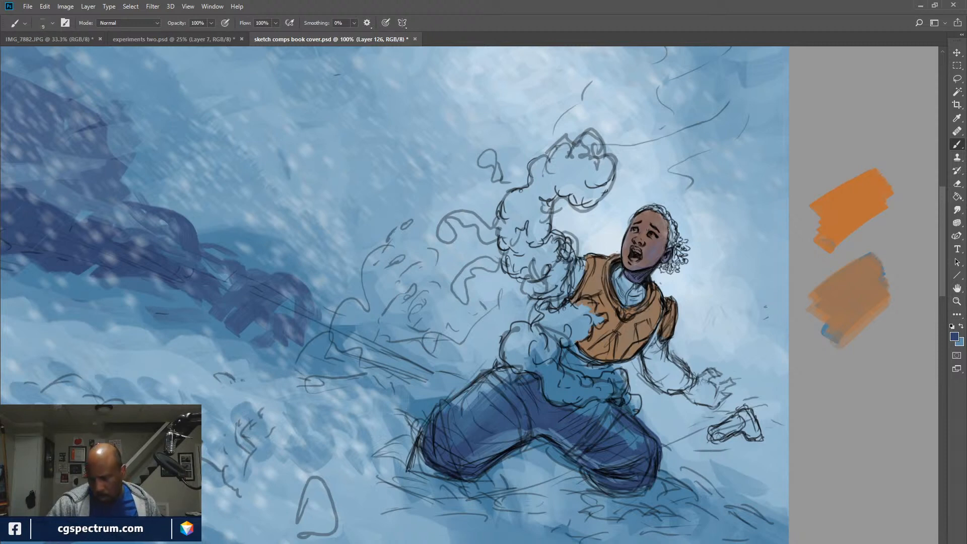
alt+click(629, 284)
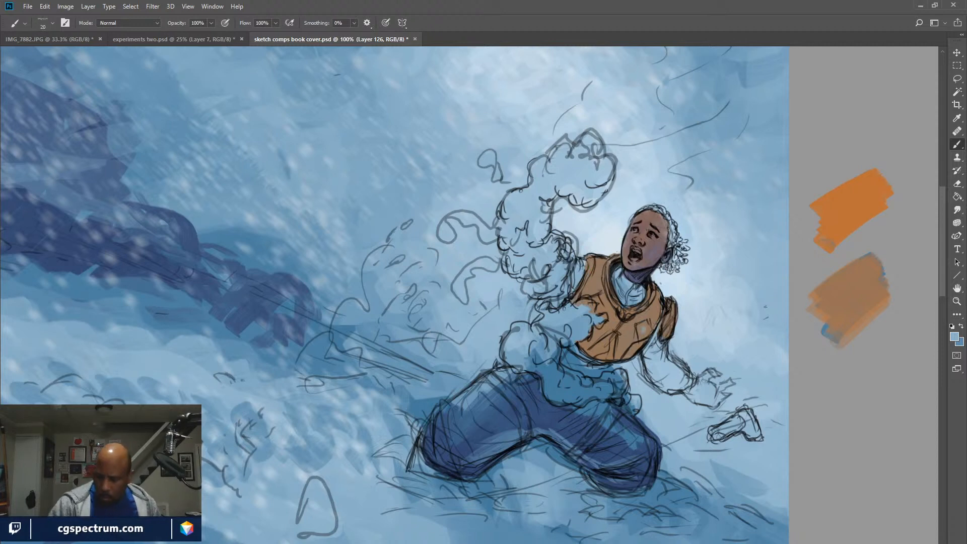
mouse_move(640, 326)
mouse_down()
mouse_move(650, 334)
mouse_move(629, 355)
mouse_move(592, 352)
mouse_move(612, 345)
mouse_move(616, 353)
mouse_up()
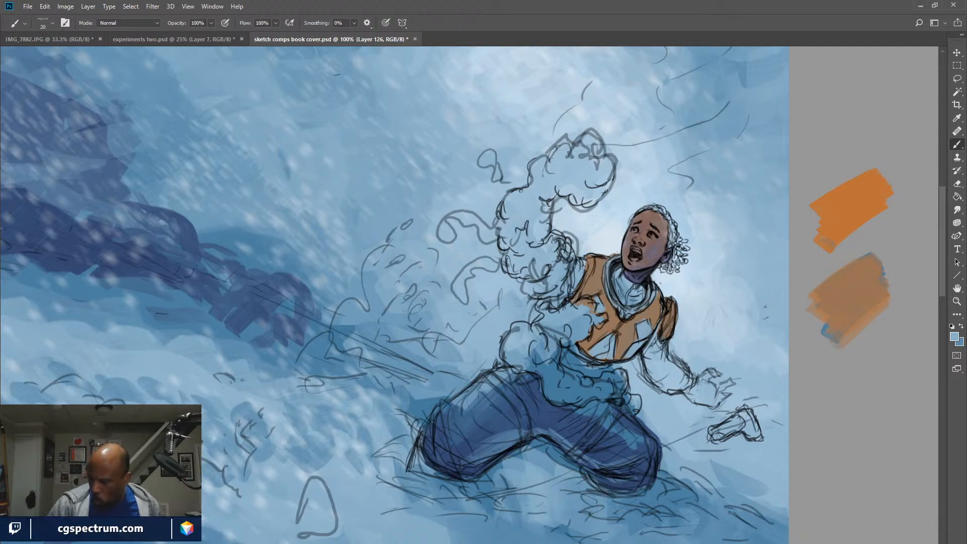
Switch to a very dark navy and paint over the vest's collar band with a 15 px brush.
key(i)
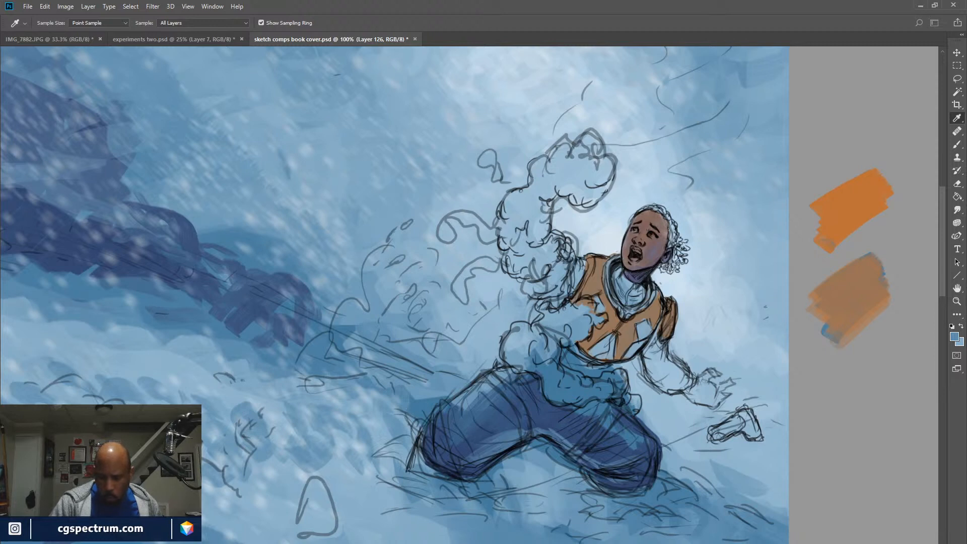
key(b)
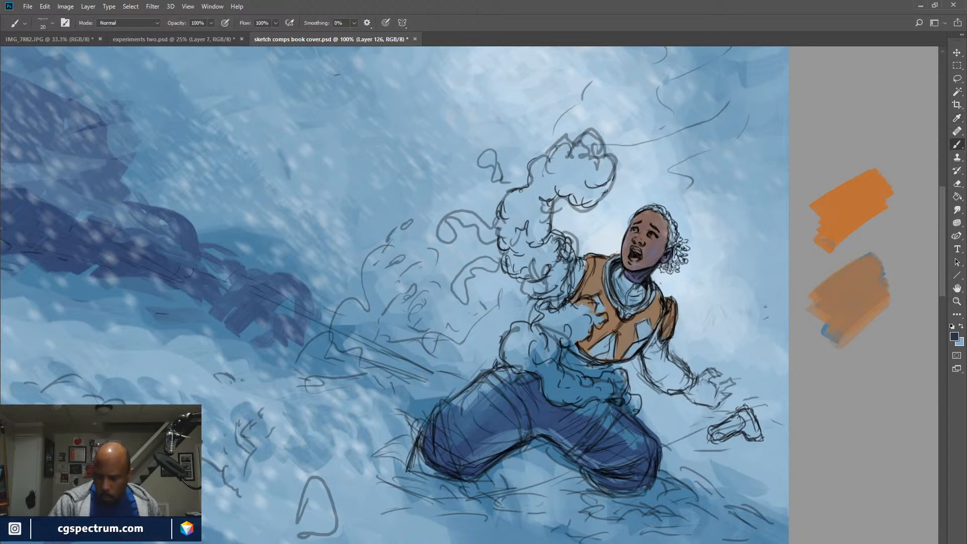
key(bracketleft)
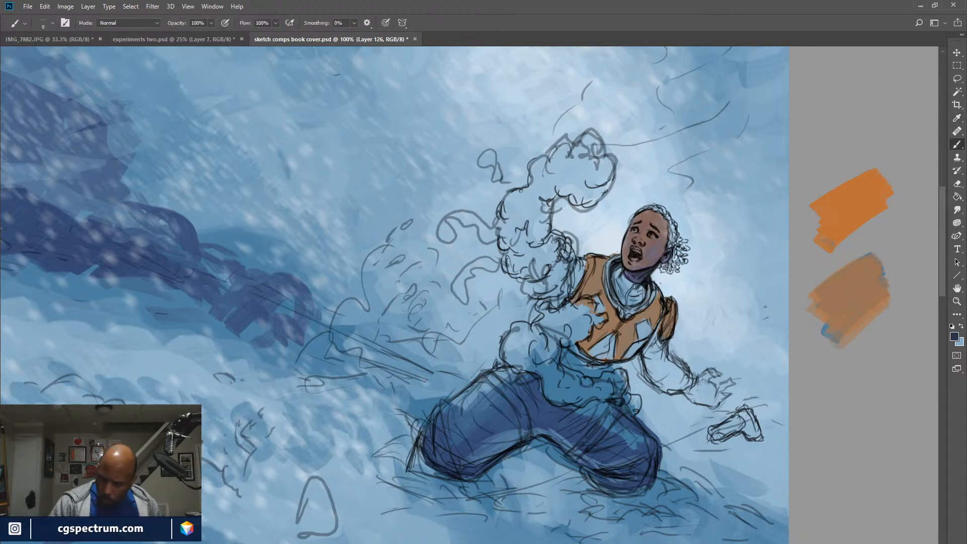
key(bracketright)
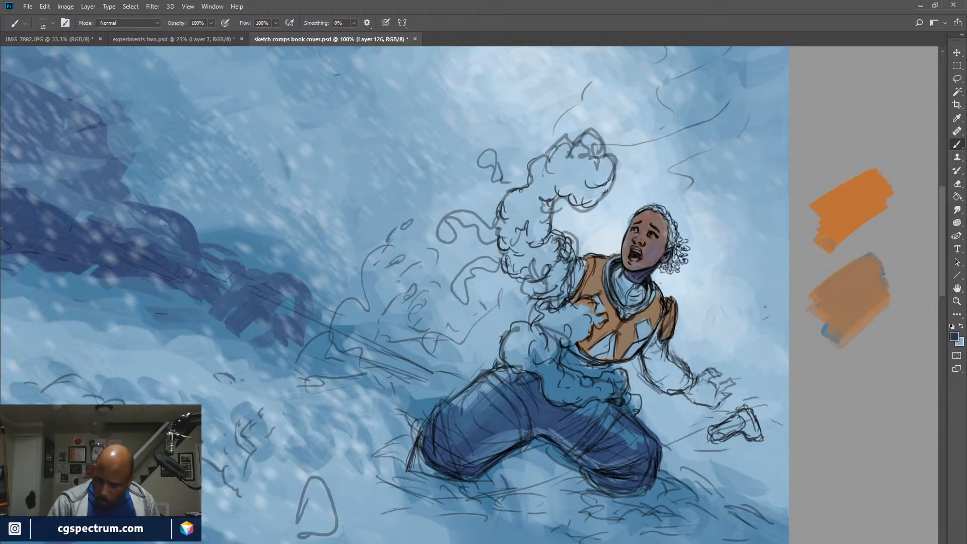
mouse_move(613, 300)
mouse_down()
mouse_move(605, 275)
mouse_move(618, 257)
mouse_move(625, 317)
mouse_move(646, 309)
mouse_move(651, 285)
mouse_up()
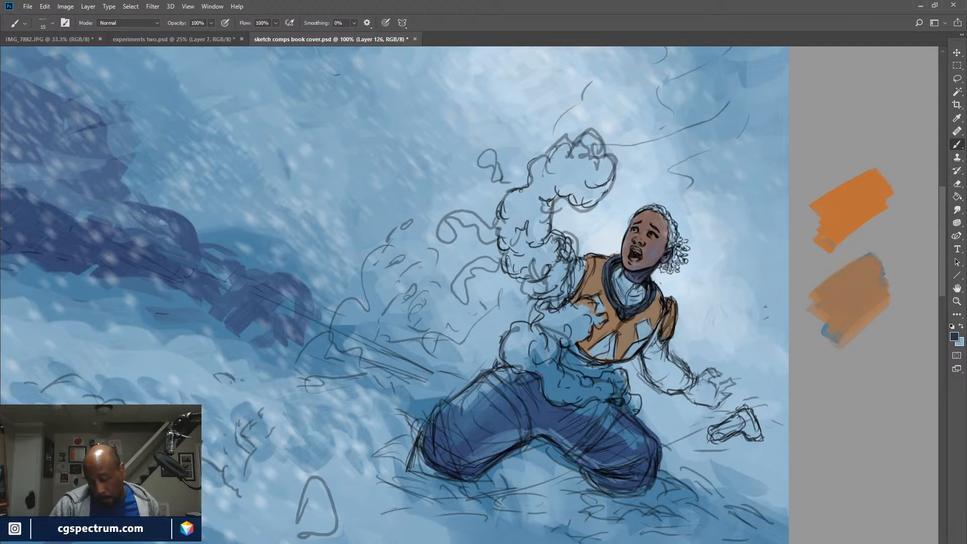
Fill both of the astronaut's sleeves and the strip of shirt below the vest with the dark navy.
mouse_move(655, 344)
mouse_down()
mouse_move(651, 363)
mouse_move(658, 324)
mouse_move(652, 379)
mouse_move(661, 363)
mouse_move(689, 387)
mouse_move(661, 377)
mouse_up()
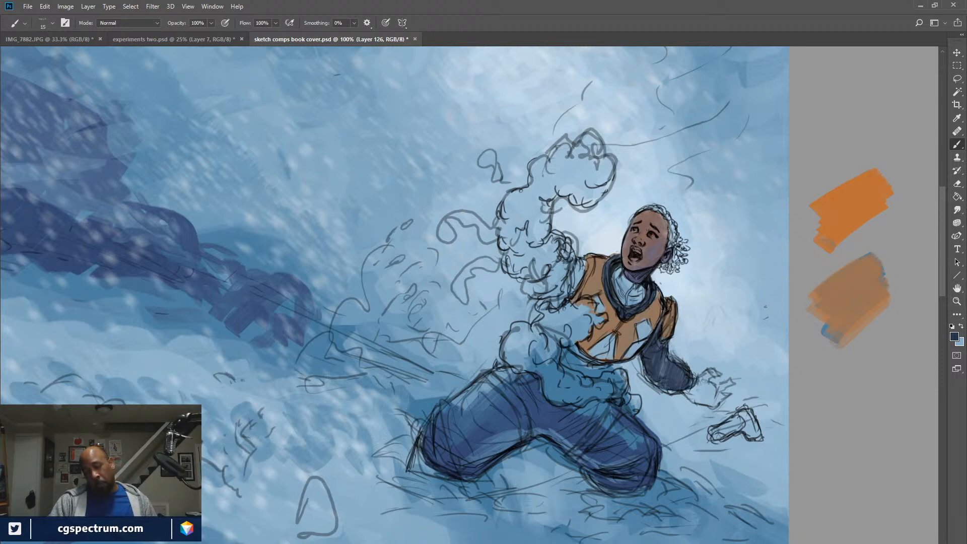
mouse_move(579, 270)
mouse_down()
mouse_move(572, 292)
mouse_move(582, 268)
mouse_move(556, 296)
mouse_up()
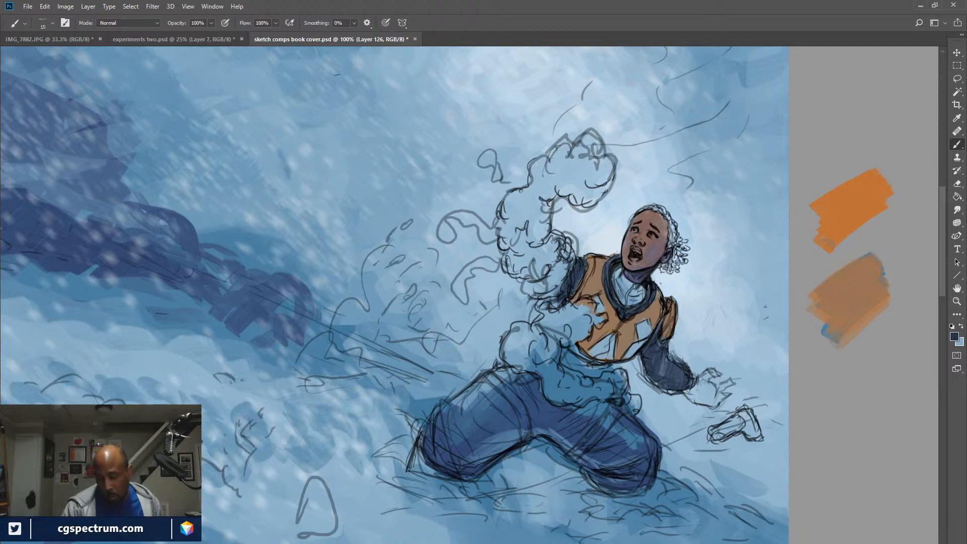
mouse_move(608, 367)
mouse_down()
mouse_move(592, 373)
mouse_move(563, 352)
mouse_move(580, 353)
mouse_up()
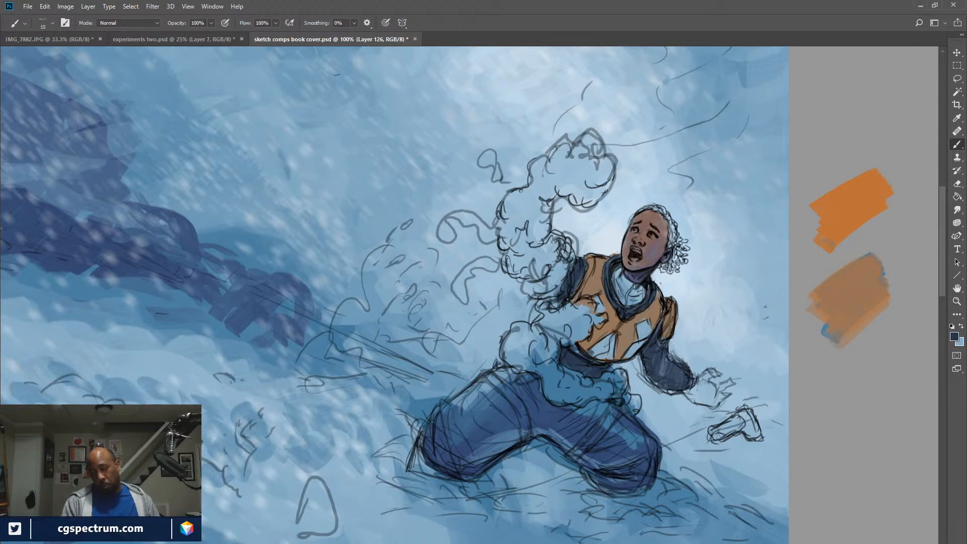
Sample a warm brown from the face and paint a band across each thigh and a patch on each knee.
alt+click(655, 220)
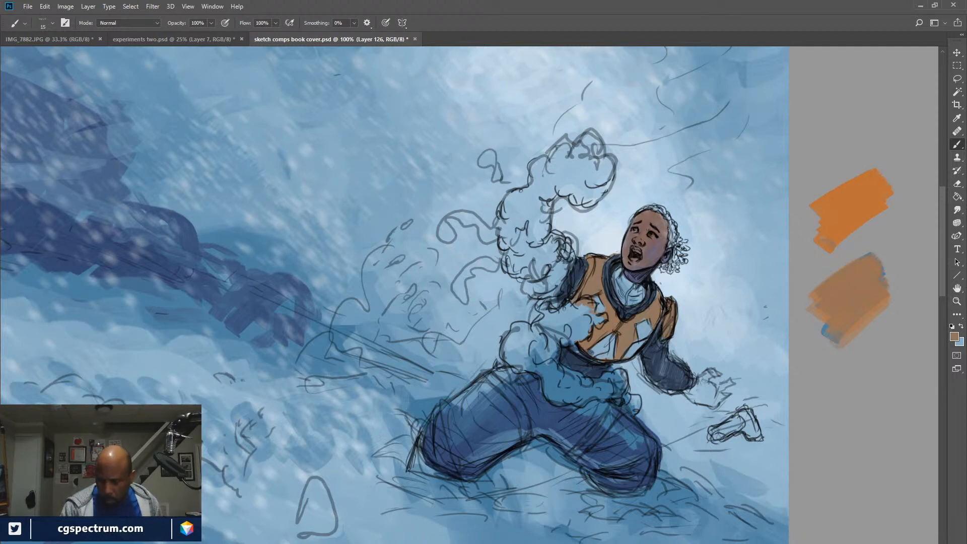
drag(607, 421, 578, 447)
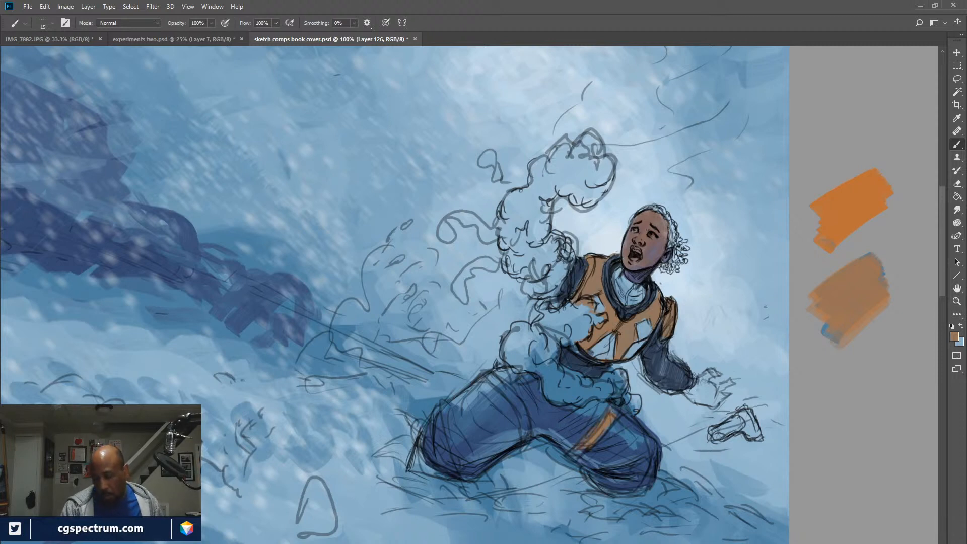
drag(508, 388, 524, 428)
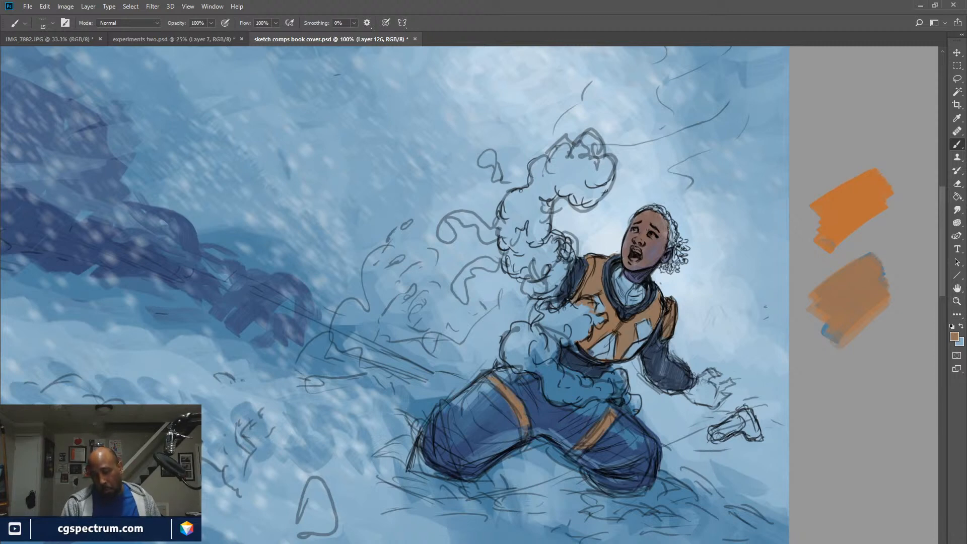
mouse_move(639, 438)
mouse_down()
mouse_move(651, 472)
mouse_move(658, 450)
mouse_move(651, 461)
mouse_move(643, 445)
mouse_up()
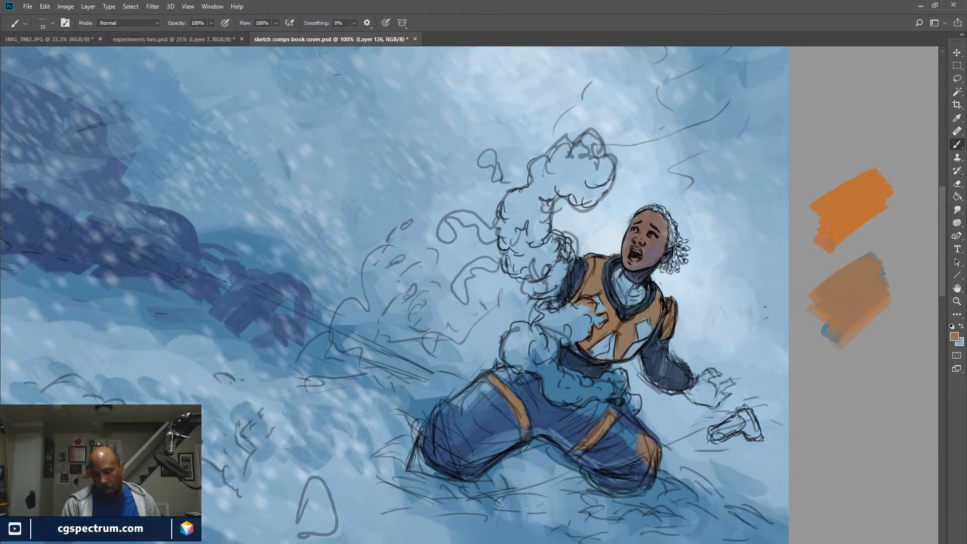
mouse_move(448, 427)
mouse_down()
mouse_move(452, 449)
mouse_move(469, 439)
mouse_move(454, 460)
mouse_move(460, 437)
mouse_move(466, 461)
mouse_move(456, 428)
mouse_move(439, 460)
mouse_up()
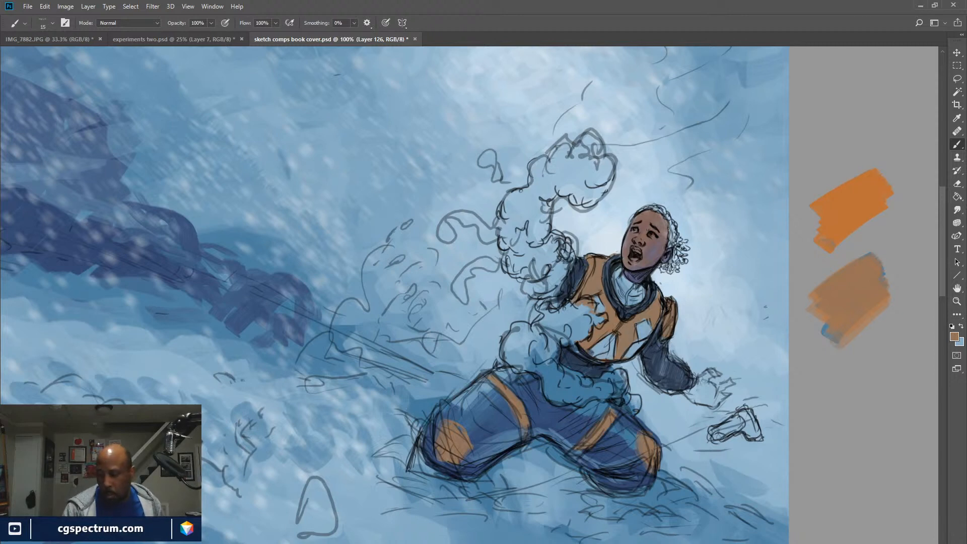
Sample black from the line art and fill the astronaut's curly hair, from the bunched curls over the crown to the forehead.
alt+click(666, 253)
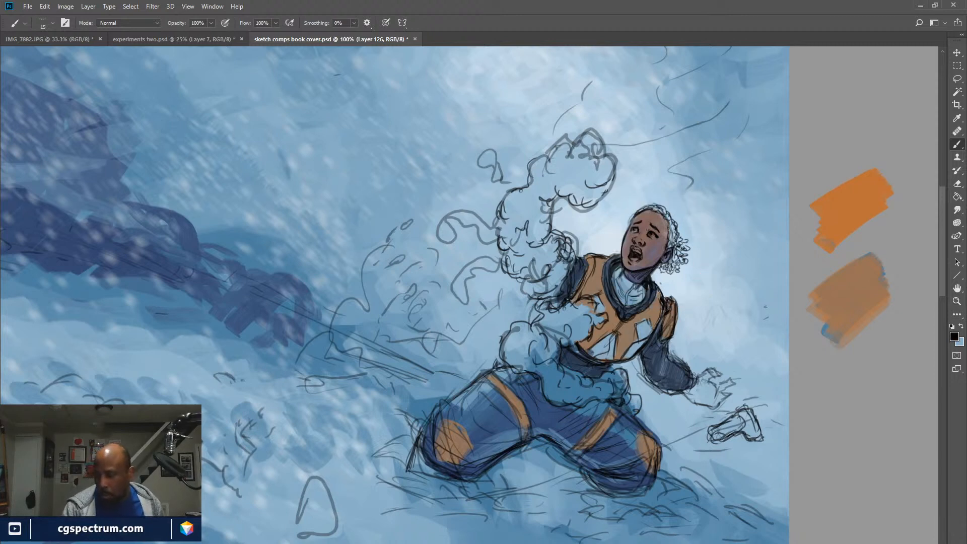
mouse_move(671, 242)
mouse_down()
mouse_move(674, 224)
mouse_move(677, 242)
mouse_move(688, 240)
mouse_move(677, 262)
mouse_move(686, 262)
mouse_move(657, 271)
mouse_up()
click(671, 245)
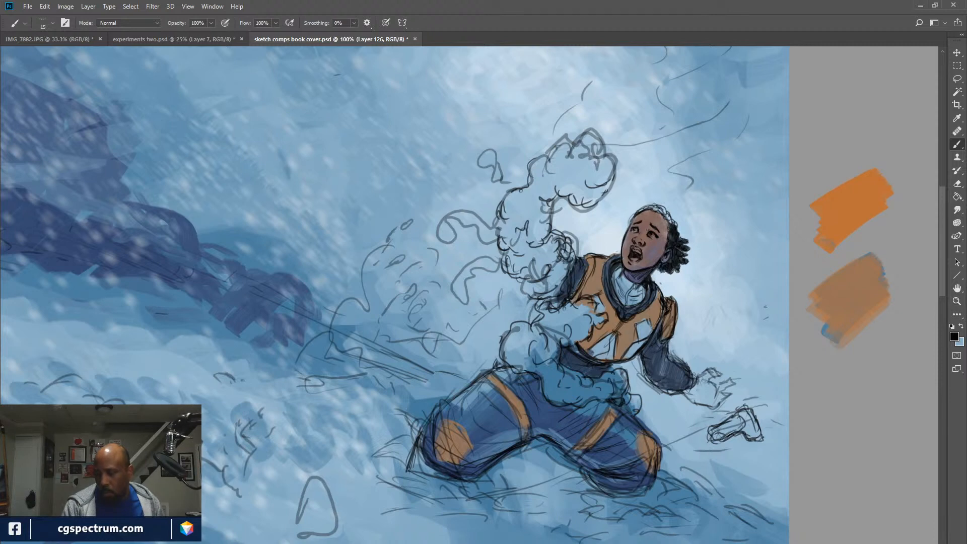
mouse_move(666, 215)
mouse_down()
mouse_move(674, 223)
mouse_move(646, 203)
mouse_move(630, 217)
mouse_up()
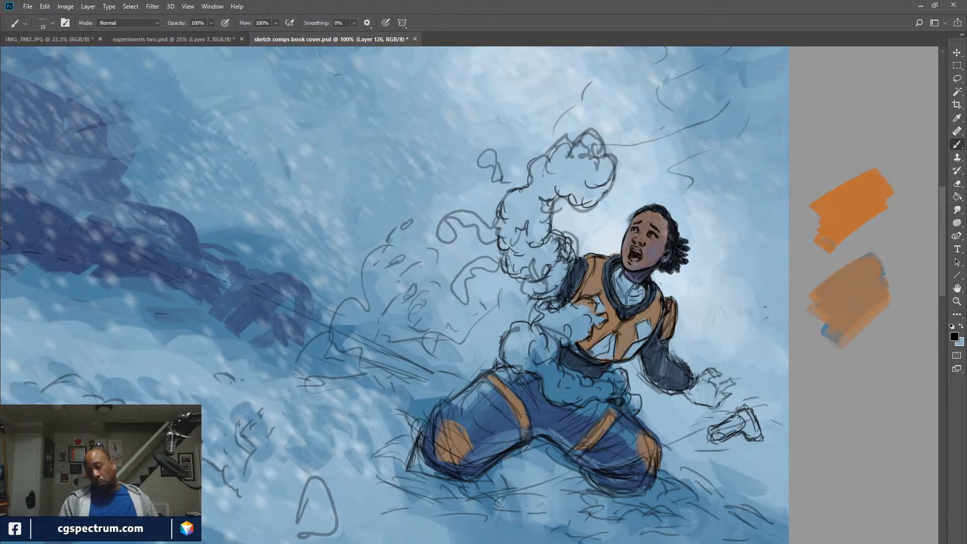
Sample a shadow brown from the face and the pale sky blue behind the head, and paint cool light accents on the astronaut's face.
key(x)
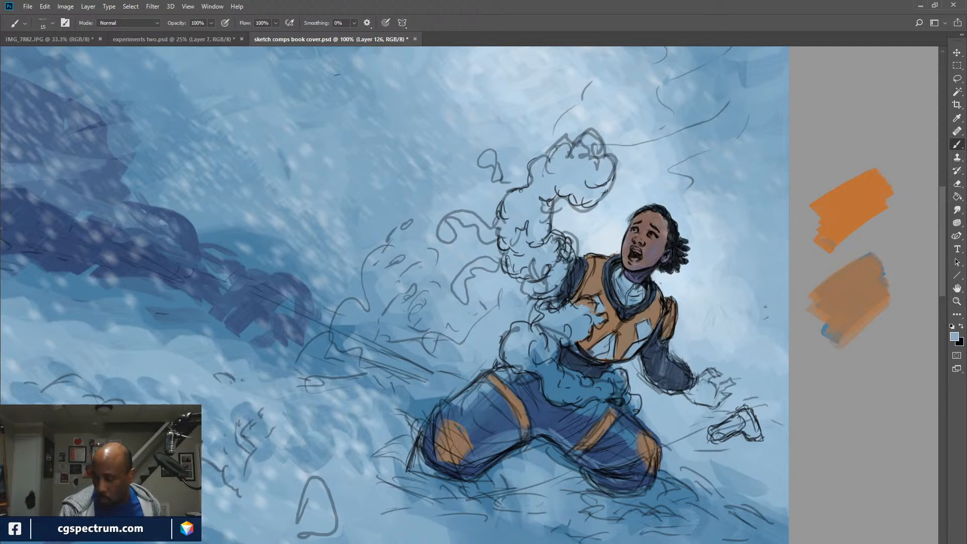
alt+click(655, 252)
key(x)
alt+click(664, 198)
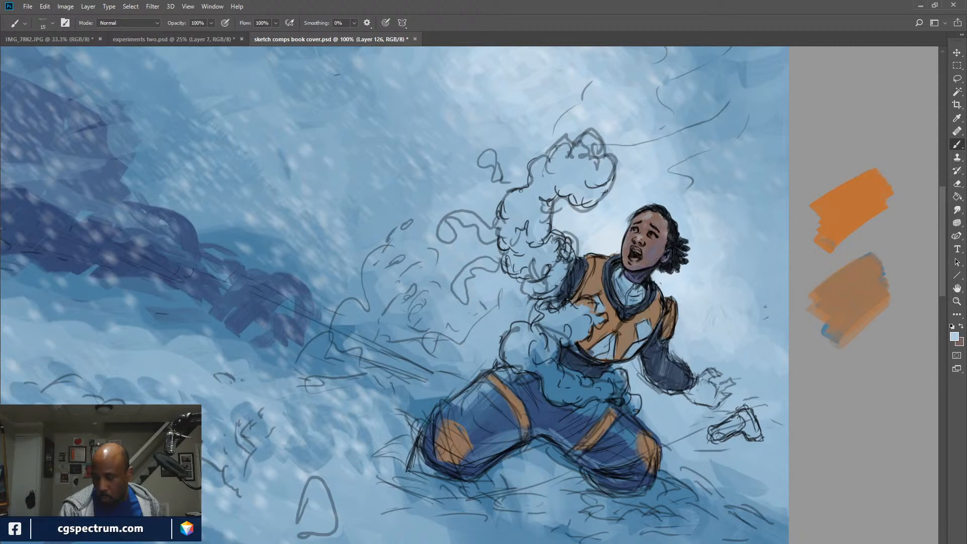
drag(649, 237, 657, 240)
key(x)
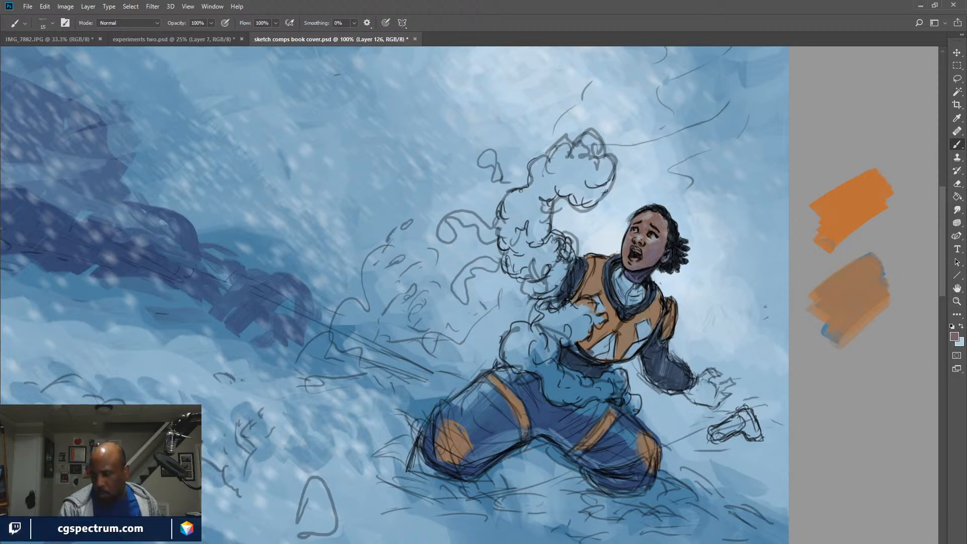
Pick a muted red and tint the astronaut's nose and cheek with it, sampling a greyish face tone as the second colour.
key(i)
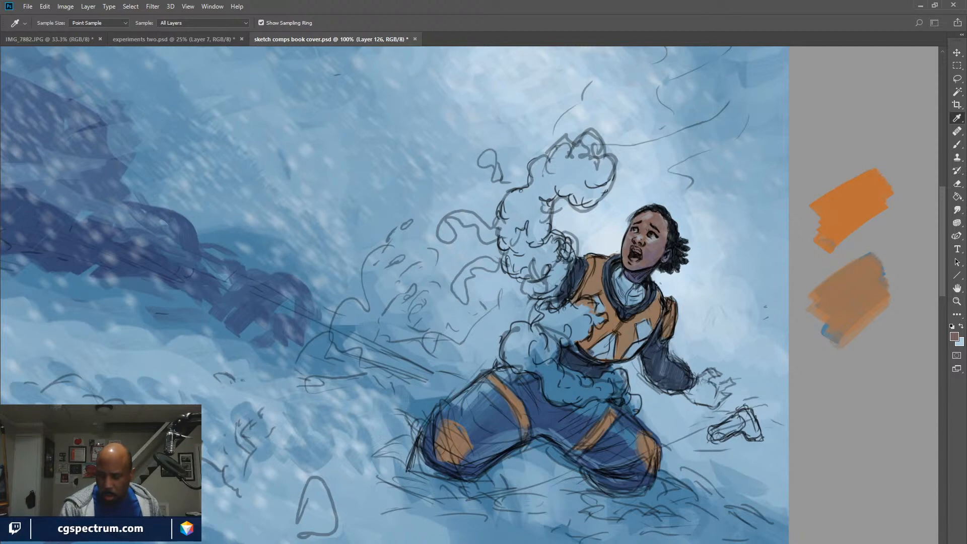
key(b)
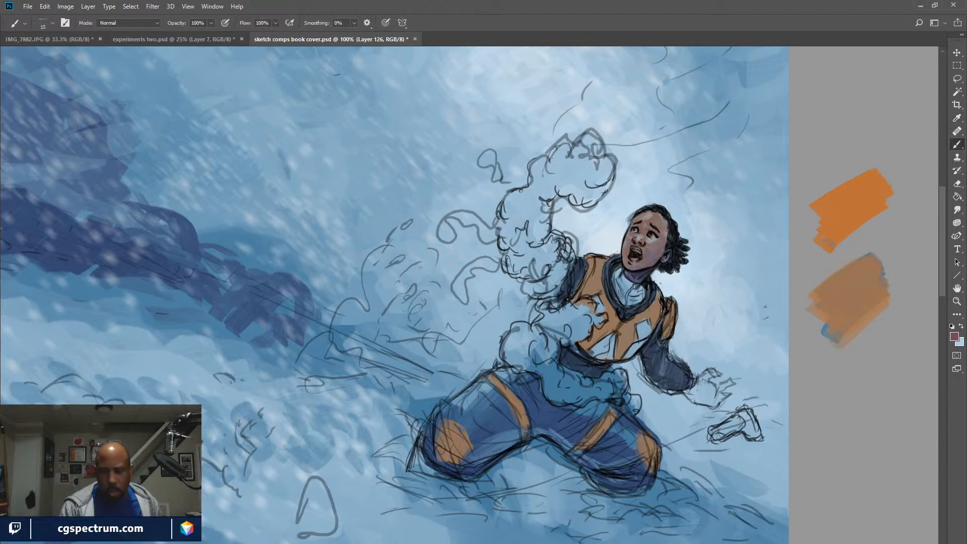
key(x)
alt+click(652, 255)
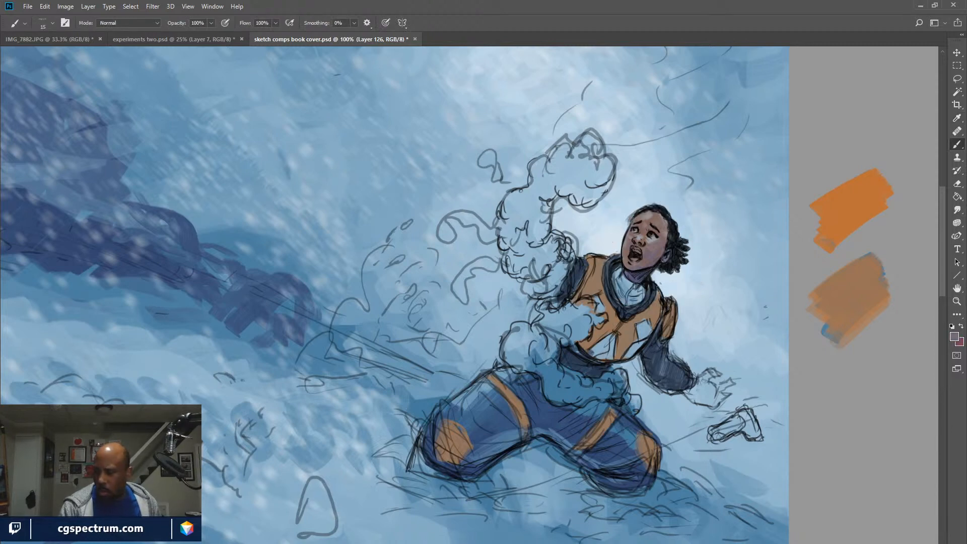
key(x)
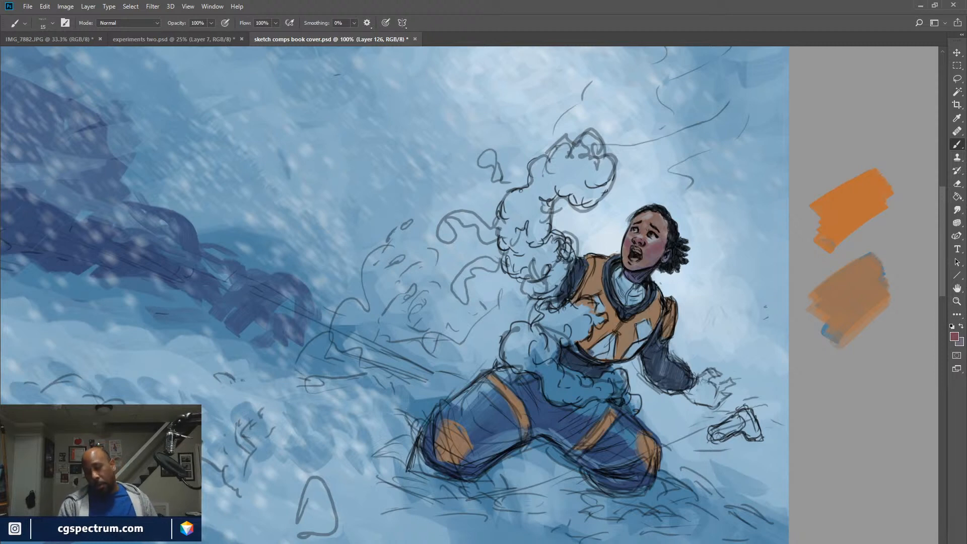
Refine the shading around the nose and mouth with sampled face tones, and sample the vest's orange-brown for small touches.
alt+click(650, 239)
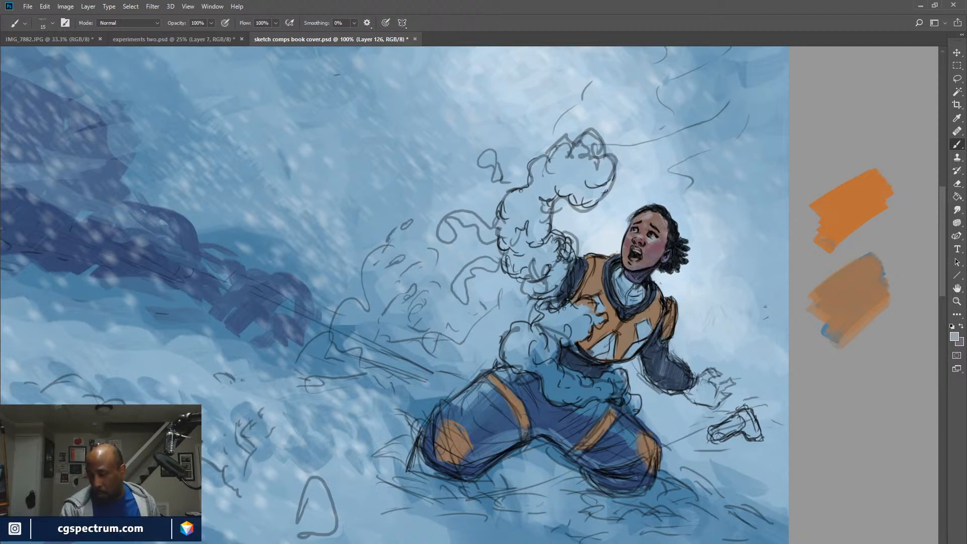
alt+click(655, 242)
alt+click(659, 246)
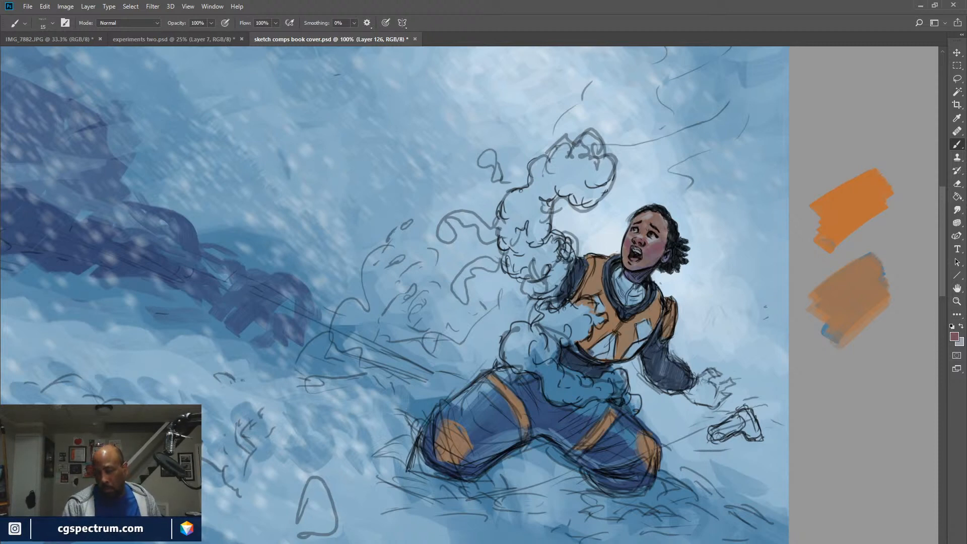
alt+click(610, 324)
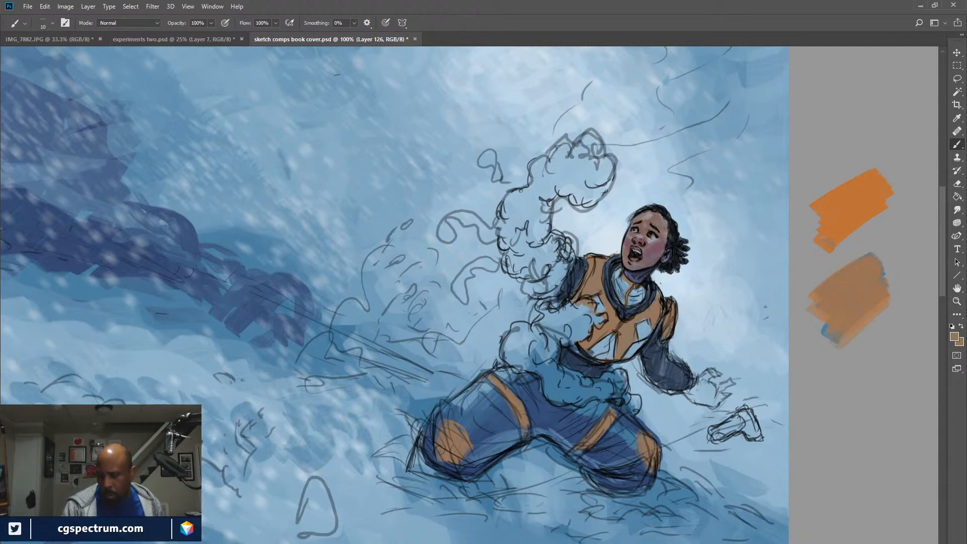
Check the coloured cover at reduced size beside the other comps and save the document.
key(ctrl+minus)
key(ctrl+minus)
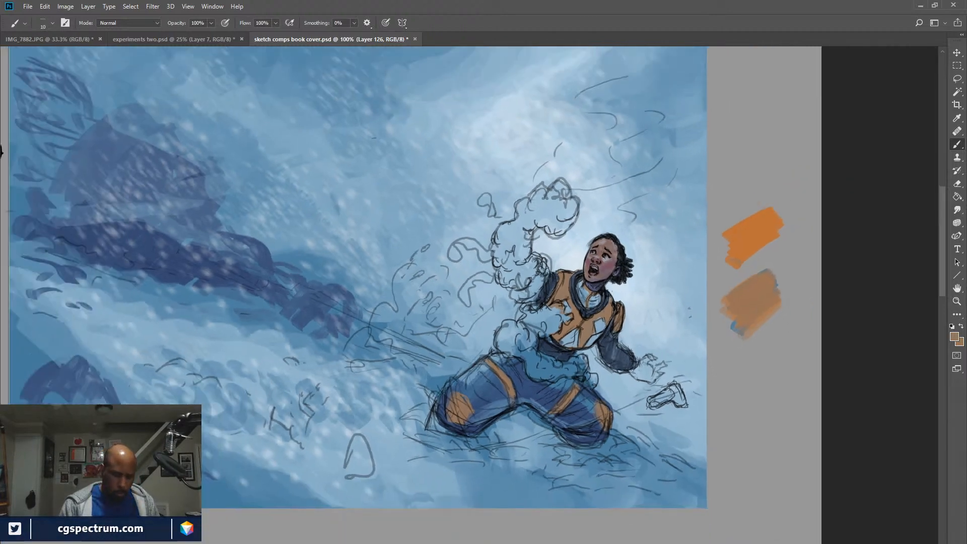
key(ctrl+minus)
key(ctrl+minus)
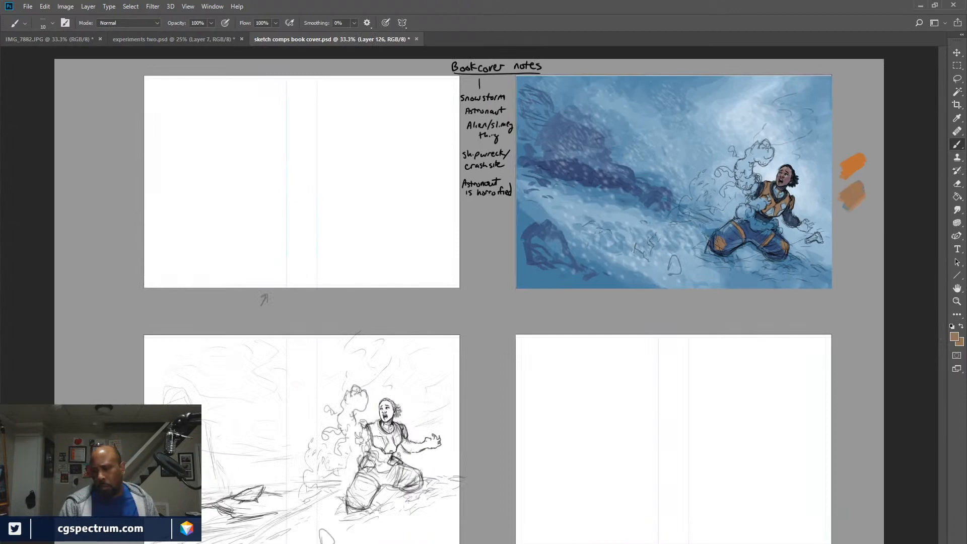
key(ctrl+minus)
key(ctrl+plus)
key(ctrl+plus)
key(ctrl+plus)
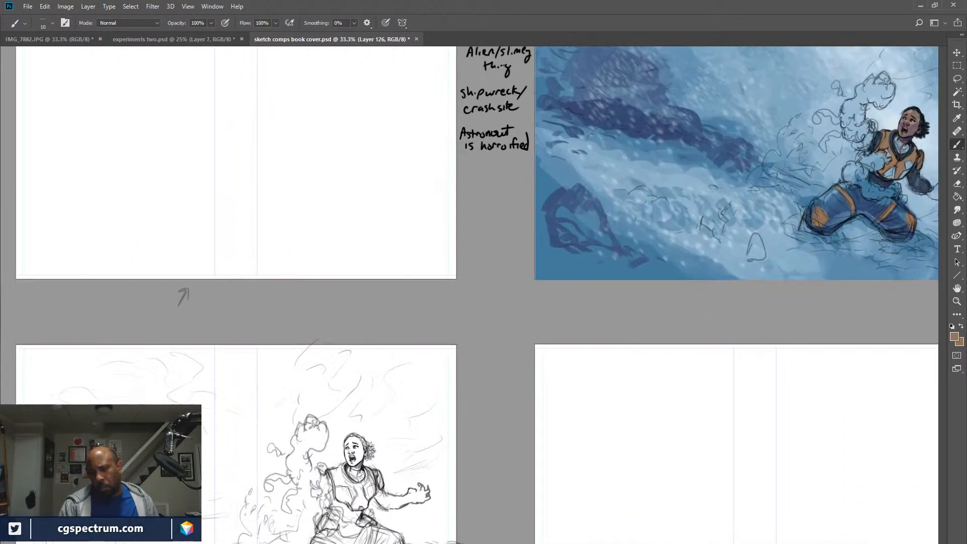
drag(630, 227, 338, 326)
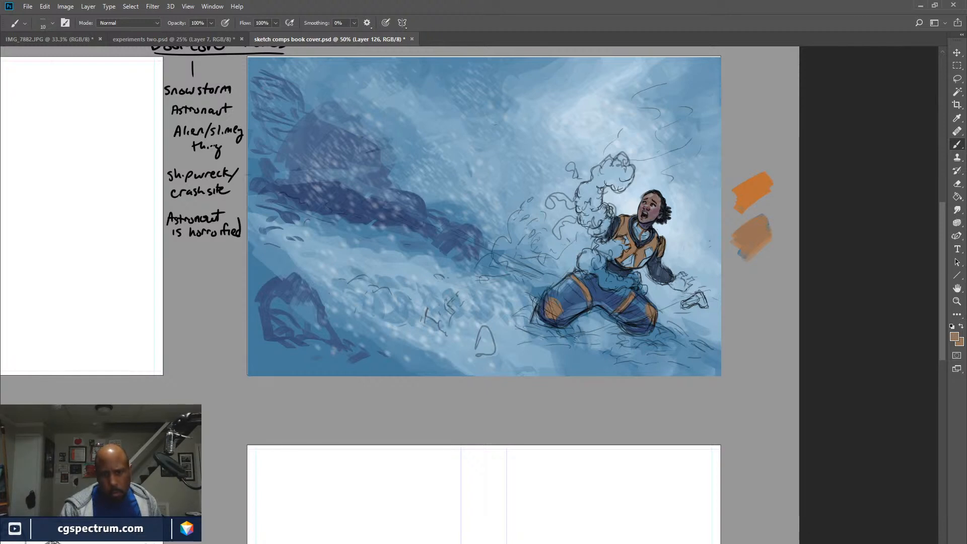
key(ctrl+s)
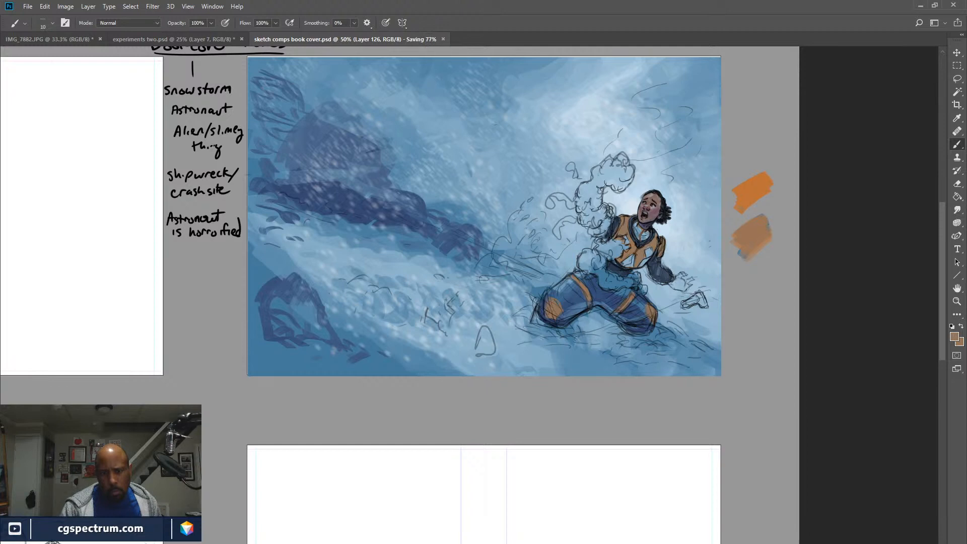
Hide the painted colour layer to compare the cover without it, and show it again.
drag(468, 226, 529, 241)
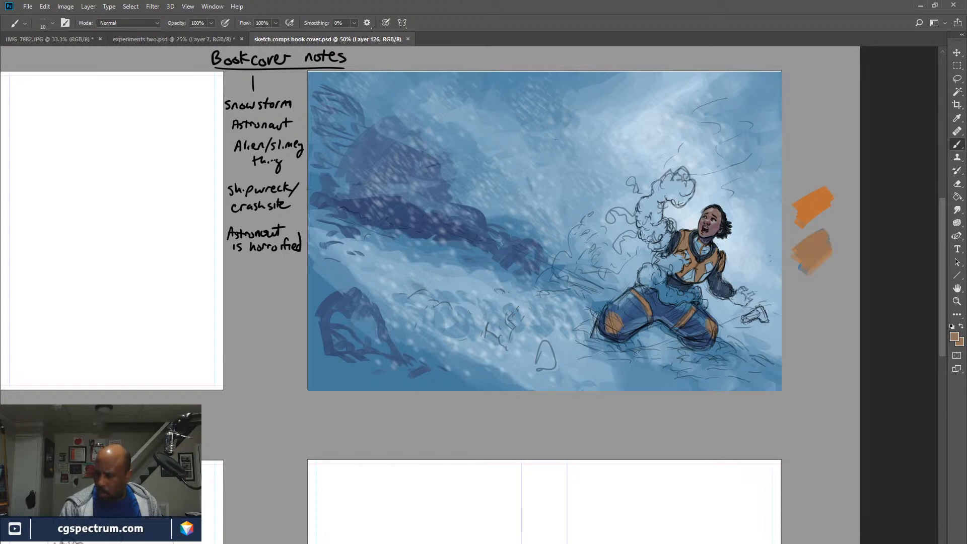
key(ctrl+comma)
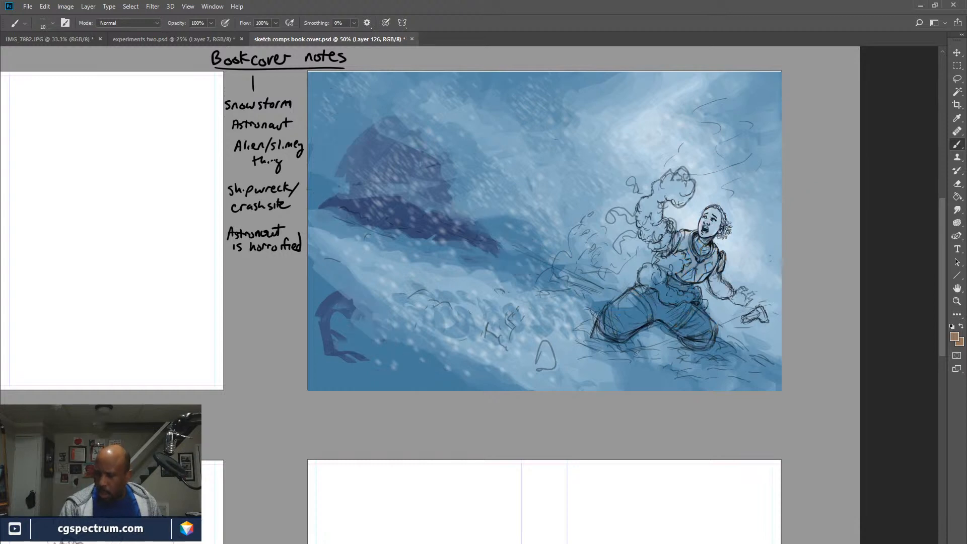
key(ctrl+comma)
Enlarge the brush, sample black from the line art and fill the raised alien mass from its tip down to the astronaut's shoulder.
key(ctrl+plus)
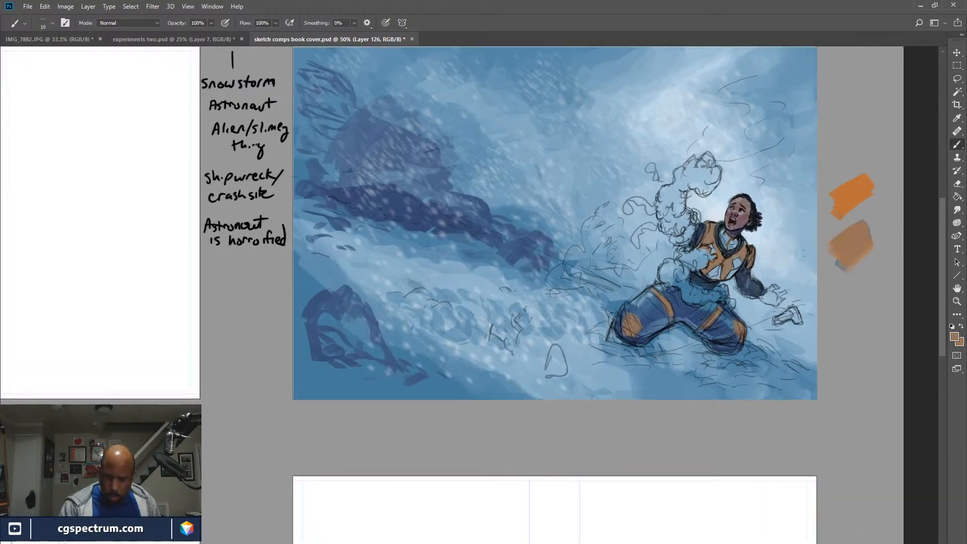
drag(755, 252, 579, 266)
key(bracketright)
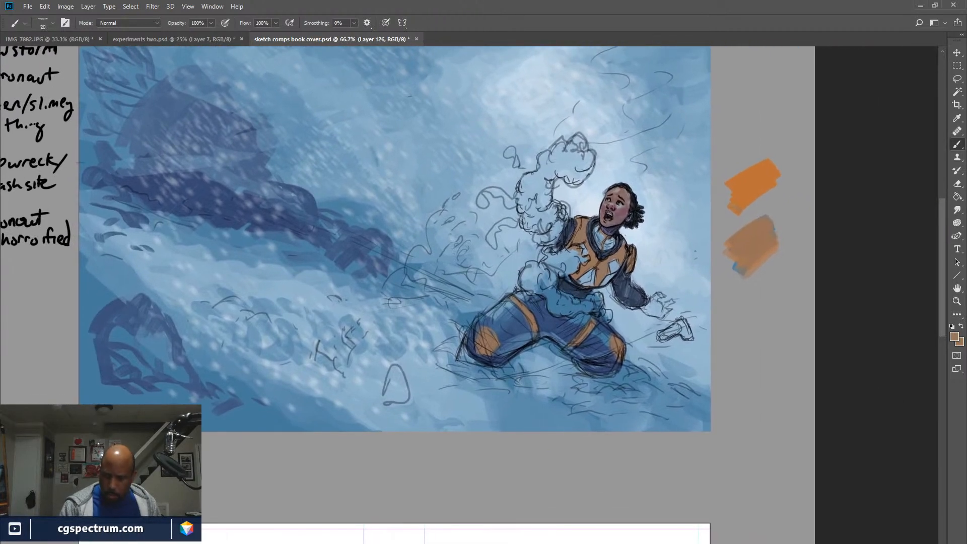
key(bracketright)
key(bracketright)
key(bracketright)
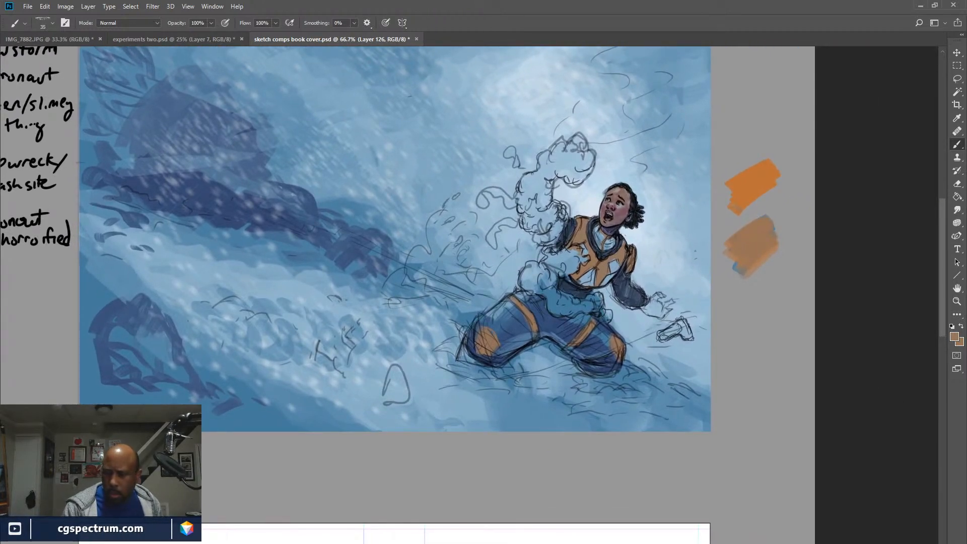
alt+click(615, 236)
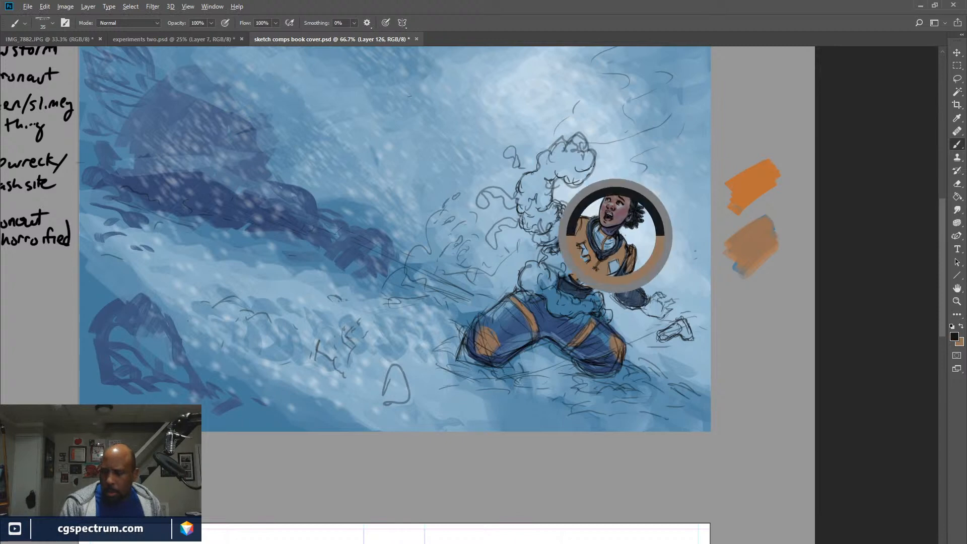
mouse_move(544, 172)
mouse_down()
mouse_move(568, 158)
mouse_move(543, 175)
mouse_move(560, 141)
mouse_move(521, 194)
mouse_move(530, 199)
mouse_move(519, 199)
mouse_move(541, 217)
mouse_move(555, 176)
mouse_move(587, 165)
mouse_move(574, 185)
mouse_up()
mouse_move(590, 154)
mouse_down()
mouse_move(593, 161)
mouse_move(574, 139)
mouse_move(552, 159)
mouse_up()
mouse_move(550, 208)
mouse_down()
mouse_move(530, 230)
mouse_move(524, 218)
mouse_move(533, 229)
mouse_up()
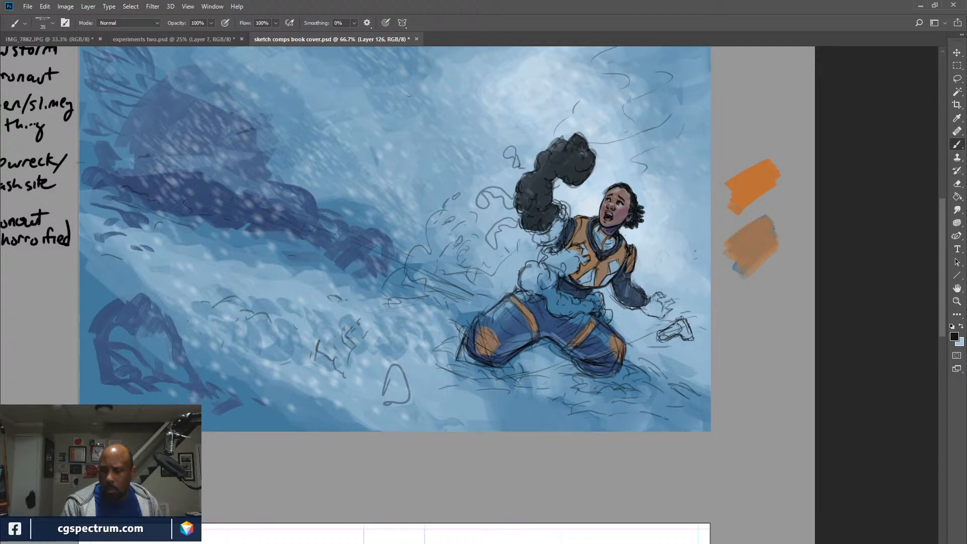
mouse_move(539, 196)
mouse_down()
mouse_move(523, 202)
mouse_move(529, 183)
mouse_up()
mouse_move(536, 222)
mouse_down()
mouse_move(553, 220)
mouse_move(558, 207)
mouse_move(563, 218)
mouse_move(561, 204)
mouse_move(553, 238)
mouse_move(529, 230)
mouse_up()
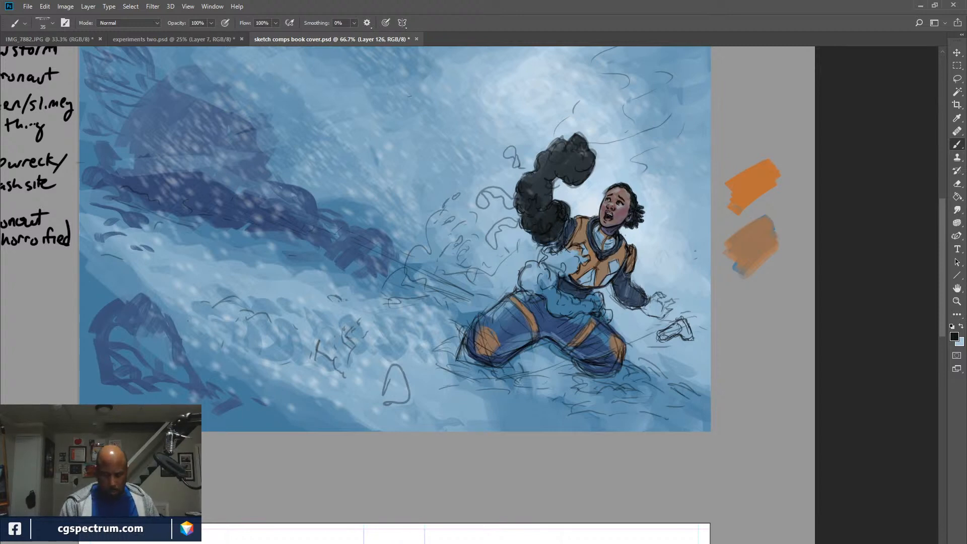
Switch to the light blue and paint soft highlights on the upper lumps of the black alien mass with a 20 px brush.
key(x)
key(bracketleft)
key(bracketleft)
key(bracketleft)
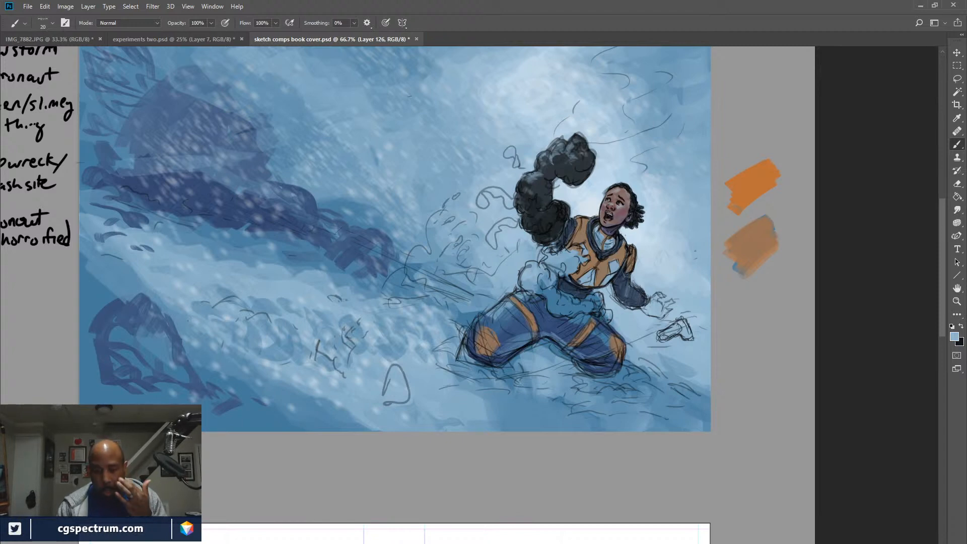
Turn on the greyscale proof view and check the cover's values at thumbnail size.
key(ctrl+y)
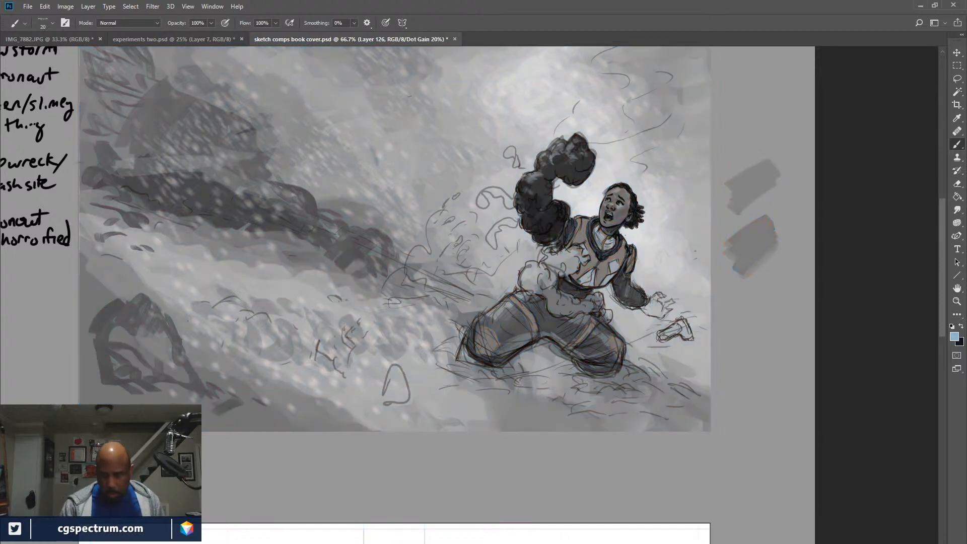
scroll(581, 264, down, 5)
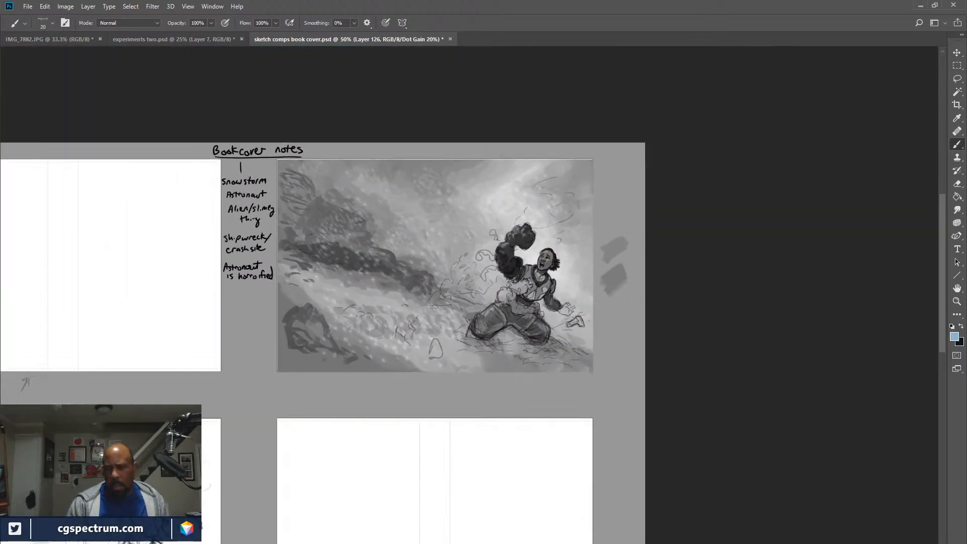
scroll(392, 305, down, 4)
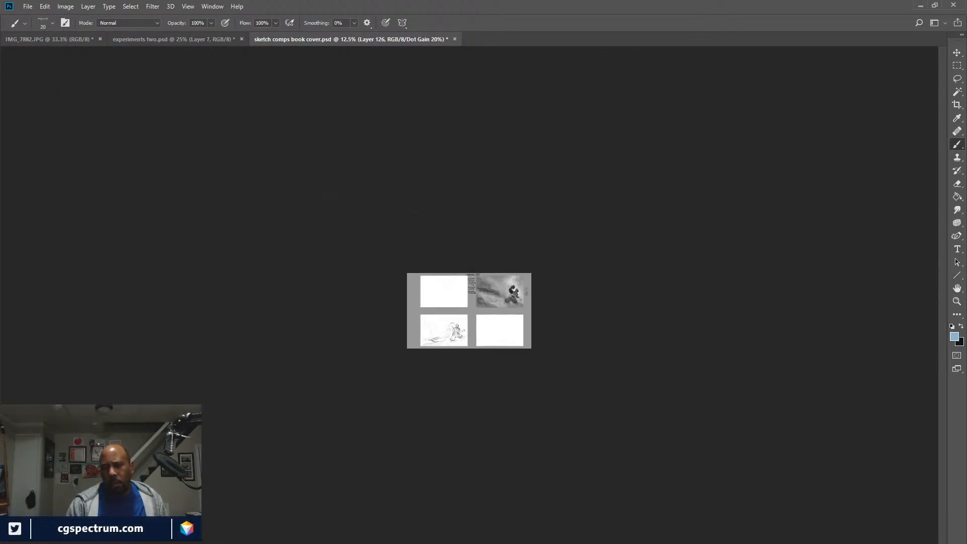
scroll(469, 311, down, 1)
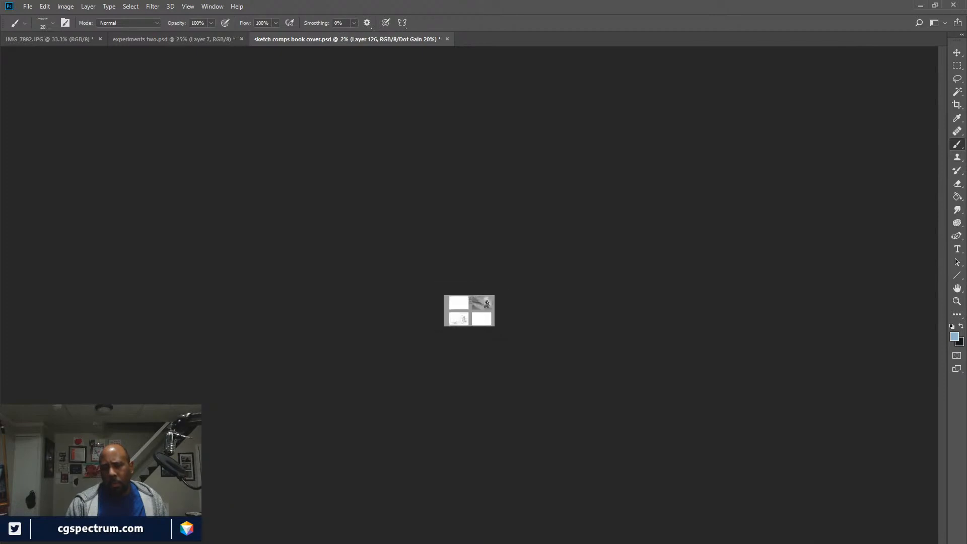
scroll(469, 311, up, 2)
scroll(469, 310, up, 2)
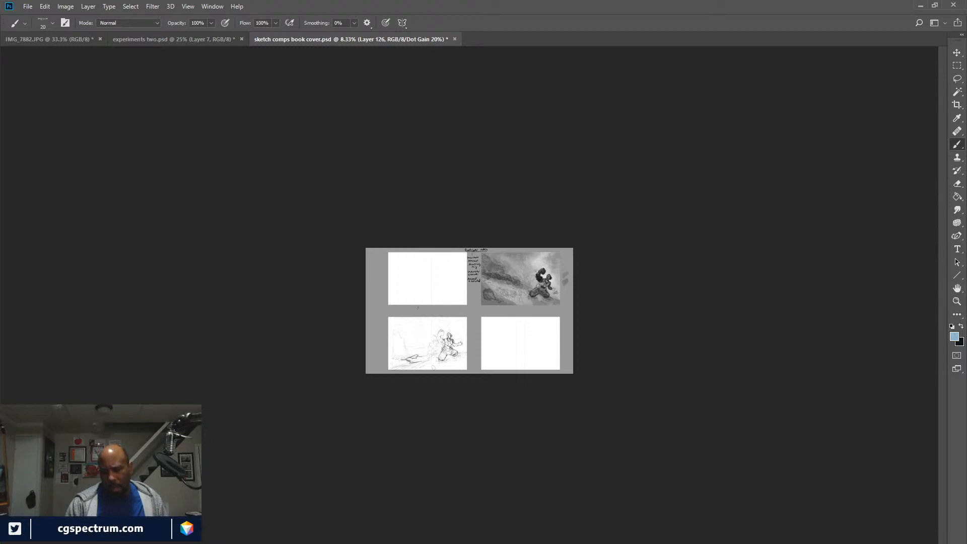
Examine the cover's grey values at 50% zoom and compare its composition with the uncoloured astronaut sketch below.
key(ctrl+plus)
key(ctrl+plus)
key(ctrl+plus)
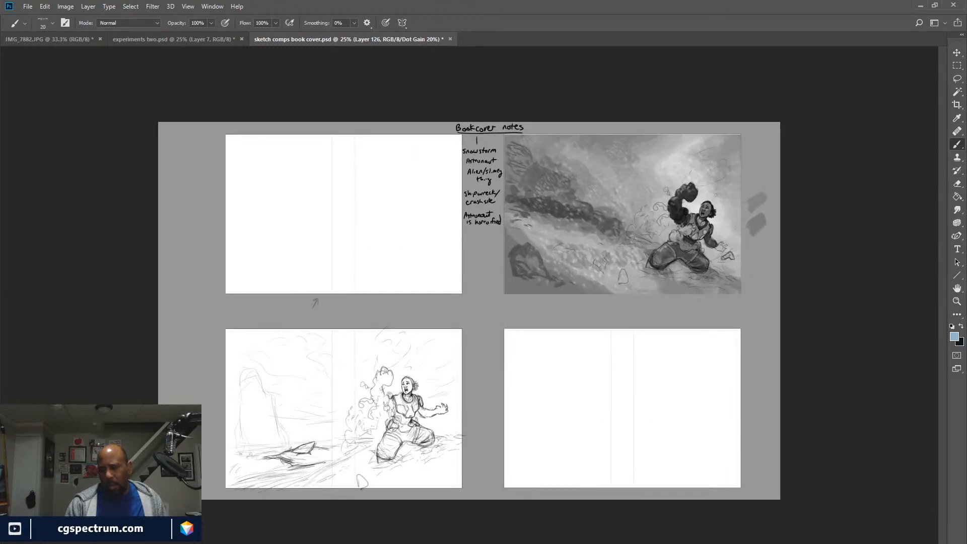
key(ctrl+plus)
key(ctrl+plus)
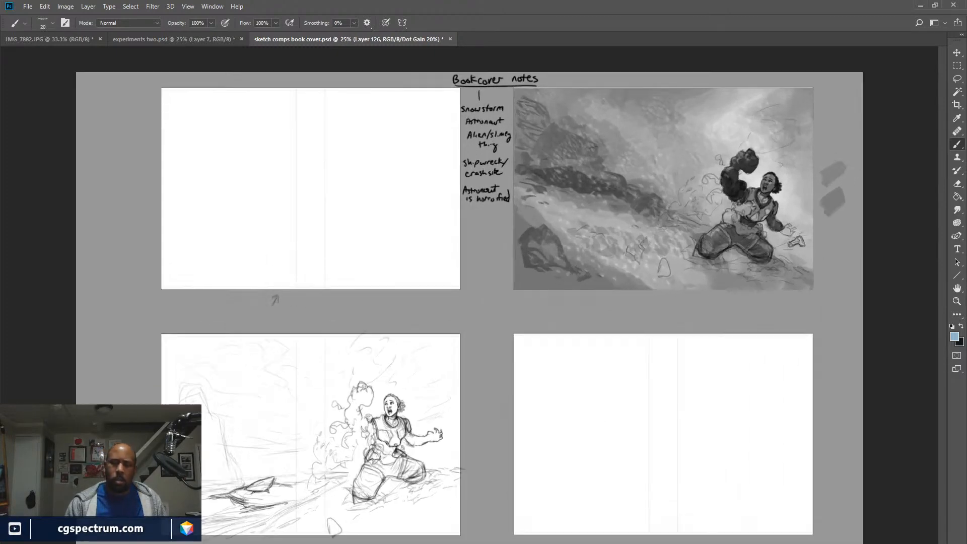
mouse_move(630, 217)
mouse_down()
mouse_move(448, 298)
mouse_move(362, 311)
mouse_up()
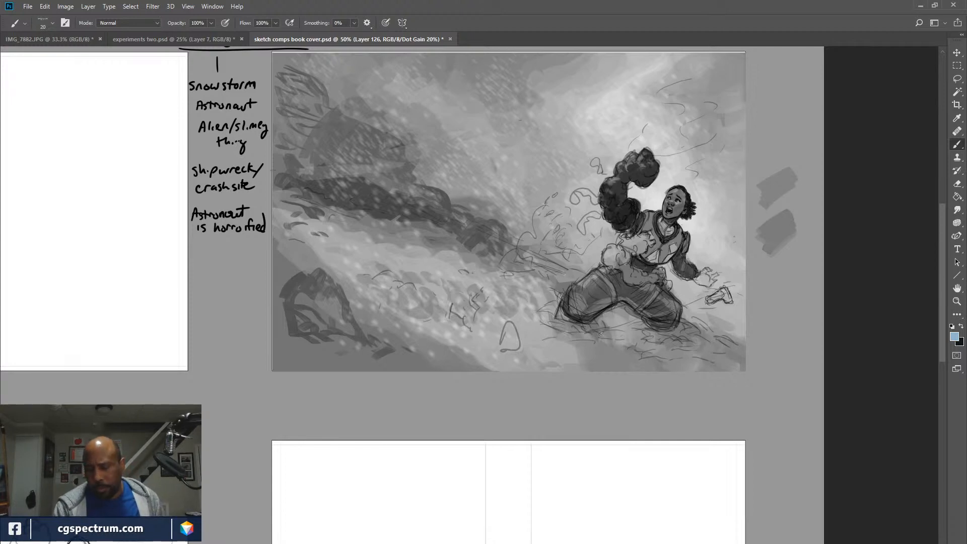
mouse_move(283, 372)
mouse_down()
mouse_move(623, 204)
mouse_move(689, 125)
mouse_move(492, 165)
mouse_move(602, 106)
mouse_move(330, 275)
mouse_move(282, 321)
mouse_move(608, 100)
mouse_up()
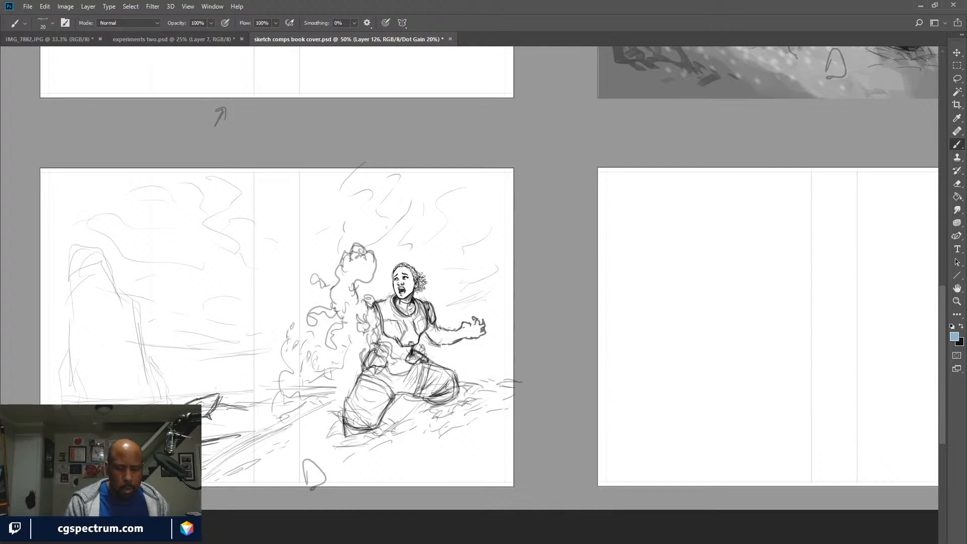
drag(655, 151, 226, 419)
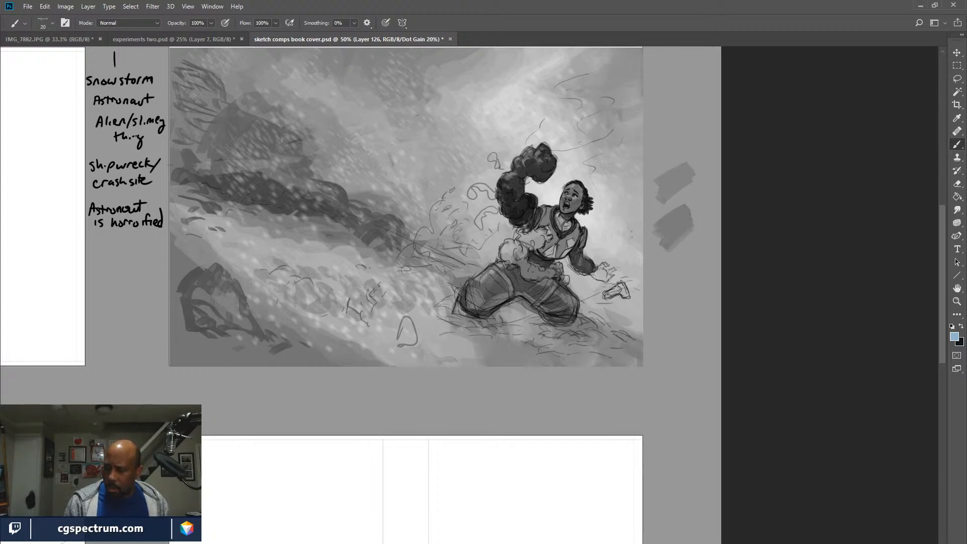
Turn off the greyscale proof view to bring the cover back to full colour.
key(ctrl+t)
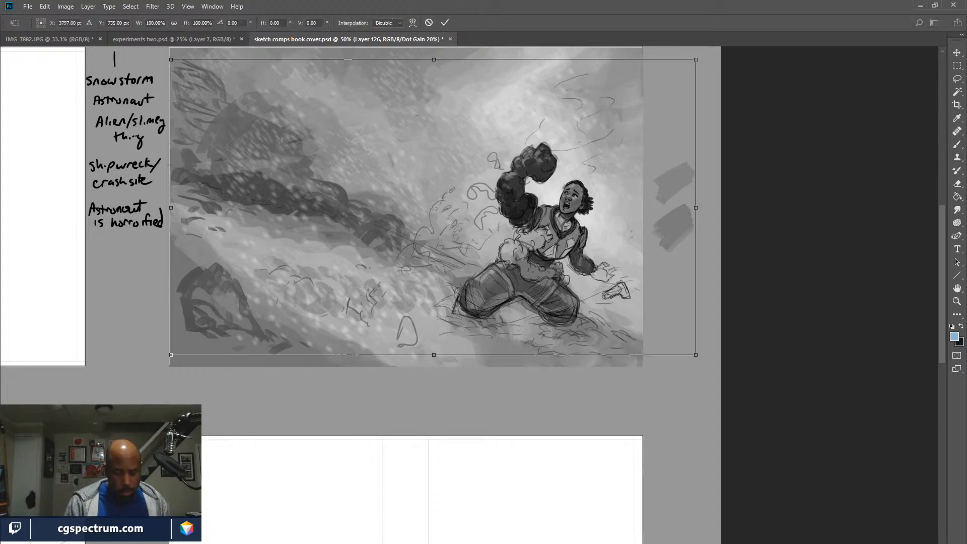
key(b)
key(ctrl+y)
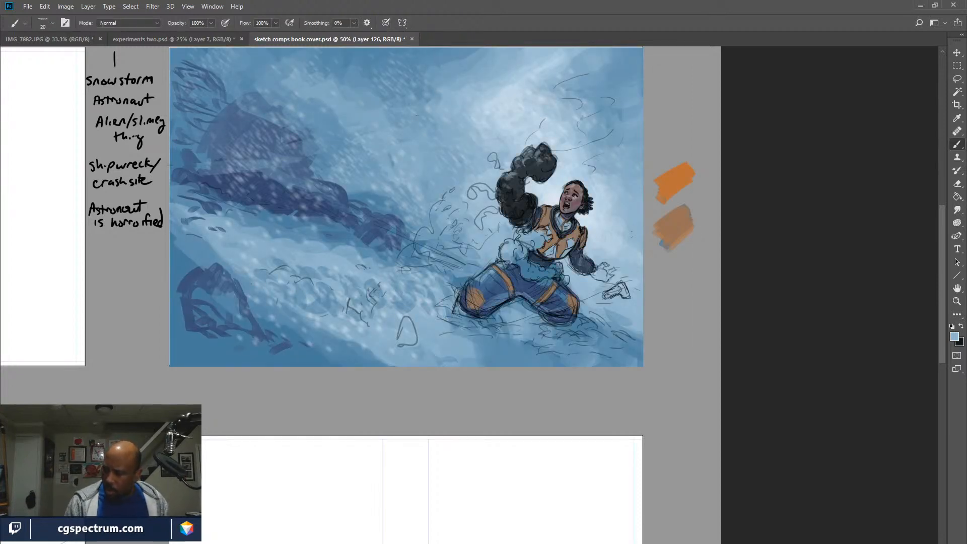
key(ctrl+comma)
key(ctrl+comma)
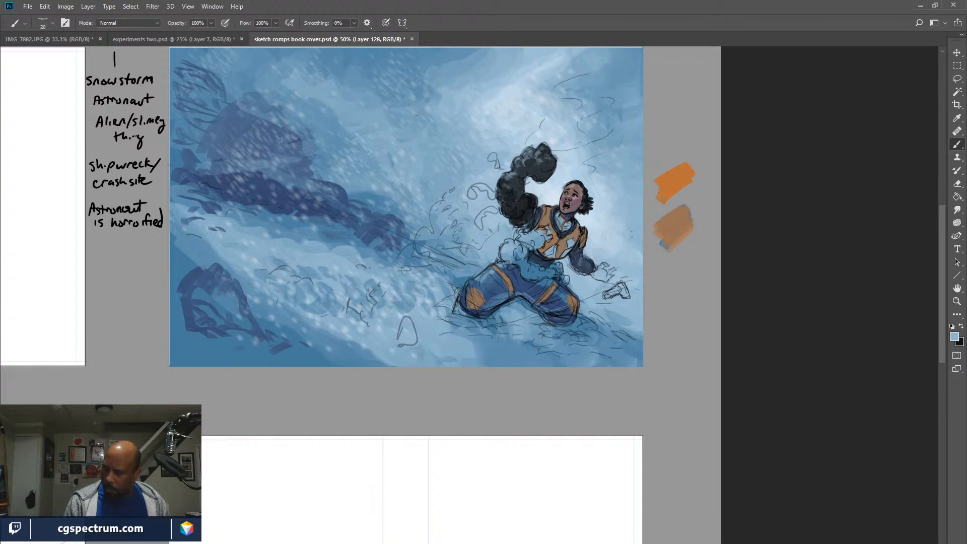
Sample pale and mid blue from the painting and paint snow highlights under the wreckage's near end with a 60 px brush.
alt+click(554, 194)
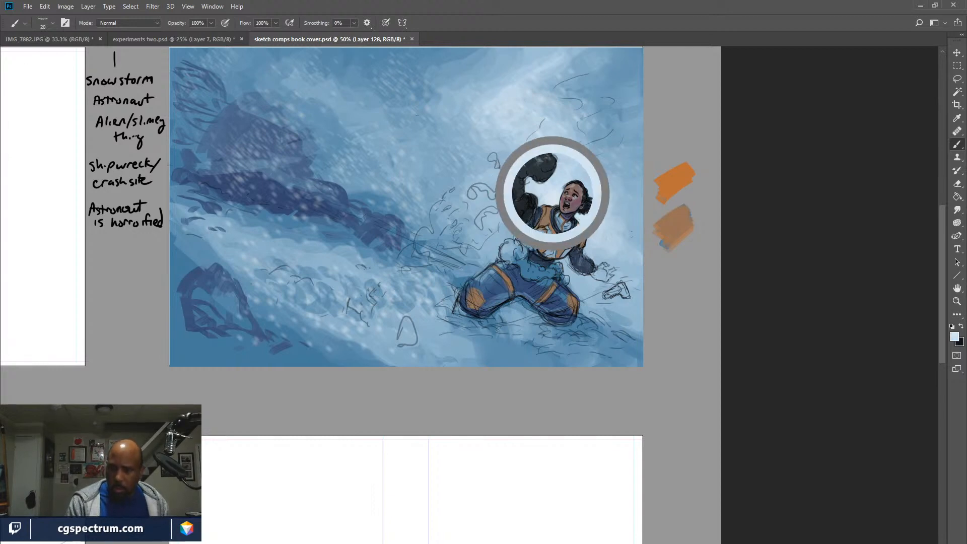
alt+click(216, 270)
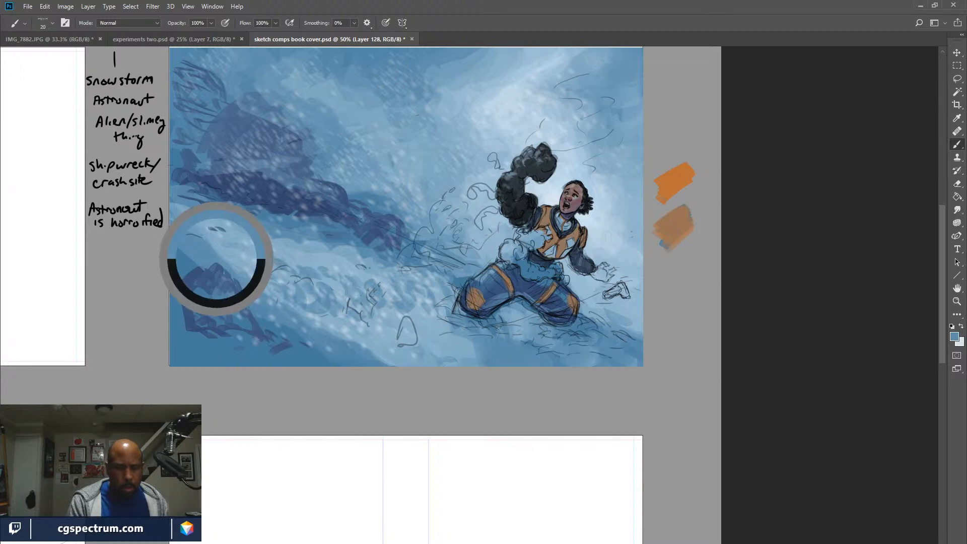
key(bracketright)
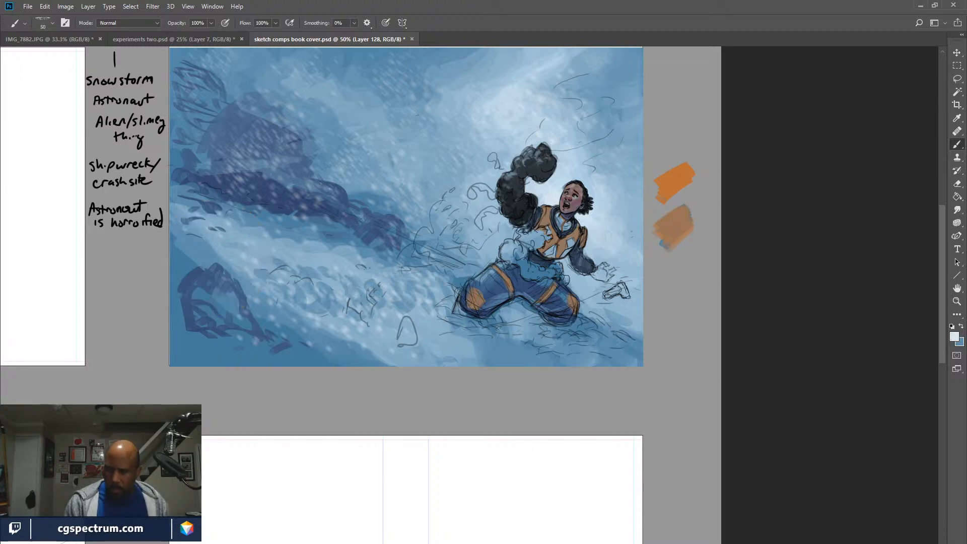
key(bracketright)
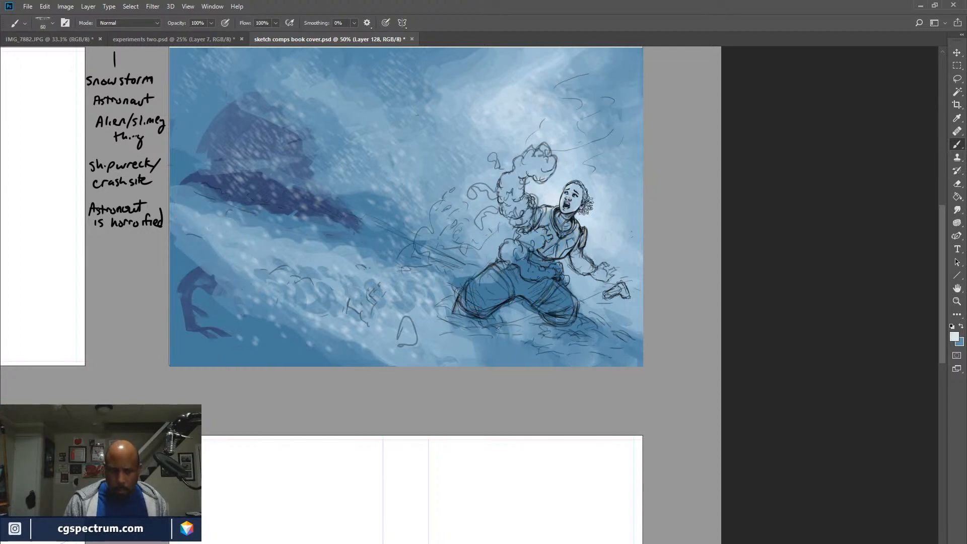
key(ctrl+comma)
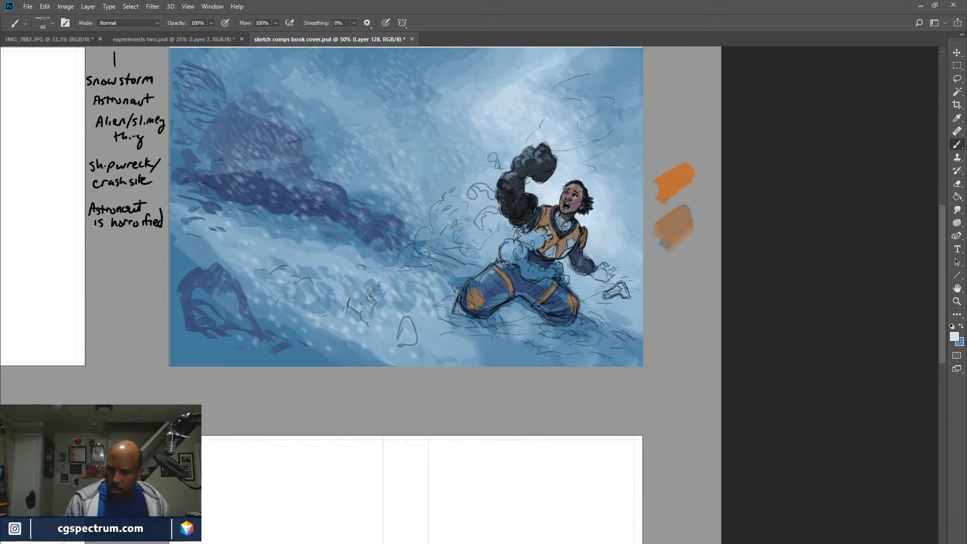
mouse_move(215, 216)
mouse_down()
mouse_move(273, 237)
mouse_move(268, 243)
mouse_move(246, 208)
mouse_move(205, 215)
mouse_move(192, 204)
mouse_up()
mouse_move(245, 236)
mouse_down()
mouse_move(286, 232)
mouse_move(294, 251)
mouse_move(280, 243)
mouse_move(323, 226)
mouse_move(315, 237)
mouse_move(318, 223)
mouse_up()
key(x)
drag(304, 224, 284, 228)
mouse_move(287, 218)
mouse_down()
mouse_move(273, 227)
mouse_move(264, 213)
mouse_move(224, 208)
mouse_up()
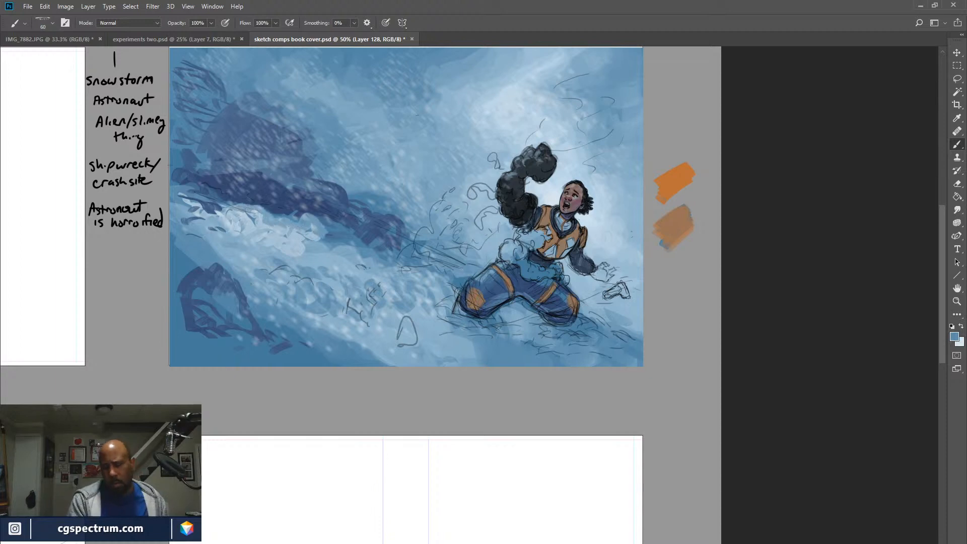
Extend the pale snow mounds along the wreckage's base to its far tip and build up the bank below it.
key(x)
drag(300, 241, 322, 255)
mouse_move(296, 231)
mouse_down()
mouse_move(324, 246)
mouse_move(318, 262)
mouse_move(305, 258)
mouse_move(317, 245)
mouse_up()
mouse_move(323, 239)
mouse_down()
mouse_move(334, 249)
mouse_move(345, 232)
mouse_move(375, 250)
mouse_up()
drag(394, 258, 410, 246)
mouse_move(401, 251)
mouse_down()
mouse_move(416, 242)
mouse_move(417, 256)
mouse_up()
drag(372, 256, 393, 251)
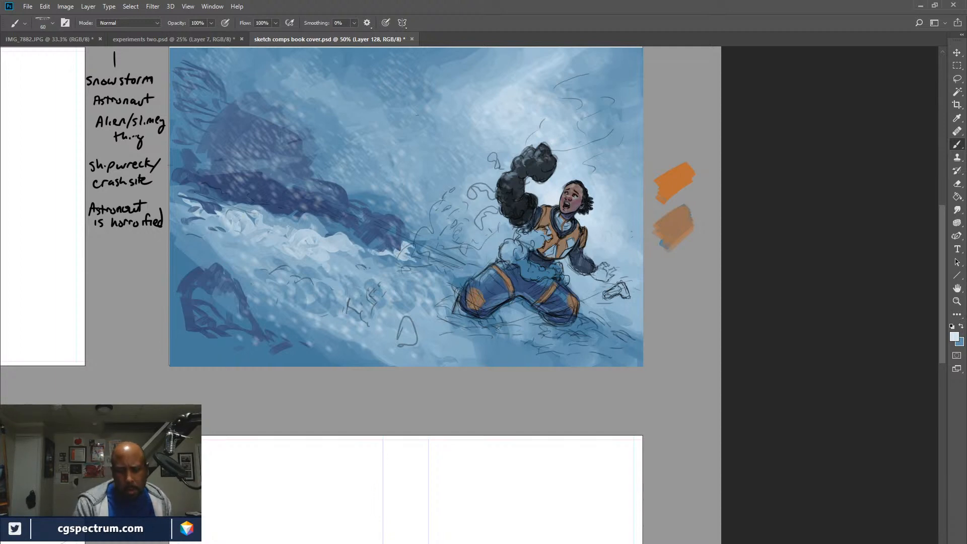
mouse_move(276, 252)
mouse_down()
mouse_move(260, 264)
mouse_move(233, 250)
mouse_up()
mouse_move(232, 239)
mouse_down()
mouse_move(220, 248)
mouse_move(217, 241)
mouse_up()
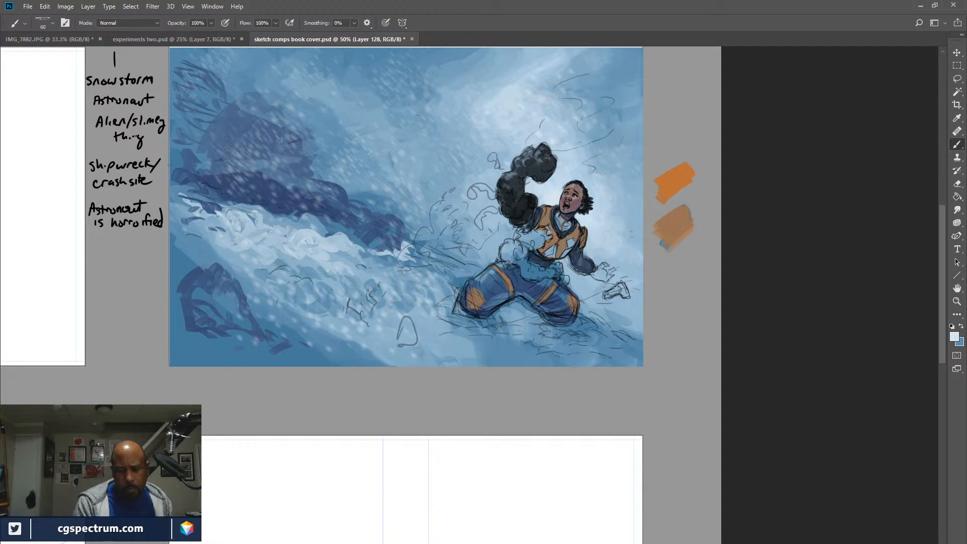
Paint snow against the wreckage's near end, and soften the snow along its lower edge at 30% brush opacity.
mouse_move(213, 184)
mouse_down()
mouse_move(195, 191)
mouse_move(206, 198)
mouse_up()
drag(229, 186, 215, 205)
key(x)
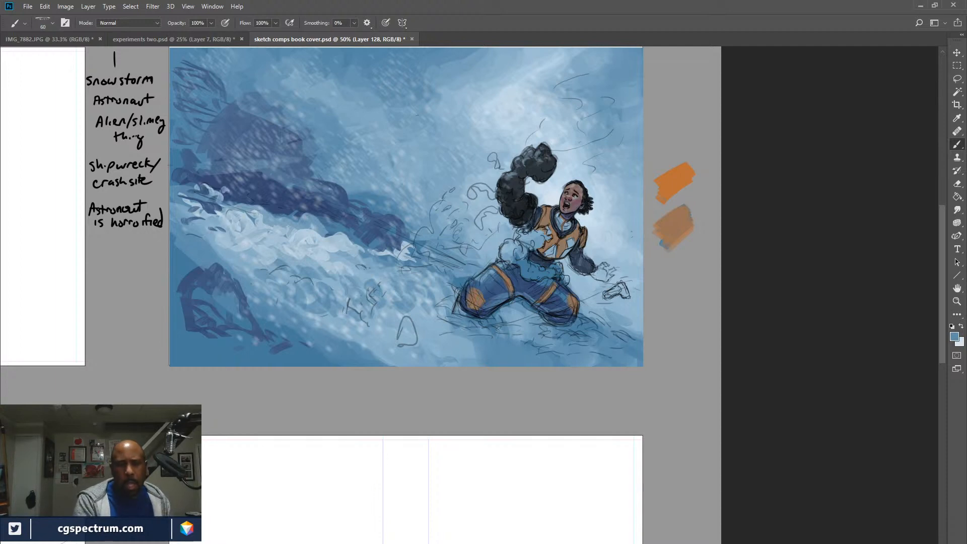
key(5)
key(6)
key(3)
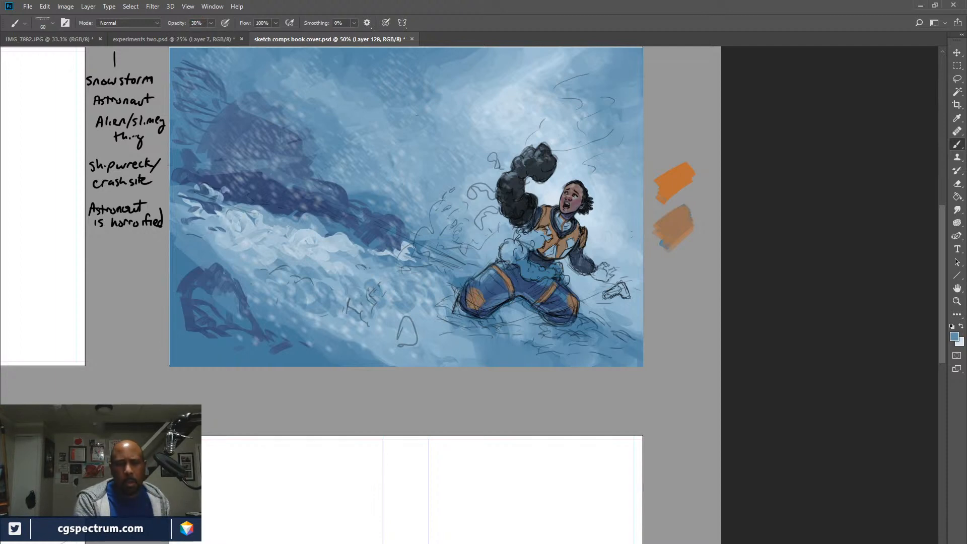
mouse_move(223, 182)
mouse_down()
mouse_move(214, 192)
mouse_move(220, 201)
mouse_up()
mouse_move(240, 186)
mouse_down()
mouse_move(231, 201)
mouse_move(217, 199)
mouse_move(232, 199)
mouse_up()
key(x)
mouse_move(237, 190)
mouse_down()
mouse_move(217, 204)
mouse_move(242, 191)
mouse_move(276, 225)
mouse_move(295, 209)
mouse_move(317, 209)
mouse_move(328, 235)
mouse_move(355, 238)
mouse_move(366, 254)
mouse_move(377, 245)
mouse_up()
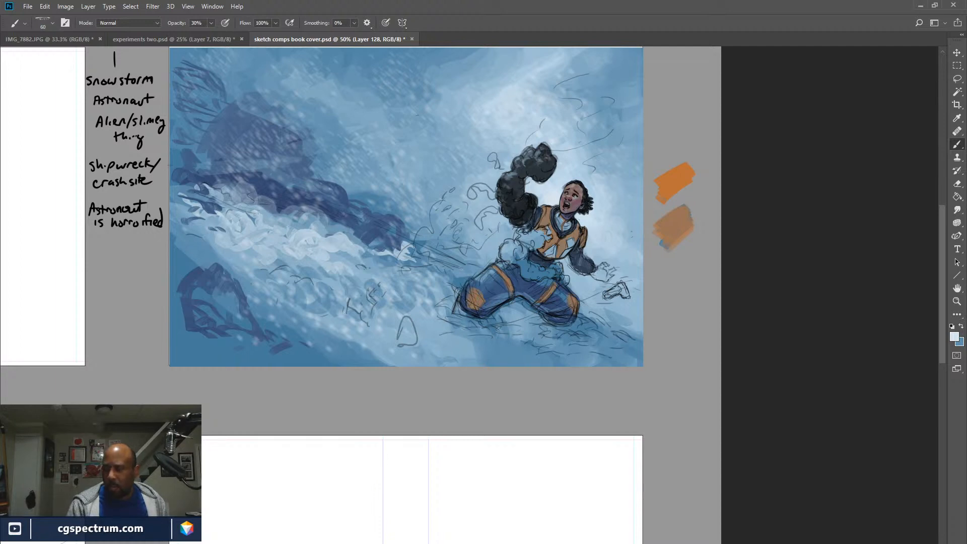
Compare the cover with its colour layers shown and hidden, and gather all its layers into one group.
key(ctrl+comma)
key(ctrl+comma)
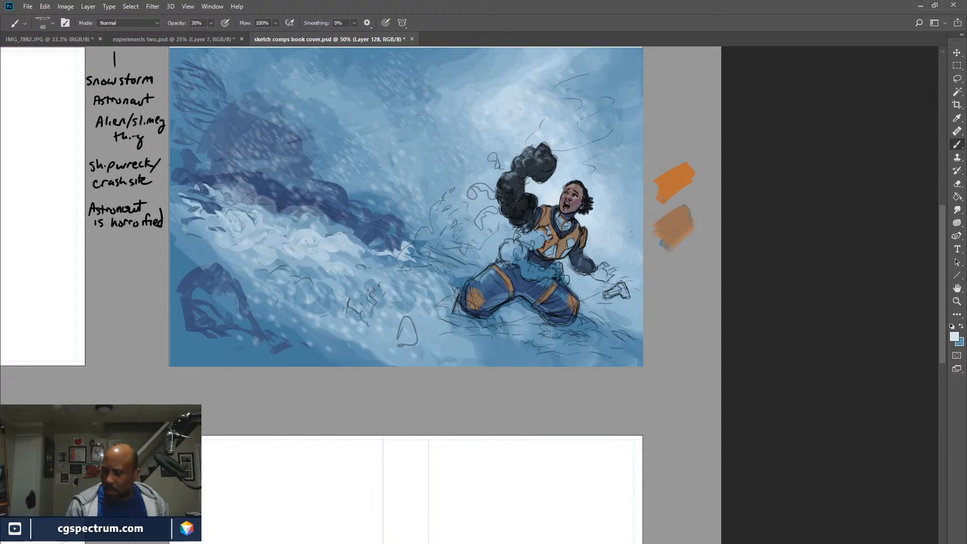
key(ctrl+comma)
key(ctrl+comma)
key(ctrl+comma)
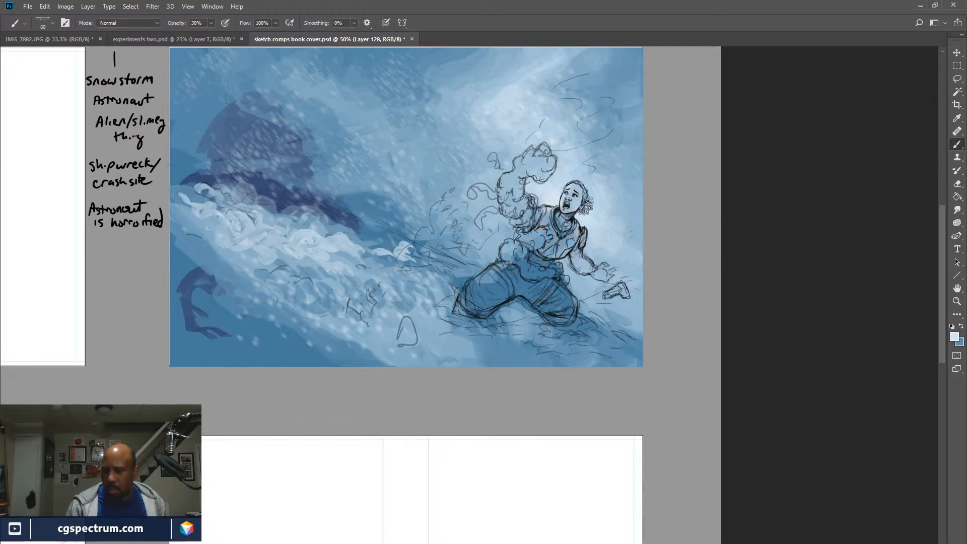
key(ctrl+comma)
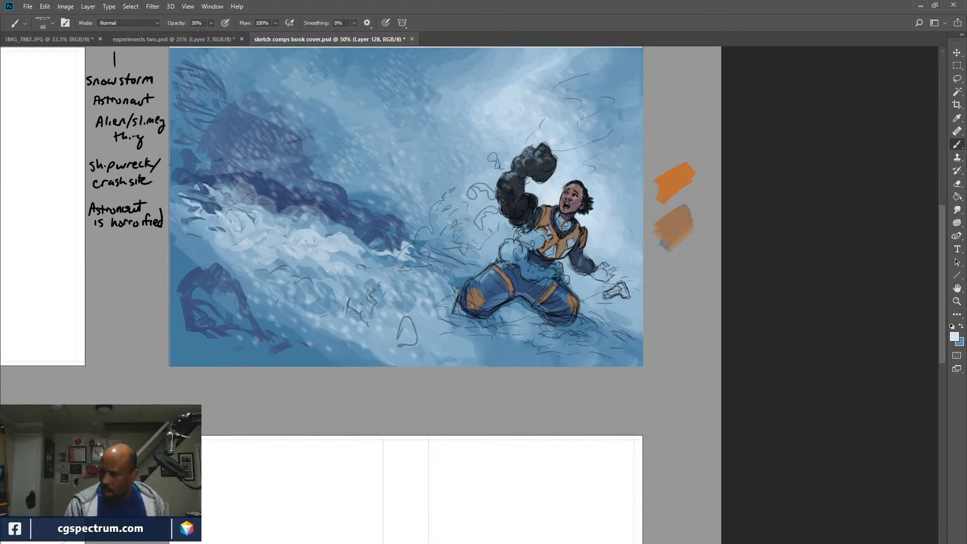
key(ctrl+g)
key(ctrl+comma)
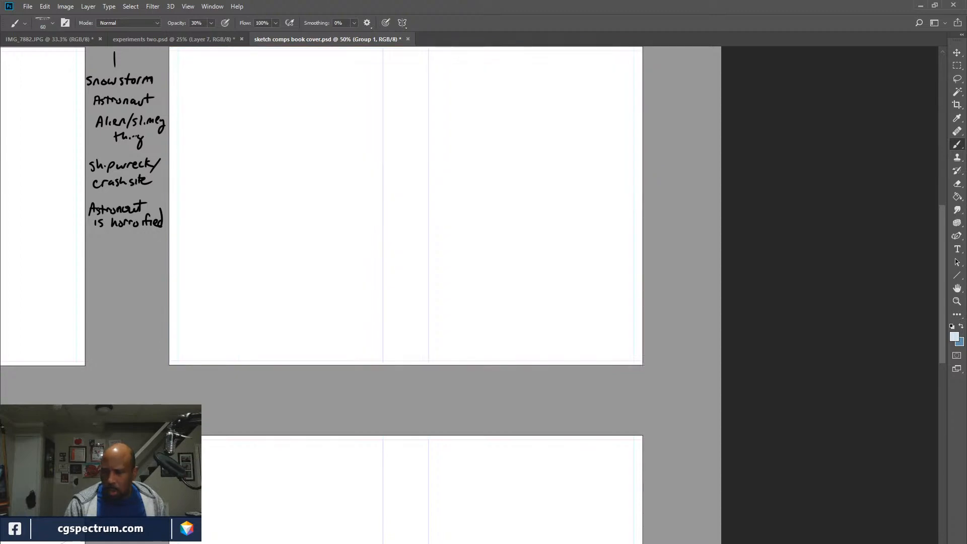
key(ctrl+comma)
Duplicate the cover group and align the copy with the blank cover template directly below the original.
key(ctrl+minus)
key(ctrl+minus)
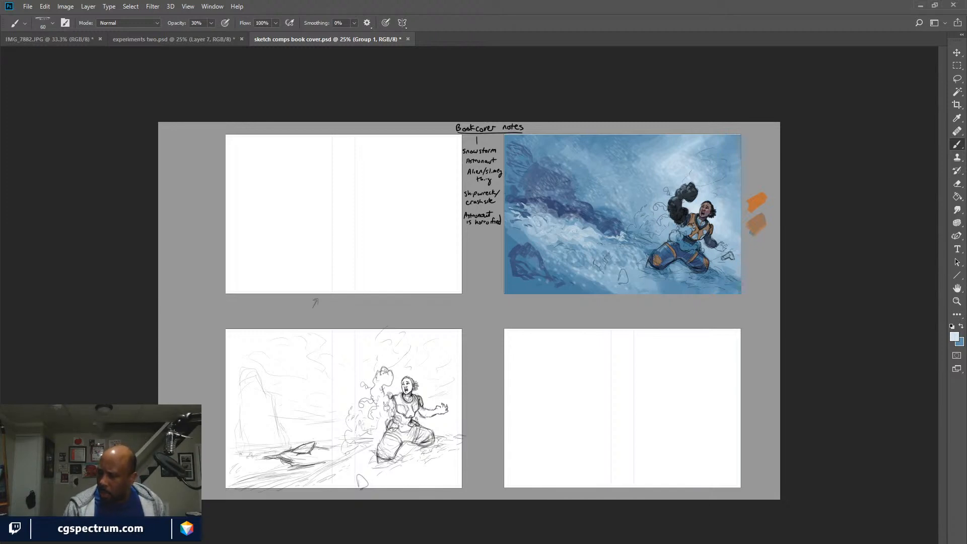
key(ctrl+j)
key(v)
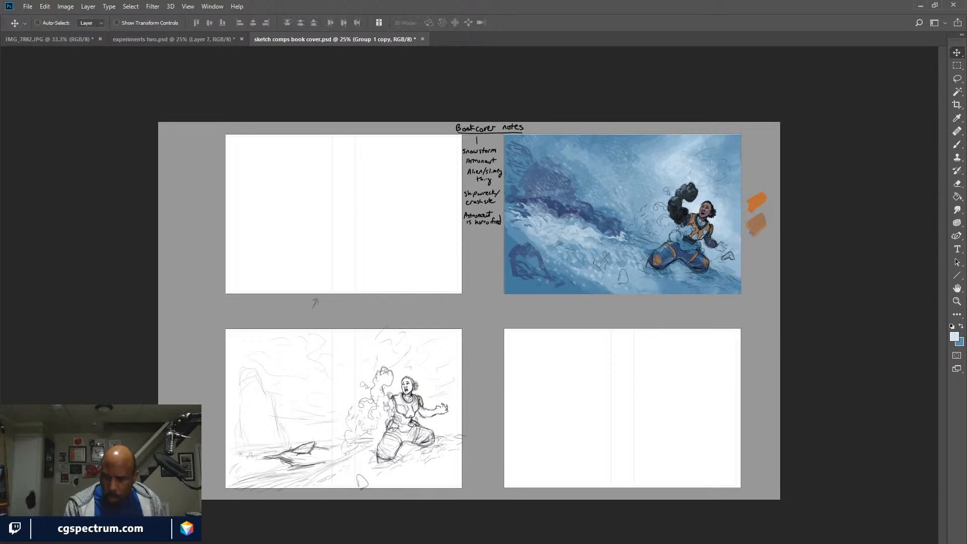
drag(623, 214, 623, 407)
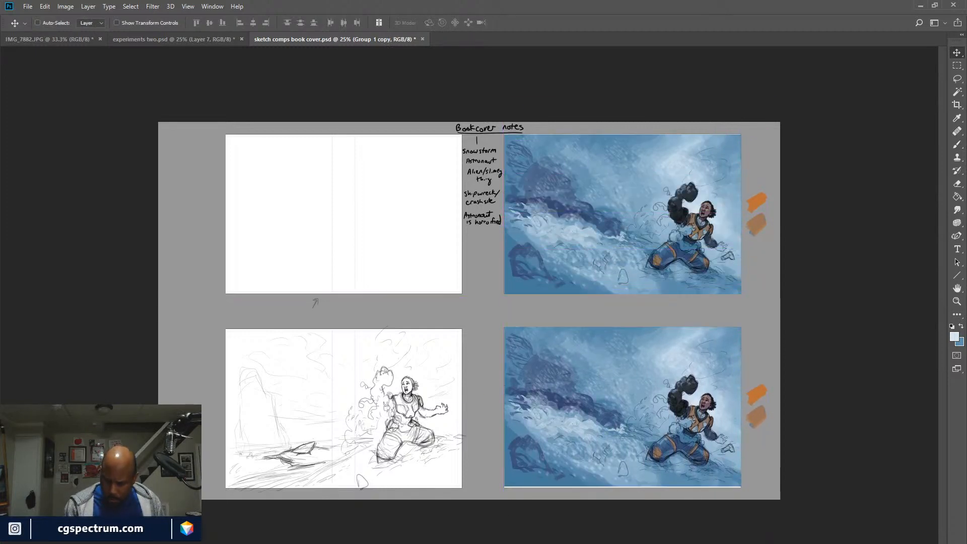
key(Down)
key(Down)
key(Down)
key(Down)
key(Down)
key(Down)
key(Down)
key(Down)
key(Down)
key(Down)
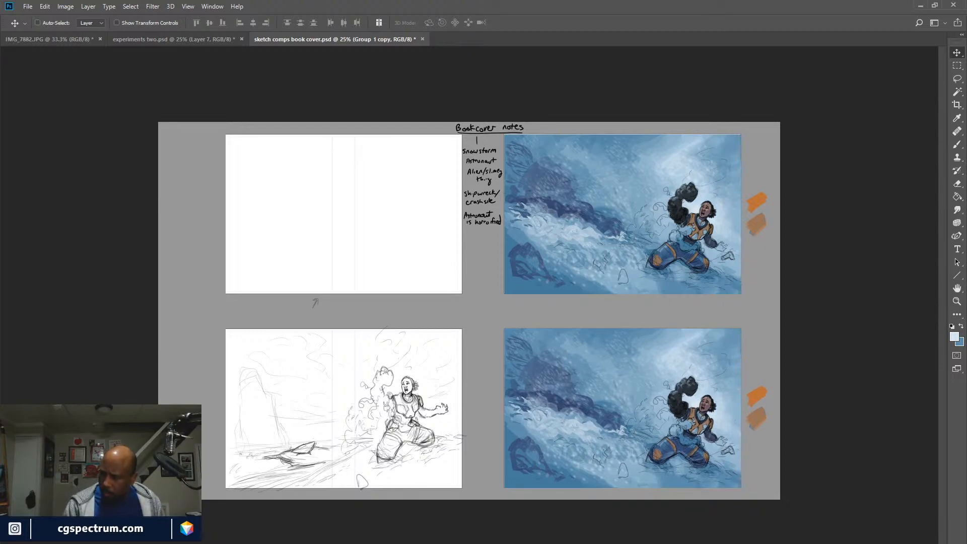
Select the original cover group and nudge it up to line up with its template.
key(alt+bracketleft)
key(Up)
key(Up)
key(Up)
key(Up)
key(Up)
key(Up)
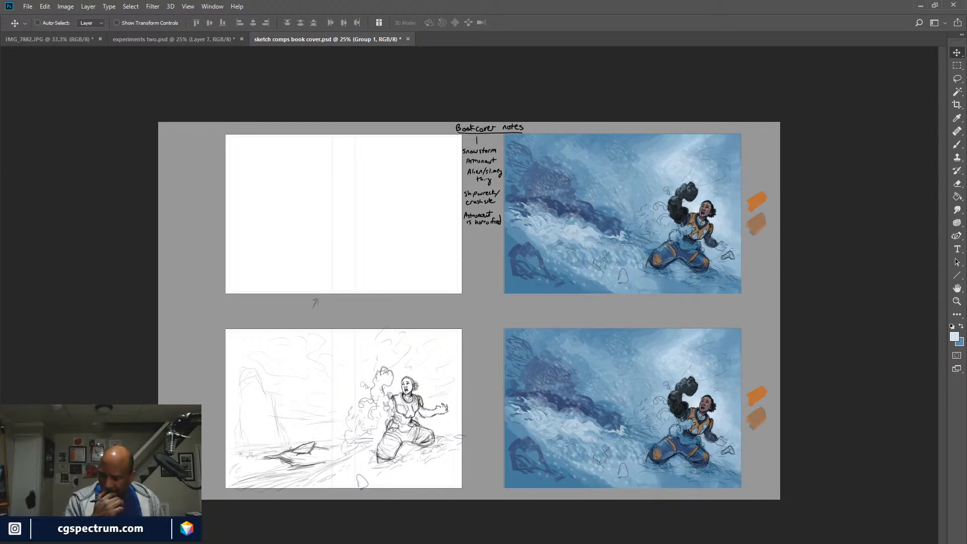
Examine the copied cover at 50% zoom with the alternative debris sketch layers shown and hidden.
key(ctrl+plus)
key(ctrl+plus)
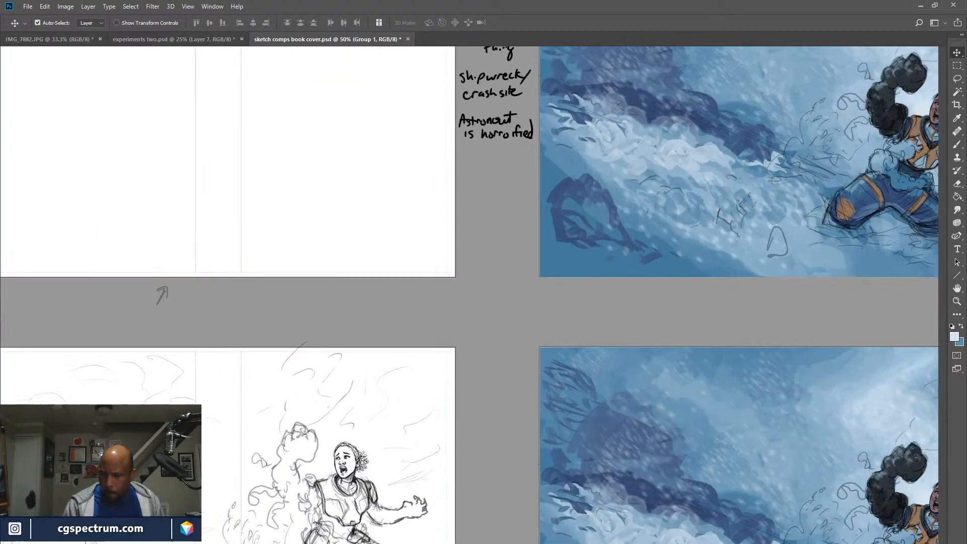
mouse_move(494, 303)
mouse_down()
mouse_move(198, 87)
mouse_move(143, 30)
mouse_move(180, 29)
mouse_up()
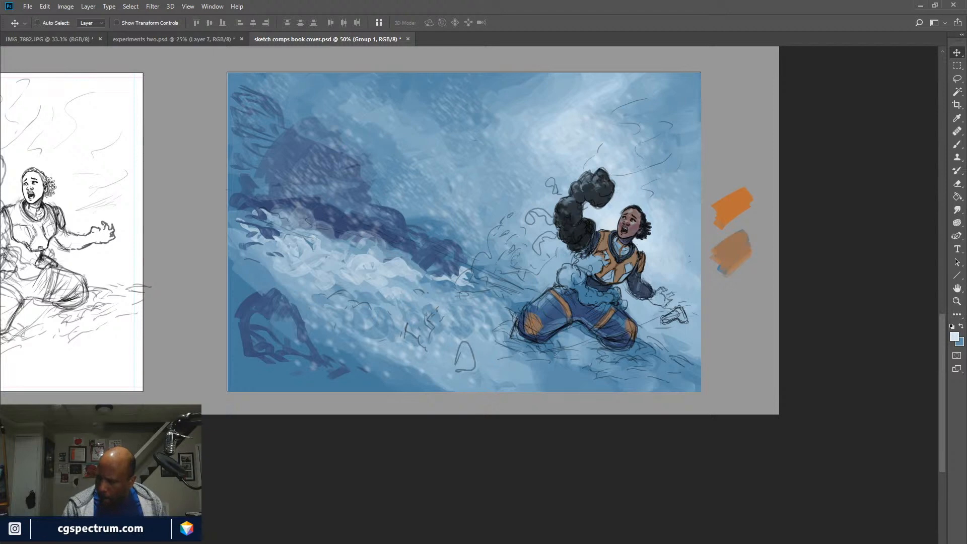
key(ctrl+comma)
key(ctrl+comma)
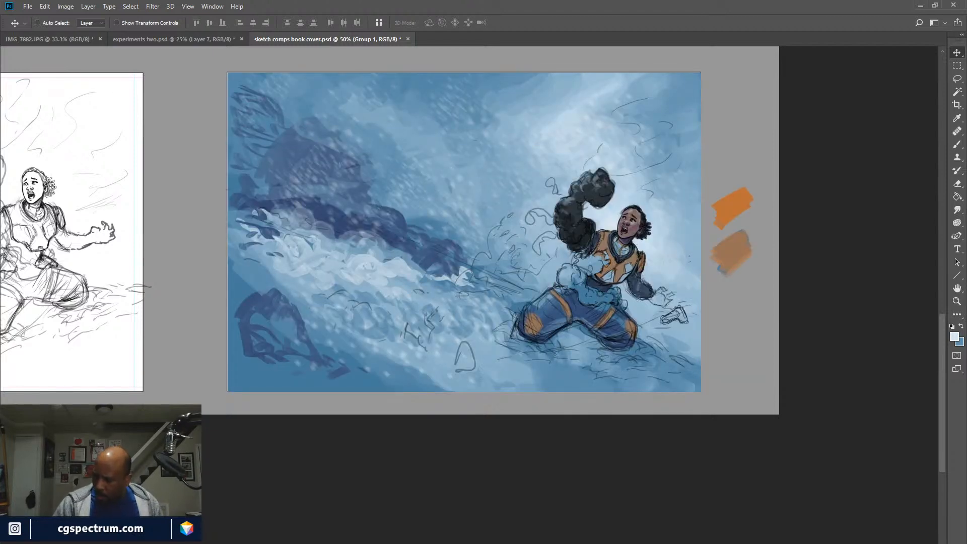
key(ctrl+comma)
key(ctrl+comma)
key(alt+bracketleft)
key(alt+bracketleft)
key(ctrl+comma)
key(ctrl+comma)
key(ctrl+comma)
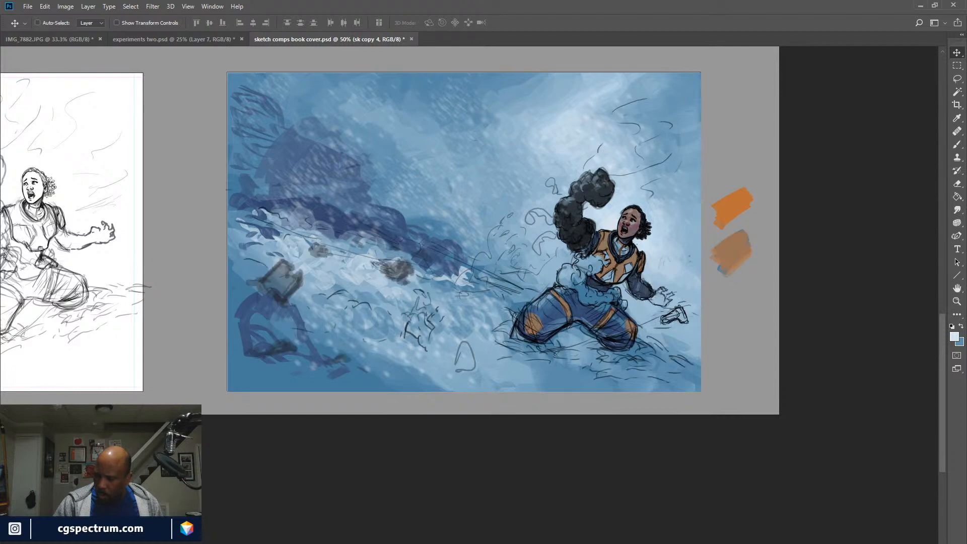
key(ctrl+comma)
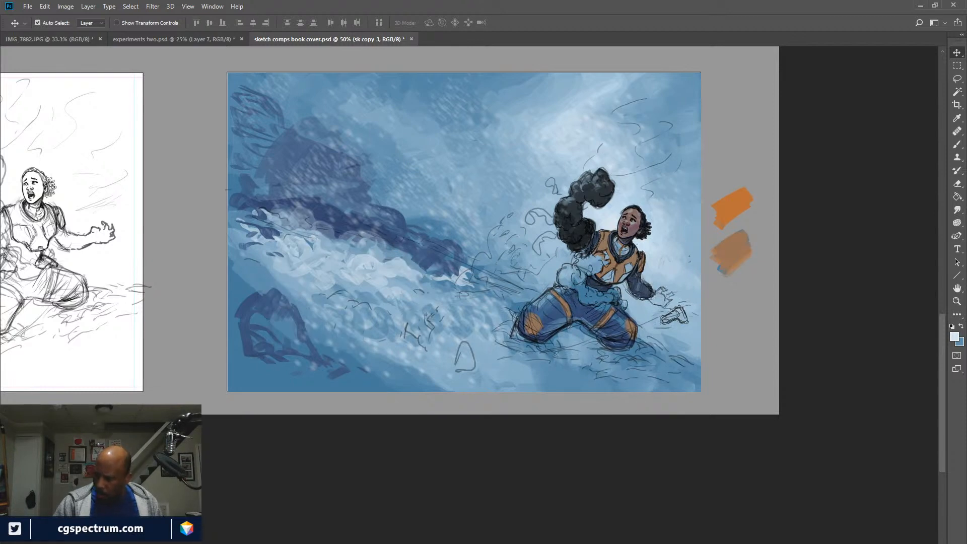
Check the extra wreckage line art and the snow layer on the copied cover by switching them on and off.
key(alt+shift+bracketleft)
key(alt+shift+bracketleft)
key(ctrl+comma)
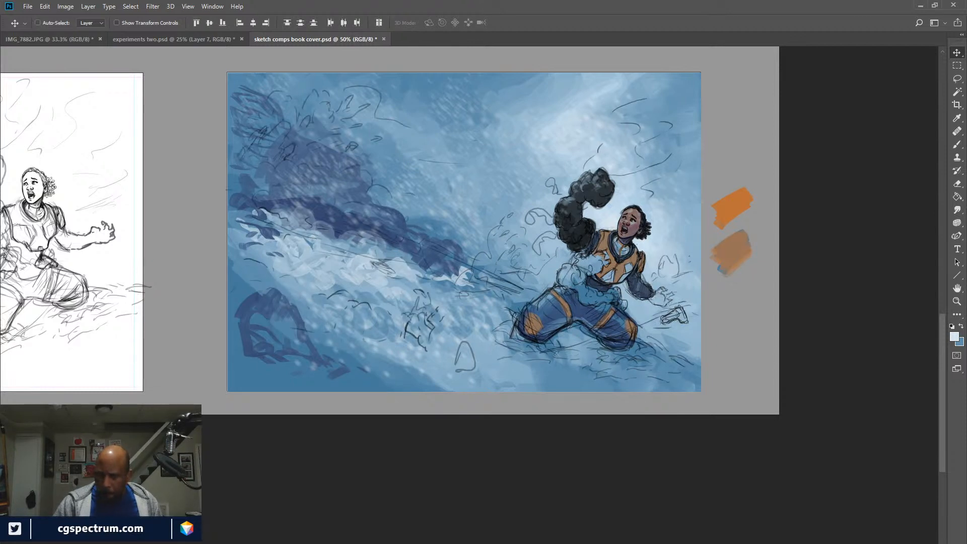
key(ctrl+comma)
key(alt+bracketleft)
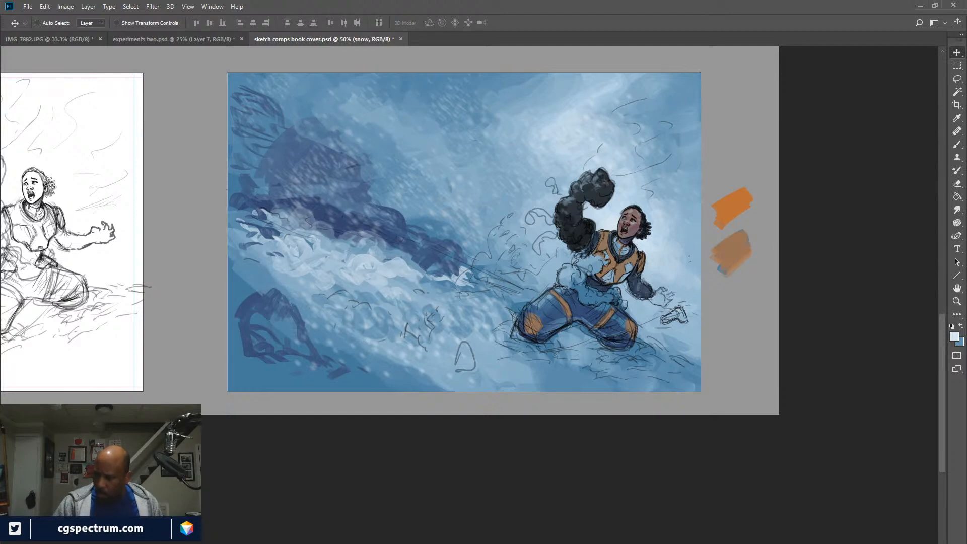
key(ctrl+comma)
key(ctrl+comma)
Show the flare layer on the copied cover and compare the astronaut with and without the flare lighting.
key(alt+bracketright)
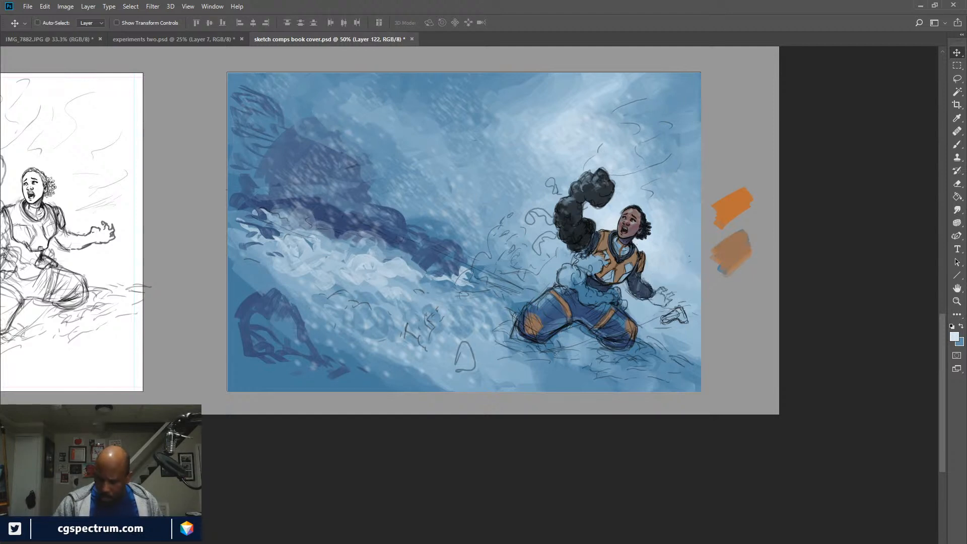
key(alt+bracketright)
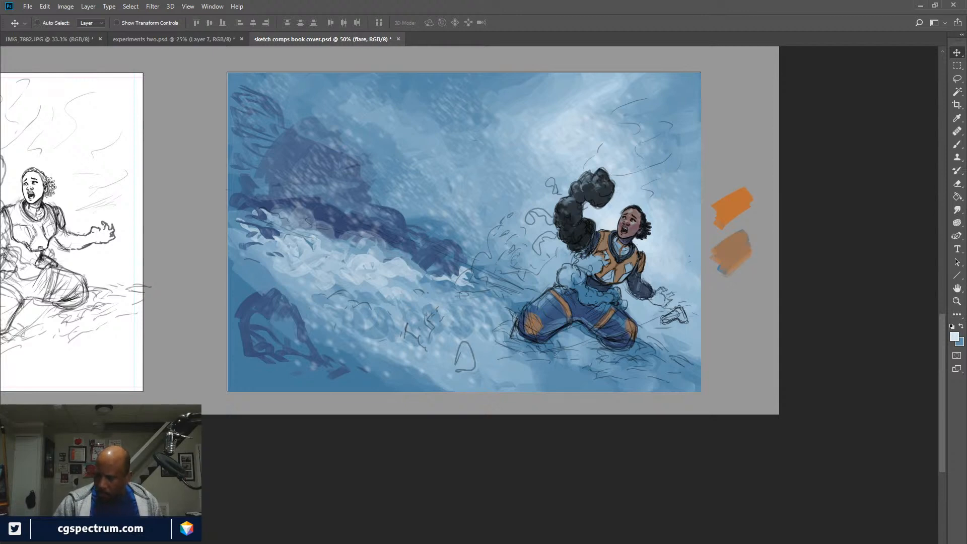
key(ctrl+comma)
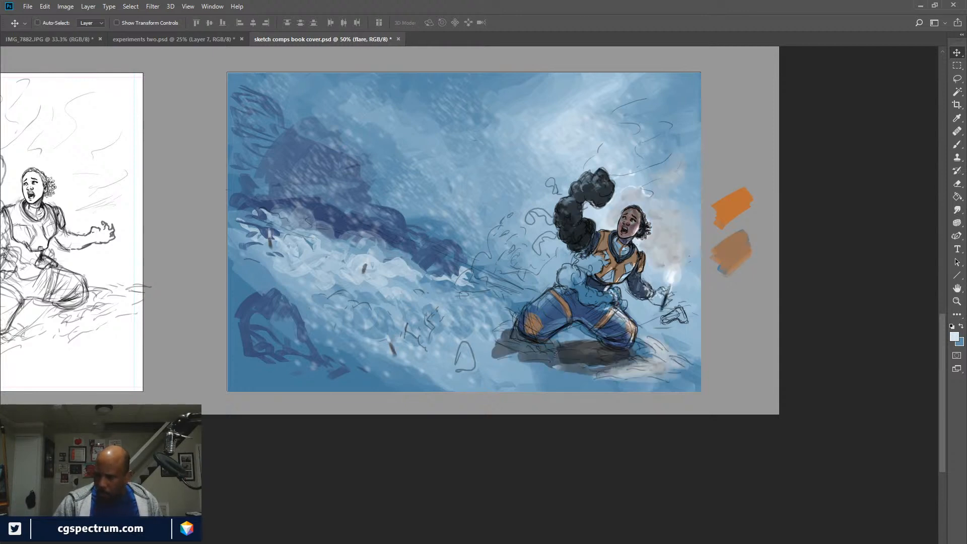
key(ctrl+comma)
key(ctrl+comma)
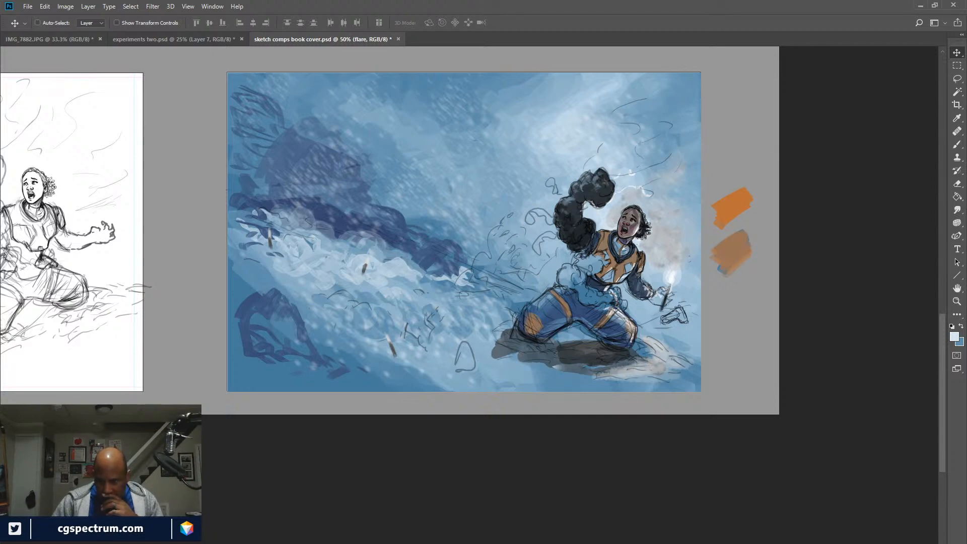
key(ctrl+comma)
key(ctrl+comma)
key(ctrl+comma)
key(ctrl+comma)
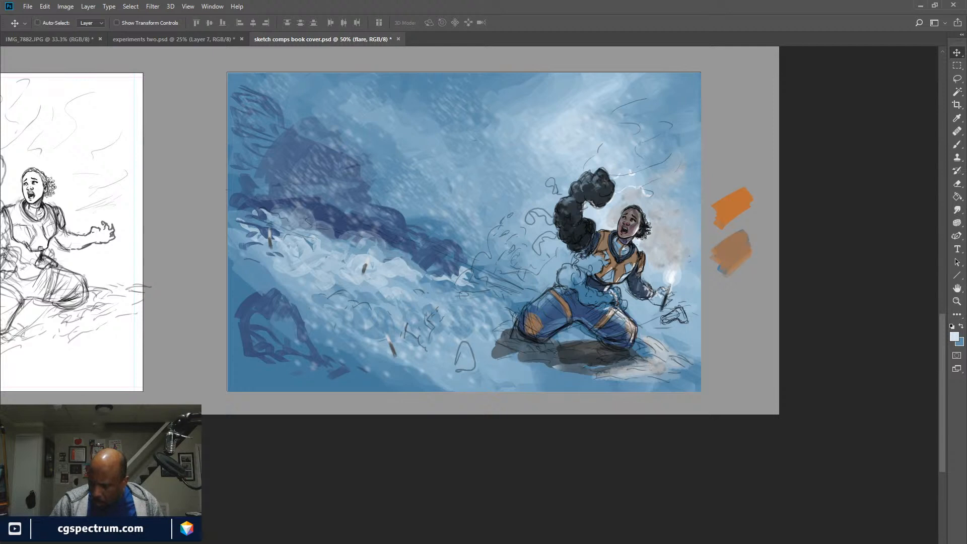
With the eraser enlarged to 175 px, remove the dark and warm glow paint around the astronaut's head and shoulder.
key(e)
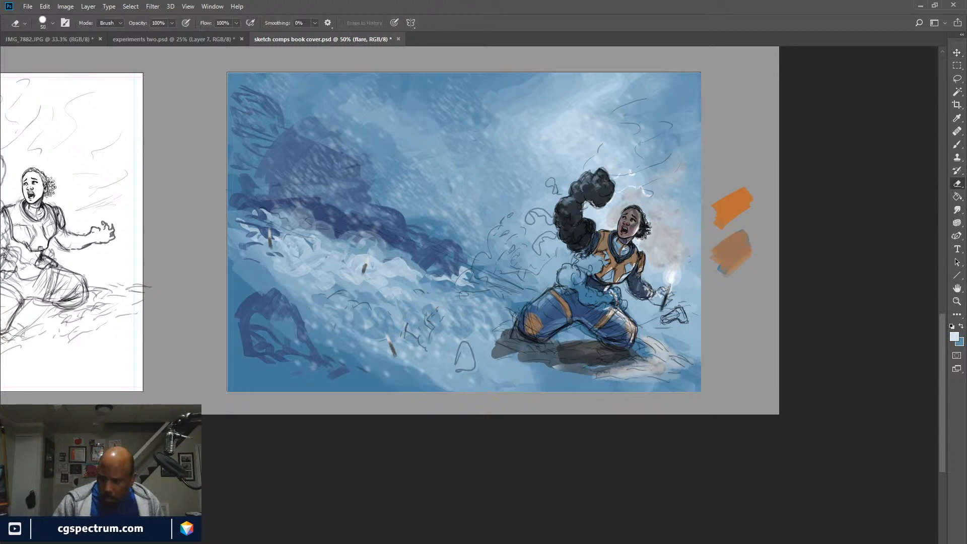
key(bracketright)
key(bracketright)
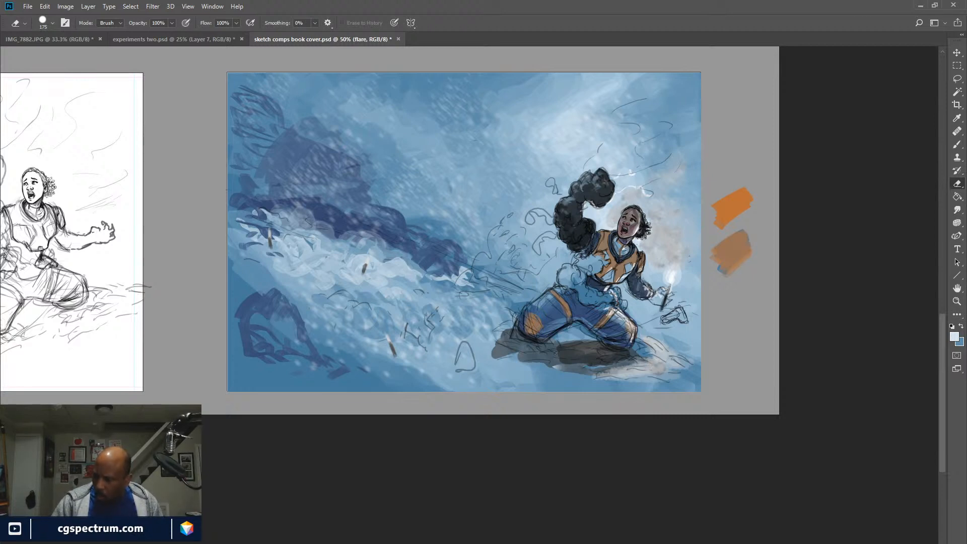
key(ctrl+comma)
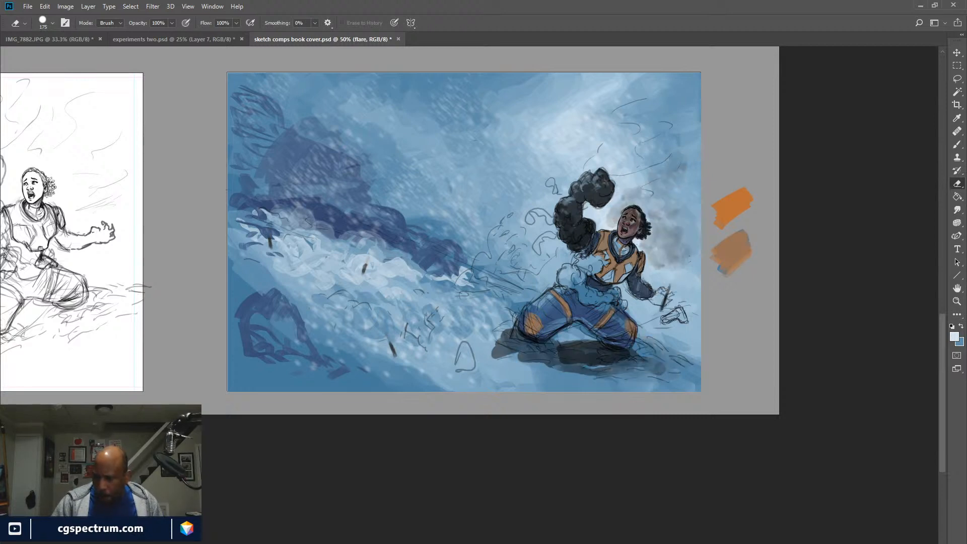
mouse_move(620, 213)
mouse_down()
mouse_move(651, 193)
mouse_move(676, 249)
mouse_up()
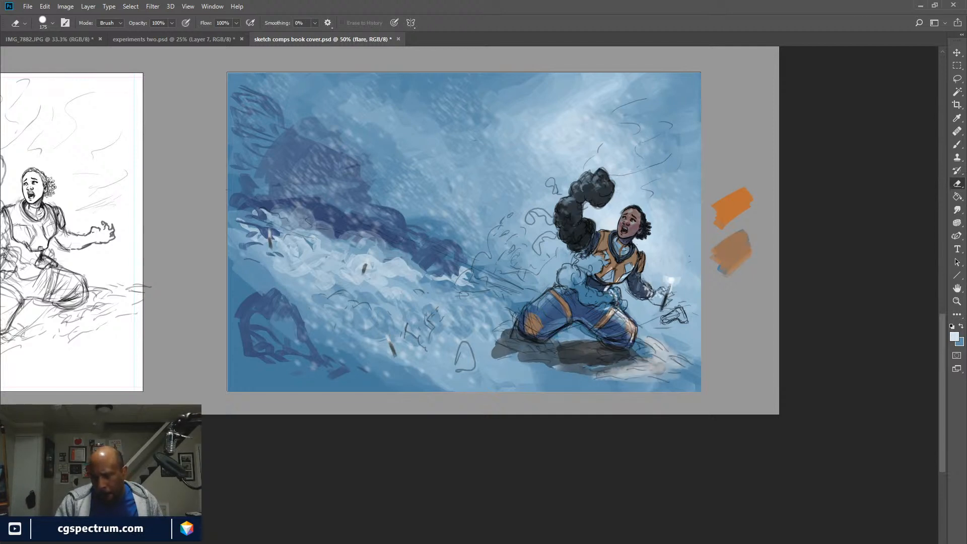
Erase the dark shadow and warm light patches on the snow beneath the kneeling astronaut.
mouse_move(618, 282)
mouse_down()
mouse_move(612, 302)
mouse_move(625, 347)
mouse_move(574, 351)
mouse_up()
drag(623, 360, 673, 363)
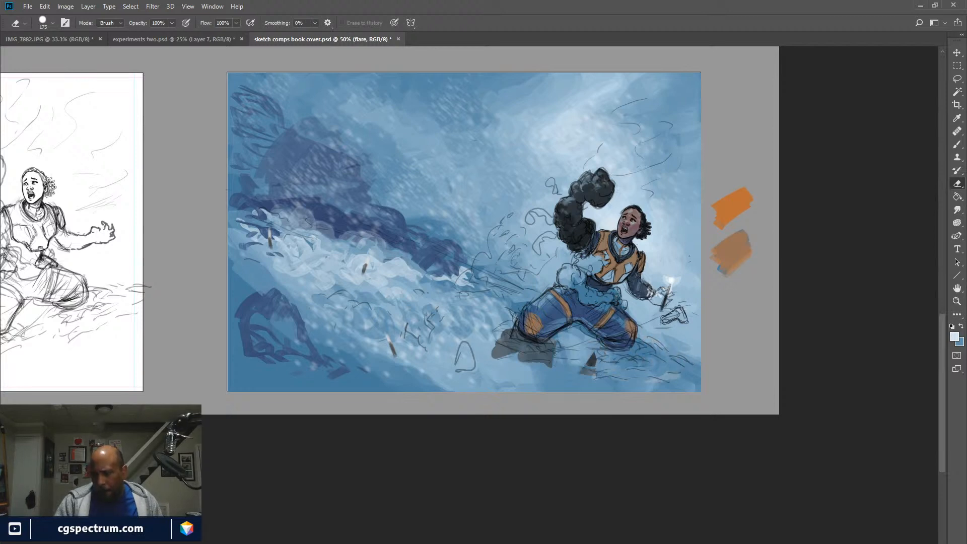
drag(590, 370, 504, 345)
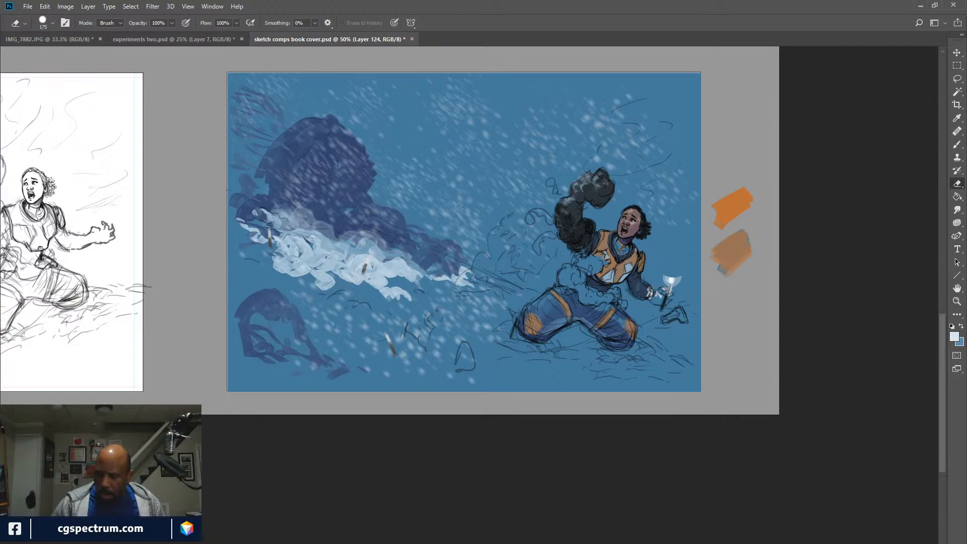
Choose a salmon orange and brush sunset strokes at 30% opacity into the sky around the astronaut's head.
key(x)
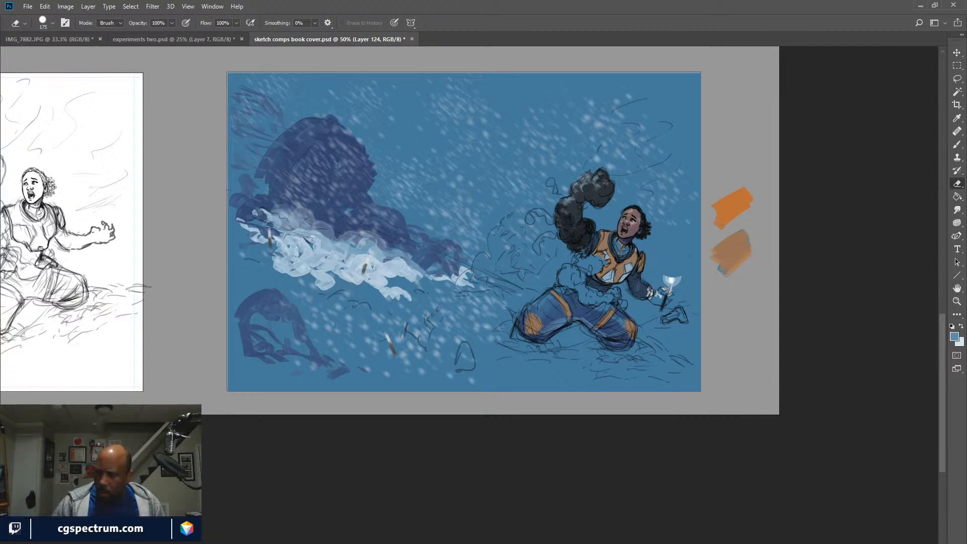
key(x)
key(i)
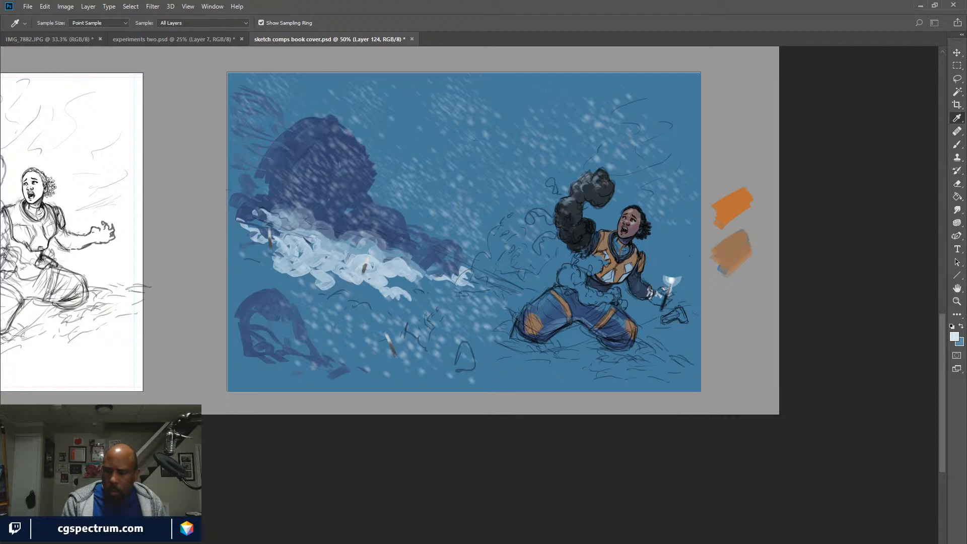
key(e)
key(x)
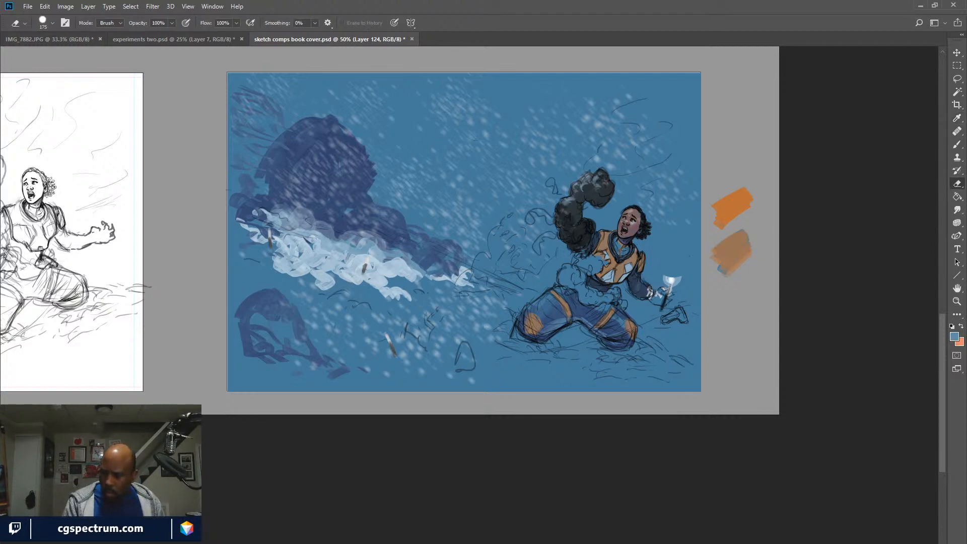
key(b)
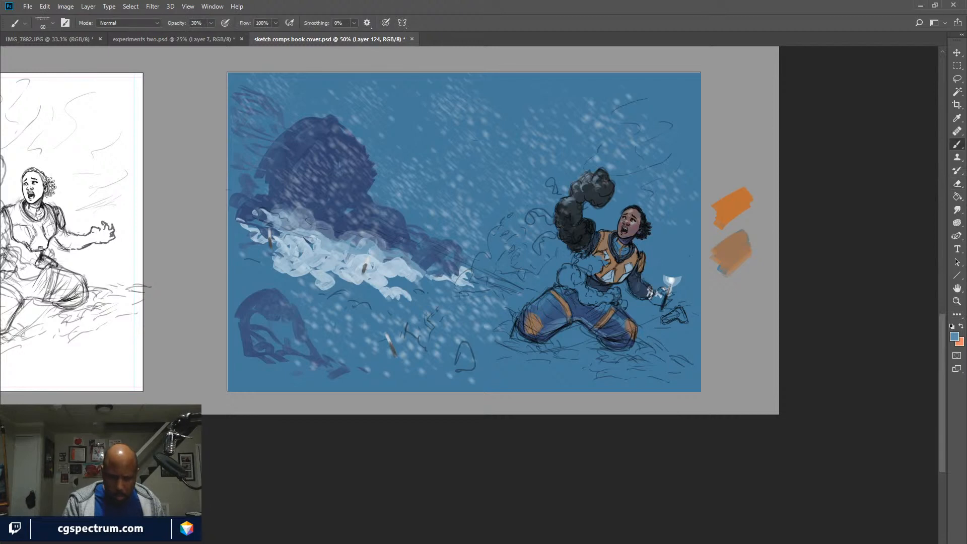
alt+click(388, 270)
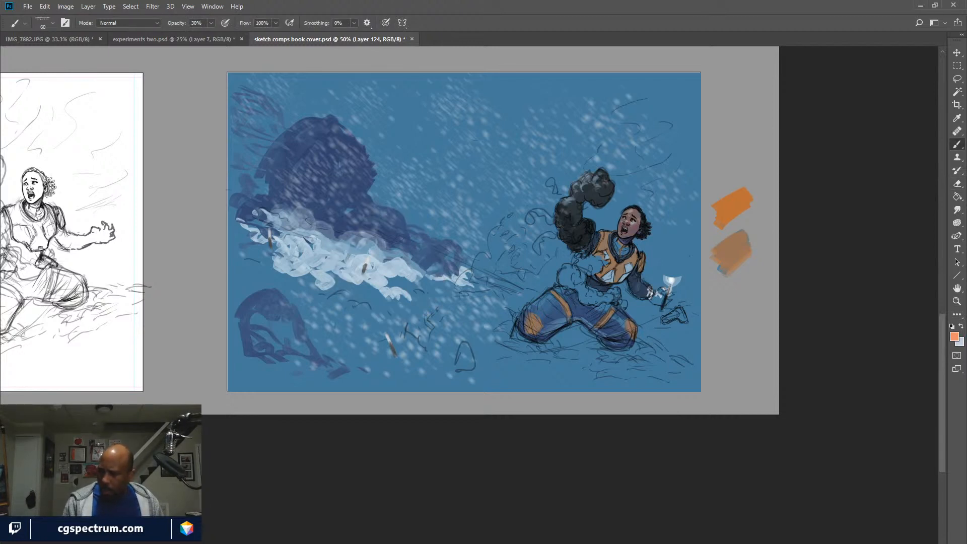
key(x)
key(x)
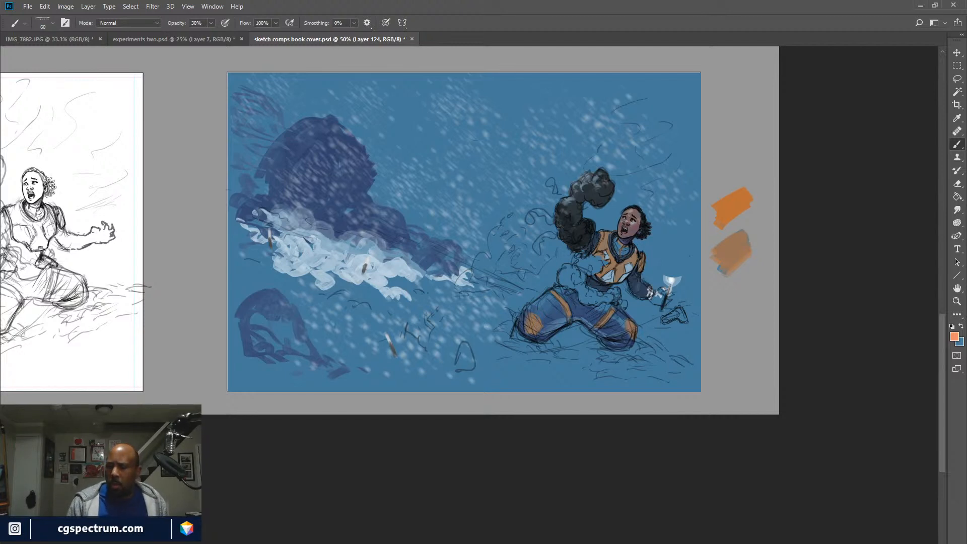
mouse_move(645, 242)
mouse_down()
mouse_move(654, 239)
mouse_move(659, 255)
mouse_move(698, 230)
mouse_up()
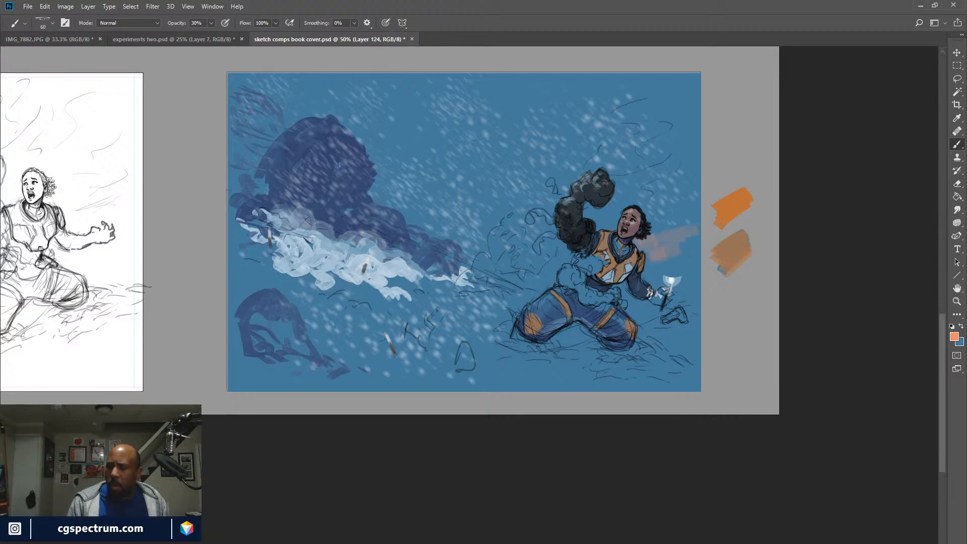
drag(661, 263, 700, 251)
mouse_move(653, 266)
mouse_down()
mouse_move(693, 239)
mouse_move(659, 224)
mouse_move(699, 197)
mouse_up()
mouse_move(635, 208)
mouse_down()
mouse_move(657, 203)
mouse_move(602, 221)
mouse_up()
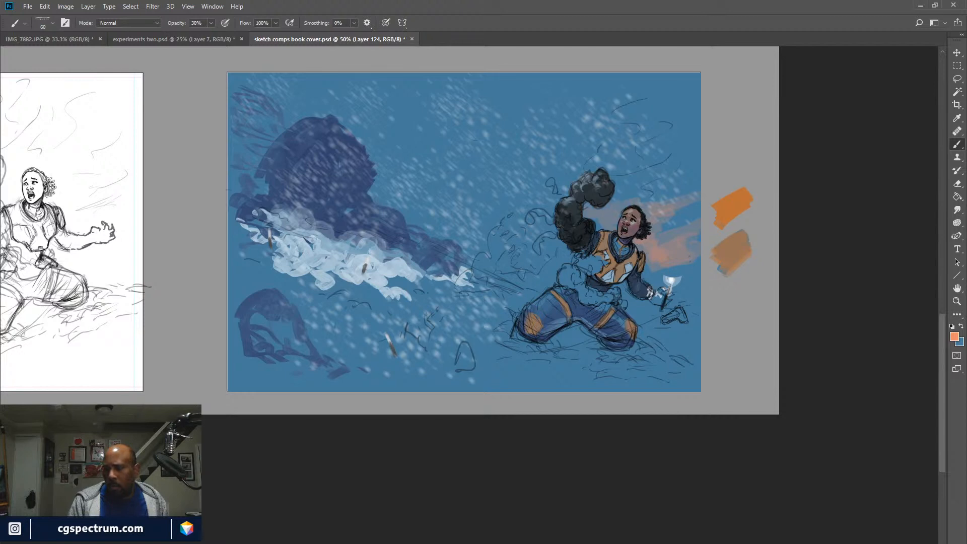
drag(632, 187, 618, 197)
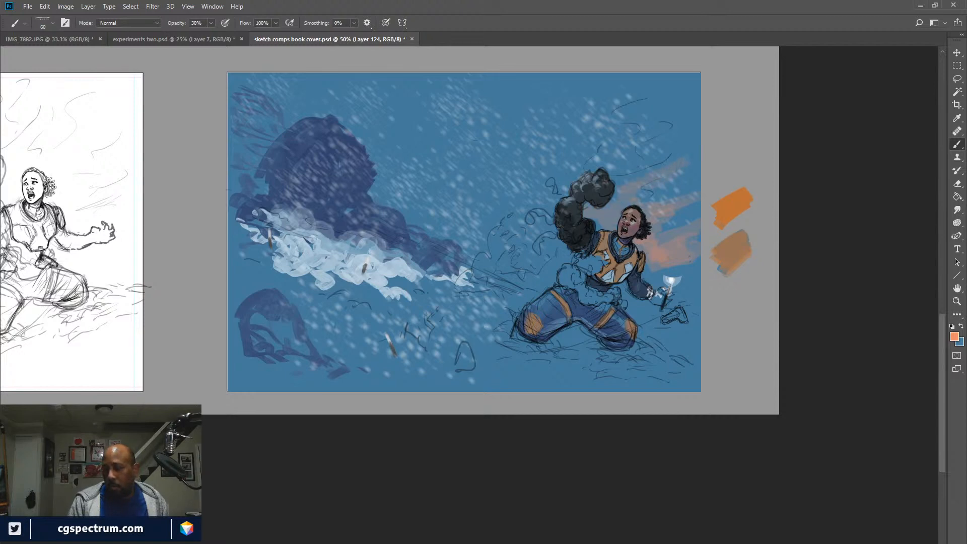
Extend the salmon-orange cloud streaks across the sky behind the raised arm and down beside the flare.
mouse_move(567, 187)
mouse_down()
mouse_move(553, 196)
mouse_move(469, 190)
mouse_move(531, 197)
mouse_move(466, 212)
mouse_up()
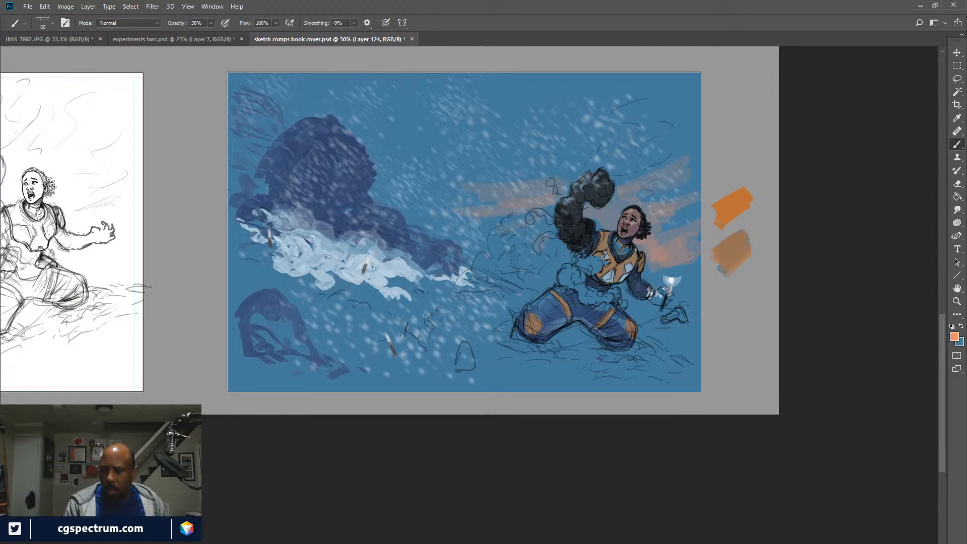
mouse_move(568, 179)
mouse_down()
mouse_move(603, 162)
mouse_move(623, 171)
mouse_move(619, 181)
mouse_up()
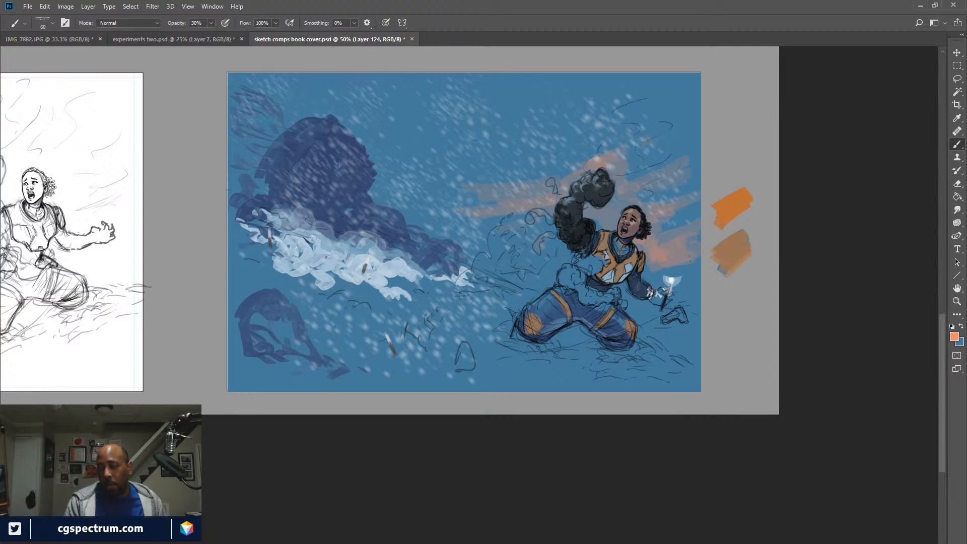
drag(657, 142, 637, 164)
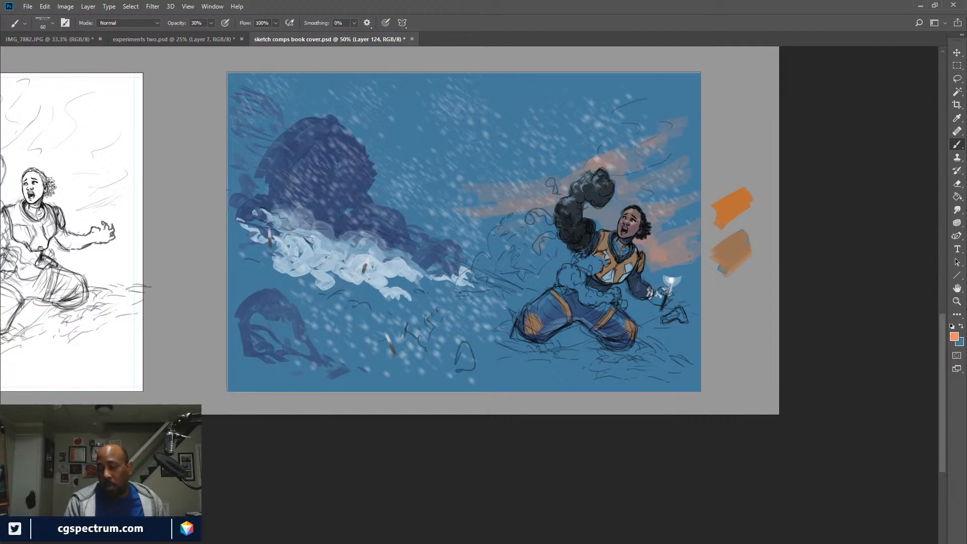
mouse_move(588, 150)
mouse_down()
mouse_move(547, 170)
mouse_move(437, 168)
mouse_up()
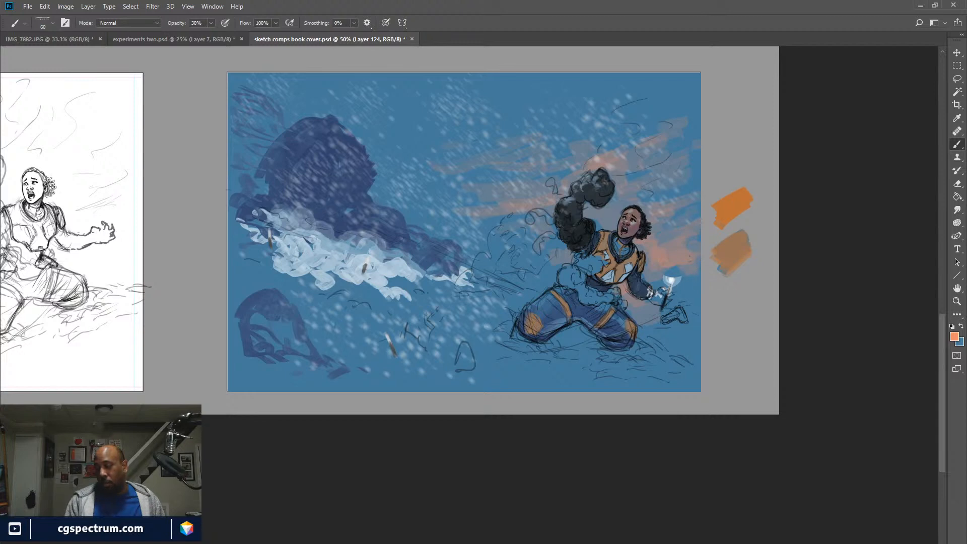
drag(693, 278, 678, 297)
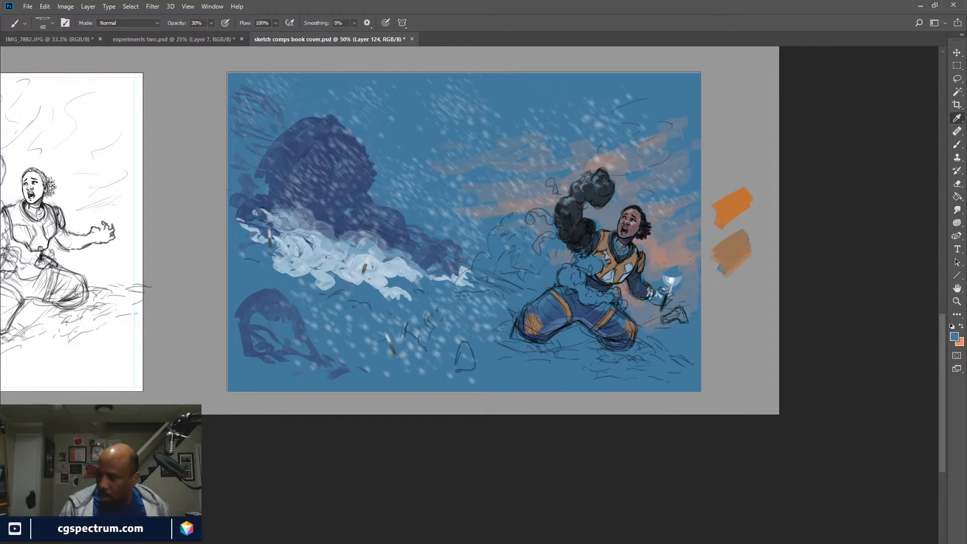
Blend purple strokes at 24% brush opacity into the orange clouds, and switch back to the salmon orange.
key(x)
key(i)
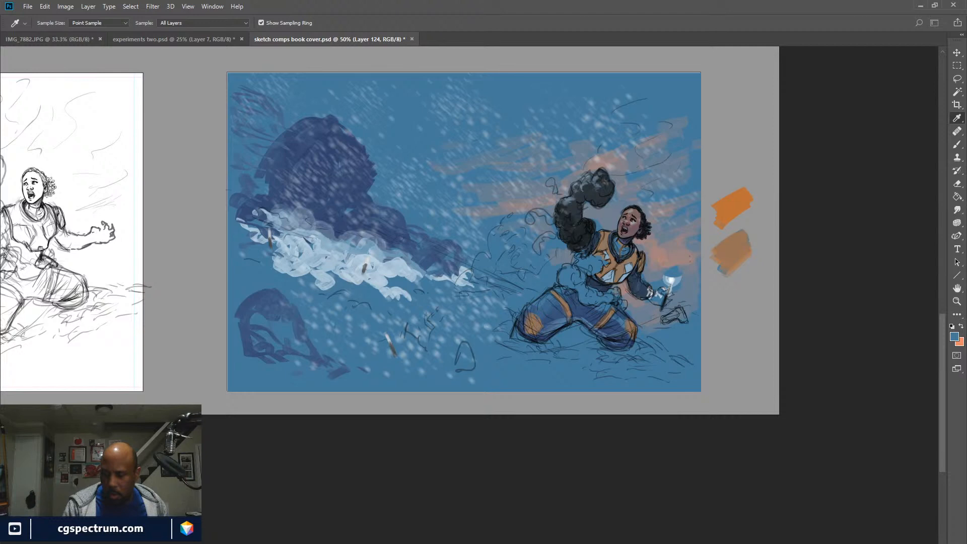
key(b)
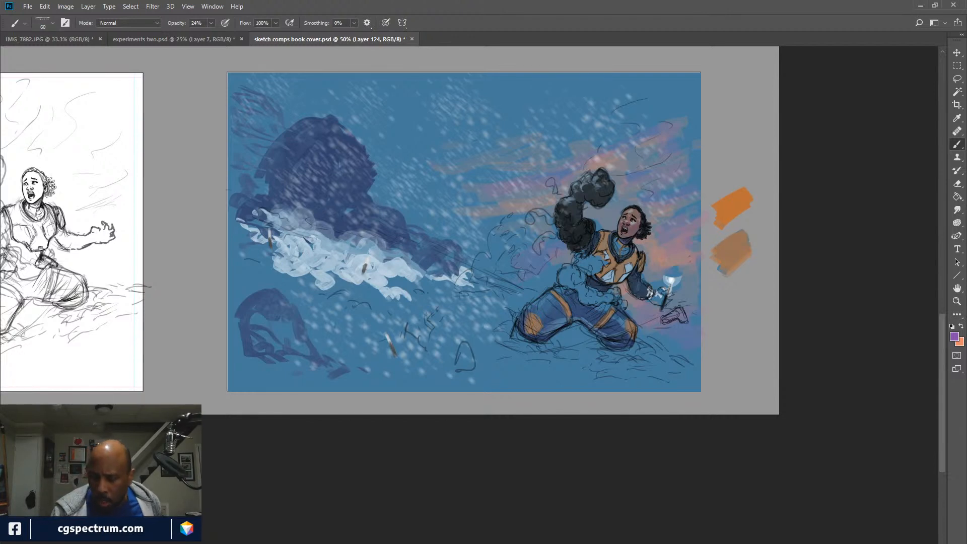
key(x)
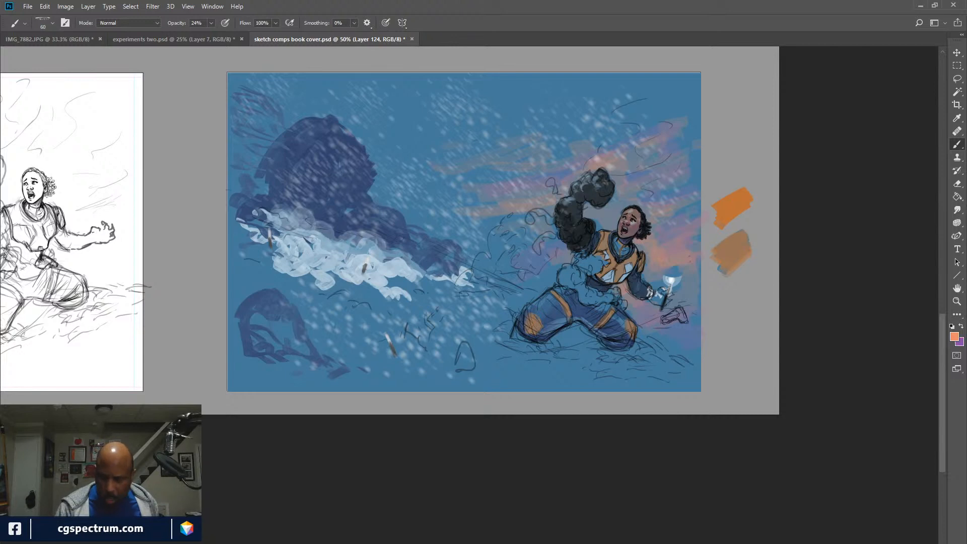
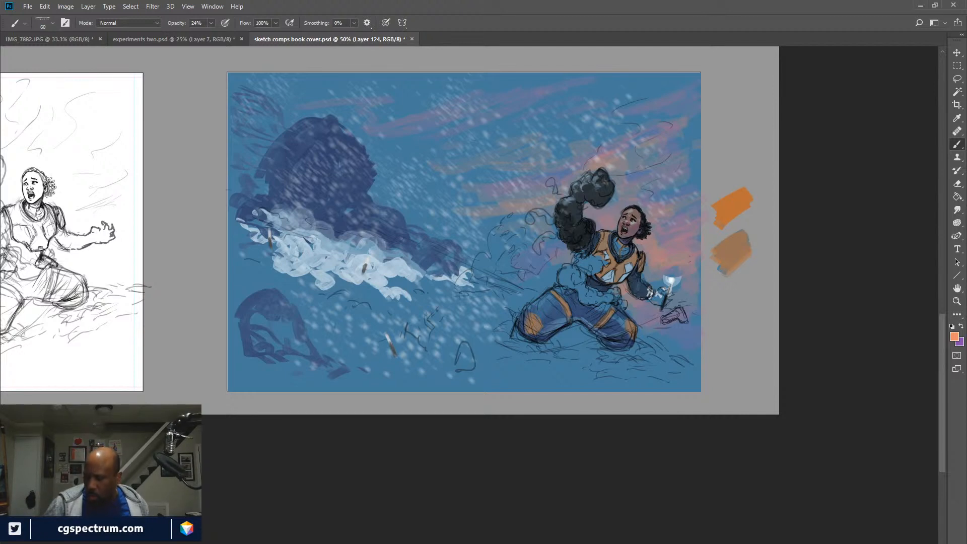
Compare the sunset-sky cover with the pale snow-haze painting shown and hidden.
key(ctrl+z)
key(ctrl+z)
key(ctrl+z)
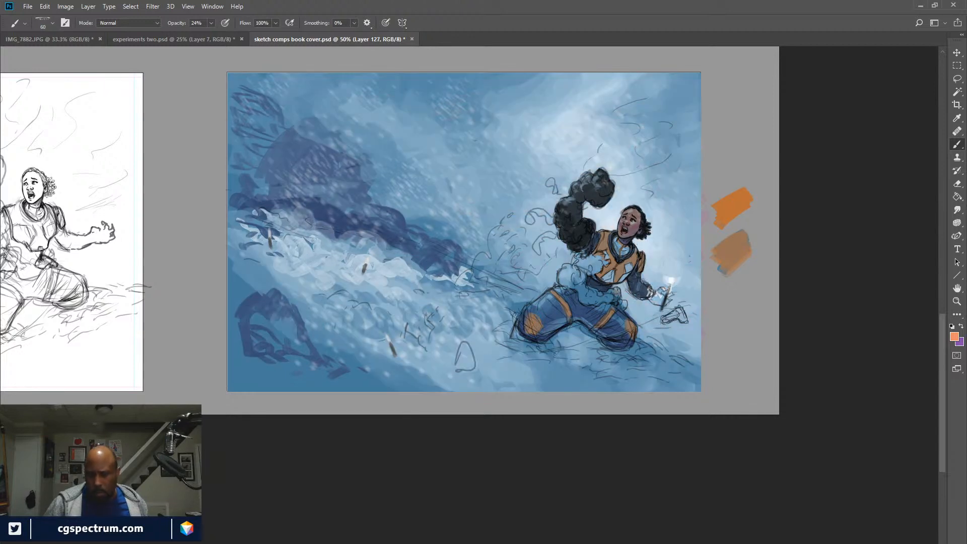
key(ctrl+z)
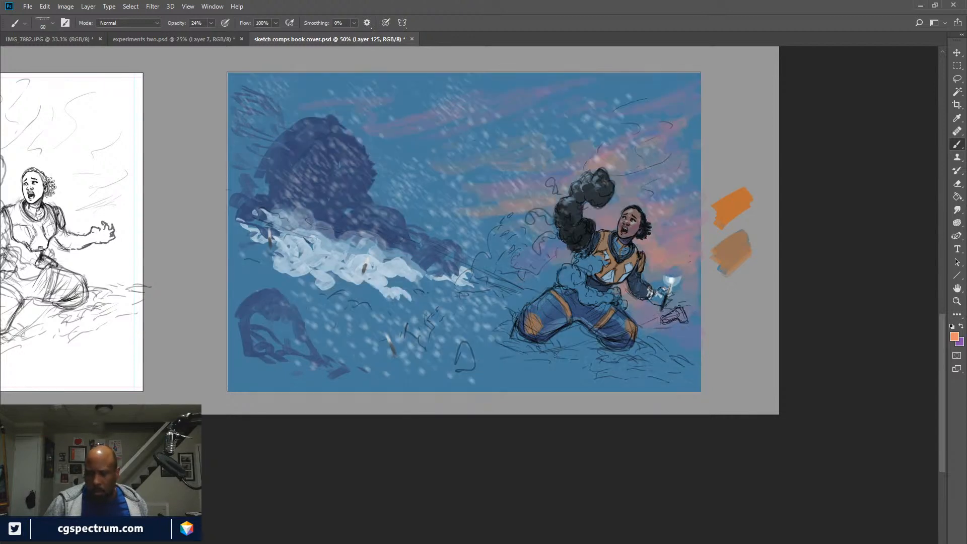
key(ctrl+z)
key(ctrl+z)
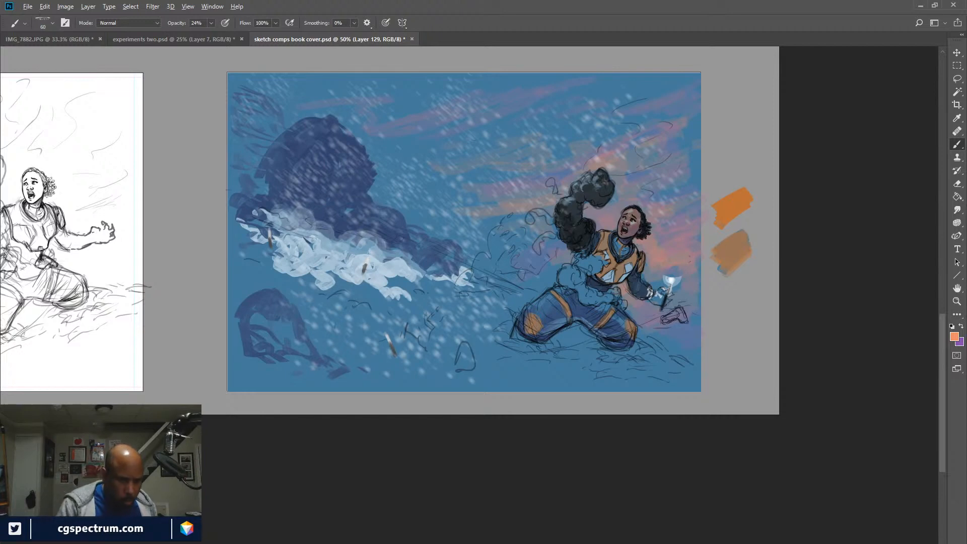
Paint a sky-blue opening into the large wreckage silhouette at 100% brush opacity and refine its edges with dark indigo.
alt+click(254, 156)
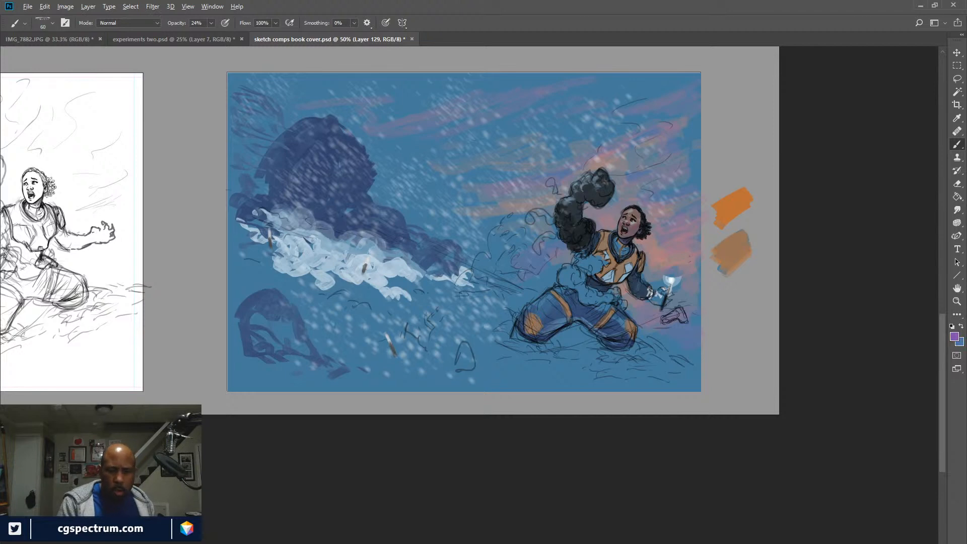
alt+click(322, 138)
key(x)
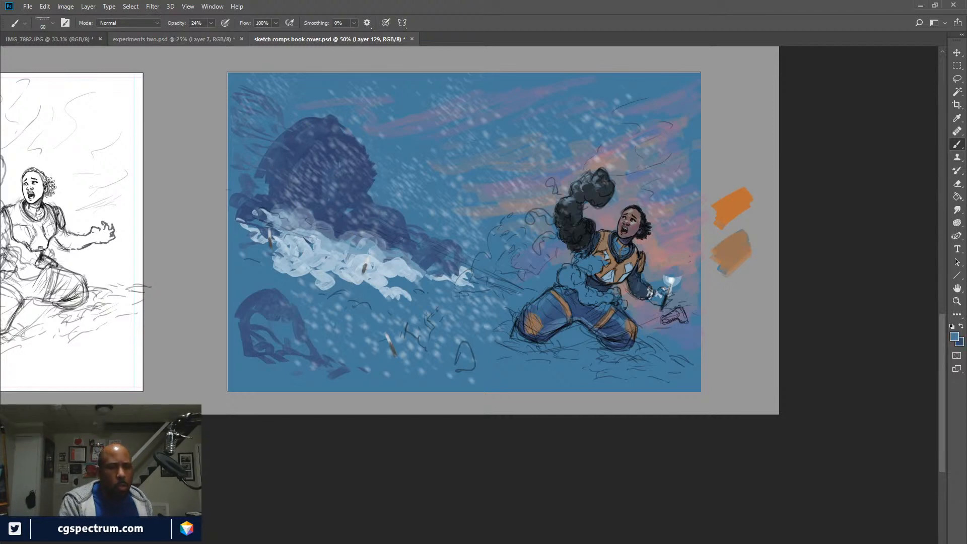
key(0)
mouse_move(334, 174)
mouse_down()
mouse_move(332, 204)
mouse_move(330, 165)
mouse_move(323, 204)
mouse_move(326, 163)
mouse_move(338, 160)
mouse_move(342, 205)
mouse_up()
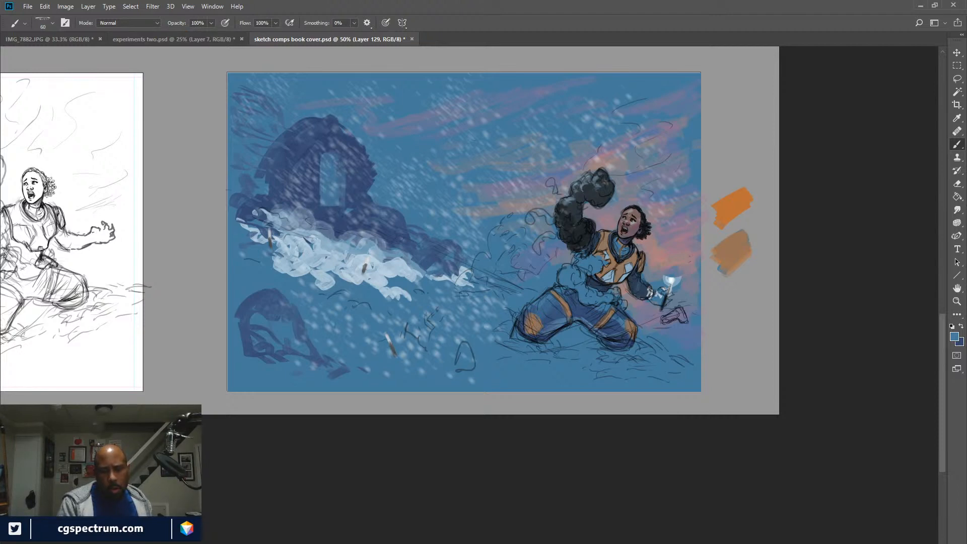
mouse_move(344, 154)
mouse_down()
mouse_move(321, 154)
mouse_move(319, 178)
mouse_move(342, 203)
mouse_up()
key(x)
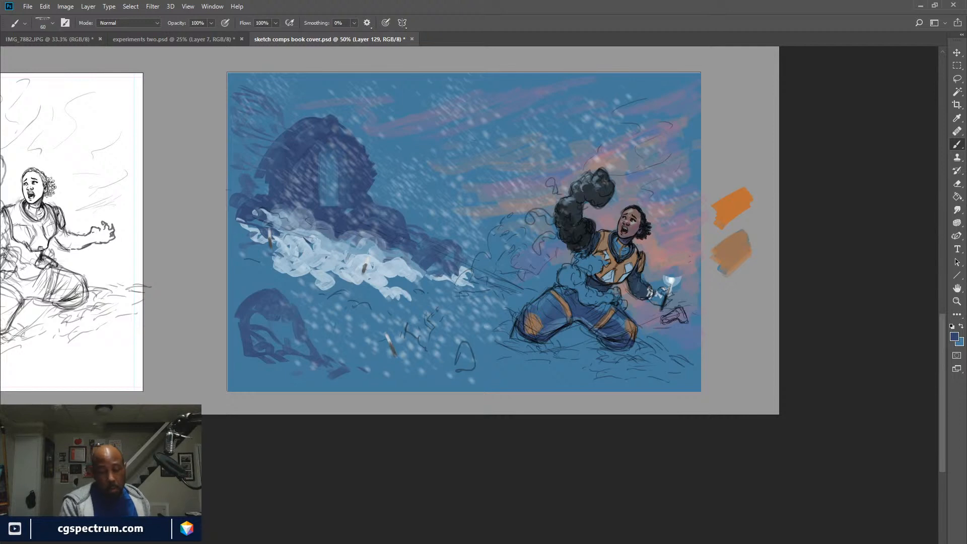
drag(335, 220, 355, 223)
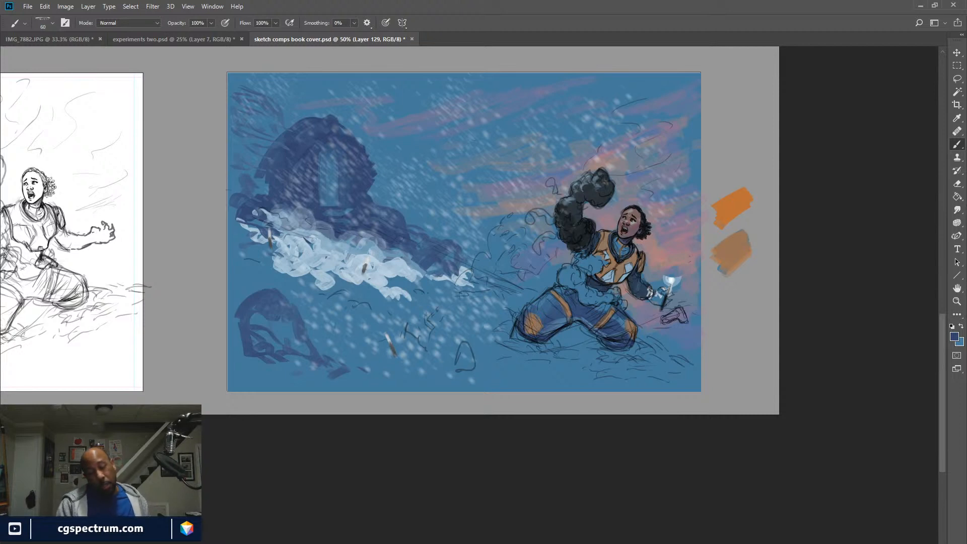
Fill the opening in the large wreckage silhouette with a glowing sea-green doorway.
key(x)
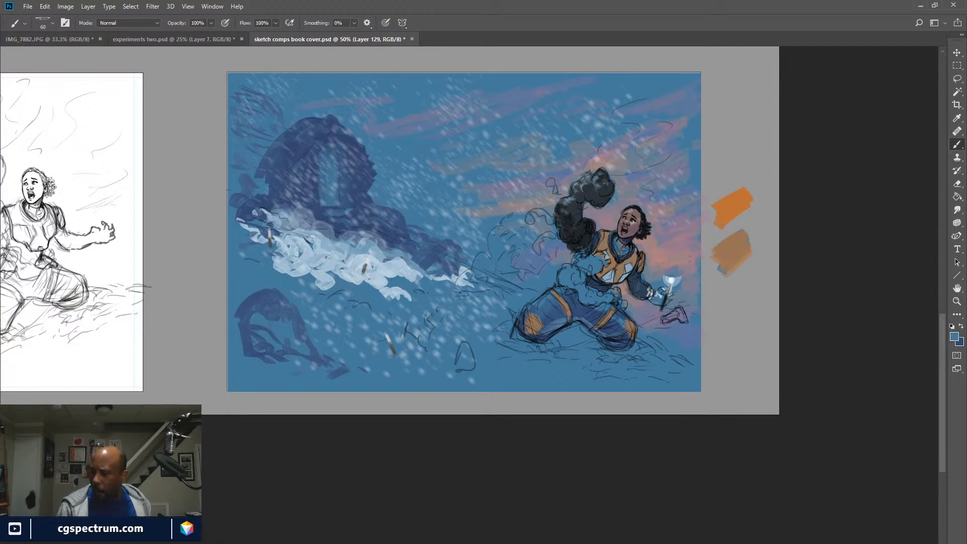
key(i)
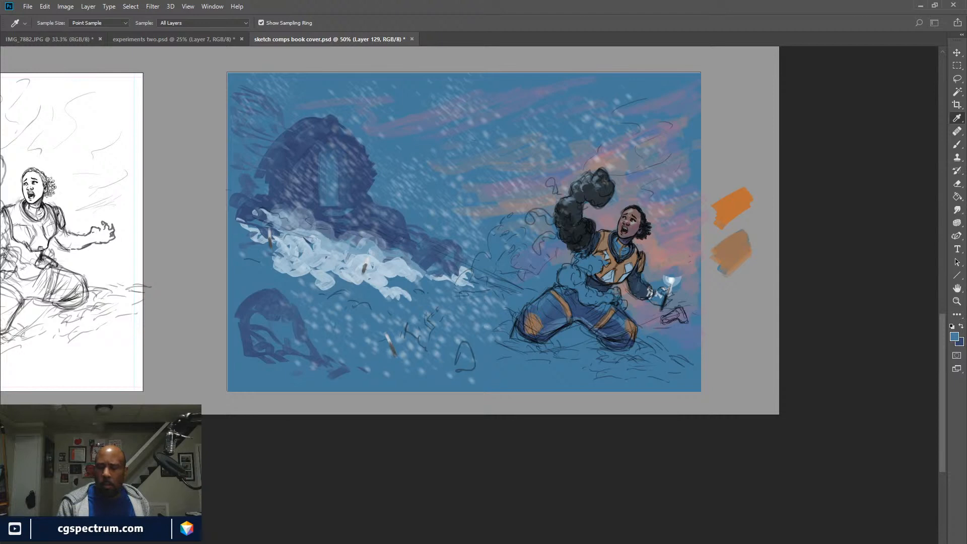
key(b)
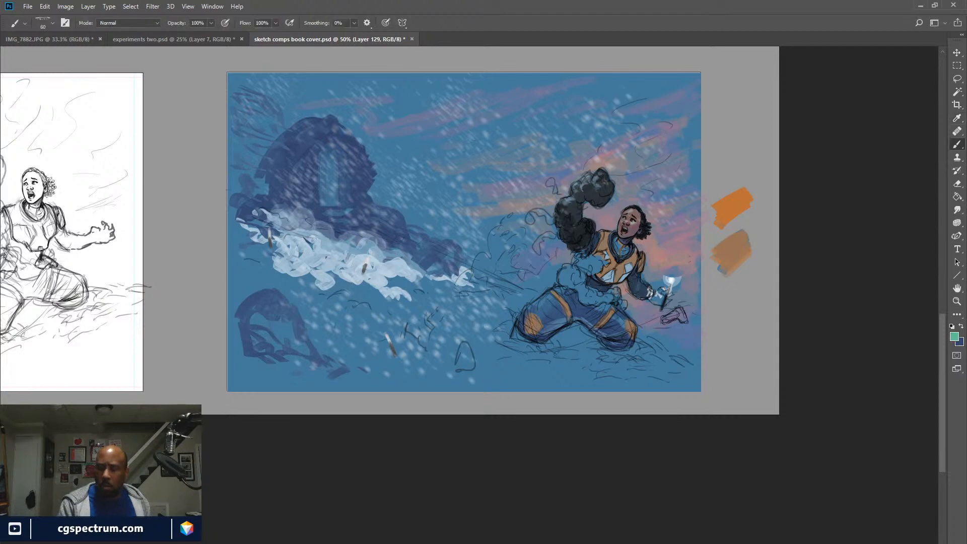
mouse_move(331, 172)
mouse_down()
mouse_move(330, 195)
mouse_move(332, 162)
mouse_move(325, 199)
mouse_move(323, 160)
mouse_up()
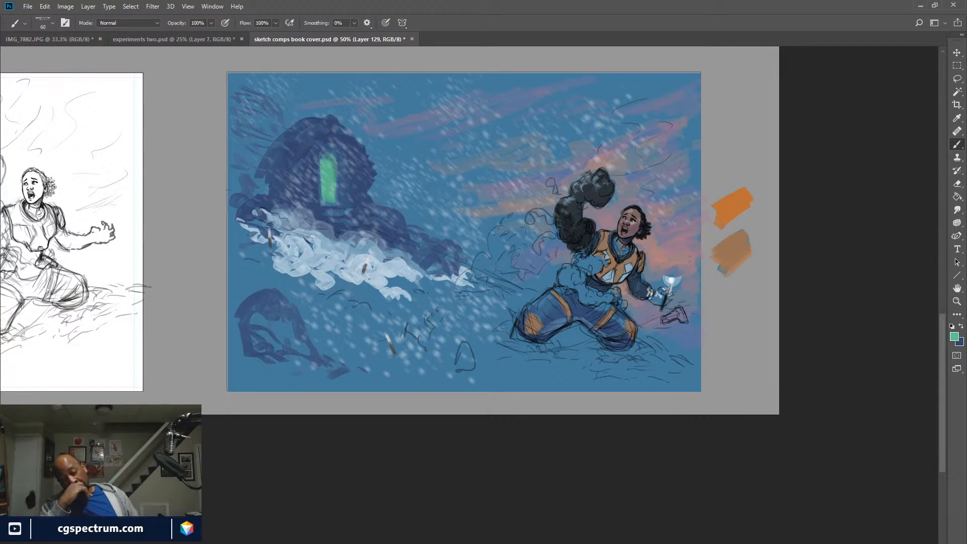
Add step-like sea-green light strokes below the wreckage doorway and down toward the snow with a size-30 brush.
key(bracketleft)
key(bracketleft)
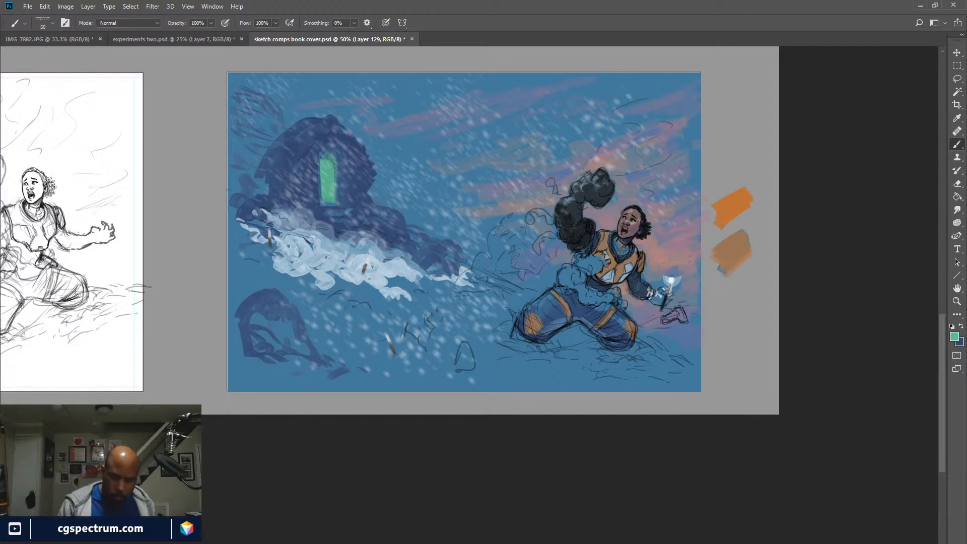
key(bracketleft)
drag(326, 211, 346, 213)
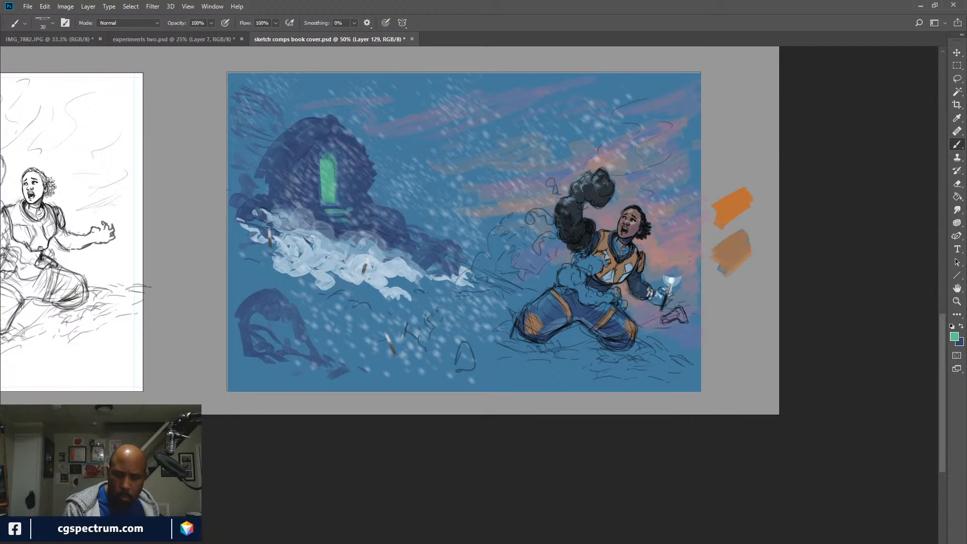
drag(356, 221, 371, 231)
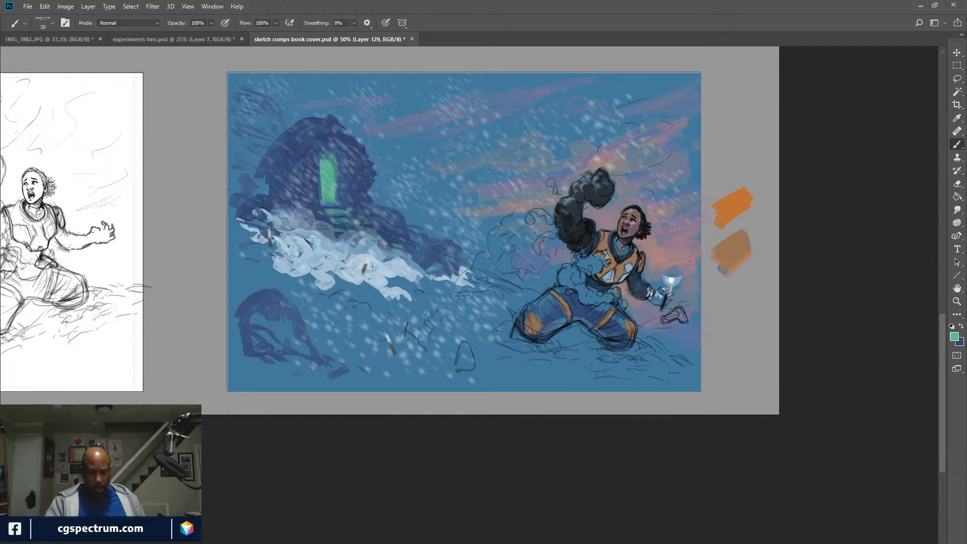
Compare the values of both painted covers at thumbnail size, switching between colour and the Dot Gain 20% grayscale proof.
key(ctrl+minus)
key(ctrl+minus)
key(ctrl+minus)
key(ctrl+minus)
key(ctrl+minus)
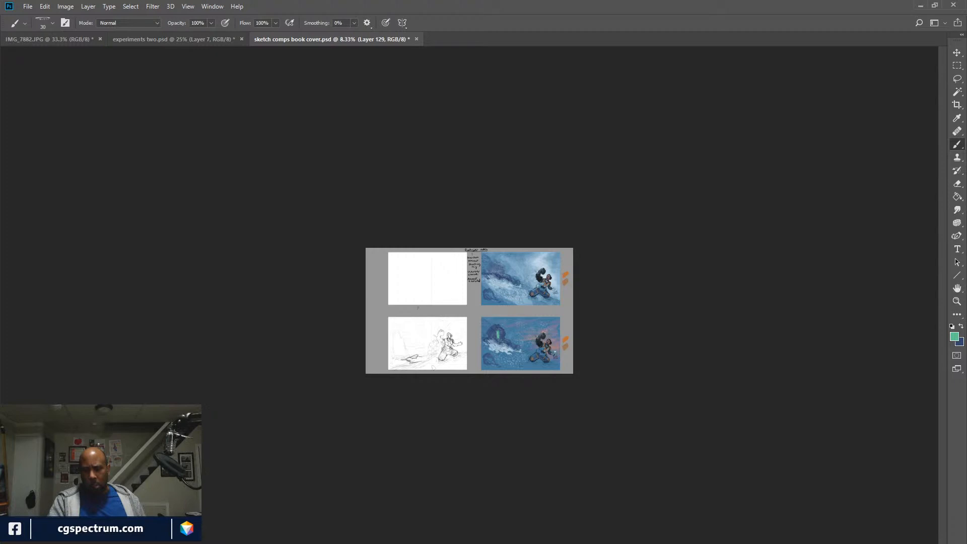
key(ctrl+y)
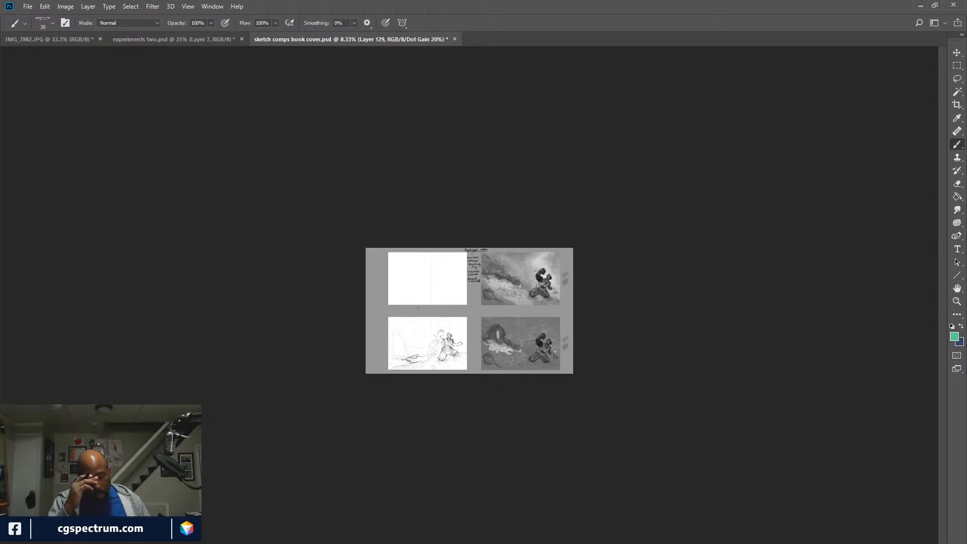
key(ctrl+y)
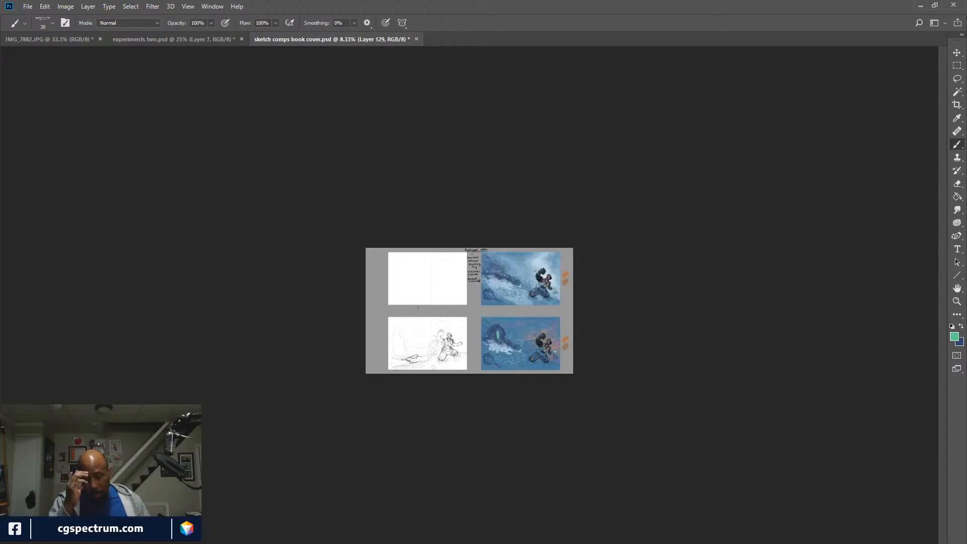
key(ctrl+y)
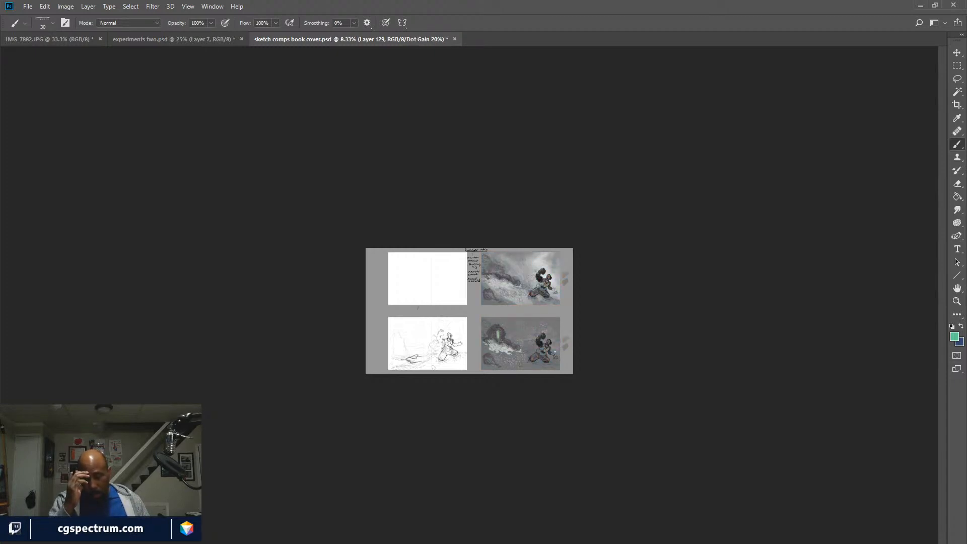
key(ctrl+y)
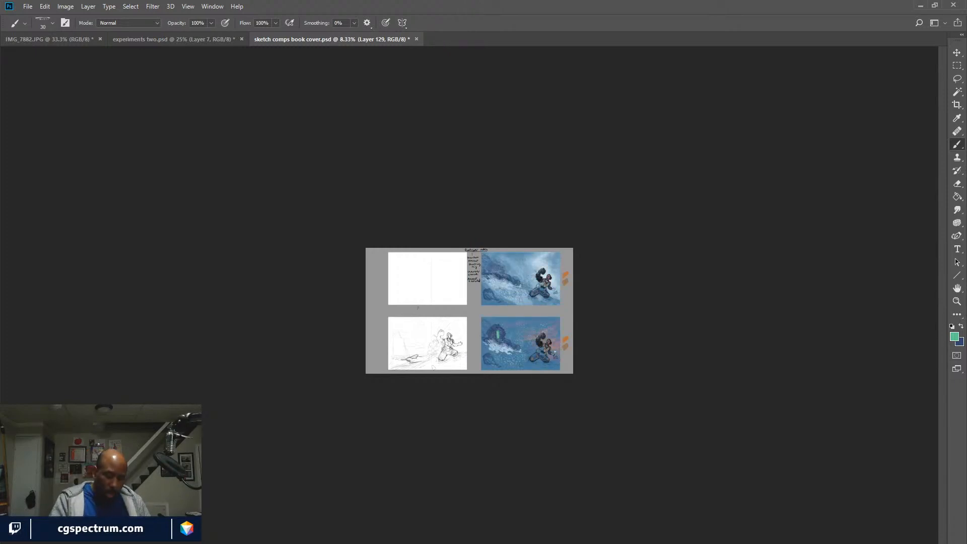
Paint a taller pure-white flame core on the astronaut's flare on Layer 126 of the sunset-sky cover.
key(ctrl+plus)
key(ctrl+plus)
key(ctrl+plus)
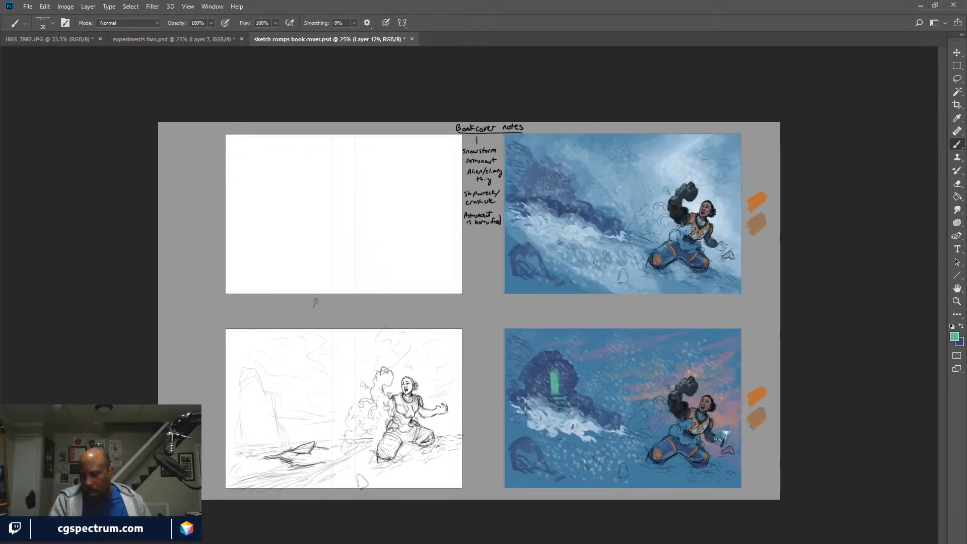
key(ctrl+plus)
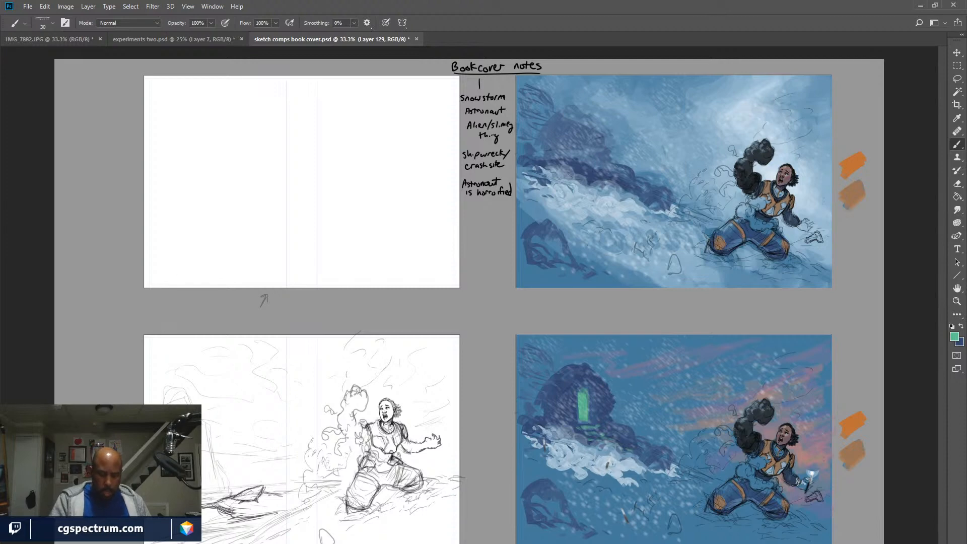
key(ctrl+plus)
mouse_move(630, 361)
mouse_down()
mouse_move(307, 229)
mouse_move(250, 132)
mouse_up()
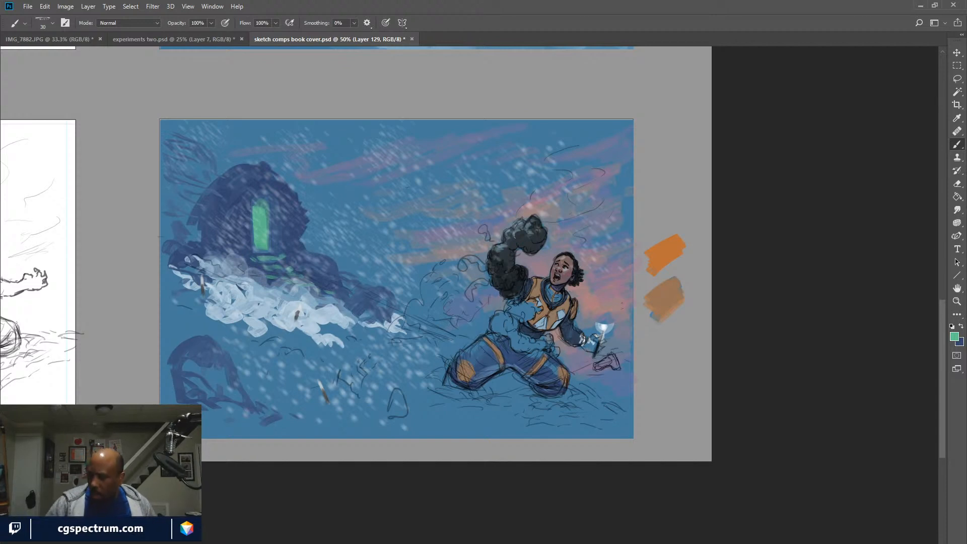
key(ctrl+z)
key(ctrl+shift+z)
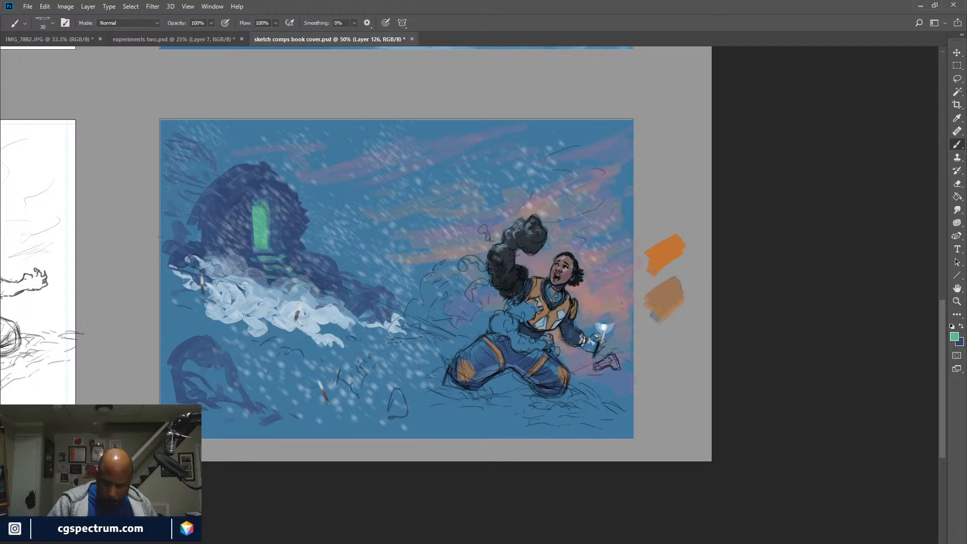
alt+click(603, 329)
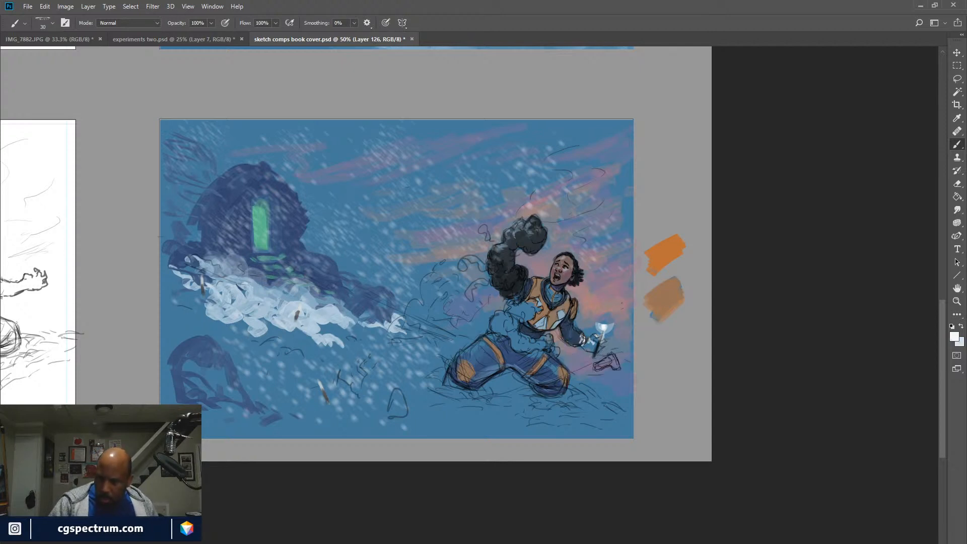
drag(603, 324, 602, 332)
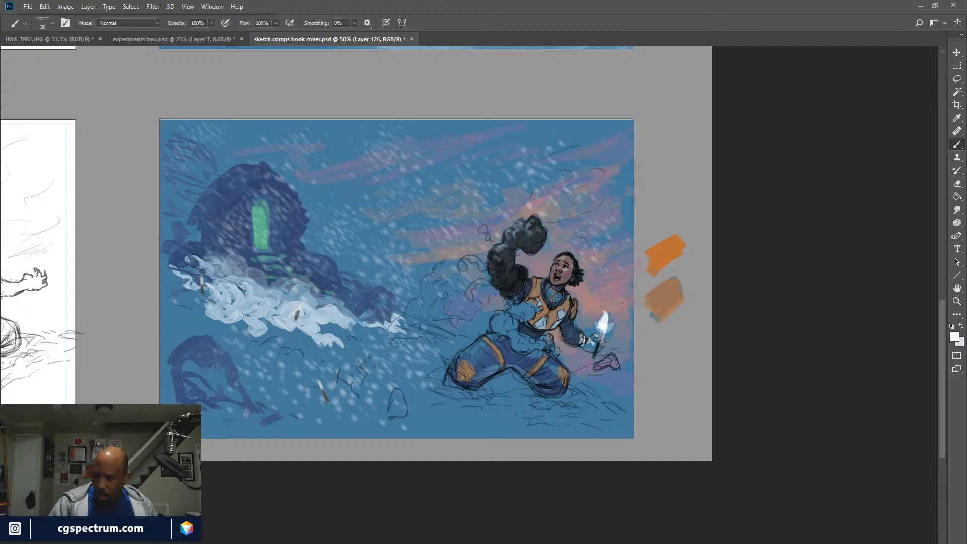
Paint a flame-shaped orange glow around the flare's white core using the orange sampled from the artwork.
key(x)
alt+click(592, 297)
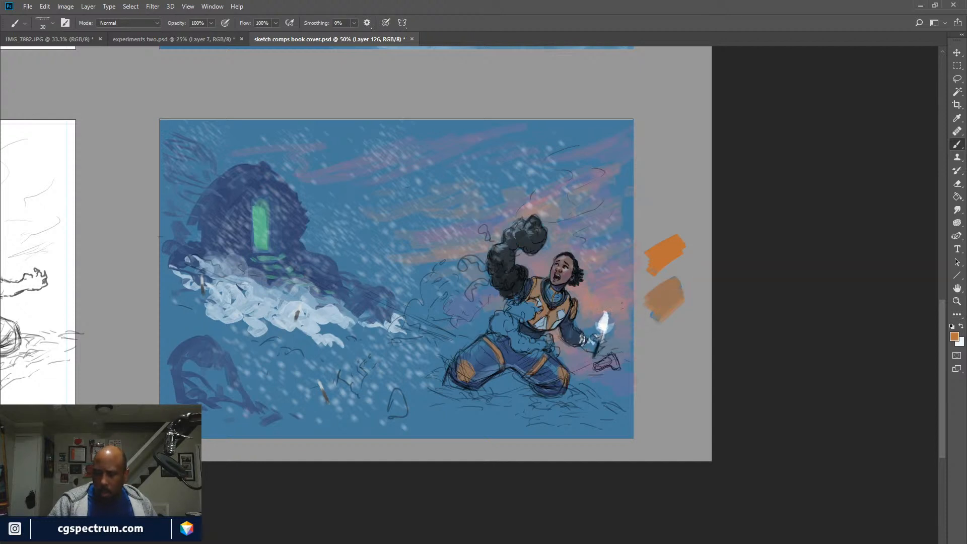
mouse_move(606, 314)
mouse_down()
mouse_move(595, 332)
mouse_move(608, 303)
mouse_up()
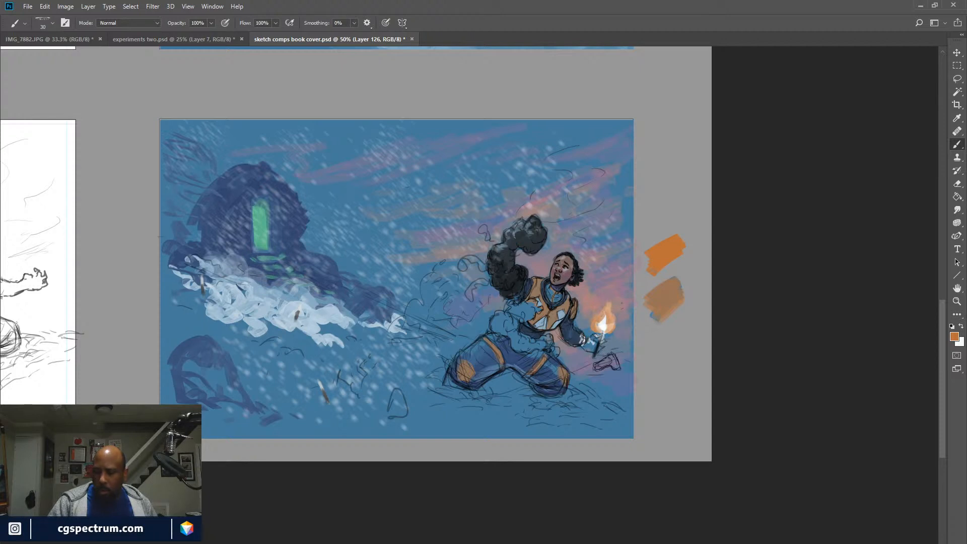
drag(604, 318, 604, 309)
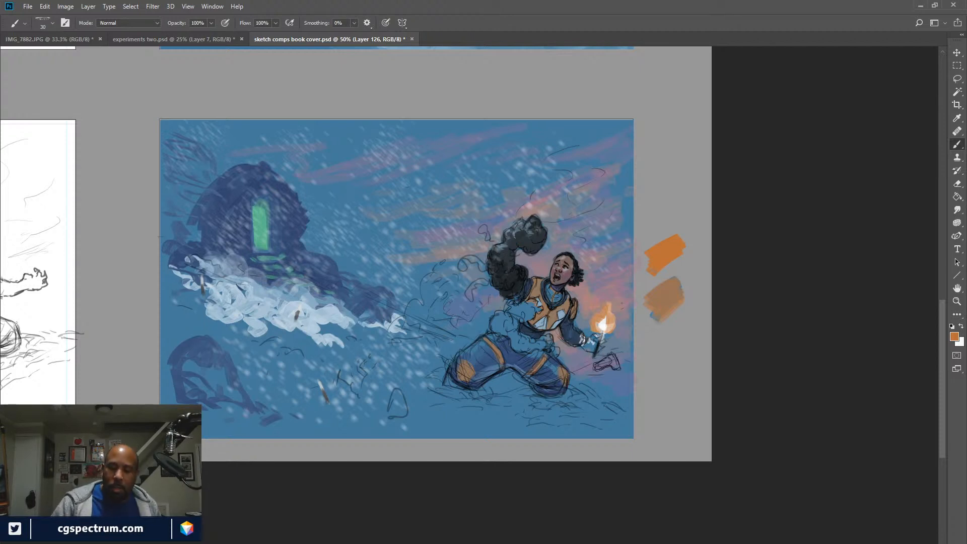
Lasso the flare's flame, shift its orange glow to bright green, and clear the selection.
key(ctrl+plus)
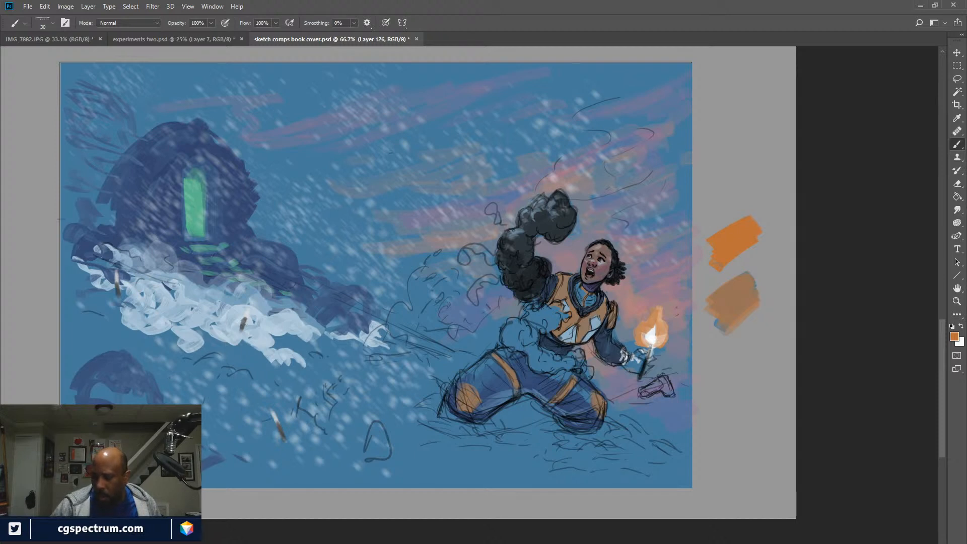
key(ctrl+comma)
key(ctrl+comma)
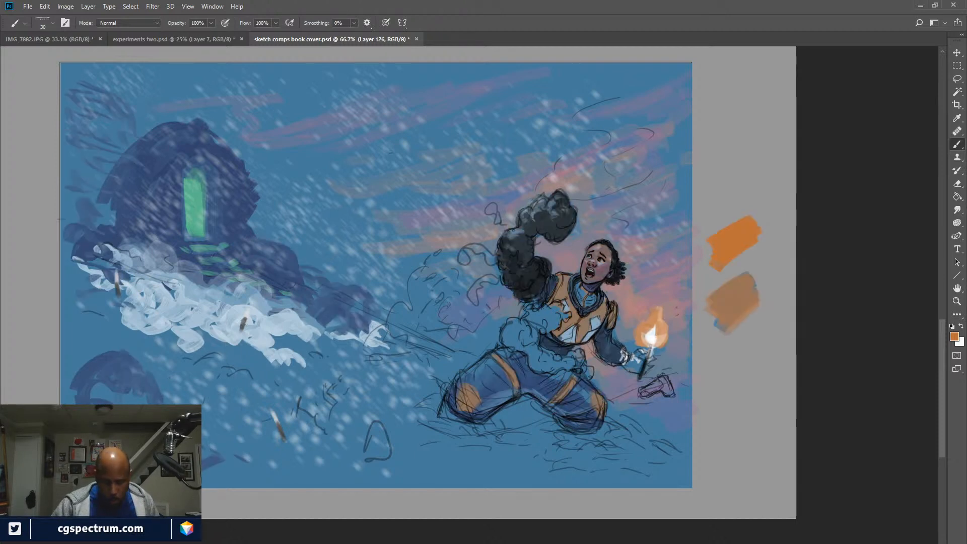
key(l)
mouse_move(673, 313)
mouse_down()
mouse_move(623, 337)
mouse_move(670, 354)
mouse_move(682, 299)
mouse_up()
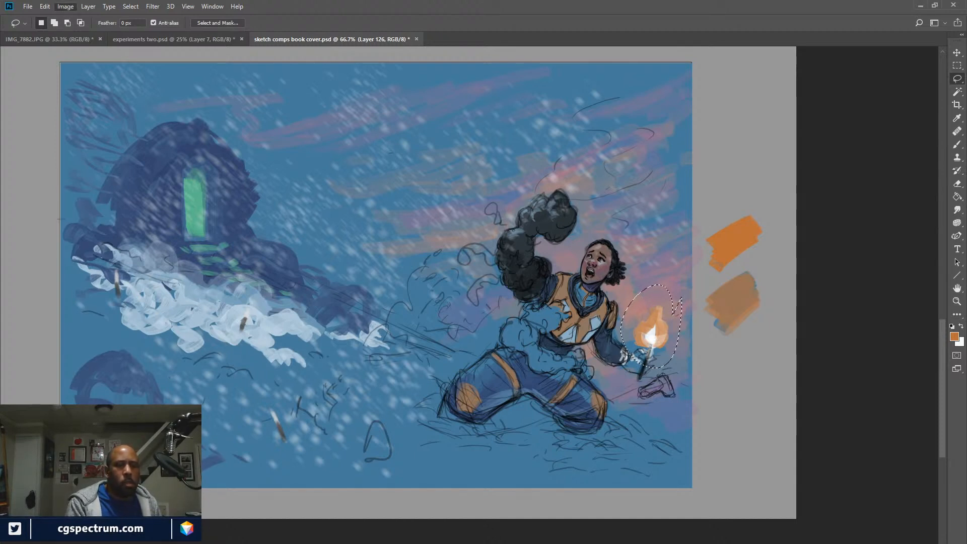
key(i)
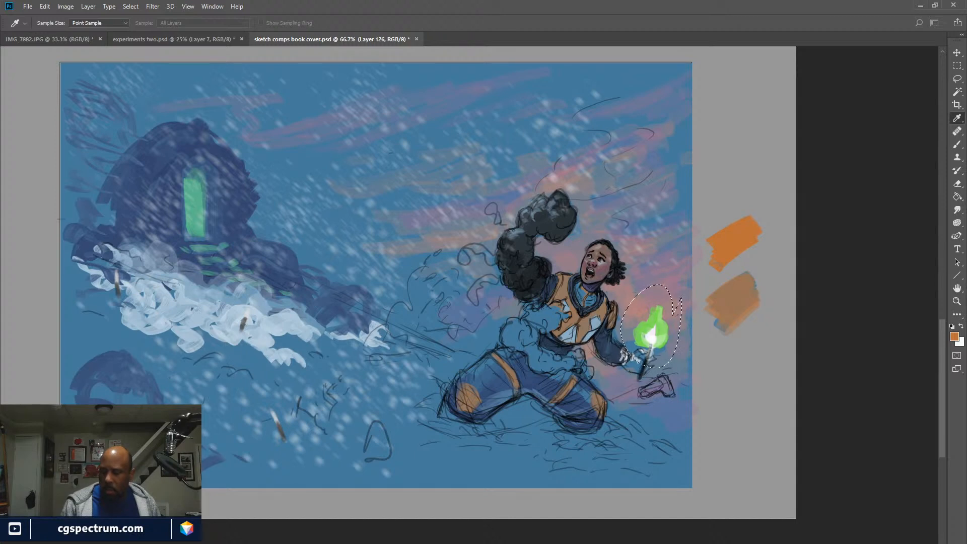
key(l)
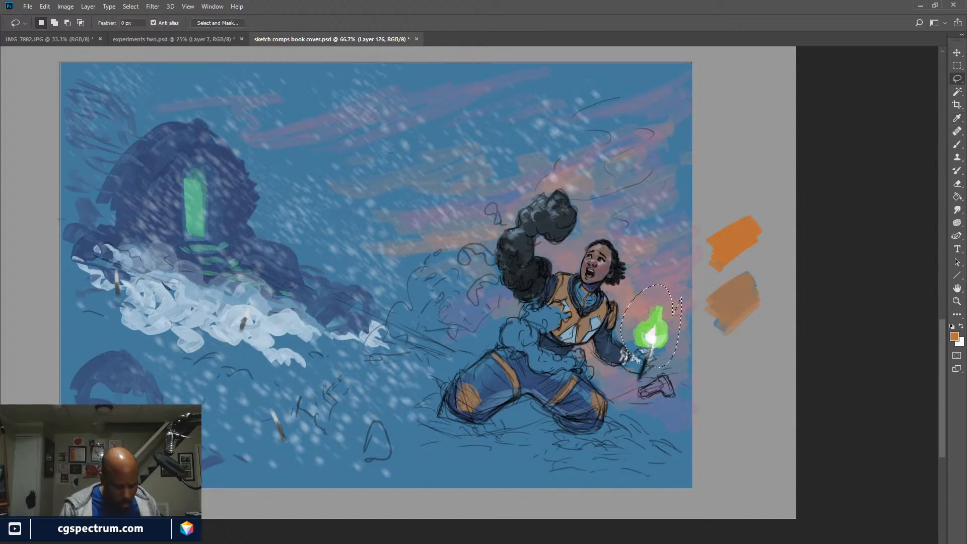
key(ctrl+d)
Paint a rim light along the astronaut's cheek and jaw in the flare's green with a size-15 brush.
key(b)
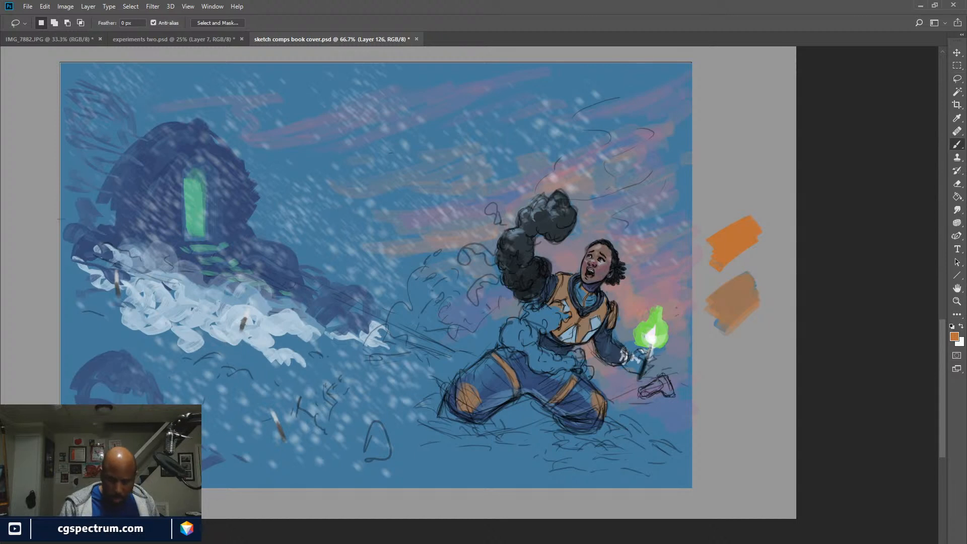
alt+click(648, 327)
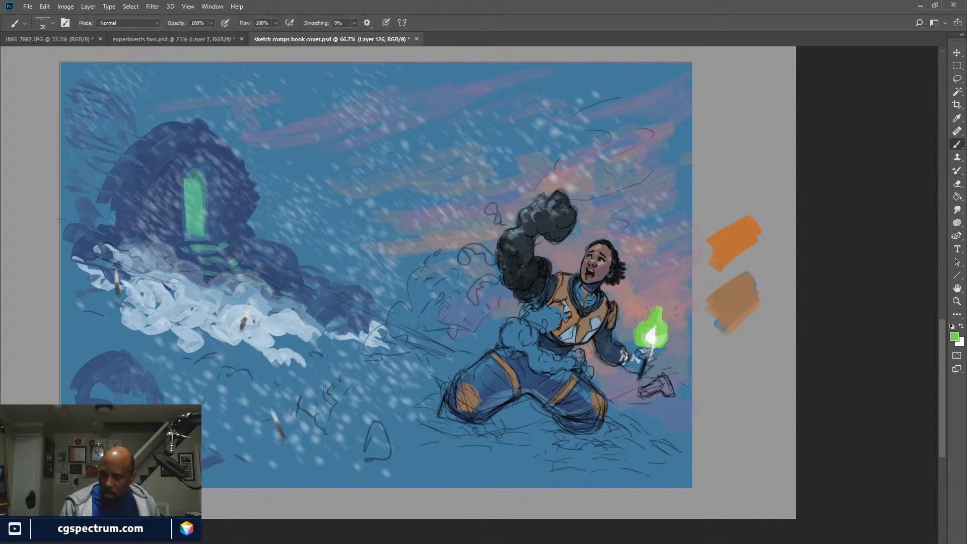
key(bracketleft)
key(bracketleft)
key(bracketleft)
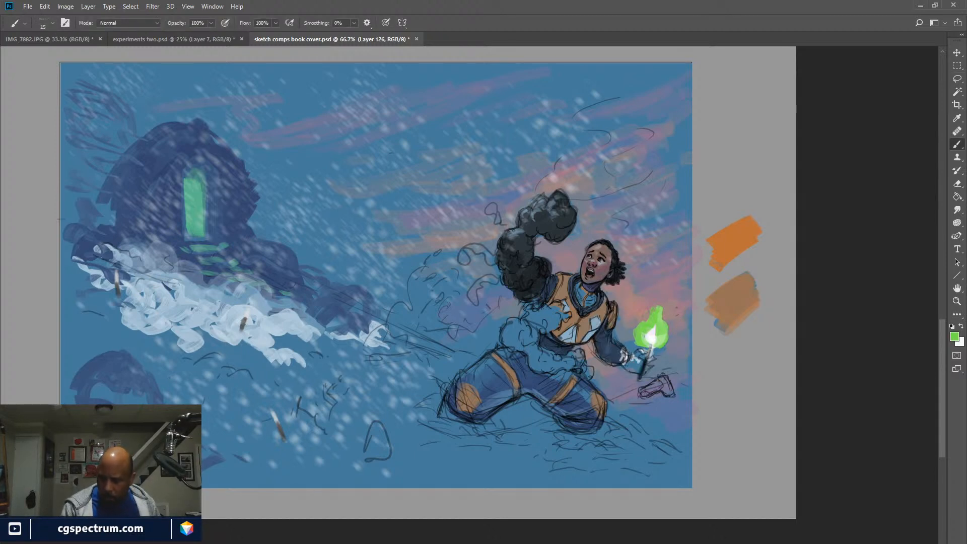
drag(607, 269, 601, 281)
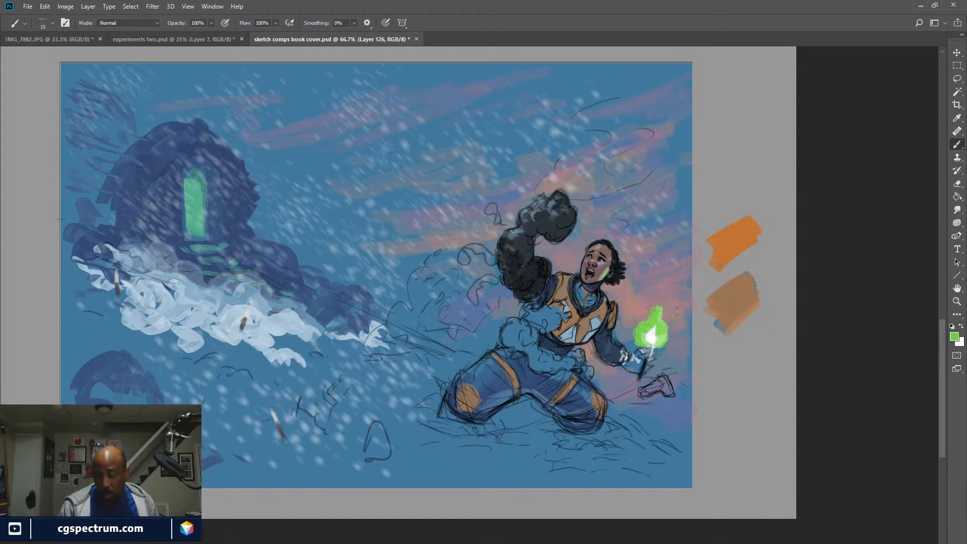
Extend the green rim light onto the flare-side edge of the vest, the shoulder pad and the sleeve down to the cuff.
key(ctrl+plus)
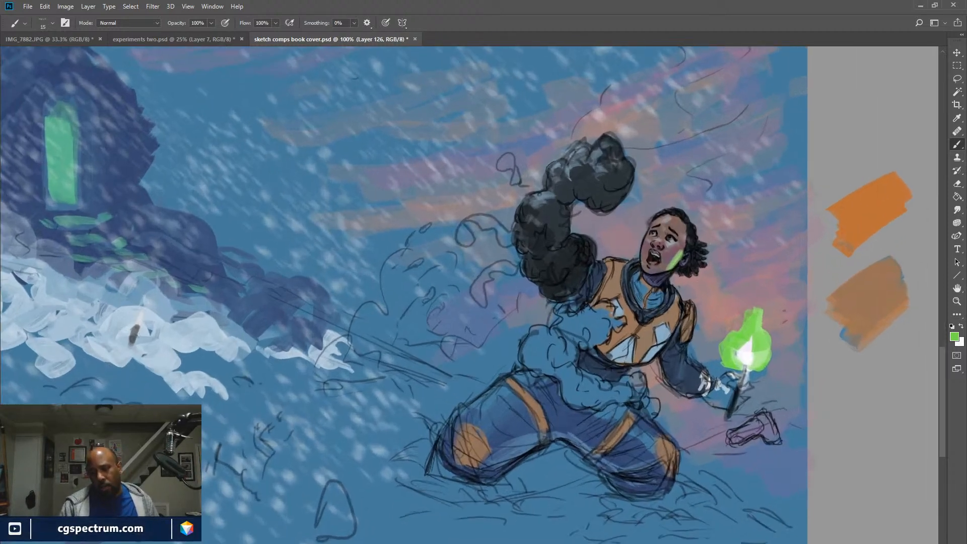
drag(600, 322, 467, 273)
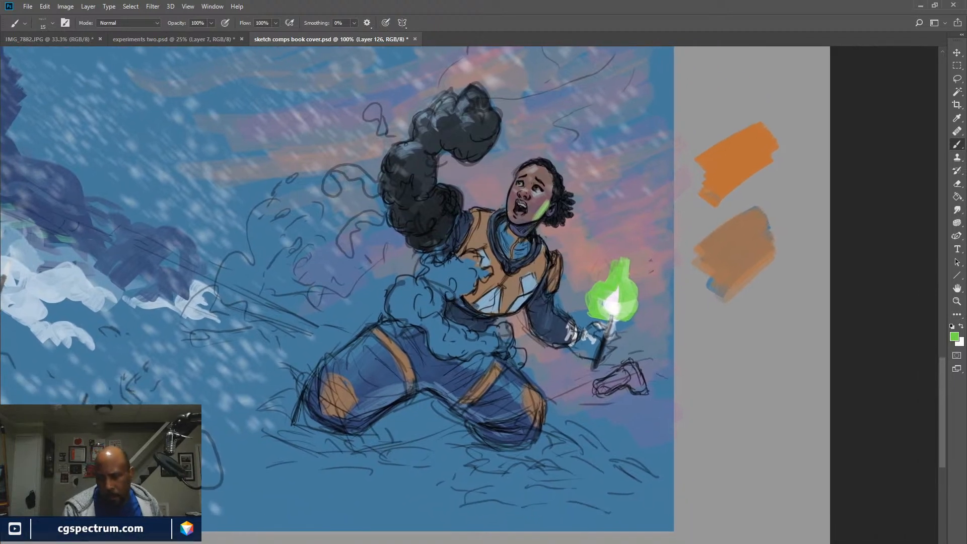
mouse_move(528, 239)
mouse_down()
mouse_move(538, 254)
mouse_move(531, 264)
mouse_up()
mouse_move(542, 247)
mouse_down()
mouse_move(532, 266)
mouse_move(543, 277)
mouse_move(537, 292)
mouse_move(535, 284)
mouse_up()
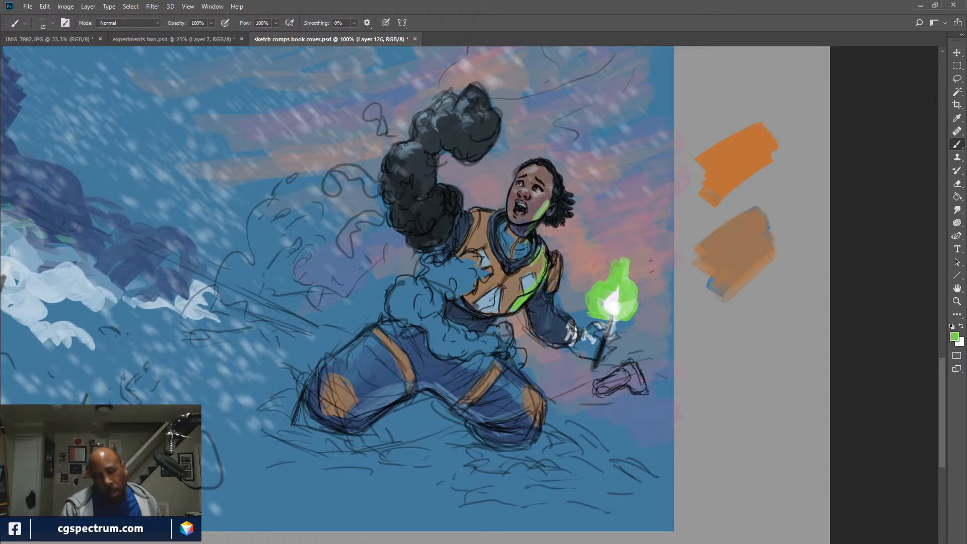
drag(561, 264, 554, 293)
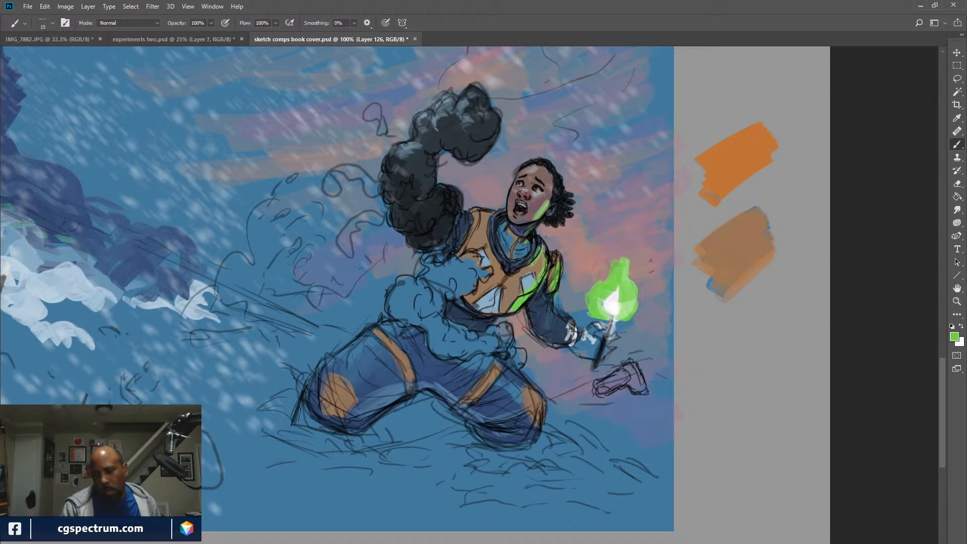
drag(543, 307, 571, 335)
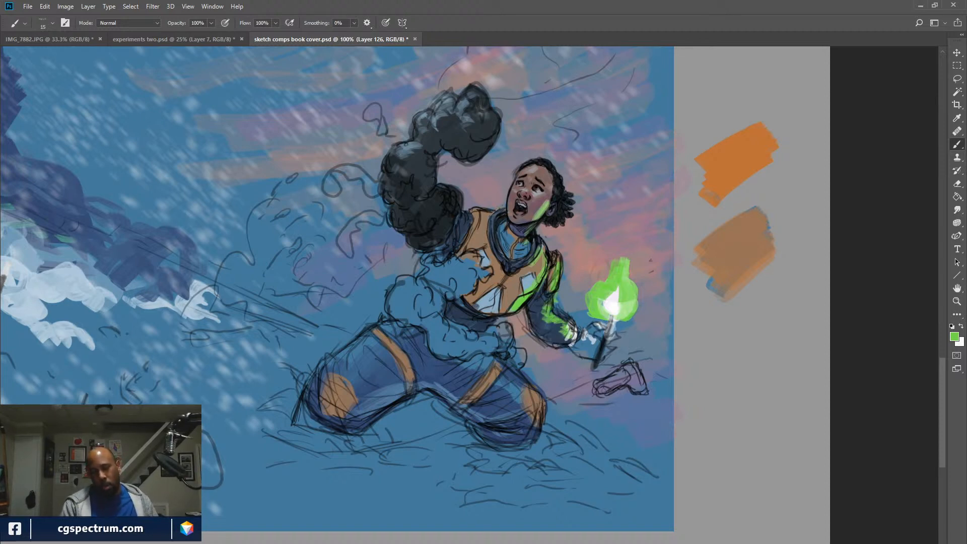
Paint the flare's green light onto the tentacle across the astronaut's lap, the flare-side thigh and knee, and the snow beside the knee.
mouse_move(496, 320)
mouse_down()
mouse_move(475, 336)
mouse_move(508, 339)
mouse_move(498, 348)
mouse_move(461, 355)
mouse_move(523, 359)
mouse_move(485, 392)
mouse_up()
mouse_move(530, 375)
mouse_down()
mouse_move(503, 389)
mouse_move(539, 402)
mouse_move(537, 425)
mouse_move(555, 326)
mouse_move(605, 358)
mouse_move(634, 350)
mouse_move(610, 353)
mouse_move(627, 333)
mouse_move(634, 346)
mouse_up()
drag(644, 353, 661, 365)
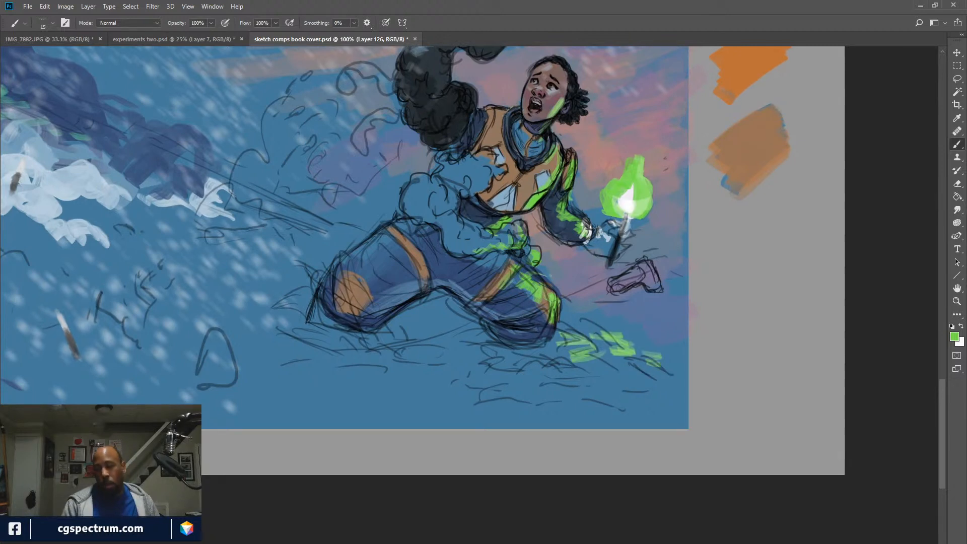
key(ctrl+minus)
key(ctrl+minus)
key(ctrl+minus)
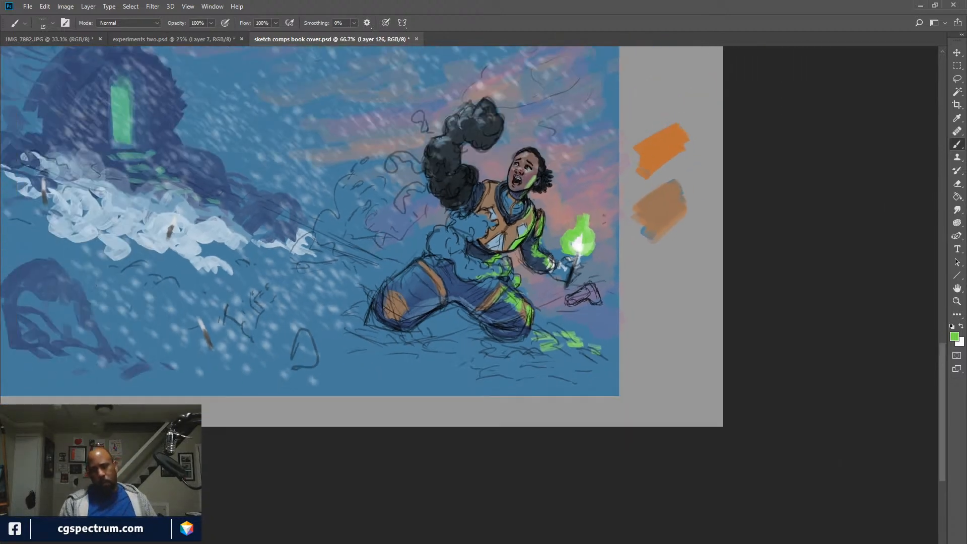
key(ctrl+minus)
key(ctrl+minus)
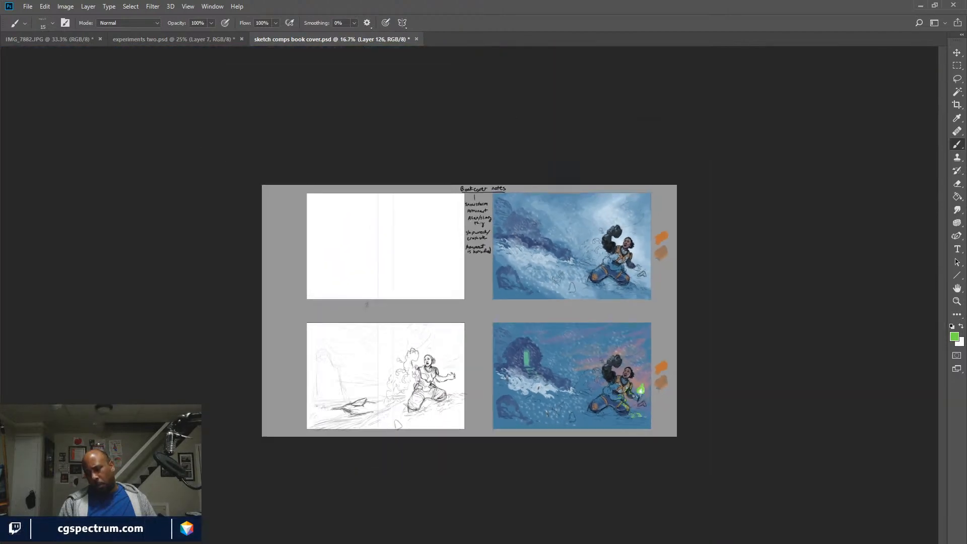
Lasso a loose area around the flare and the astronaut's lit side and fill it with white on a new layer.
key(ctrl+plus)
key(ctrl+plus)
key(ctrl+plus)
key(ctrl+plus)
mouse_move(705, 433)
mouse_down()
mouse_move(239, 149)
mouse_move(155, 69)
mouse_up()
key(l)
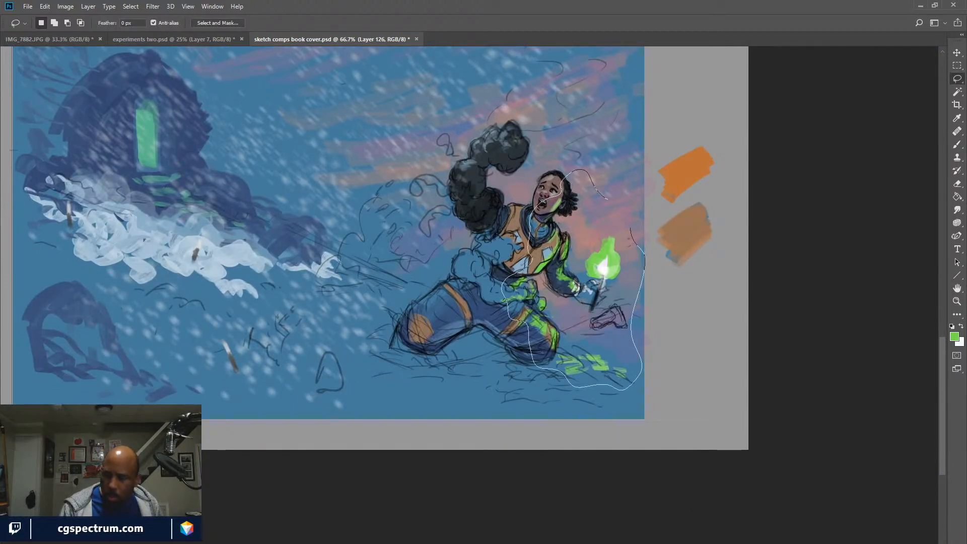
drag(630, 229, 608, 198)
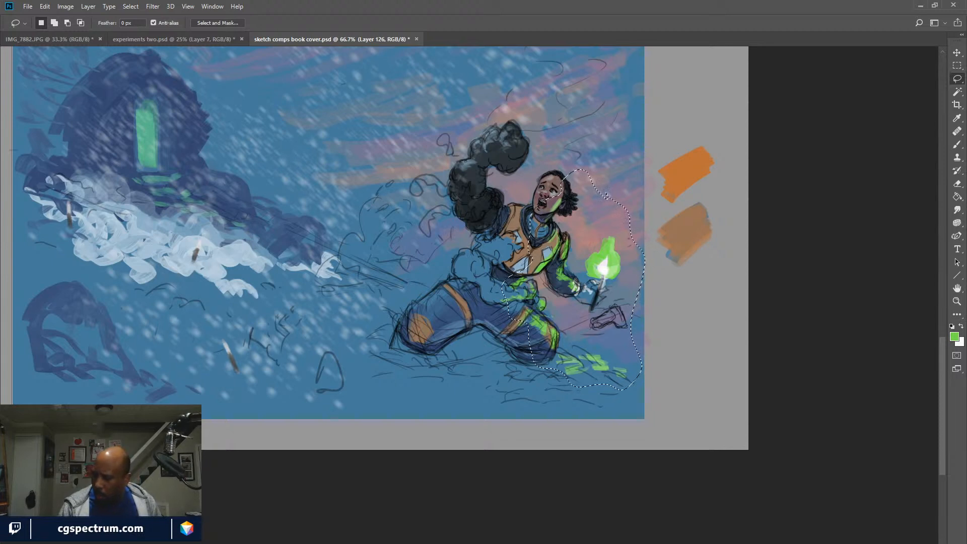
key(x)
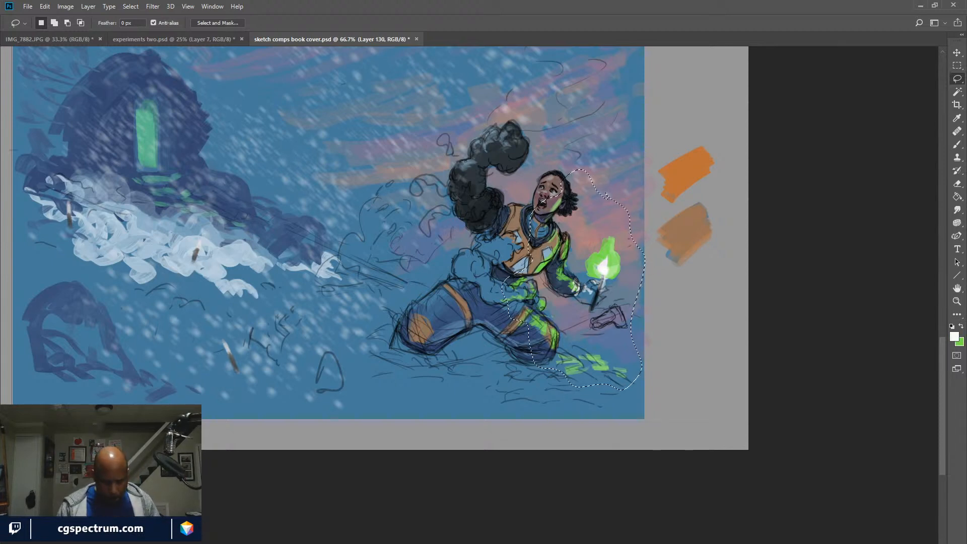
key(g)
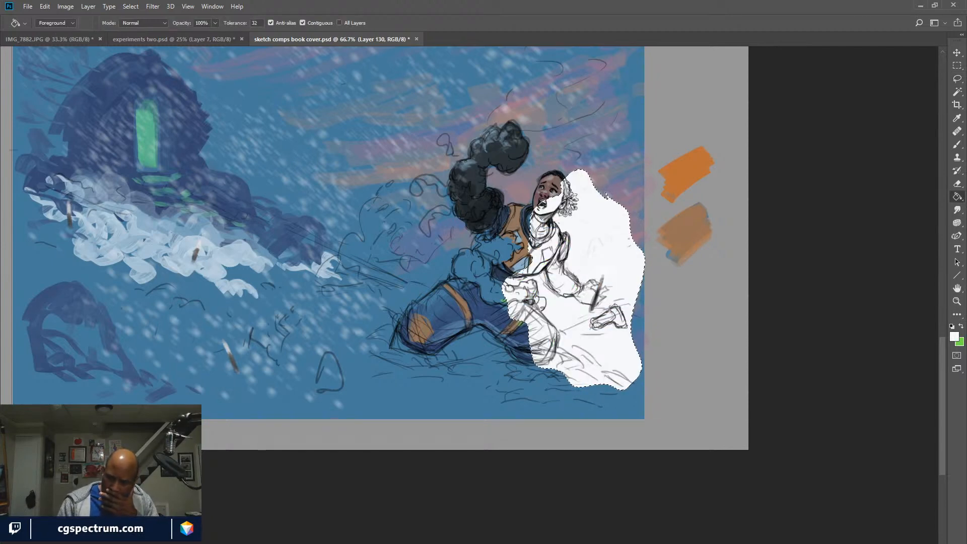
Cycle through blend modes for the white fill, keep one that softly brightens the painting beneath, and clear the selection.
key(alt+shift+o)
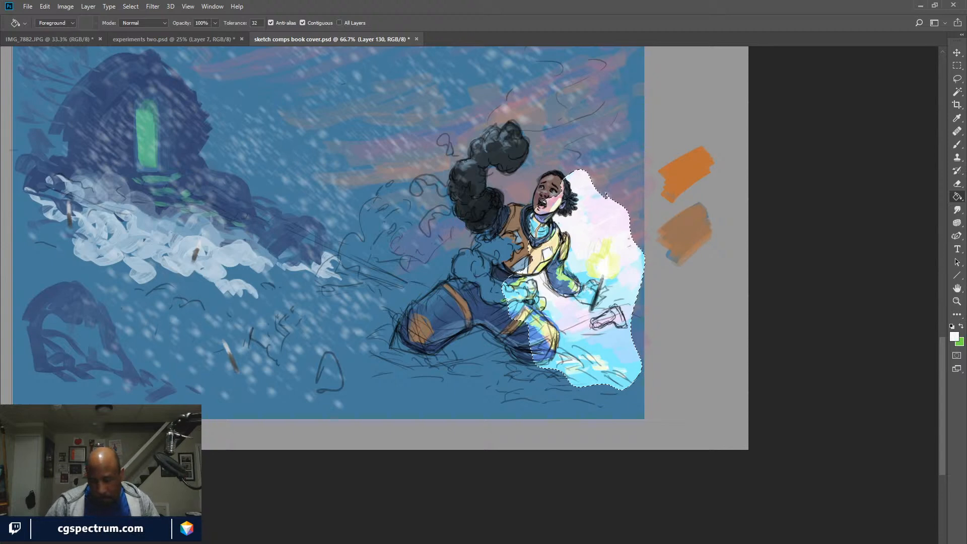
key(Down)
key(Down)
key(Up)
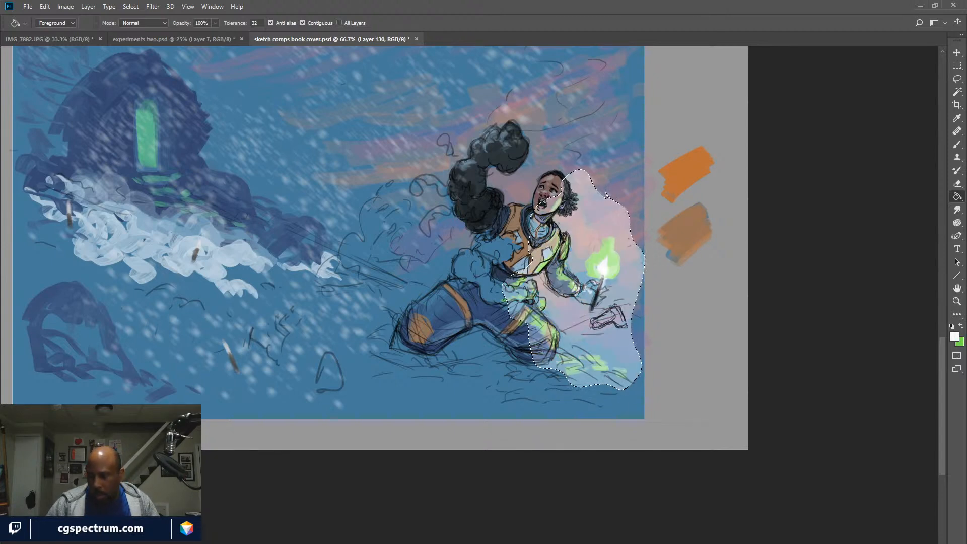
key(Down)
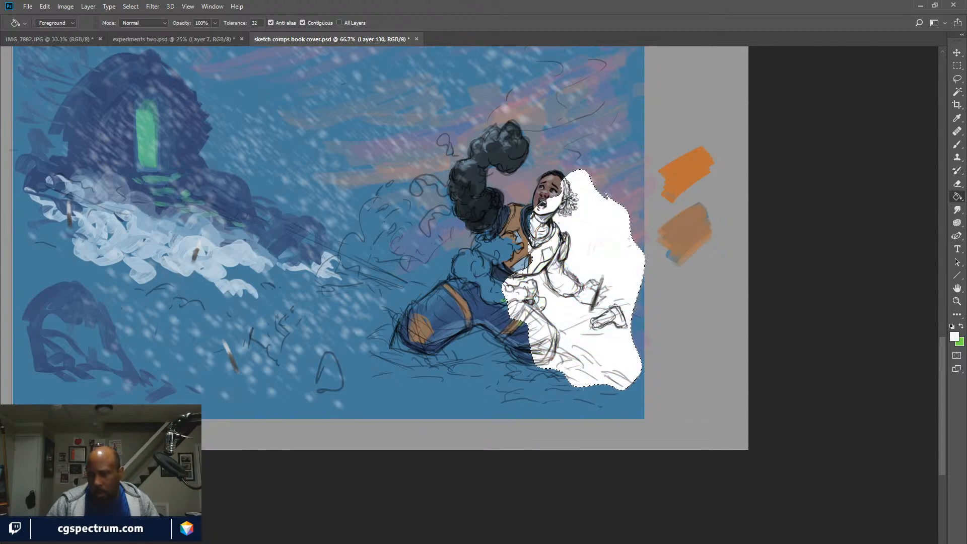
key(Up)
key(Up)
key(Down)
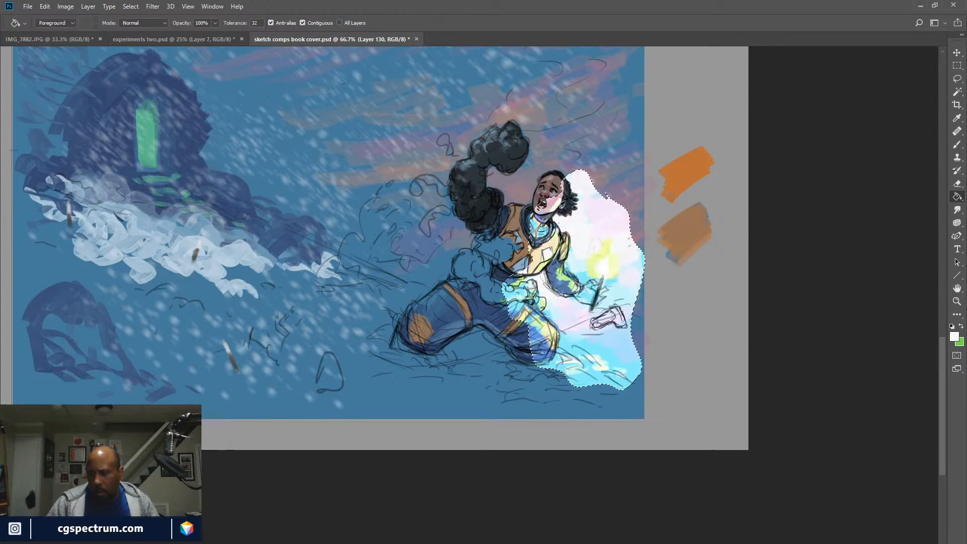
key(Down)
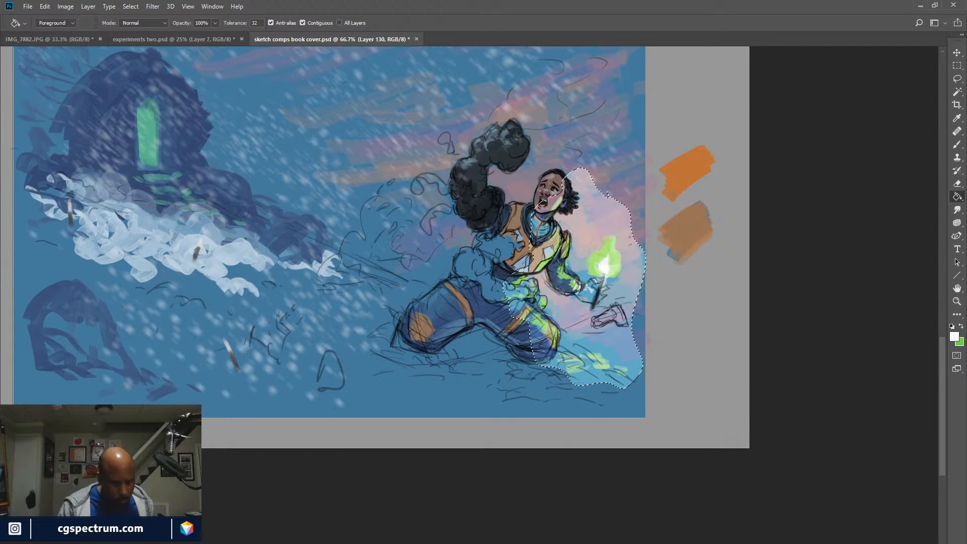
key(ctrl+d)
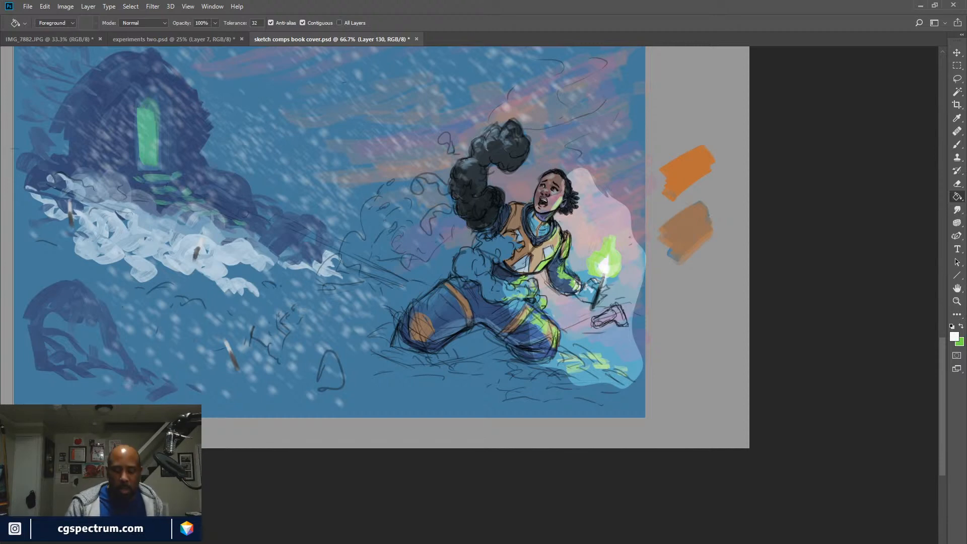
Smudge the hard edges of the brightened area at 58% strength to blend the flare's glow into the sky, snow and figure.
key(r)
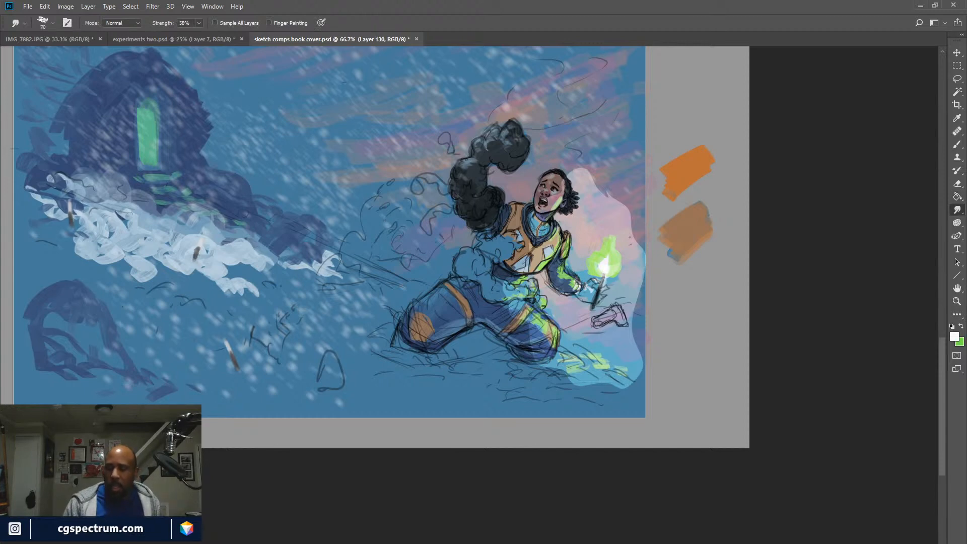
mouse_move(594, 177)
mouse_down()
mouse_move(618, 202)
mouse_move(597, 201)
mouse_move(573, 169)
mouse_up()
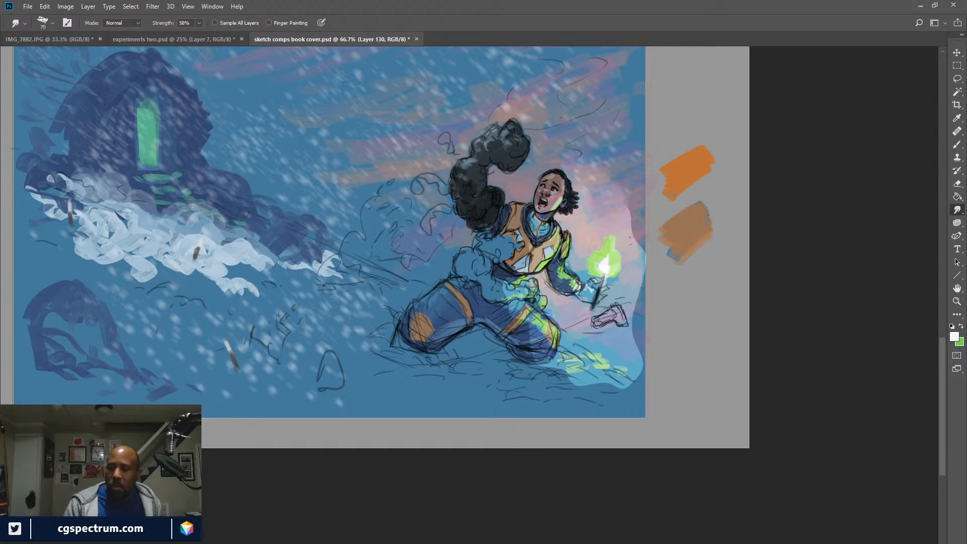
mouse_move(627, 194)
mouse_down()
mouse_move(643, 372)
mouse_move(578, 387)
mouse_move(544, 367)
mouse_move(506, 291)
mouse_up()
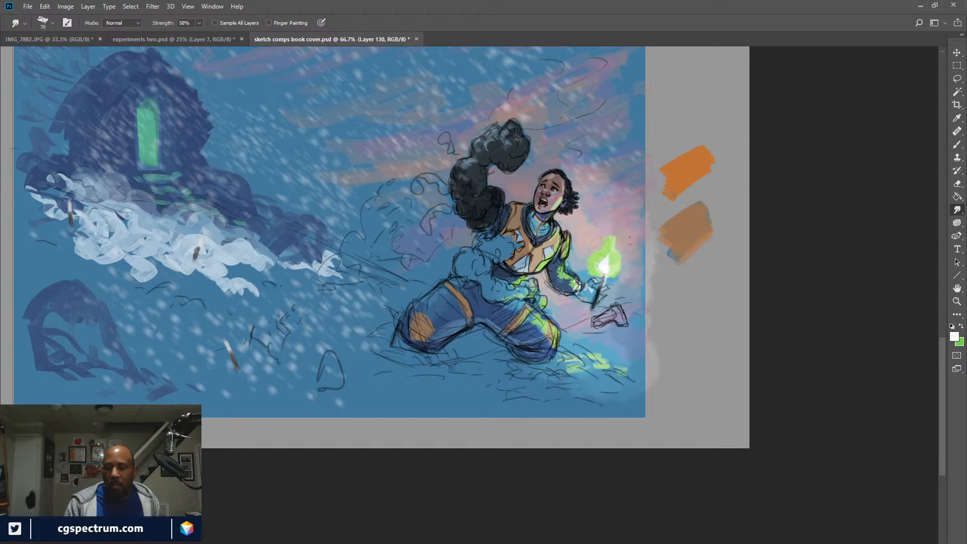
drag(534, 252, 525, 243)
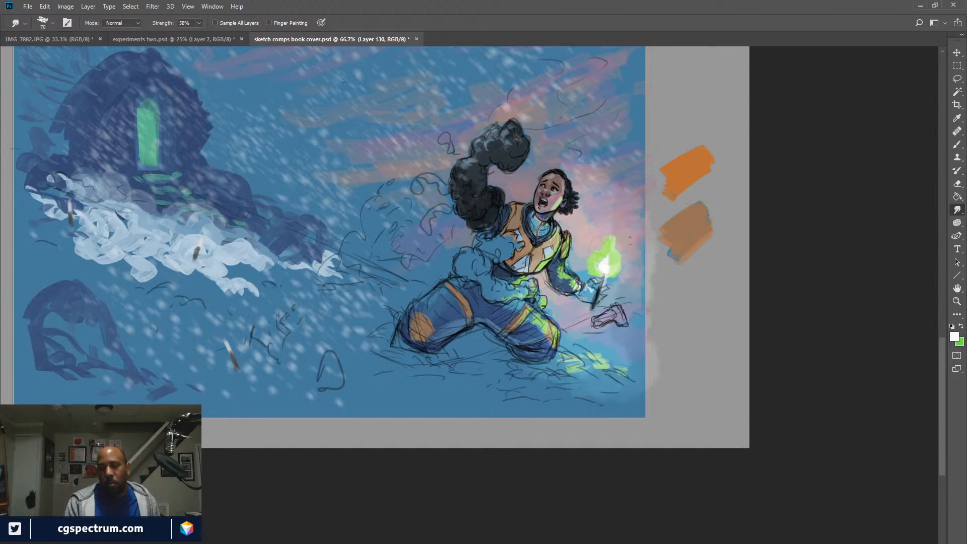
mouse_move(554, 197)
mouse_down()
mouse_move(548, 203)
mouse_move(557, 200)
mouse_up()
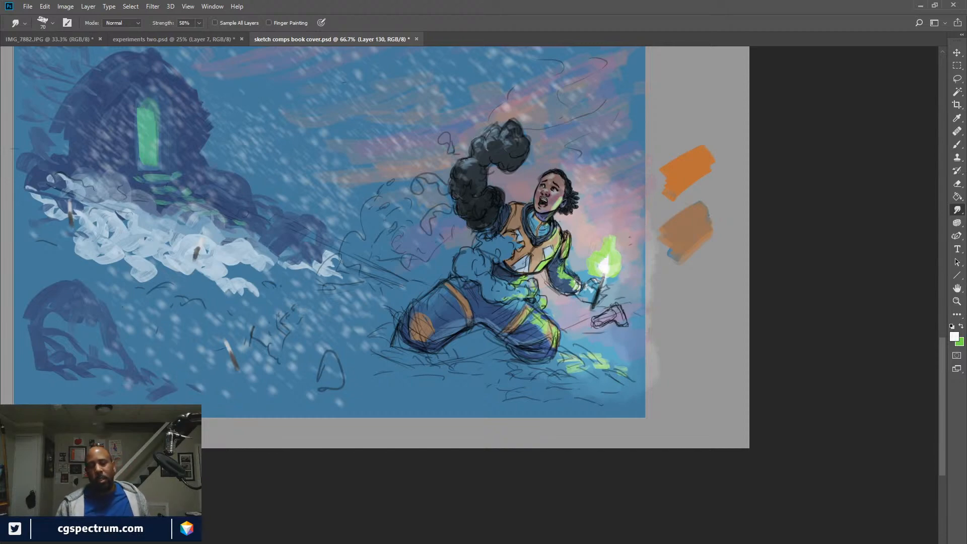
Compare the two colour variants as small thumbnails and preview the document's values in grayscale.
key(ctrl+minus)
key(ctrl+minus)
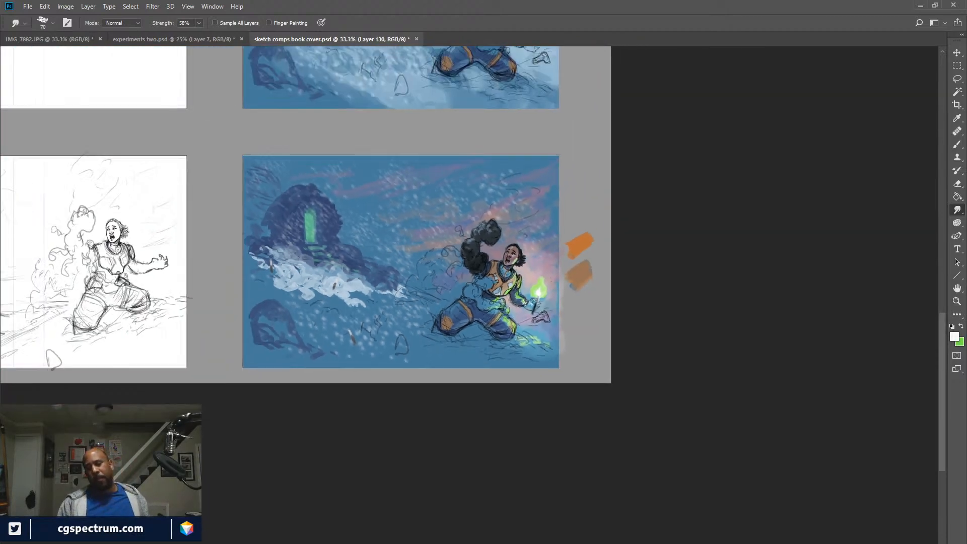
key(ctrl+minus)
key(ctrl+minus)
key(ctrl+minus)
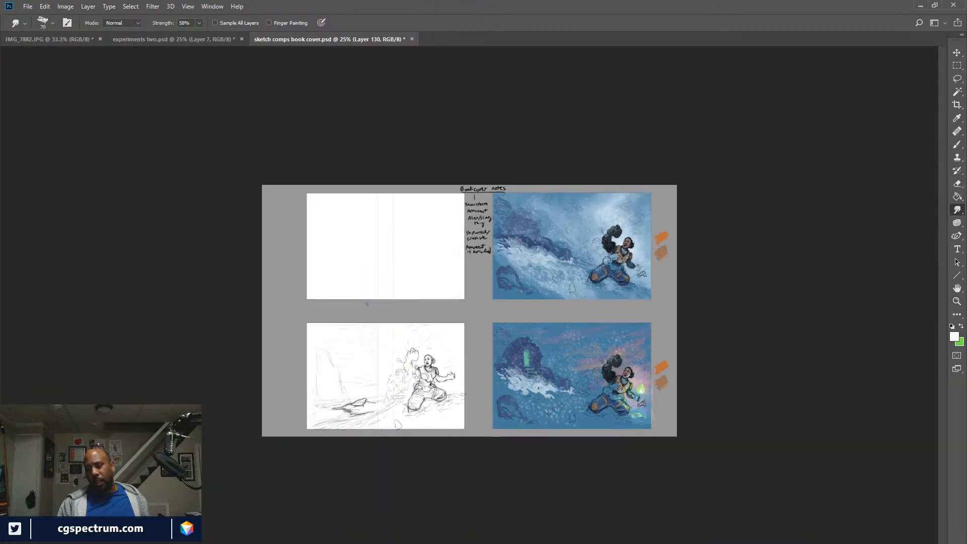
key(ctrl+plus)
key(ctrl+plus)
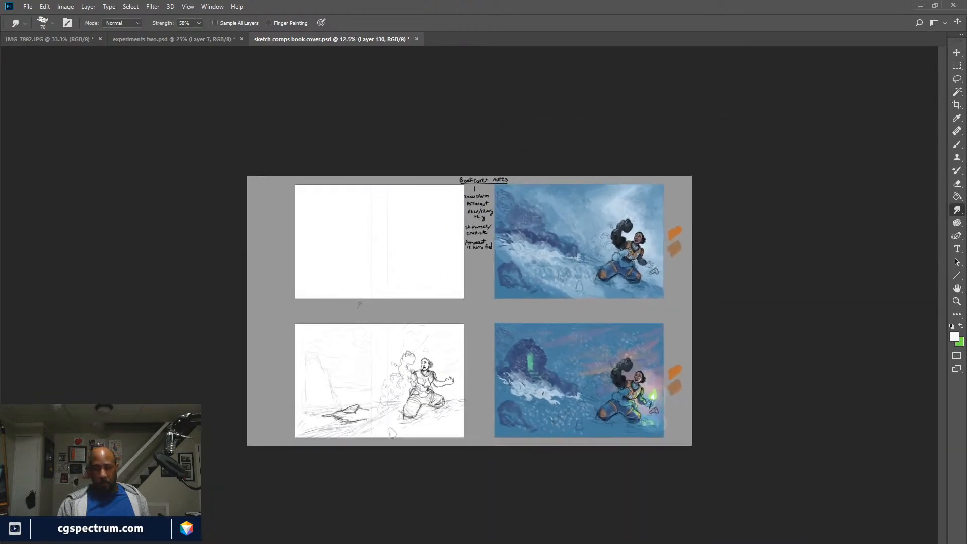
key(ctrl+y)
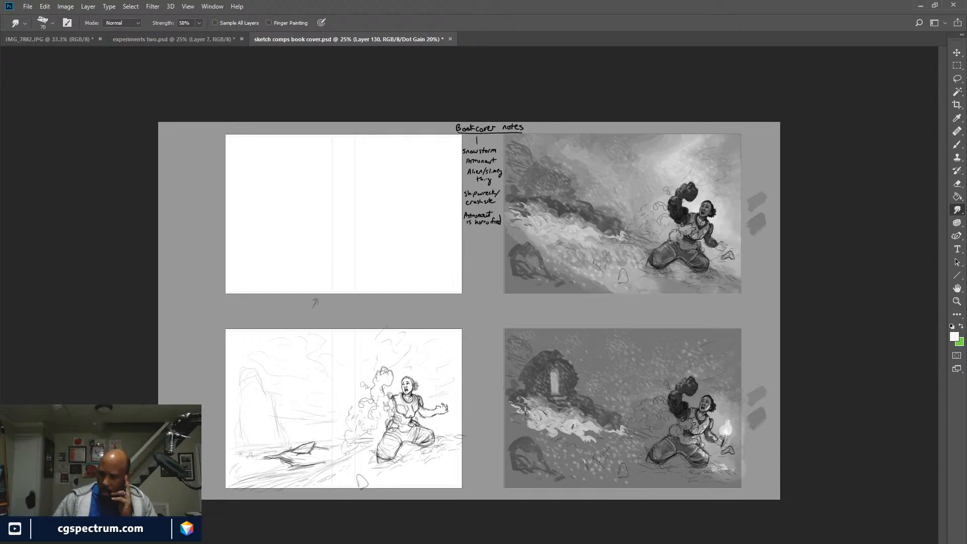
Toggle the sunset variant's layers to judge their values, leave the white snow bank below the wreckage hidden, and return to the colour view.
key(ctrl+comma)
key(ctrl+comma)
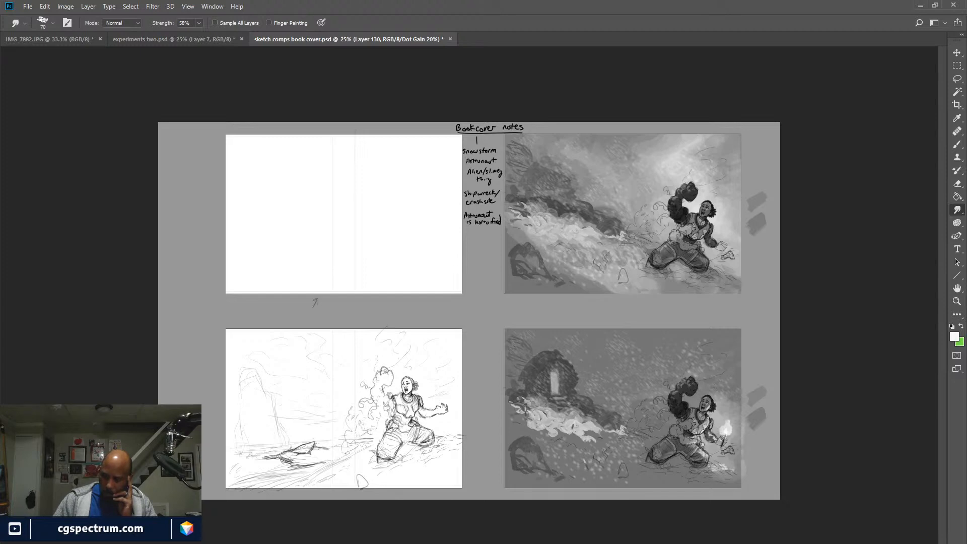
key(ctrl+comma)
key(ctrl+comma)
key(ctrl+comma)
key(ctrl+comma)
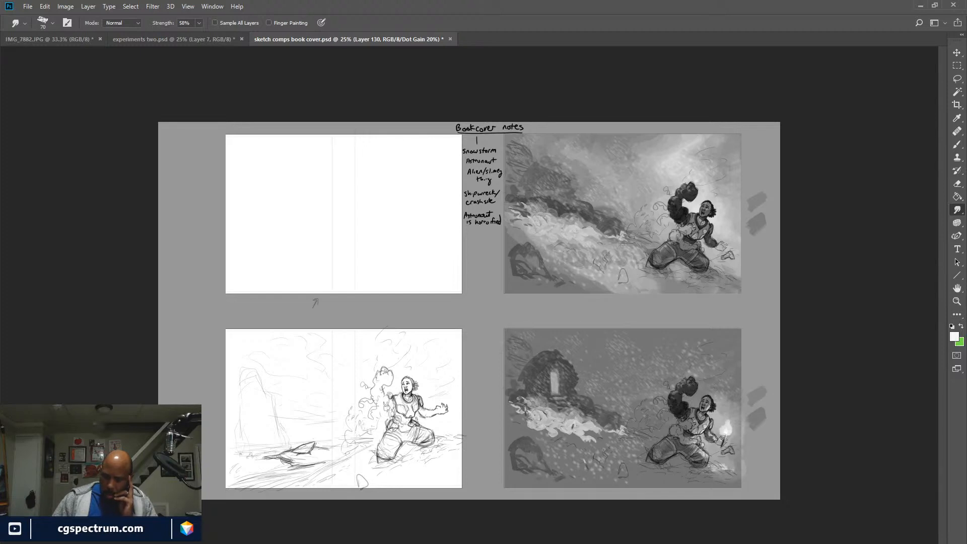
key(ctrl+comma)
key(ctrl+comma)
key(ctrl+comma)
key(ctrl+comma)
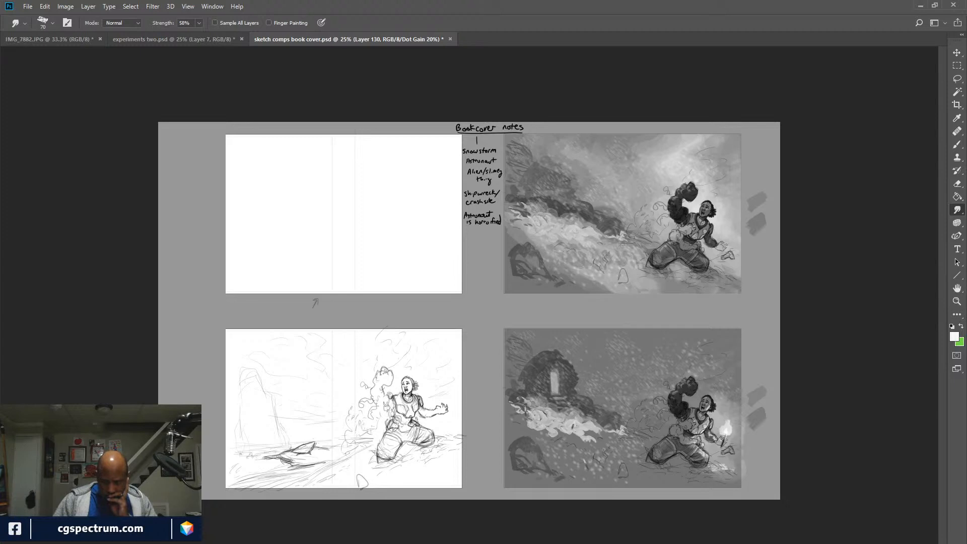
key(ctrl+comma)
key(ctrl+comma)
key(ctrl+comma)
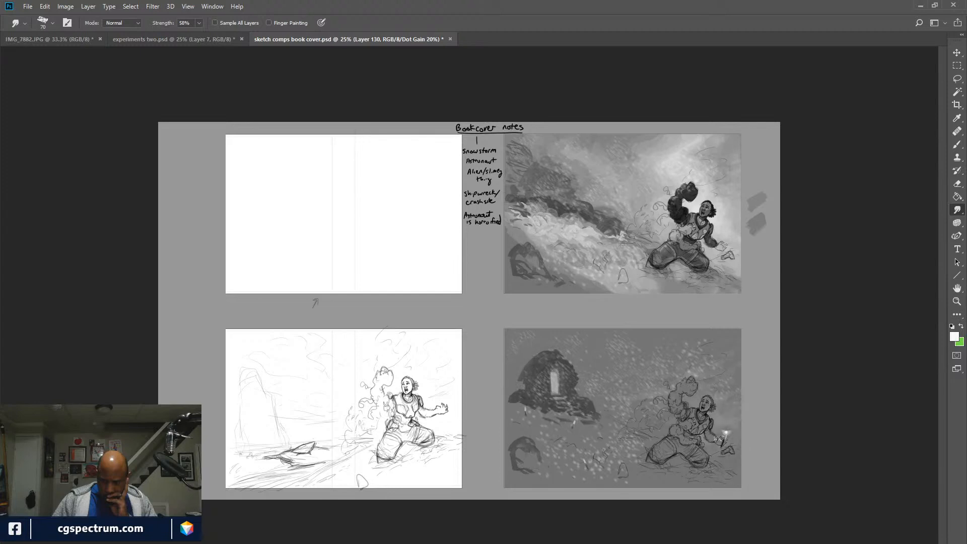
key(ctrl+comma)
key(ctrl+comma)
key(ctrl+comma)
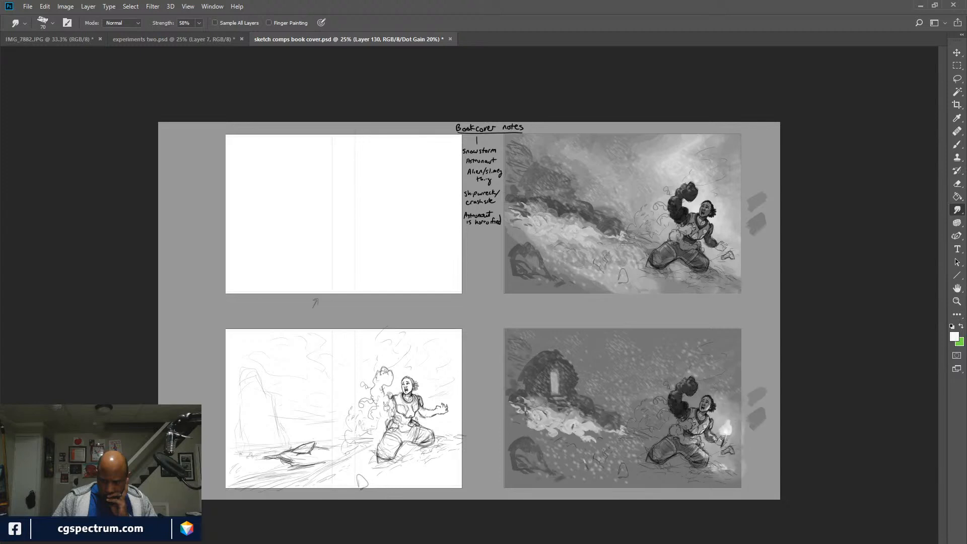
key(ctrl+comma)
key(ctrl+comma)
key(ctrl+comma)
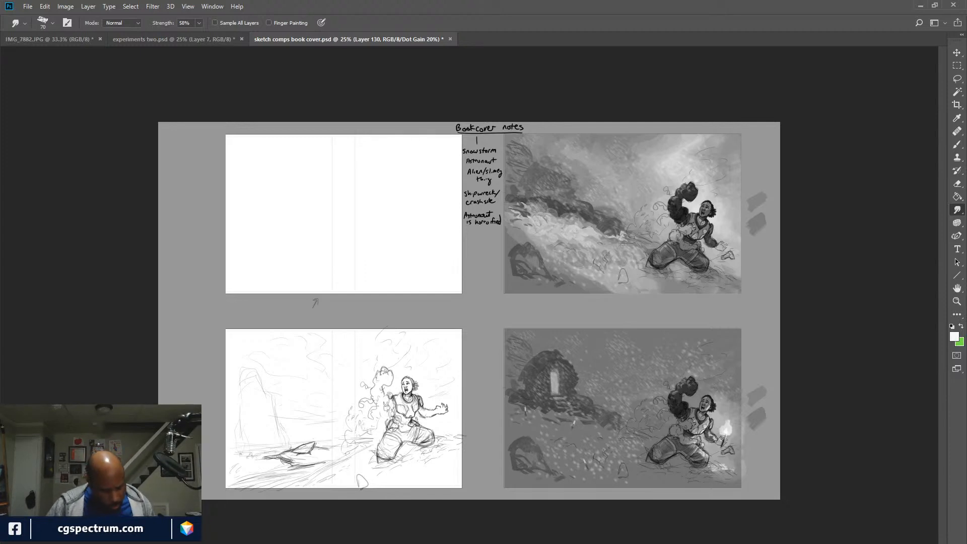
key(ctrl+y)
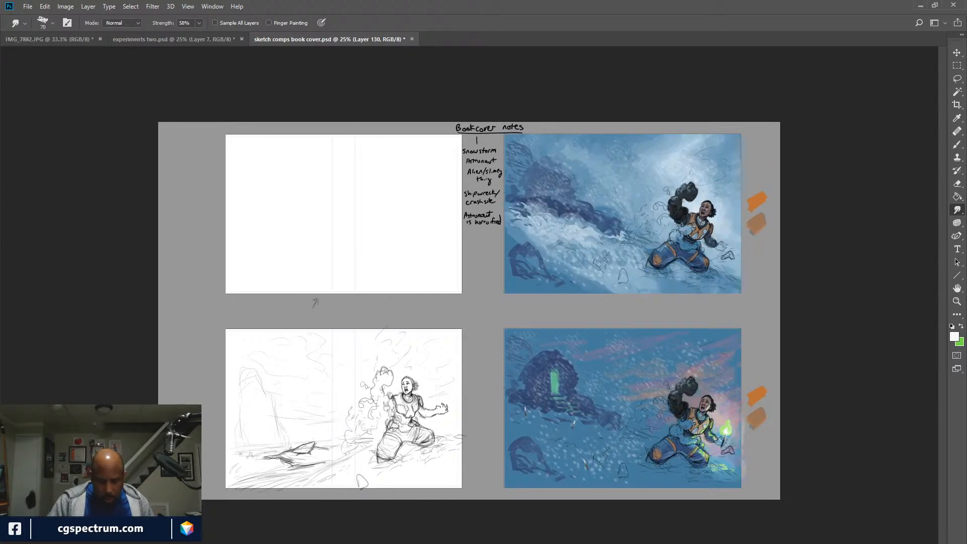
Lasso the flare-lit area around the astronaut and intensify its colours with a masked Hue/Saturation adjustment layer.
key(ctrl+minus)
key(ctrl+minus)
key(ctrl+minus)
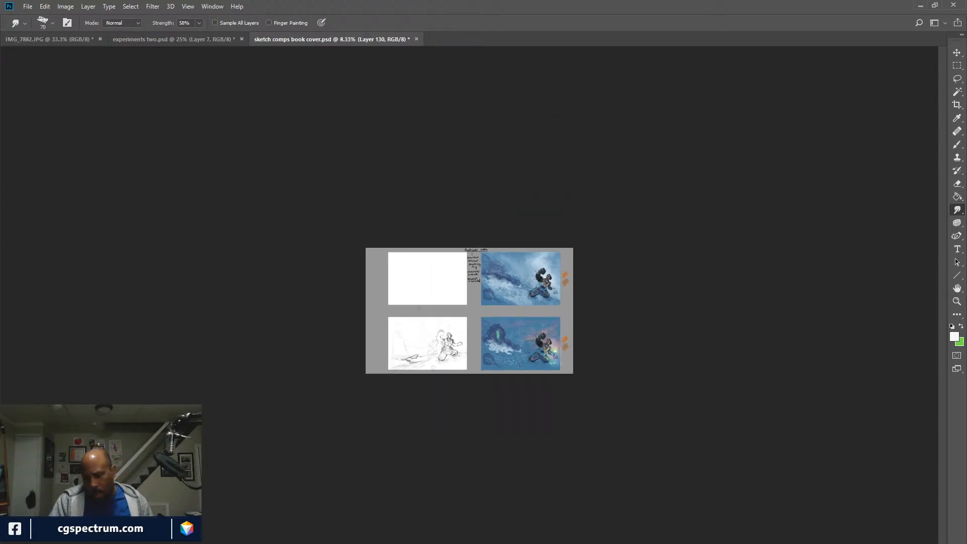
key(ctrl+plus)
key(ctrl+plus)
key(ctrl+plus)
key(ctrl+plus)
key(ctrl+plus)
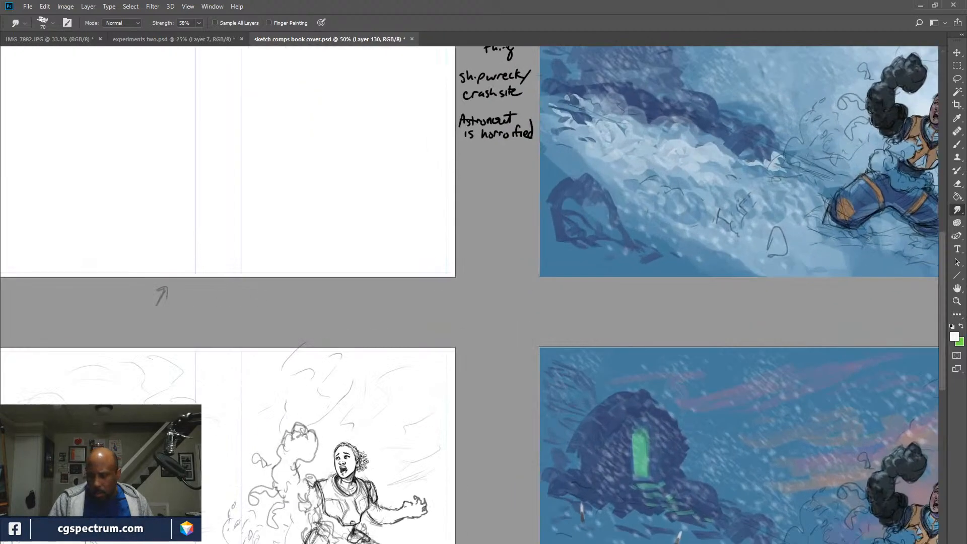
mouse_move(670, 428)
mouse_down()
mouse_move(325, 224)
mouse_move(312, 196)
mouse_up()
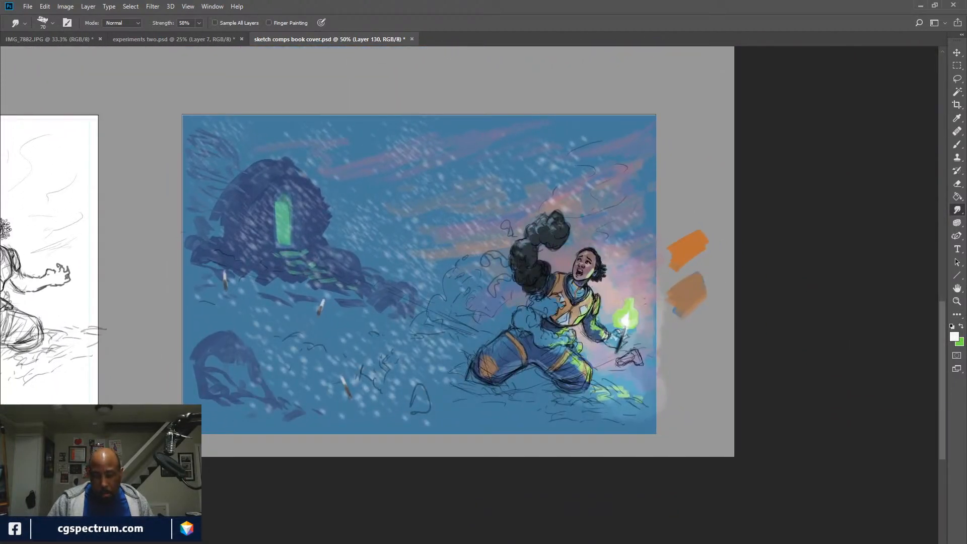
key(l)
mouse_move(641, 250)
mouse_down()
mouse_move(599, 235)
mouse_move(579, 274)
mouse_move(560, 326)
mouse_move(579, 384)
mouse_move(644, 390)
mouse_move(655, 273)
mouse_up()
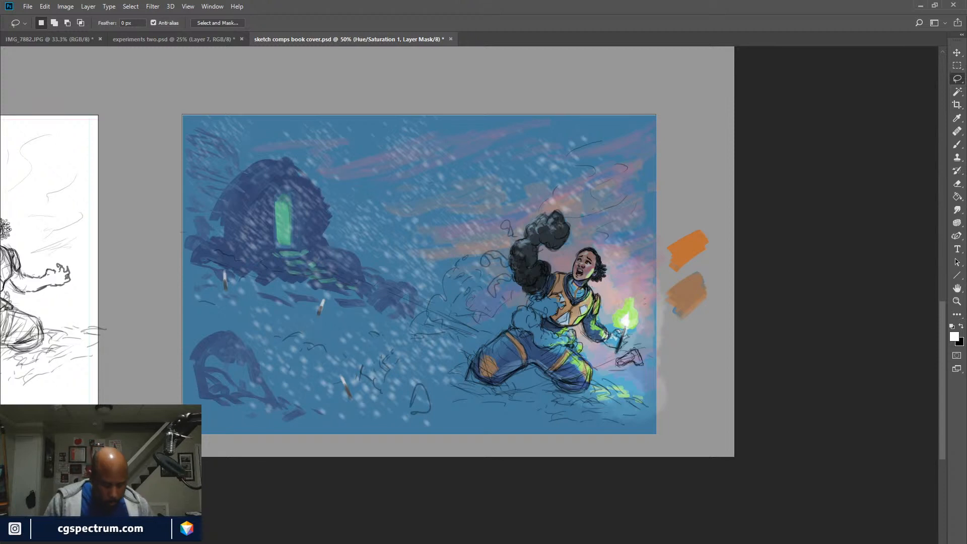
key(space)
mouse_move(428, 202)
mouse_down()
mouse_move(455, 351)
mouse_move(476, 380)
mouse_move(483, 345)
mouse_move(461, 497)
mouse_move(490, 290)
mouse_move(480, 343)
mouse_move(478, 329)
mouse_up()
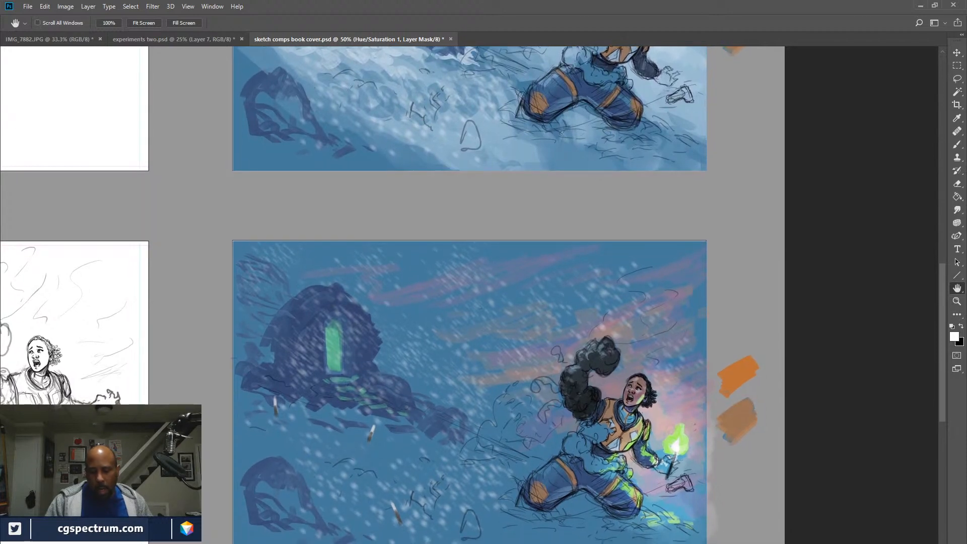
drag(479, 328, 524, 364)
key(ctrl+minus)
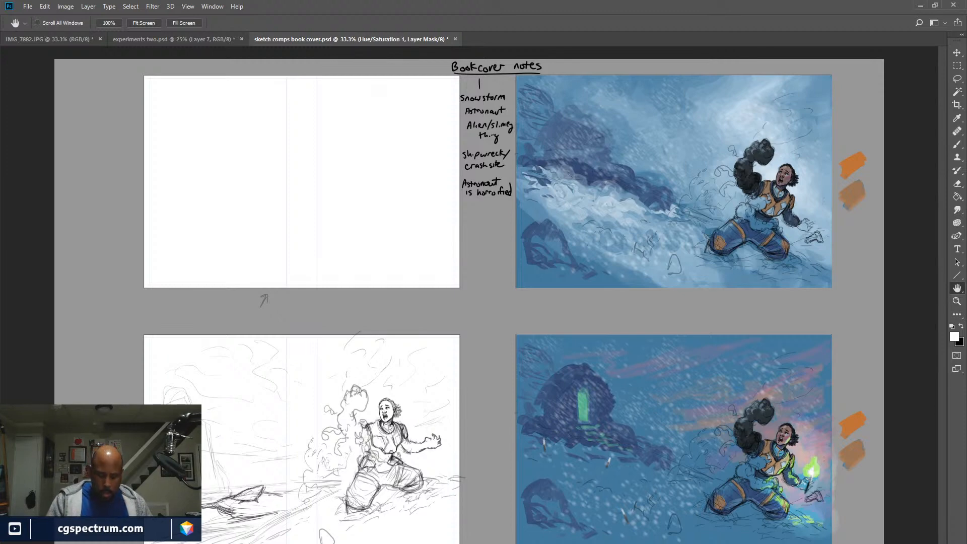
Brush pale blue sampled from the sky onto the upper variant astronaut's face and chest, using the glow layer at size 60 and 52% opacity.
key(ctrl+plus)
key(ctrl+plus)
drag(725, 212, 245, 389)
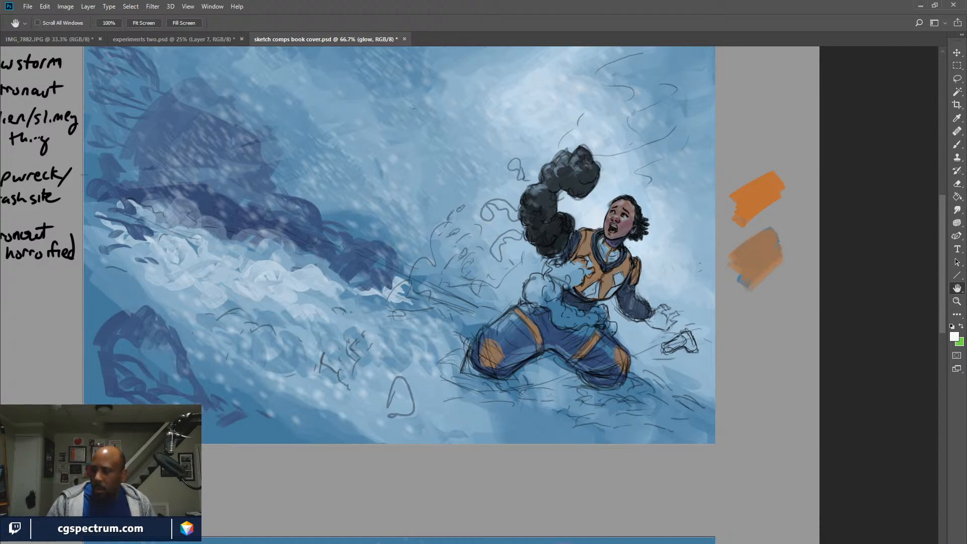
key(b)
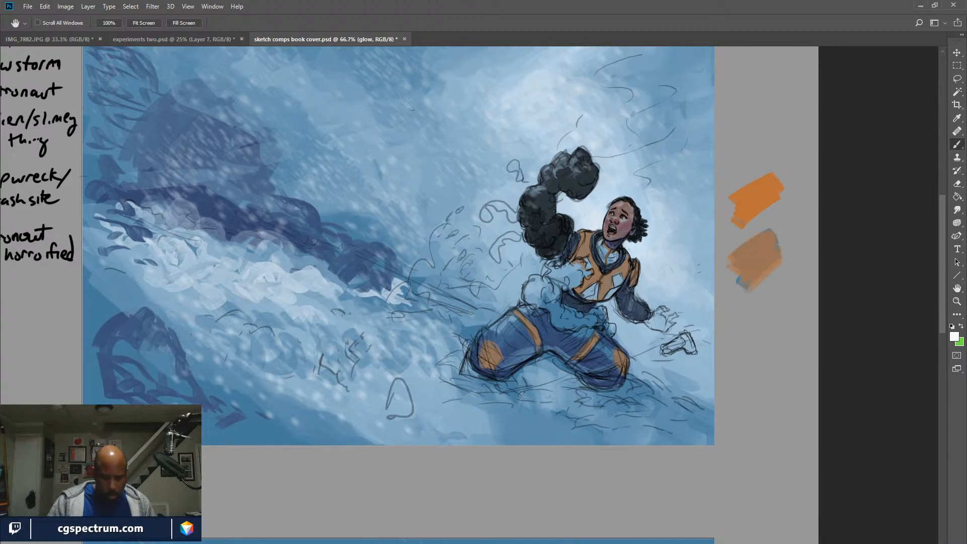
key(bracketright)
key(bracketright)
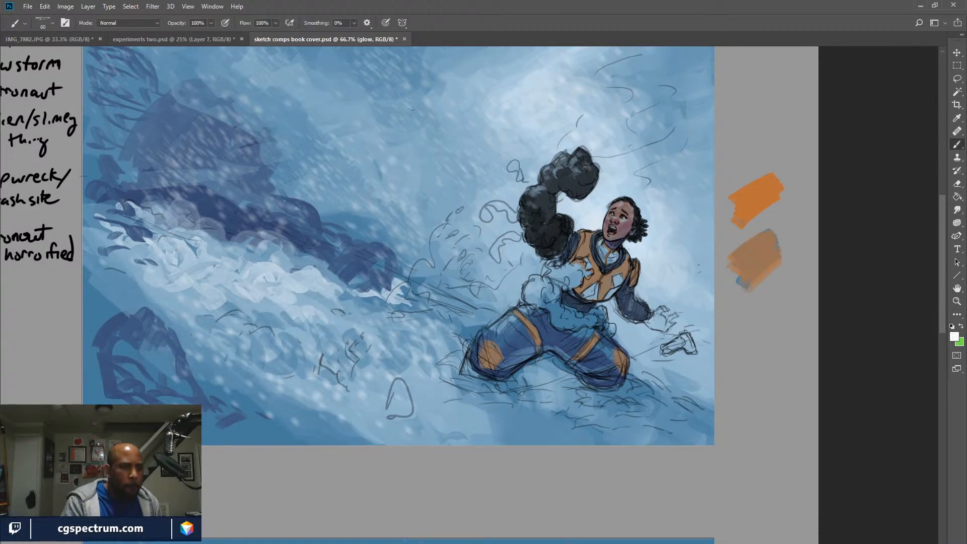
key(5)
key(2)
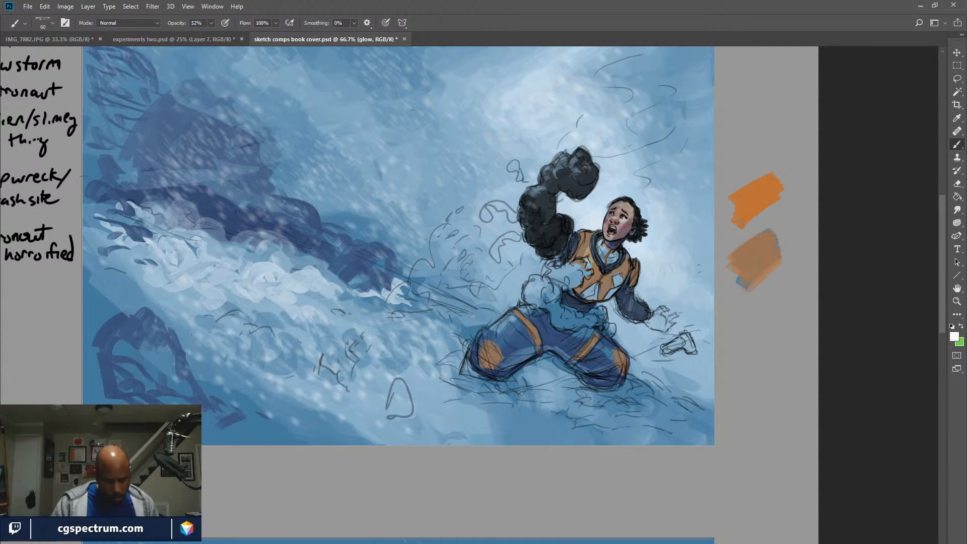
key(x)
key(ctrl+z)
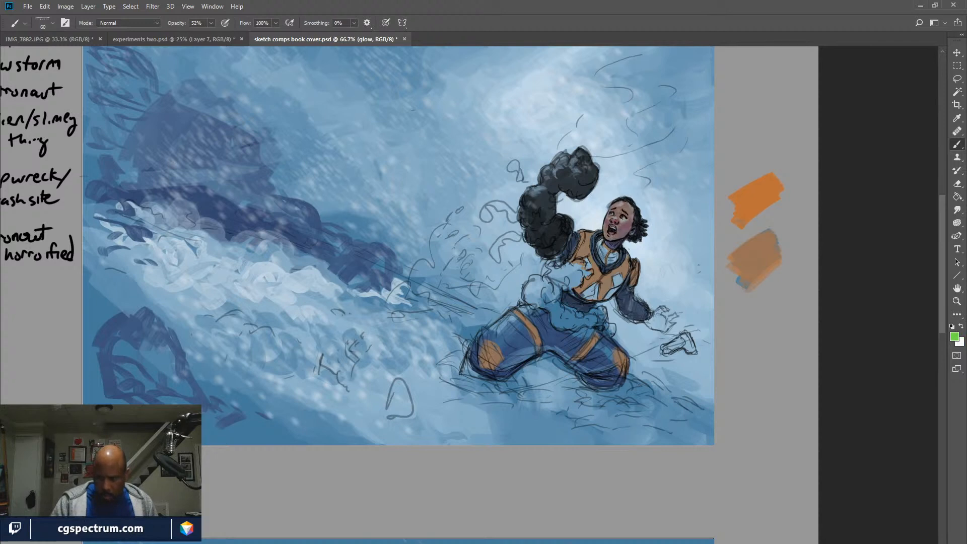
alt+click(594, 214)
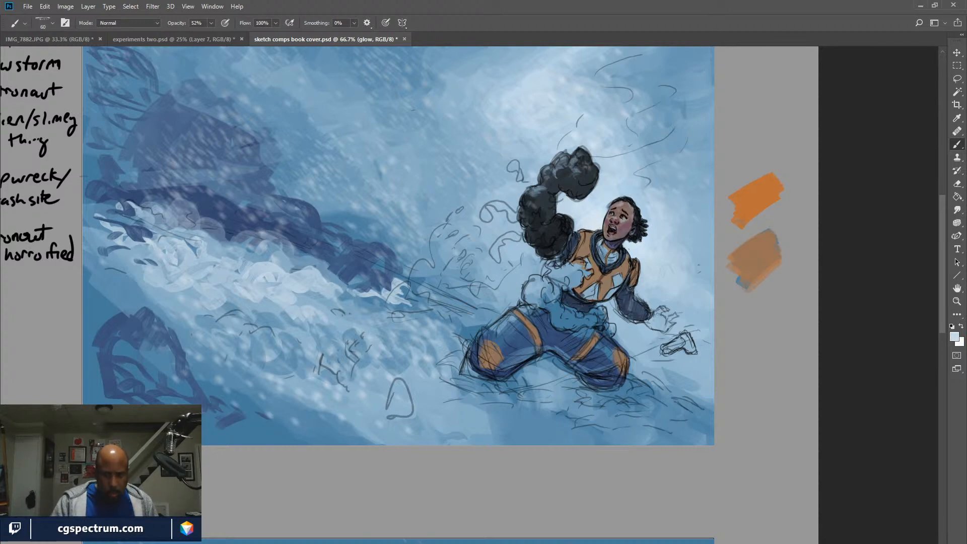
mouse_move(616, 211)
mouse_down()
mouse_move(626, 230)
mouse_move(622, 218)
mouse_move(584, 249)
mouse_move(592, 267)
mouse_up()
drag(590, 267, 634, 275)
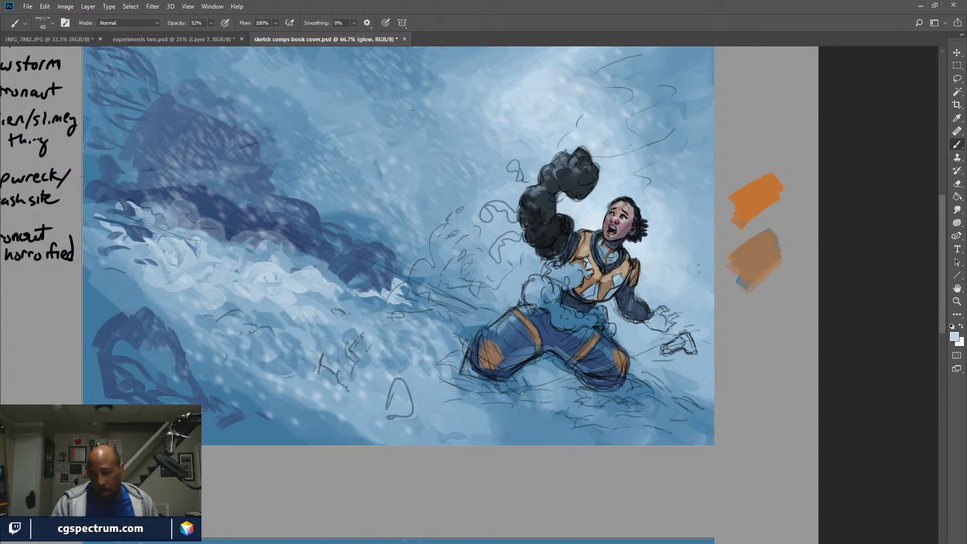
Strengthen the pale highlights on the astronaut's orange vest and the shoulder nearest the outstretched hand.
key(e)
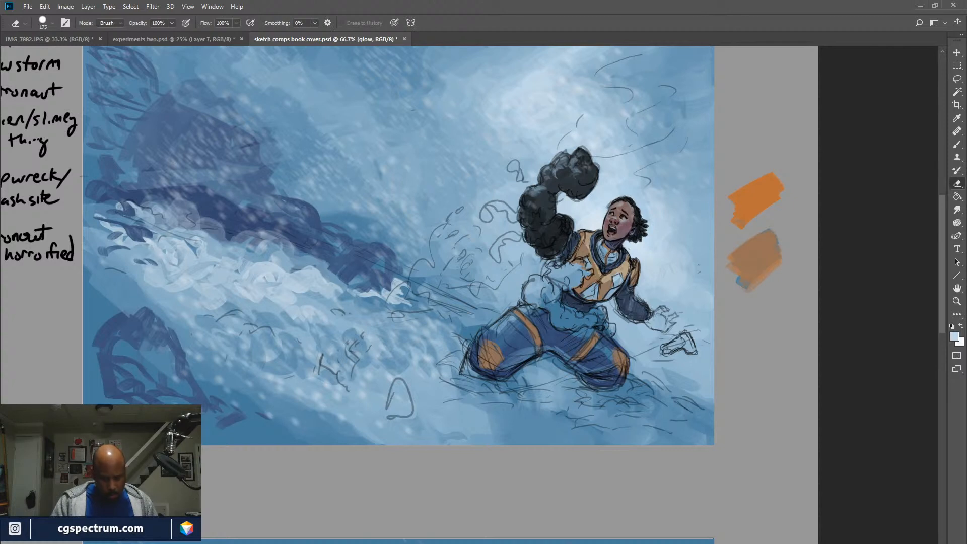
key(b)
mouse_move(592, 242)
mouse_down()
mouse_move(618, 273)
mouse_move(608, 248)
mouse_move(635, 285)
mouse_up()
drag(635, 275, 633, 281)
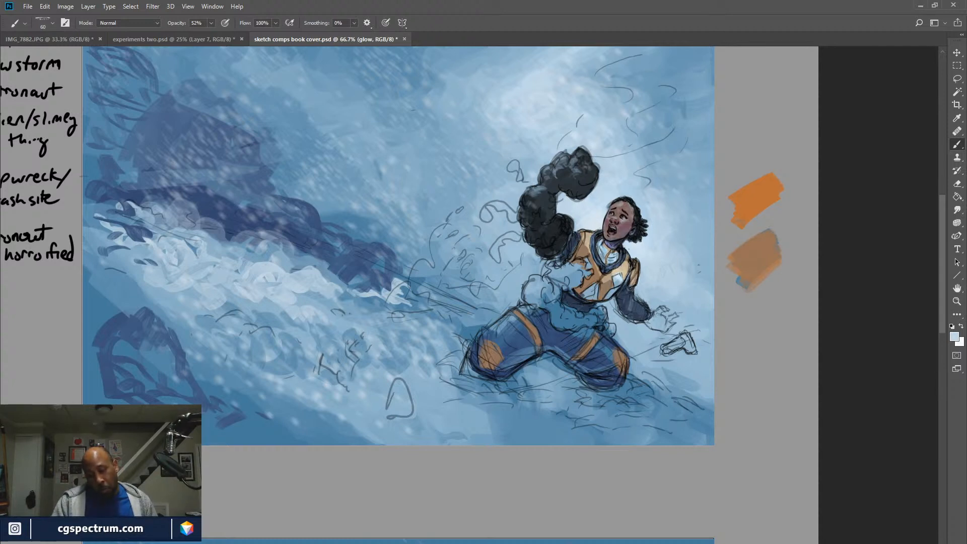
Paint pale highlights on the slime at the waist, the thighs and the orange knee patch, plus light strokes on the snow below the astronaut.
mouse_move(541, 277)
mouse_down()
mouse_move(532, 292)
mouse_move(561, 325)
mouse_move(519, 318)
mouse_move(485, 350)
mouse_up()
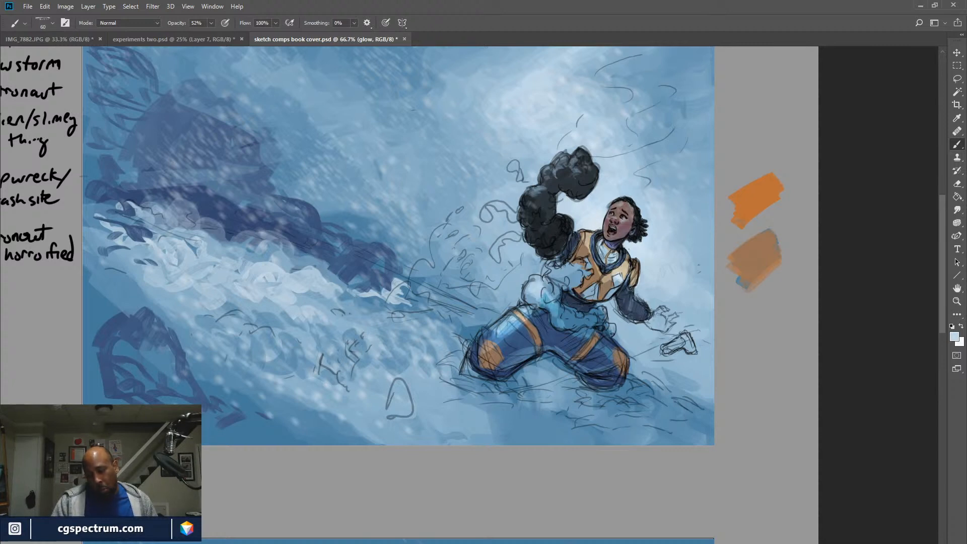
mouse_move(580, 335)
mouse_down()
mouse_move(617, 362)
mouse_move(587, 350)
mouse_up()
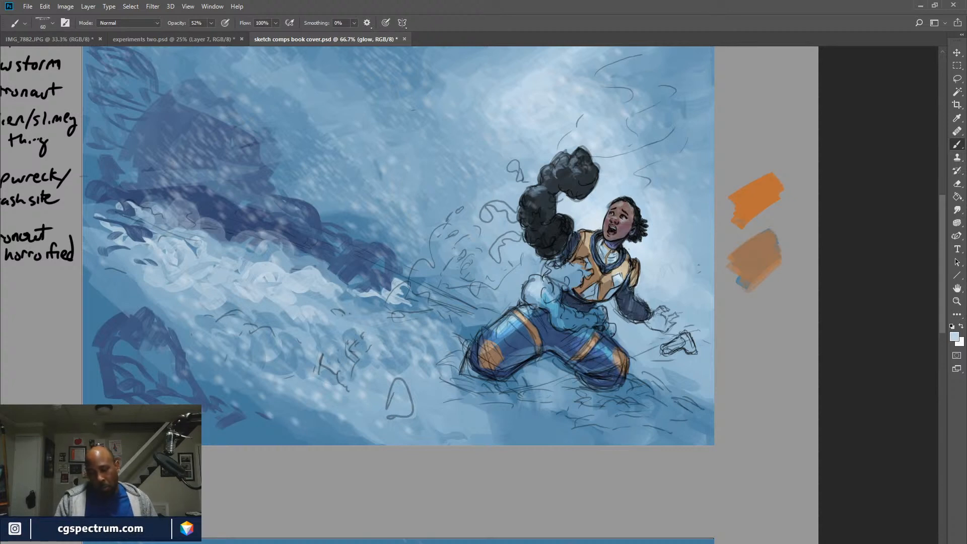
drag(515, 331, 483, 355)
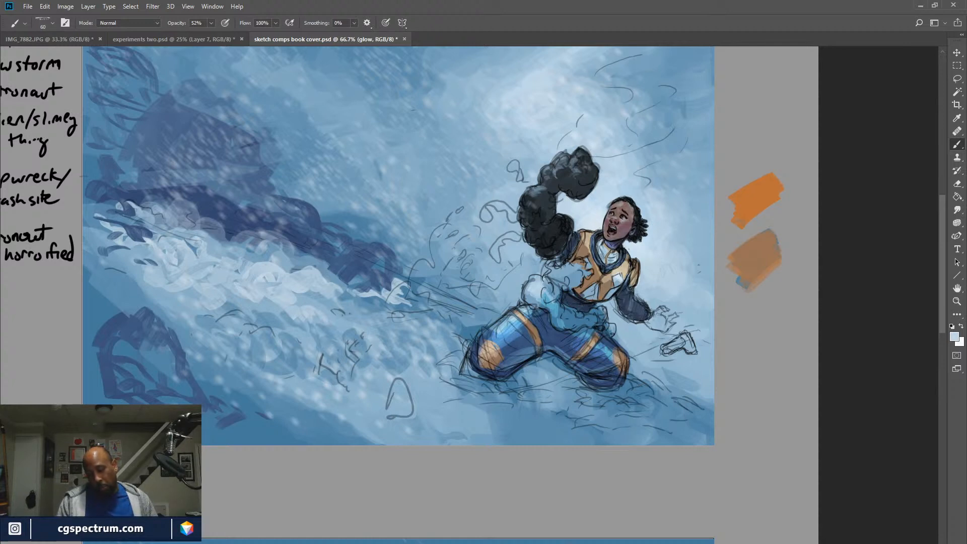
drag(540, 377, 585, 398)
drag(447, 398, 568, 434)
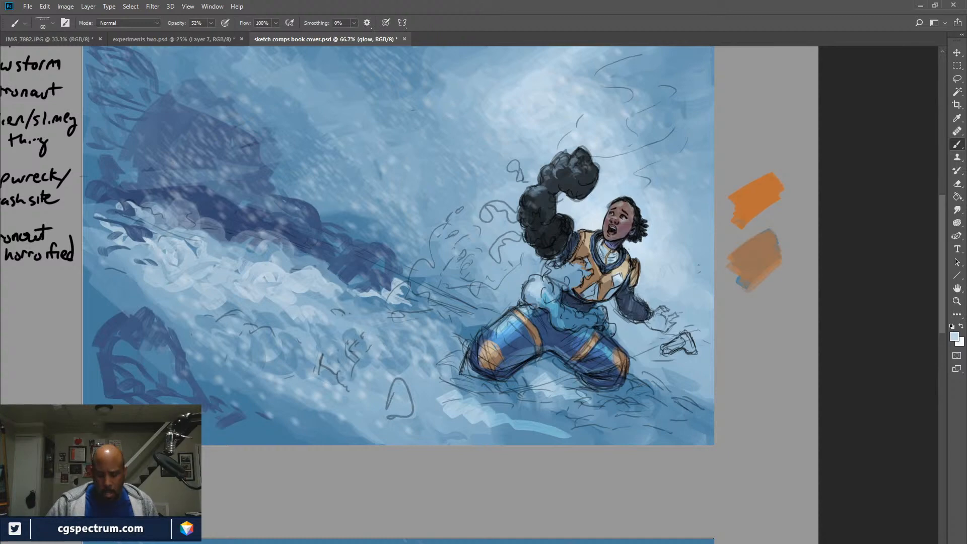
Compare the snowstorm and sunset variants at reduced size, examining each composition's lighting and how well the astronaut reads.
key(ctrl+minus)
key(ctrl+minus)
key(ctrl+minus)
key(ctrl+minus)
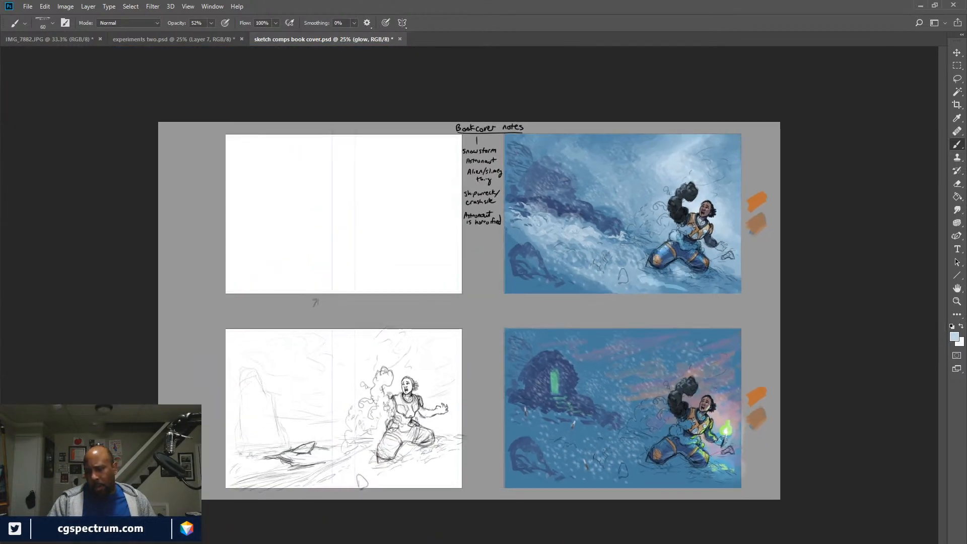
key(ctrl+plus)
key(ctrl+plus)
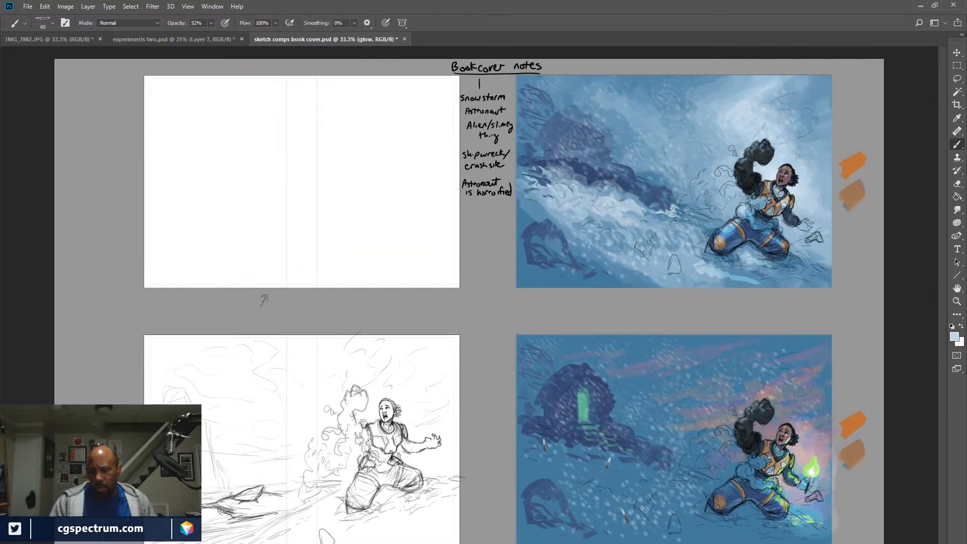
key(ctrl+plus)
drag(655, 383, 372, 154)
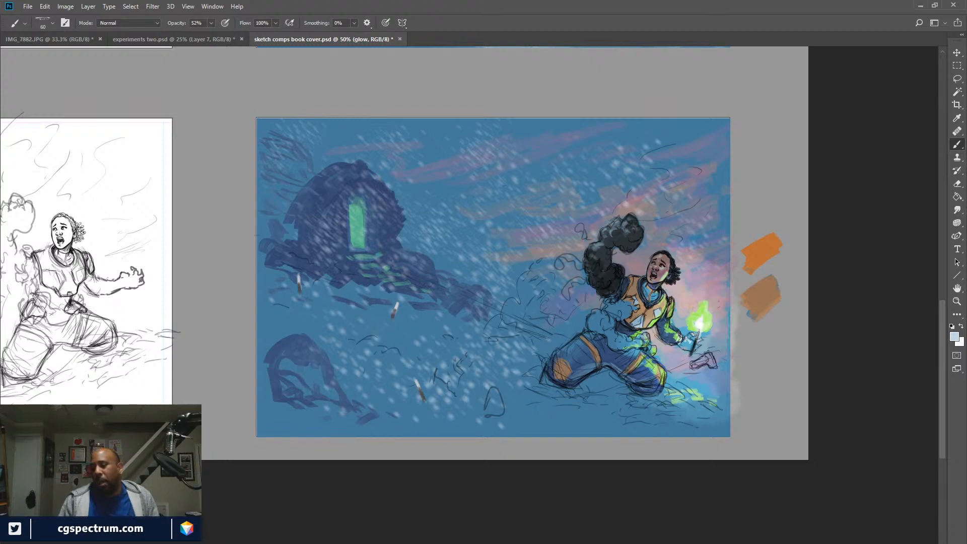
key(space)
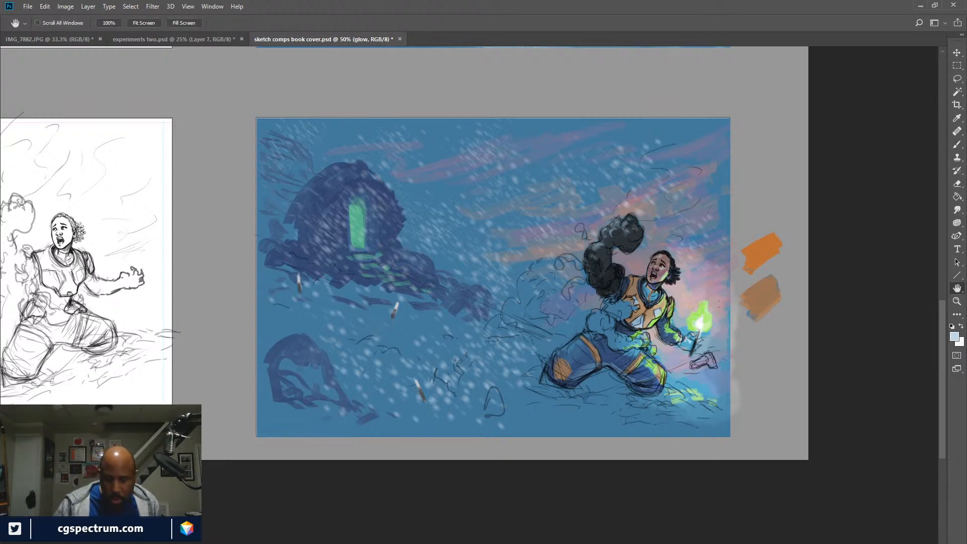
mouse_move(494, 202)
mouse_down()
mouse_move(490, 457)
mouse_move(500, 475)
mouse_move(534, 368)
mouse_move(545, 375)
mouse_move(487, 460)
mouse_move(477, 528)
mouse_move(505, 540)
mouse_move(509, 524)
mouse_move(510, 543)
mouse_up()
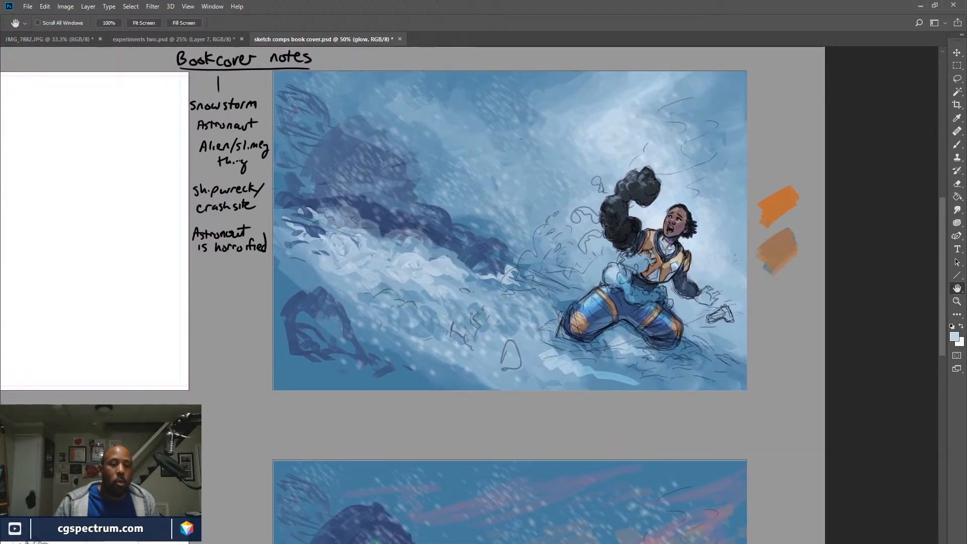